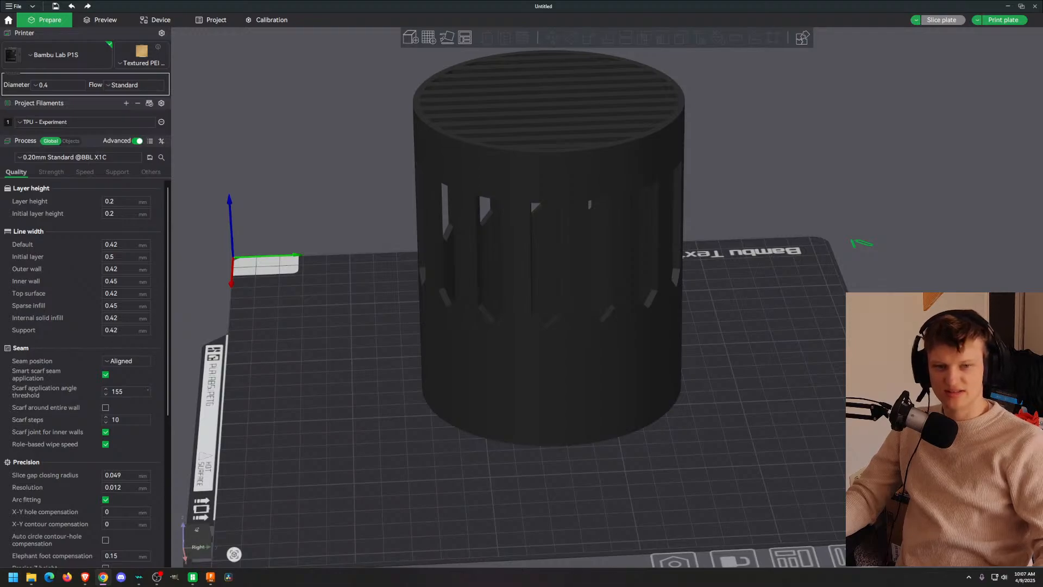
# Step: Examine the slotted cylinder on the build plate from several angles, including its grille top and pointed side slots
pyautogui.click(668, 273)
pyautogui.click(792, 213)
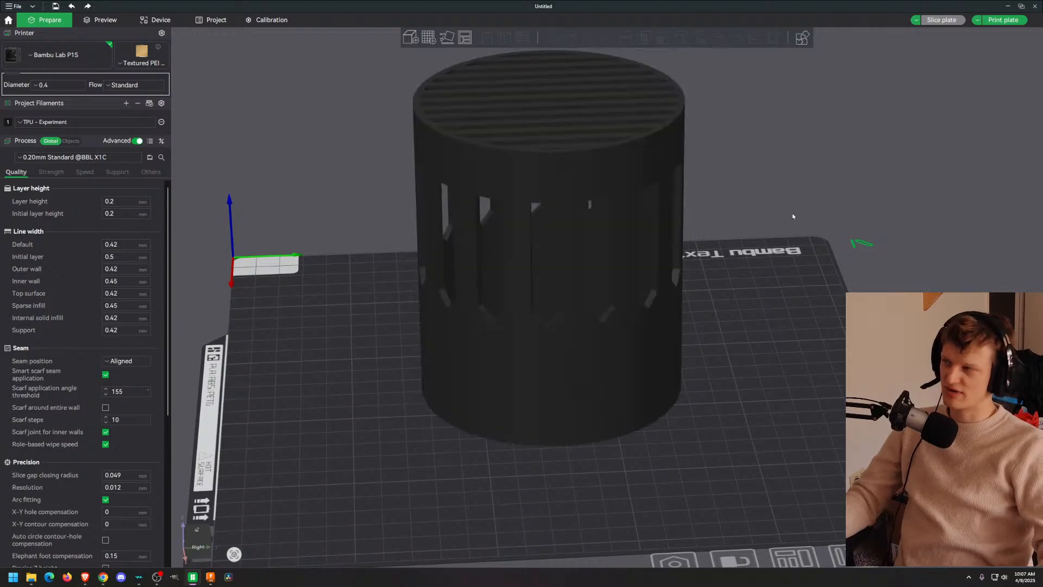
pyautogui.moveTo(793, 215); pyautogui.dragTo(869, 230)
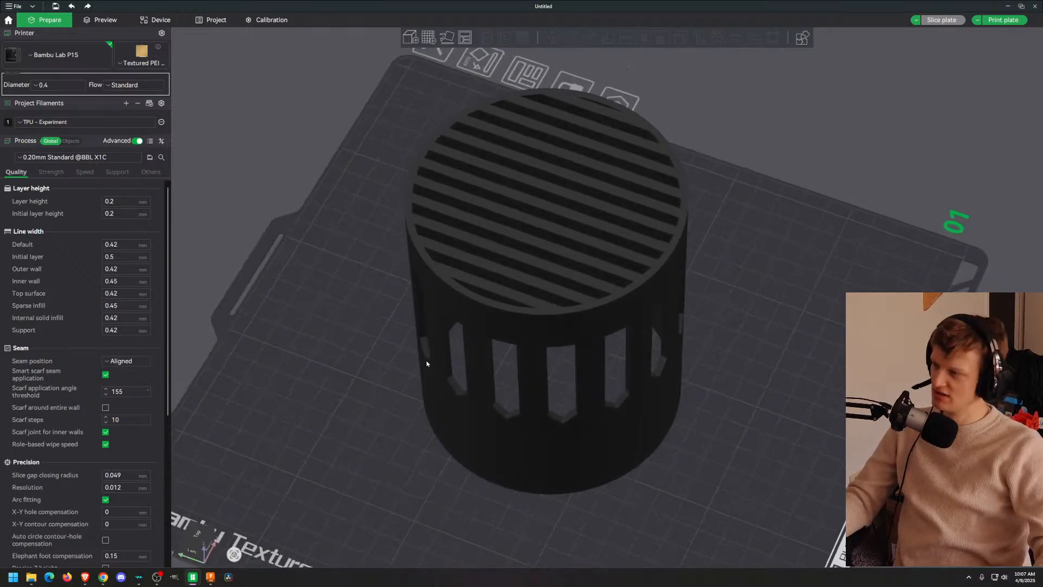
pyautogui.moveTo(309, 294); pyautogui.dragTo(375, 259)
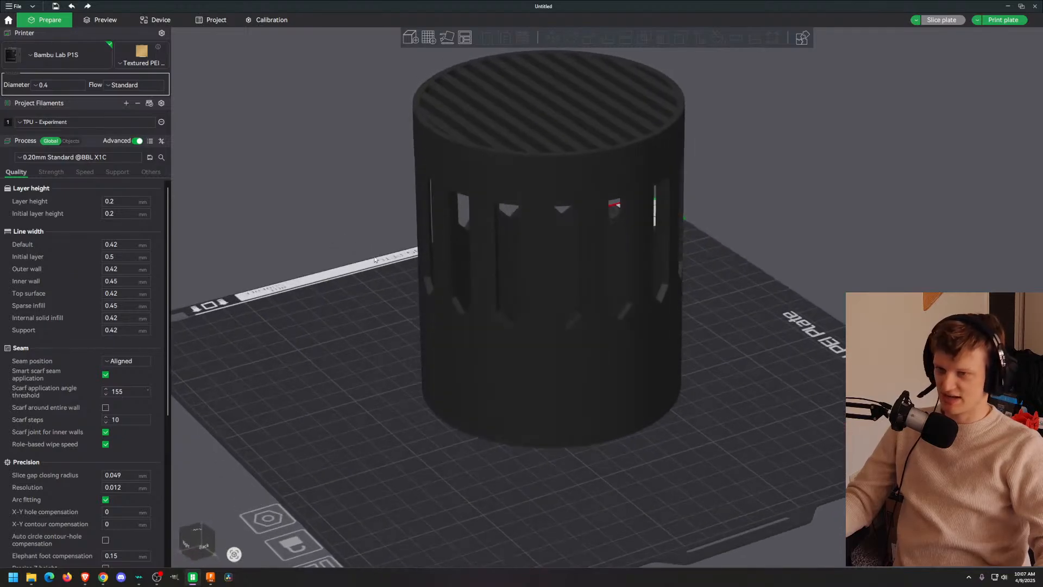
# Step: Switch to Autodesk Fusion and examine the slotted cylinder body in the makeuppusher design
pyautogui.click(1012, 6)
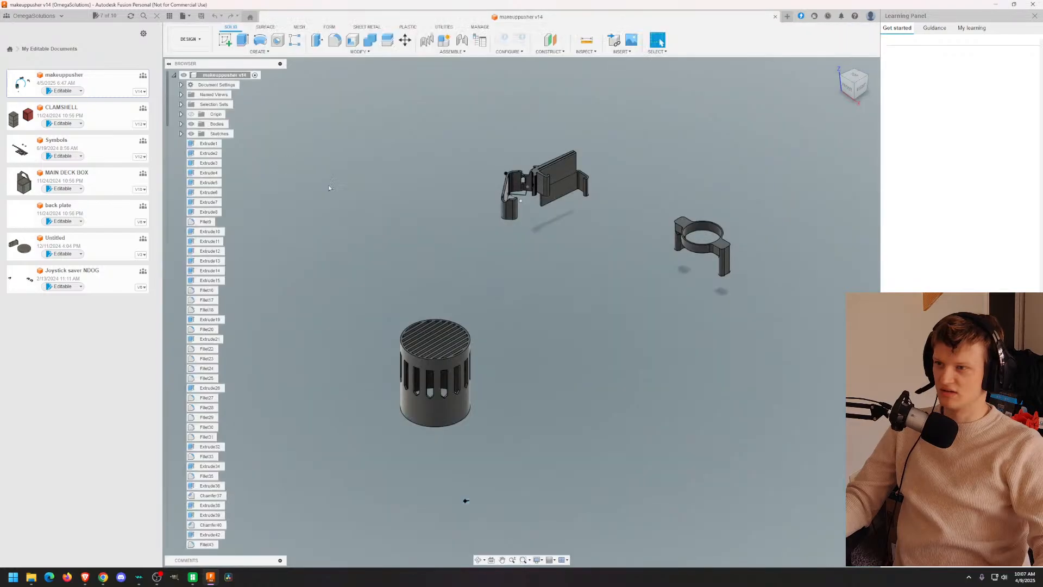
pyautogui.scroll(5, 403, 390)
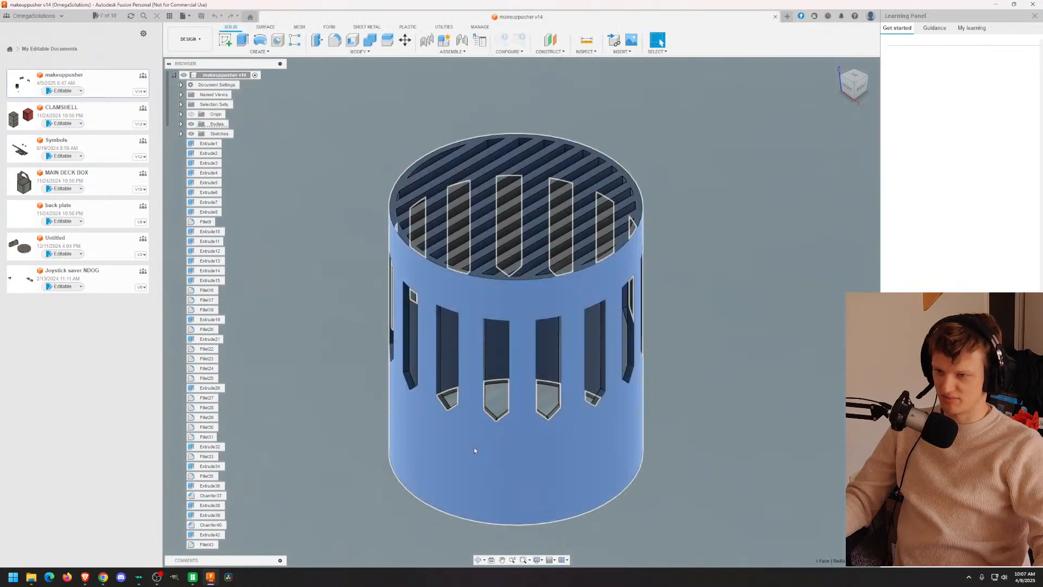
pyautogui.click(473, 447)
pyautogui.click(344, 312)
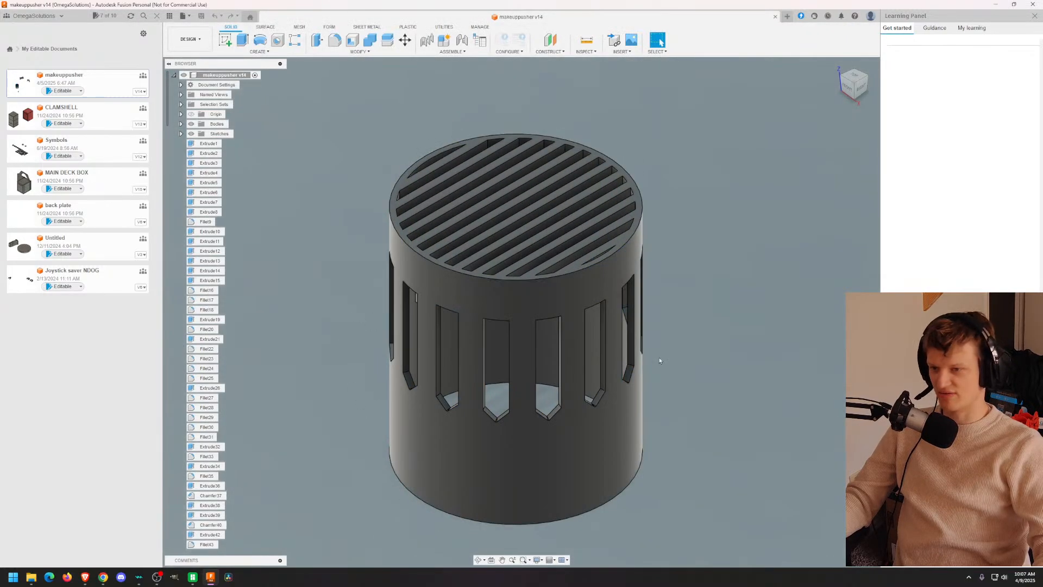
pyautogui.scroll(4, 679, 356)
pyautogui.scroll(-4, 679, 357)
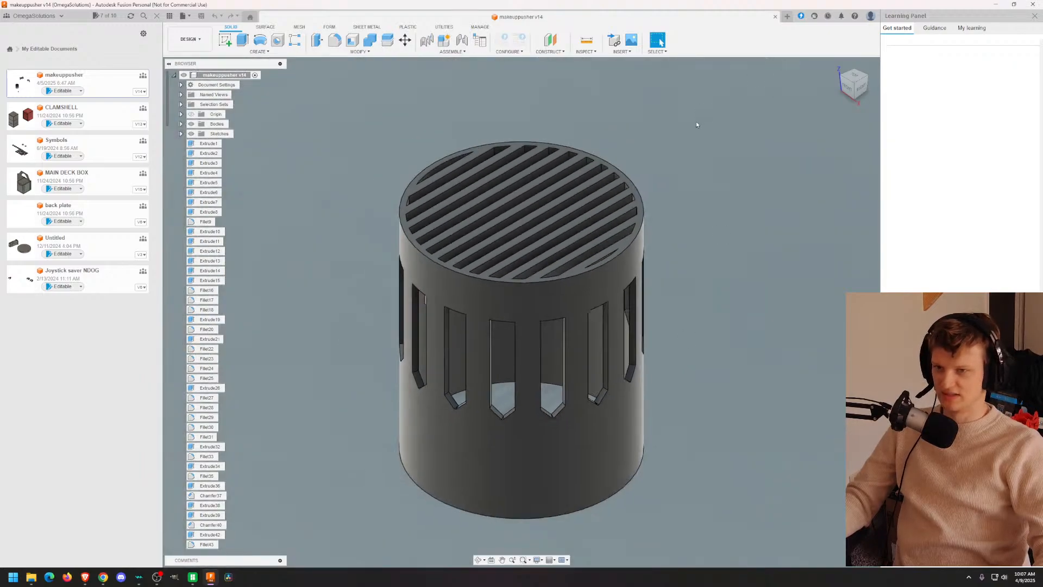
pyautogui.moveTo(696, 122); pyautogui.dragTo(307, 536)
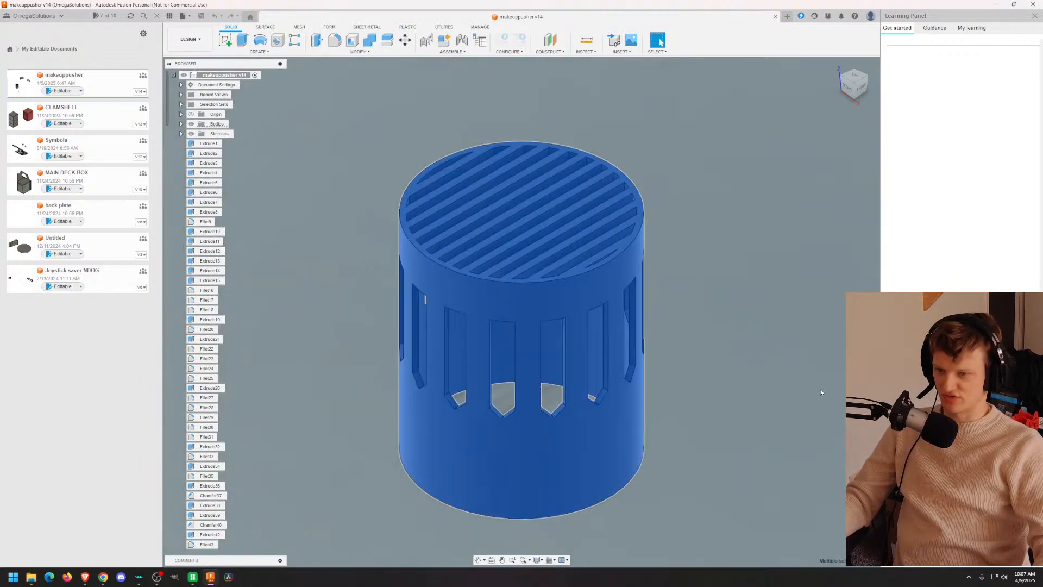
pyautogui.click(791, 389)
# Step: Delete both angled faces forming the pointed end of one side slot on the cylinder to square it off
pyautogui.keyDown('shift'); pyautogui.moveTo(778, 374); pyautogui.dragTo(804, 152, button='middle'); pyautogui.keyUp('shift')
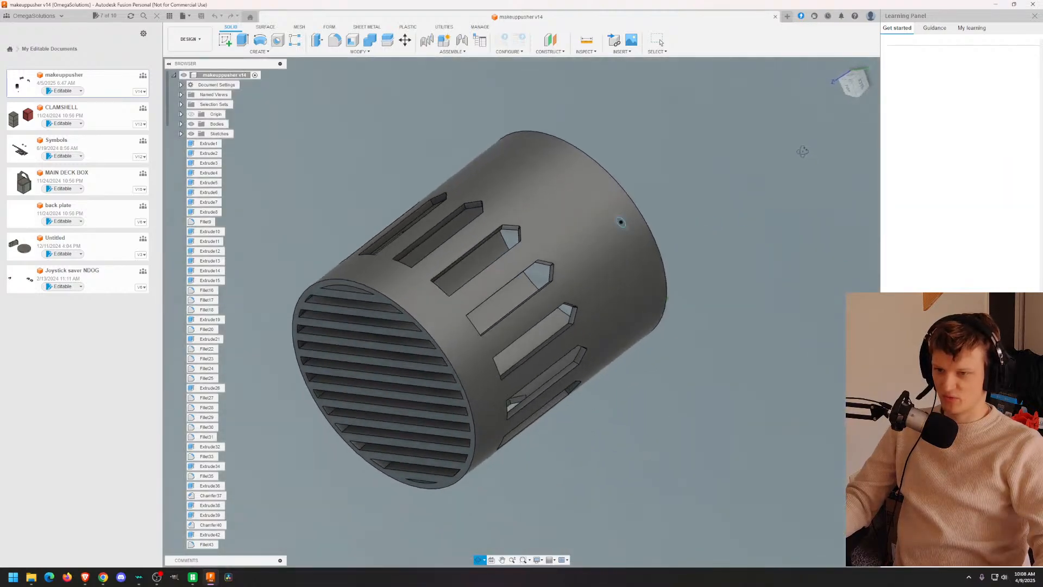
pyautogui.scroll(5, 622, 237)
pyautogui.keyDown('shift'); pyautogui.moveTo(403, 288); pyautogui.dragTo(467, 252, button='middle'); pyautogui.keyUp('shift')
pyautogui.click(451, 283)
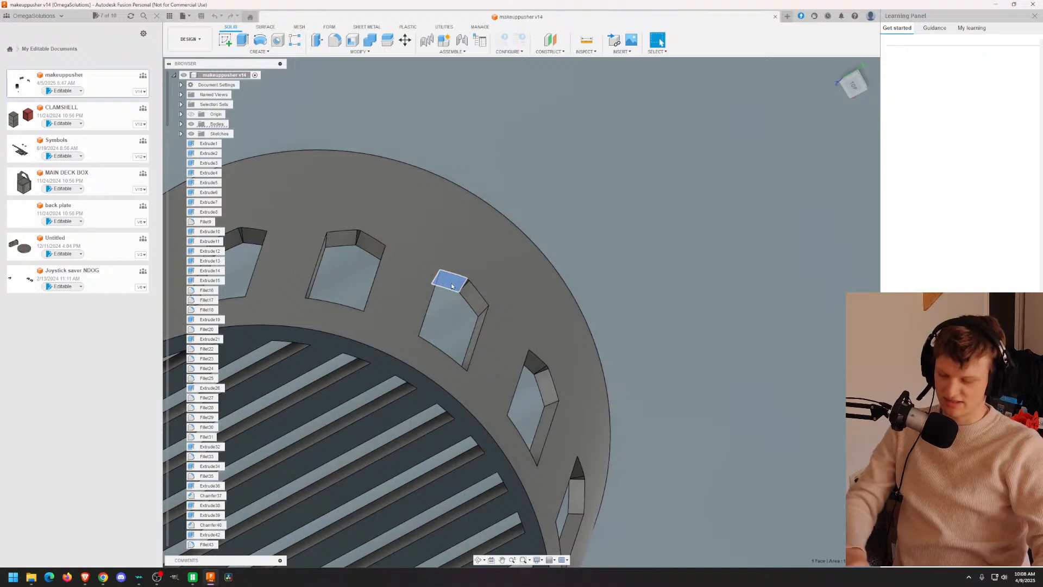
pyautogui.press('Delete')
pyautogui.click(477, 291)
pyautogui.click(481, 302)
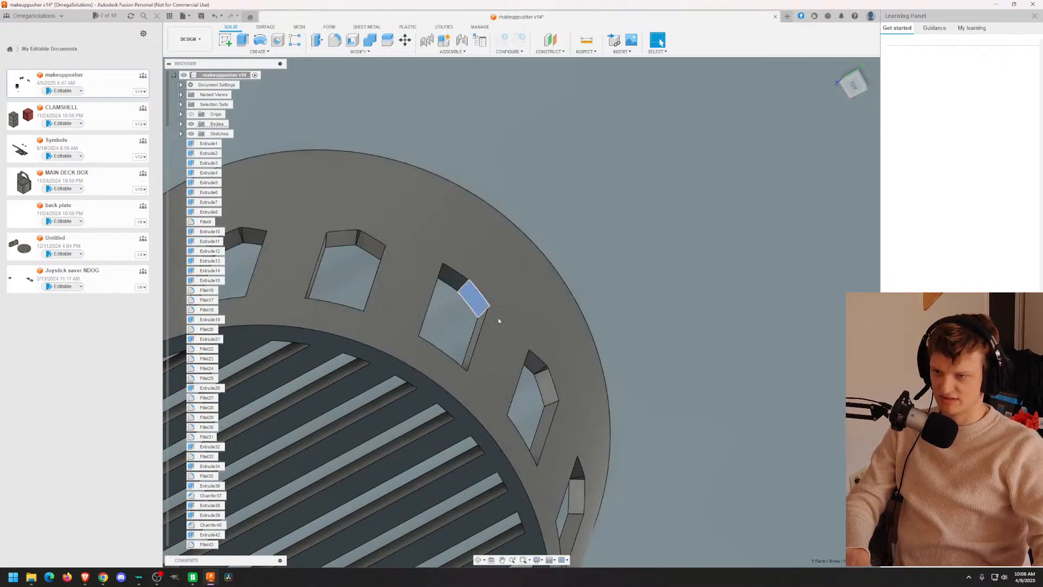
pyautogui.press('Delete')
# Step: Delete the angled end faces of the slots on either side of the squared one
pyautogui.click(547, 388)
pyautogui.press('Delete')
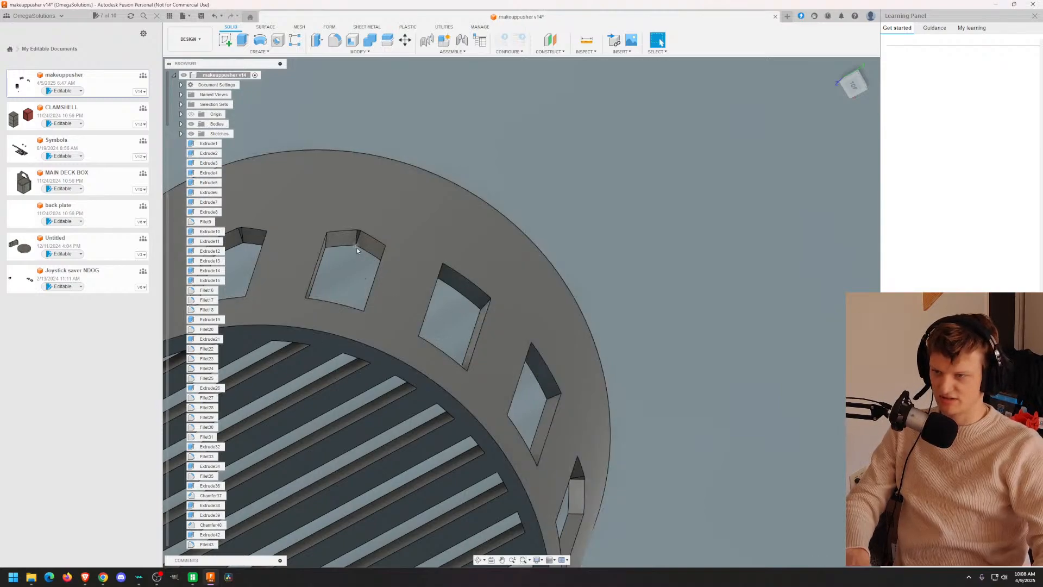
pyautogui.click(345, 240)
pyautogui.press('Delete')
pyautogui.click(374, 254)
pyautogui.moveTo(374, 255); pyautogui.dragTo(739, 290, button='middle')
pyautogui.press('Delete')
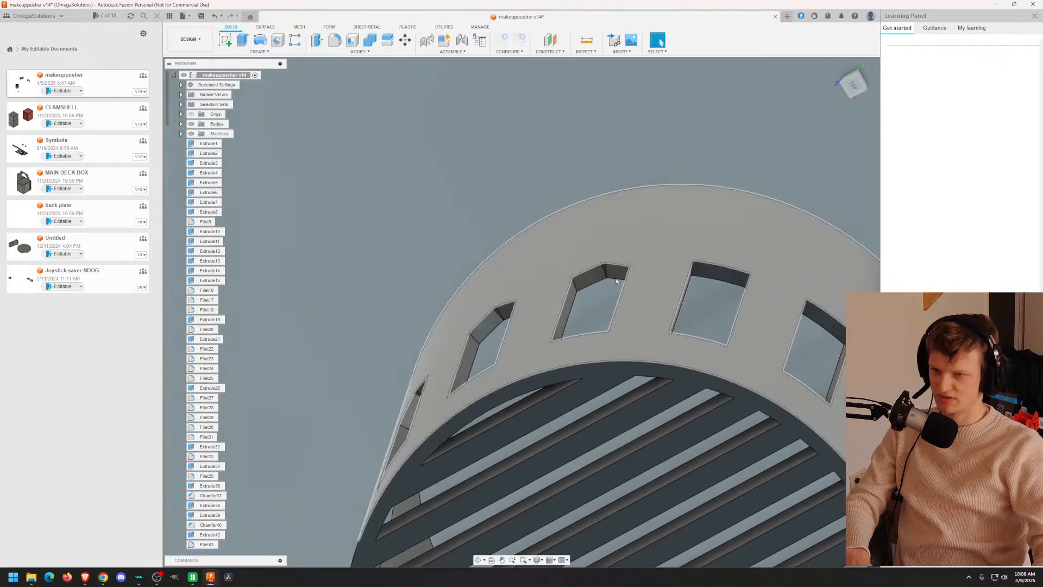
# Step: Delete the angled end faces of two further slots along the cylinder wall, squaring their pointed ends
pyautogui.click(602, 273)
pyautogui.press('Delete')
pyautogui.click(605, 276)
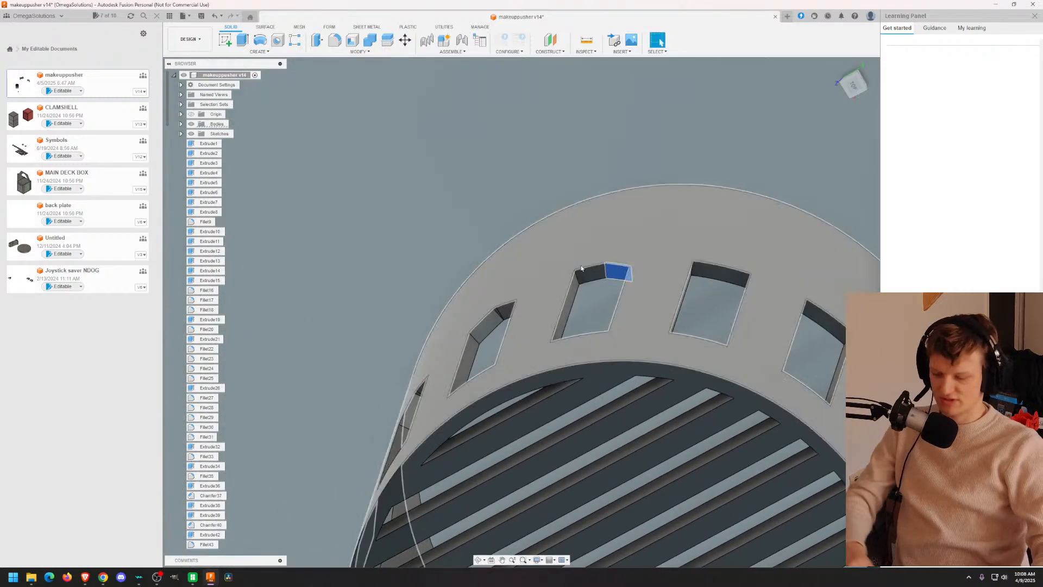
pyautogui.press('Delete')
pyautogui.moveTo(551, 250); pyautogui.dragTo(572, 259)
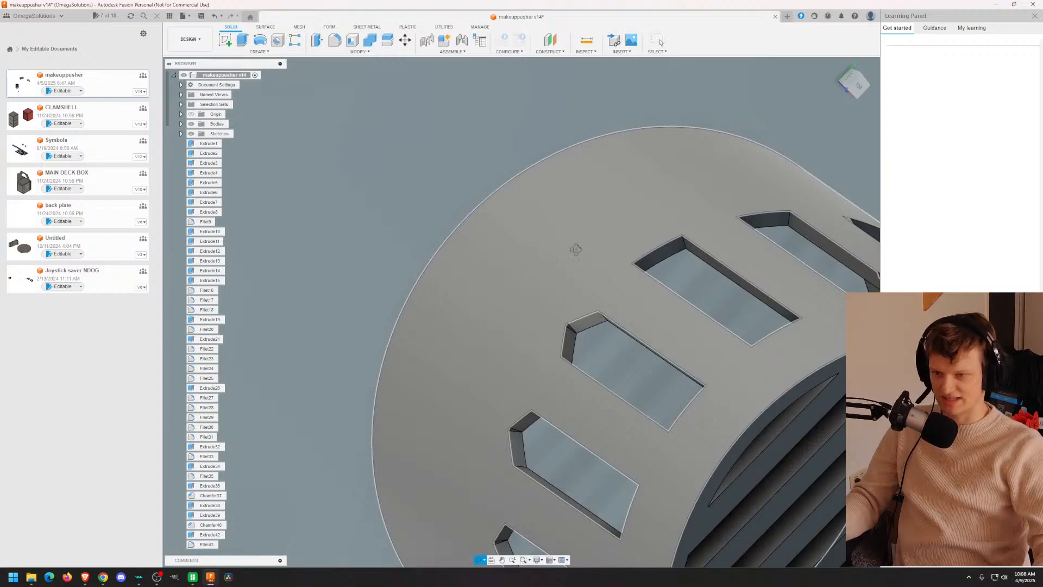
pyautogui.click(583, 322)
pyautogui.press('Delete')
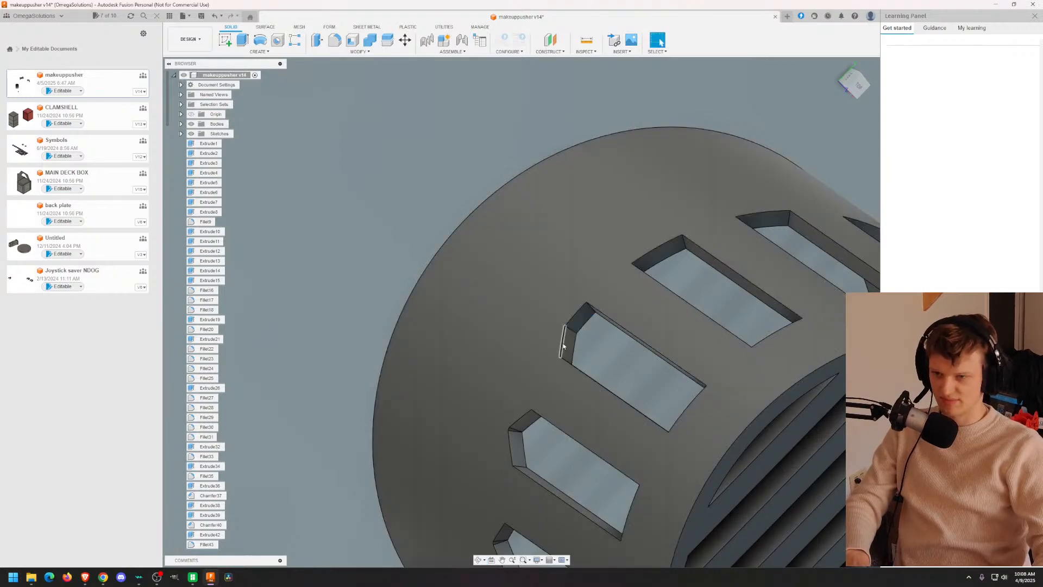
pyautogui.press('Delete')
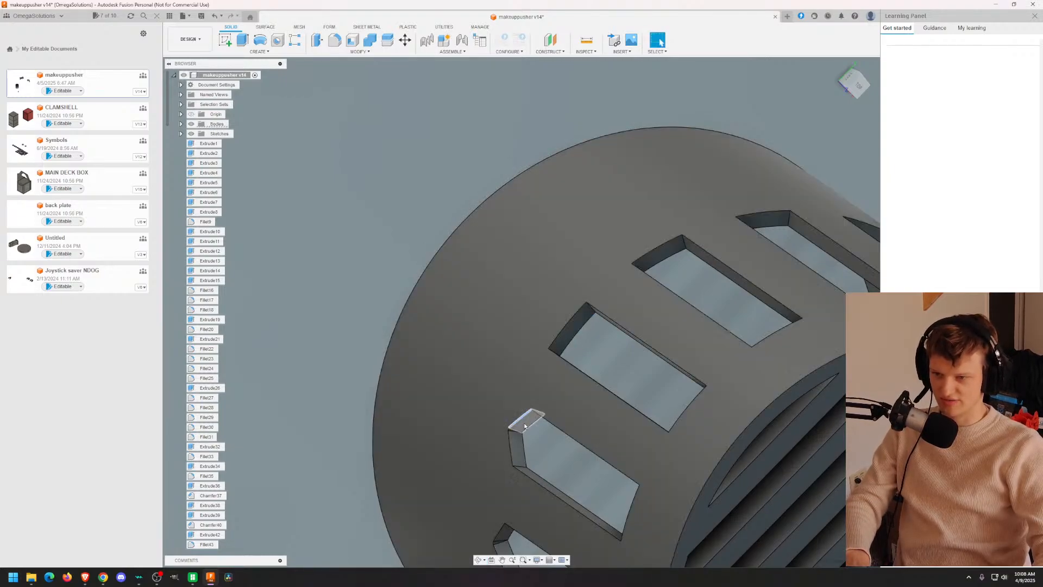
# Step: Continue around the cylinder and remove the angled end faces from the following pair of pointed slots
pyautogui.keyDown('shift'); pyautogui.moveTo(525, 427); pyautogui.dragTo(523, 317, button='middle'); pyautogui.keyUp('shift')
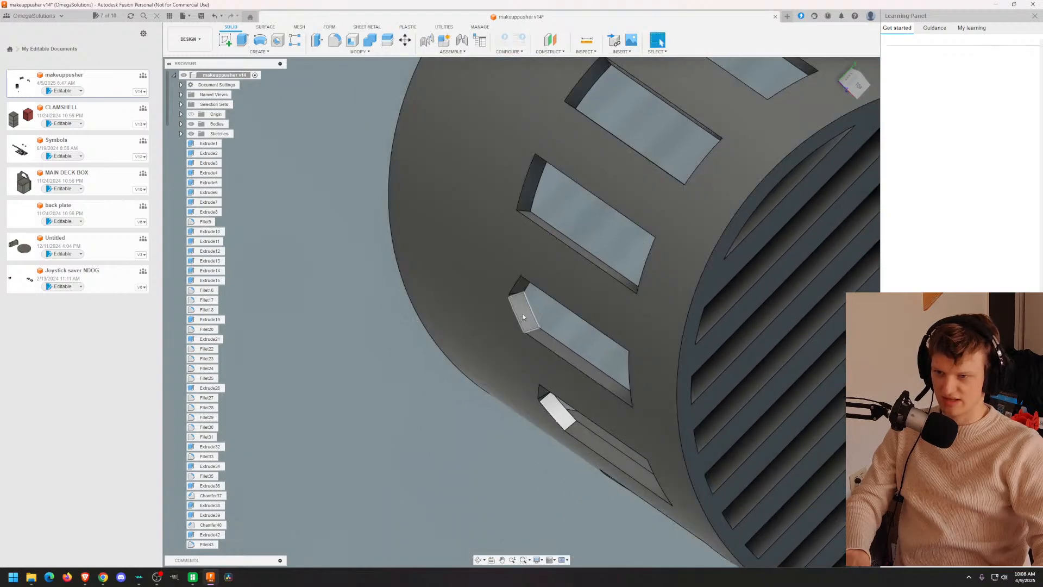
pyautogui.click(523, 316)
pyautogui.press('Delete')
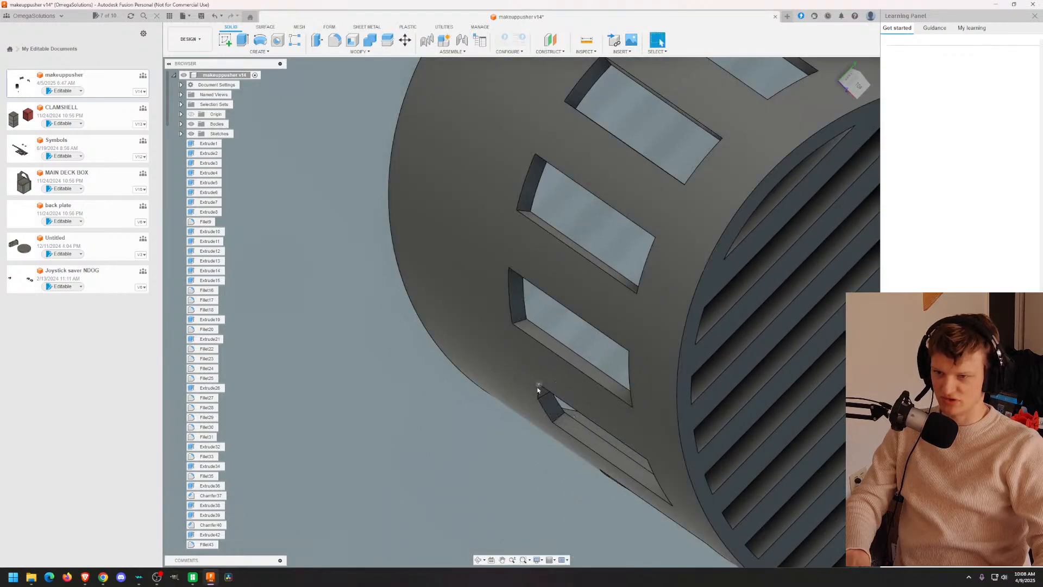
# Step: Inspect the cylinder from several sides to compare the squared slots with the ones that still have pointed ends
pyautogui.keyDown('shift'); pyautogui.moveTo(543, 384); pyautogui.dragTo(661, 43, button='middle'); pyautogui.keyUp('shift')
pyautogui.keyDown('shift'); pyautogui.moveTo(638, 168); pyautogui.dragTo(671, 433, button='middle'); pyautogui.keyUp('shift')
pyautogui.scroll(4, 479, 189)
pyautogui.scroll(-5, 504, 148)
pyautogui.scroll(-5, 504, 148)
pyautogui.scroll(4, 443, 409)
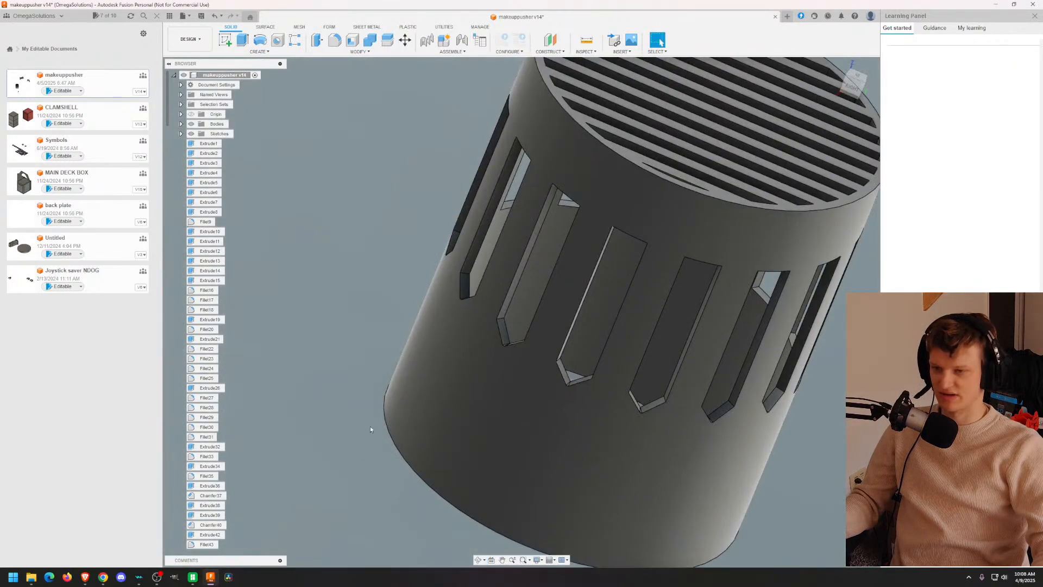
pyautogui.scroll(-3, 468, 323)
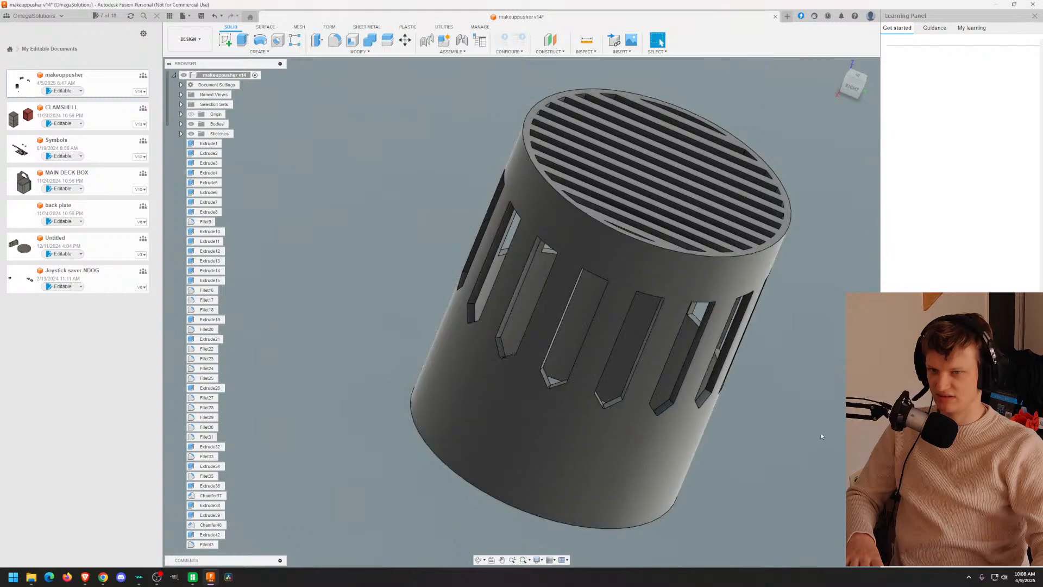
pyautogui.scroll(5, 516, 365)
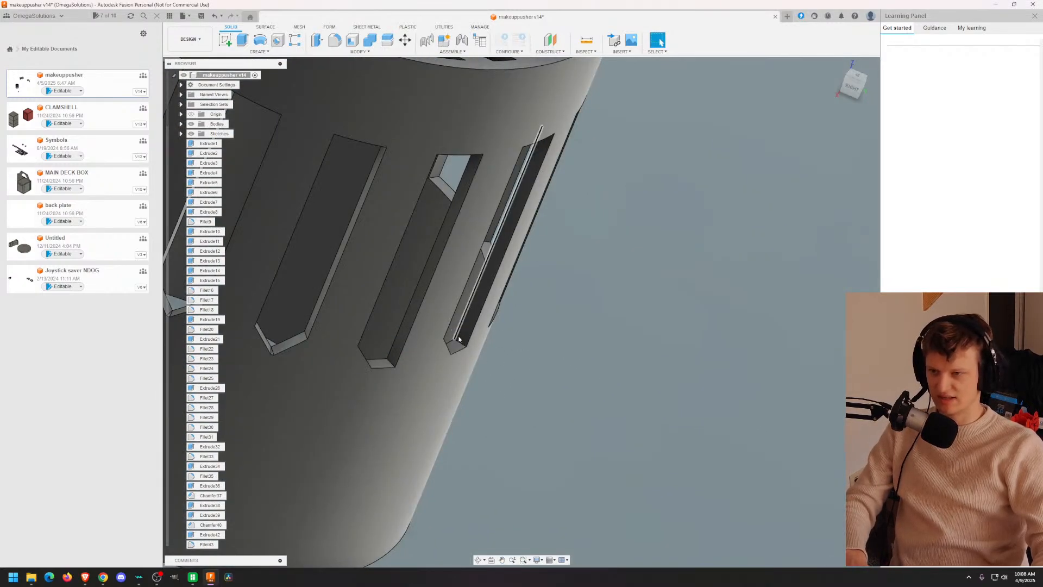
pyautogui.keyDown('shift'); pyautogui.moveTo(675, 324); pyautogui.dragTo(719, 398, button='middle'); pyautogui.keyUp('shift')
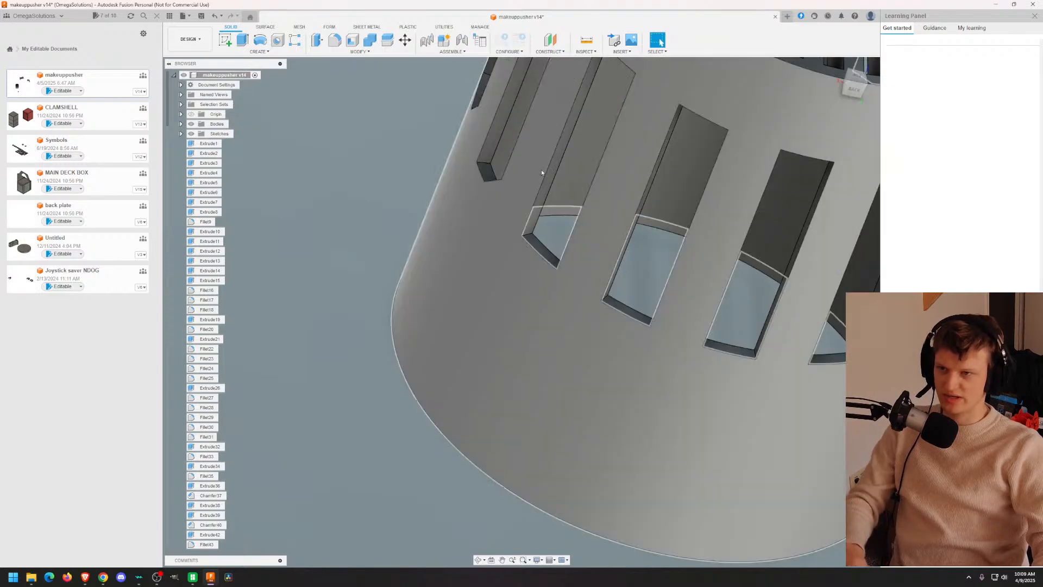
# Step: Delete the angled end faces of the next group of pointed slots on the far side of the cylinder
pyautogui.keyDown('shift'); pyautogui.moveTo(546, 167); pyautogui.dragTo(568, 207, button='middle'); pyautogui.keyUp('shift')
pyautogui.scroll(3, 597, 411)
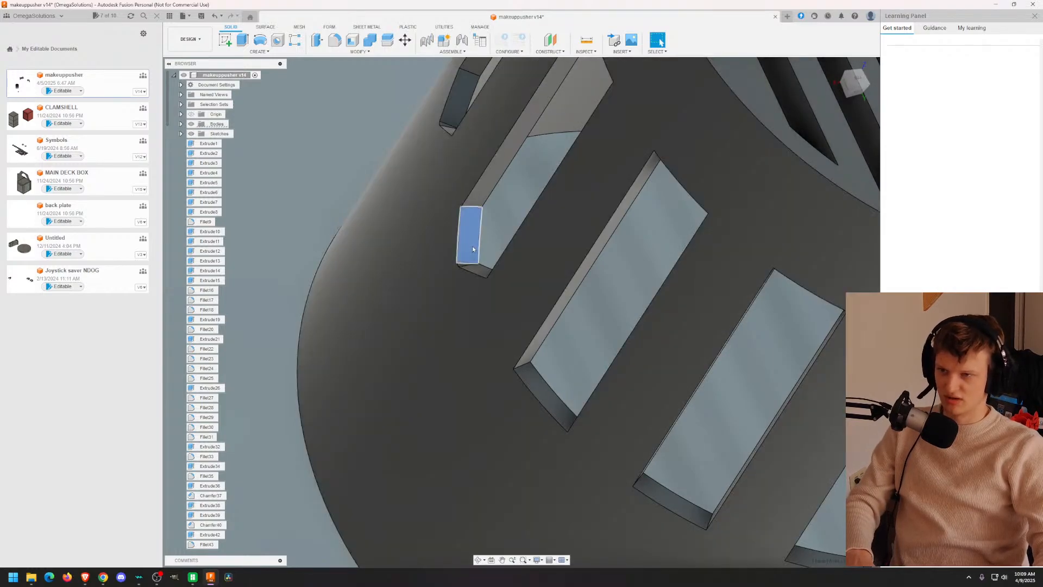
pyautogui.moveTo(478, 256)
pyautogui.keyDown('shift'); pyautogui.mouseDown(button='middle')
pyautogui.moveTo(514, 239)
pyautogui.moveTo(543, 274)
pyautogui.mouseUp(button='middle'); pyautogui.keyUp('shift')
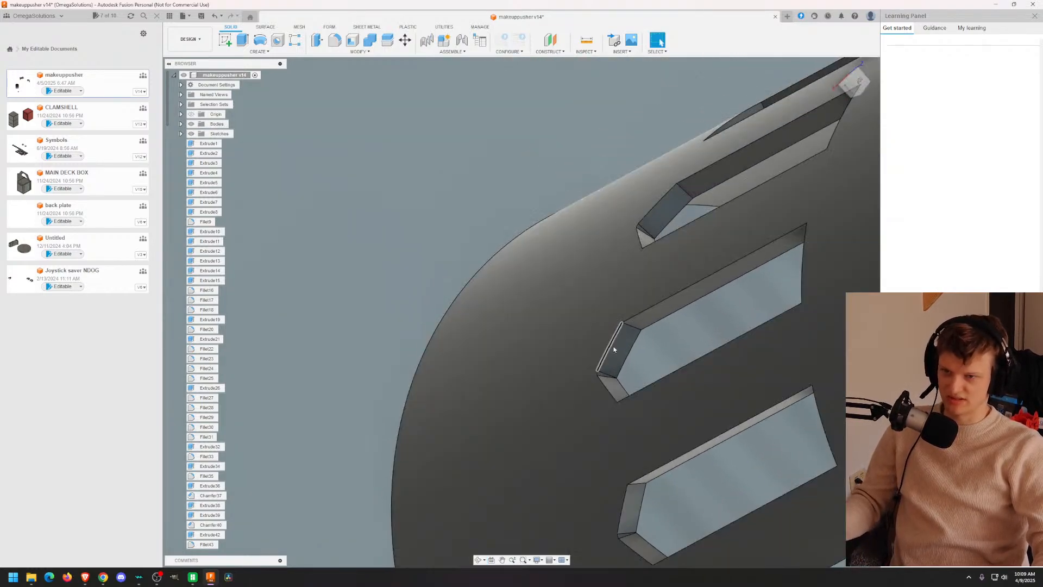
pyautogui.click(618, 390)
pyautogui.press('Delete')
pyautogui.click(666, 212)
pyautogui.press('Delete')
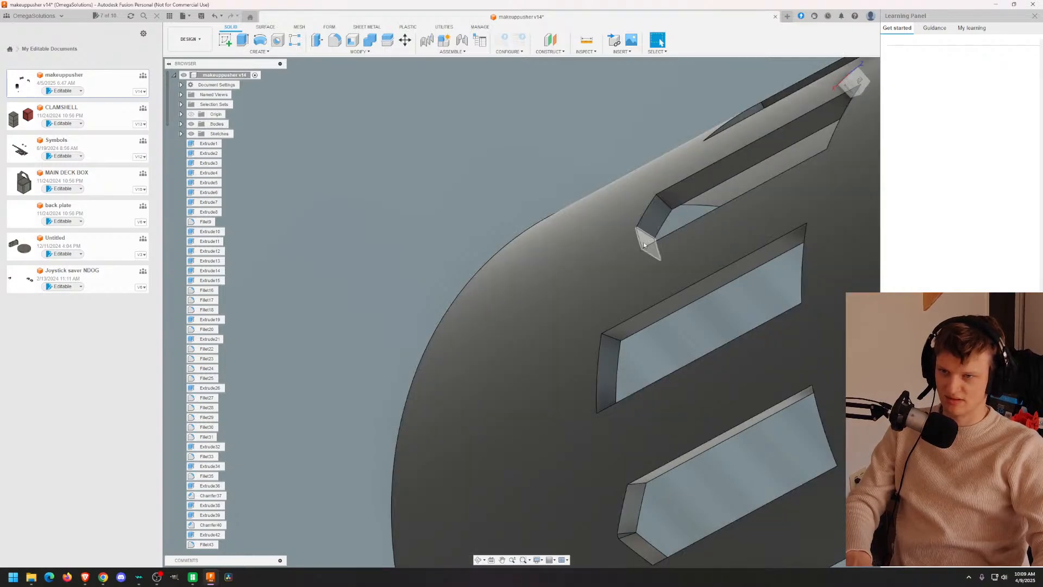
# Step: Square off the next pointed slot beside the finished ones by deleting its angled end faces
pyautogui.scroll(-4, 644, 246)
pyautogui.keyDown('shift'); pyautogui.moveTo(634, 310); pyautogui.dragTo(666, 284, button='middle'); pyautogui.keyUp('shift')
pyautogui.scroll(3, 622, 213)
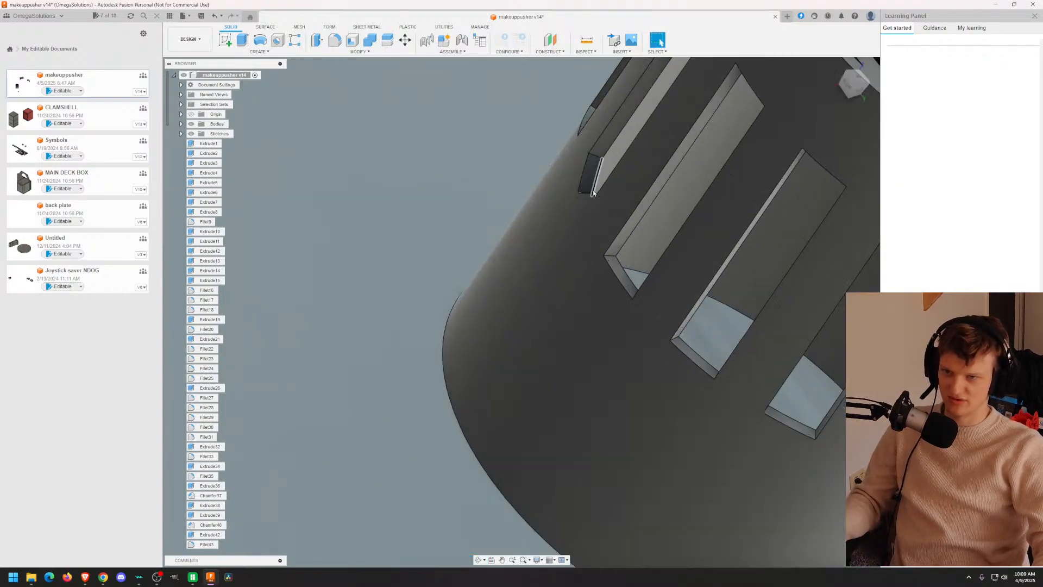
pyautogui.scroll(2, 593, 193)
pyautogui.keyDown('shift'); pyautogui.moveTo(593, 193); pyautogui.dragTo(607, 244, button='middle'); pyautogui.keyUp('shift')
pyautogui.click(603, 289)
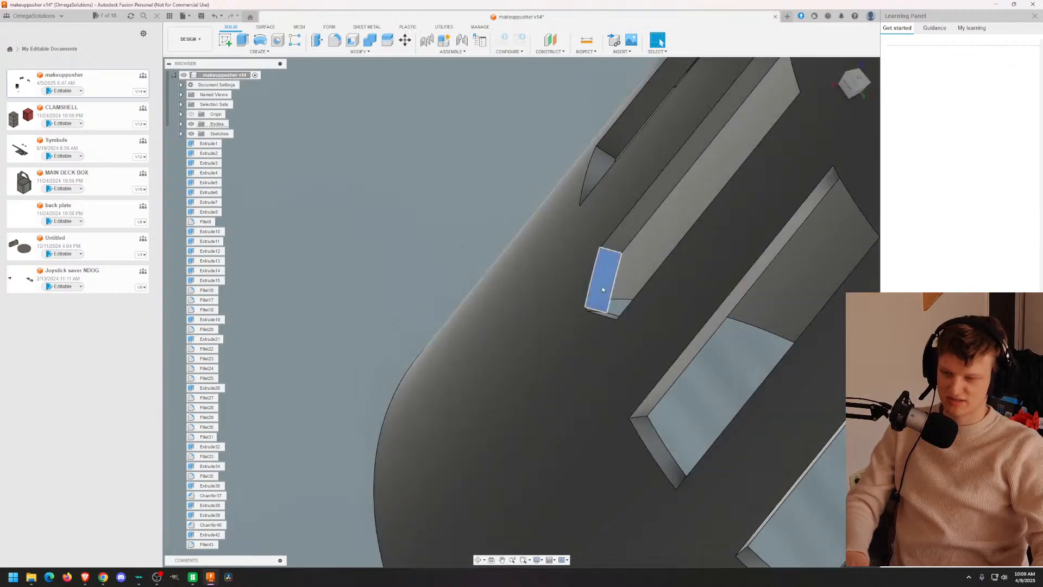
pyautogui.press('Delete')
# Step: Delete the angled end faces of the remaining pointed slot so that its end is flat
pyautogui.scroll(2, 659, 260)
pyautogui.scroll(3, 706, 415)
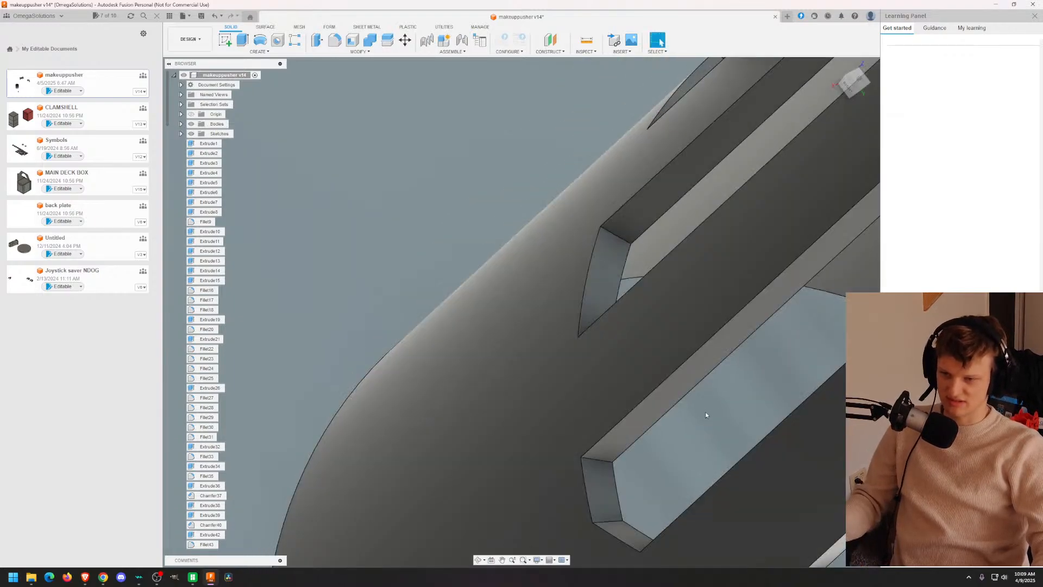
pyautogui.moveTo(706, 415); pyautogui.dragTo(673, 337, button='middle')
pyautogui.click(601, 459)
pyautogui.press('Delete')
# Step: Inspect the cylinder all around, checking that each side slot has a square end
pyautogui.scroll(-3, 599, 460)
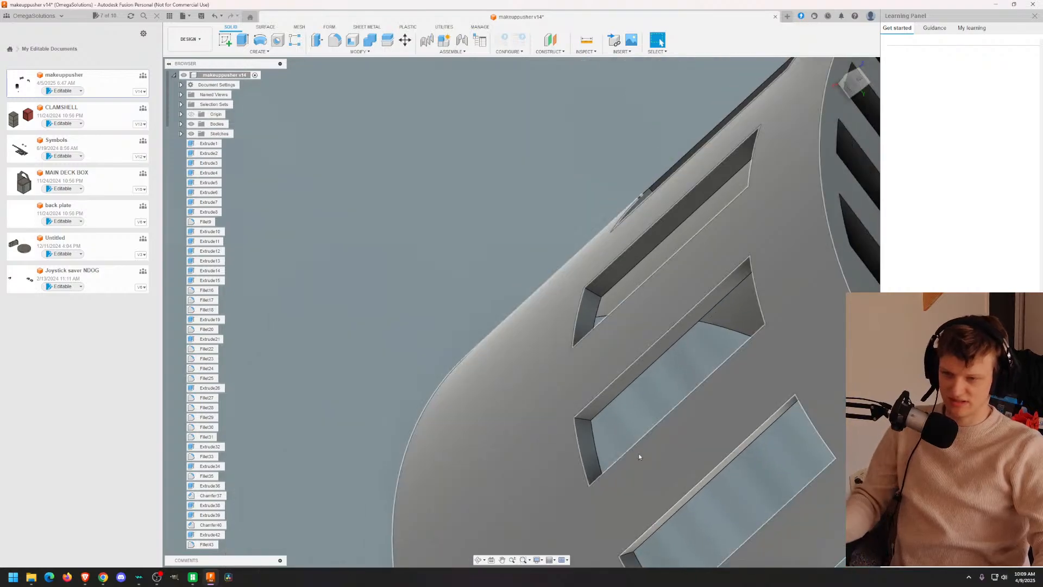
pyautogui.scroll(-3, 639, 456)
pyautogui.moveTo(649, 455); pyautogui.dragTo(513, 233, button='middle')
pyautogui.scroll(1, 513, 232)
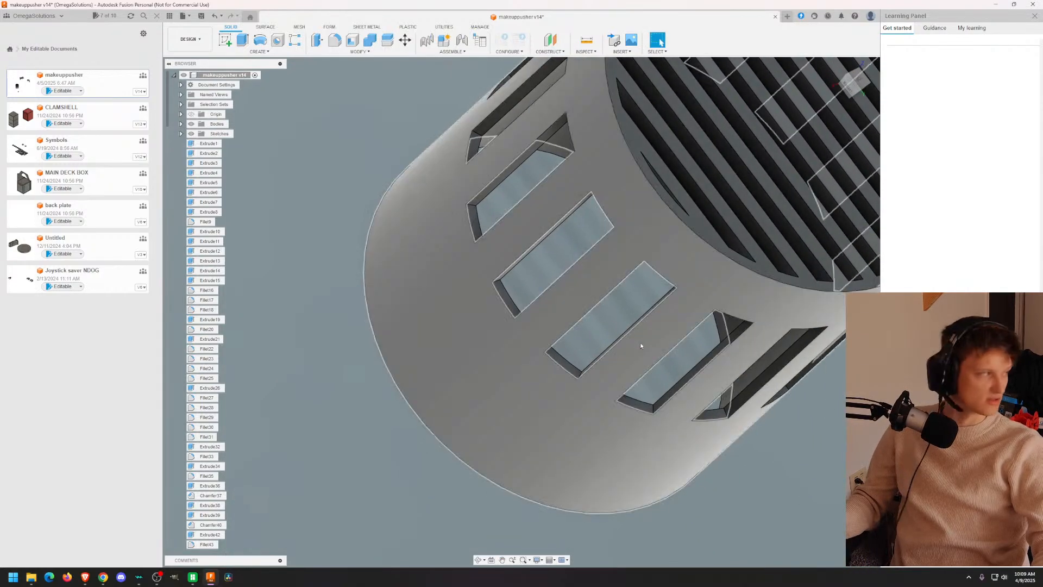
pyautogui.keyDown('shift'); pyautogui.moveTo(754, 426); pyautogui.dragTo(407, 520, button='middle'); pyautogui.keyUp('shift')
pyautogui.keyDown('shift'); pyautogui.moveTo(538, 386); pyautogui.dragTo(481, 368, button='middle'); pyautogui.keyUp('shift')
pyautogui.scroll(-5, 525, 378)
pyautogui.scroll(-1, 551, 383)
pyautogui.keyDown('shift'); pyautogui.moveTo(619, 288); pyautogui.dragTo(638, 323, button='middle'); pyautogui.keyUp('shift')
pyautogui.scroll(9, 610, 355)
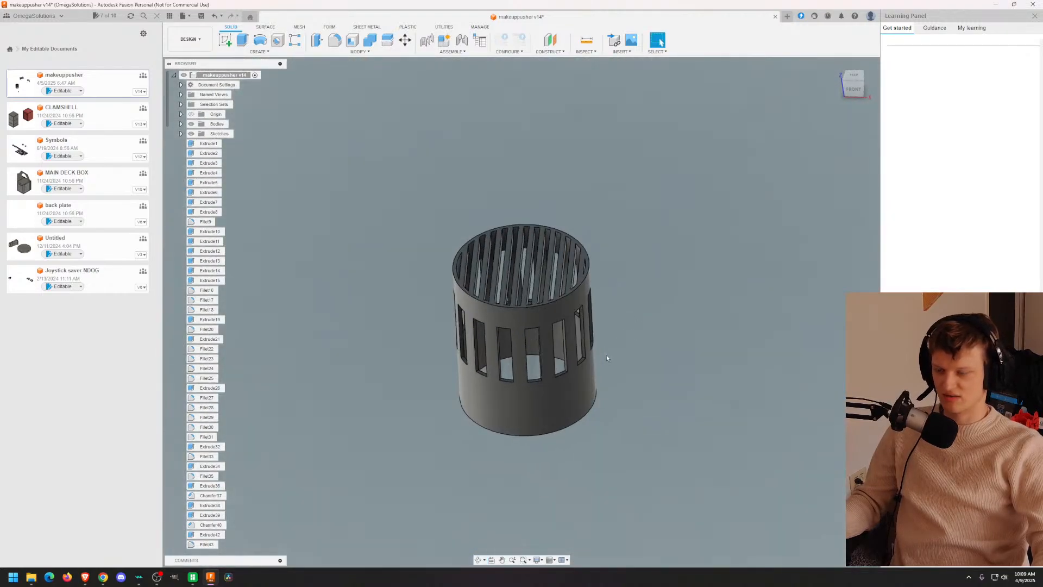
pyautogui.moveTo(433, 373); pyautogui.dragTo(609, 238, button='middle')
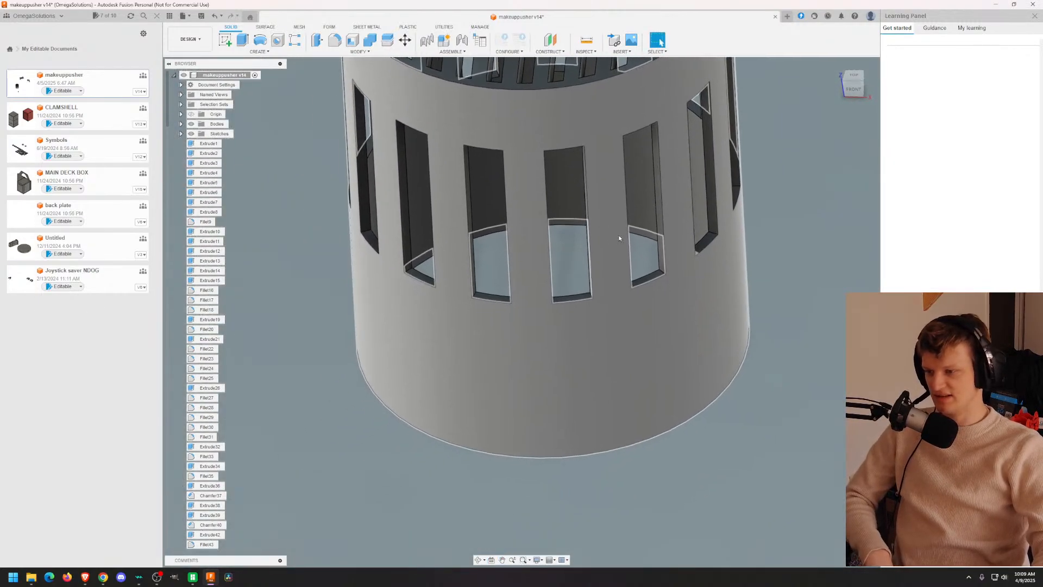
pyautogui.moveTo(588, 280); pyautogui.dragTo(599, 320, button='middle')
pyautogui.scroll(2, 599, 321)
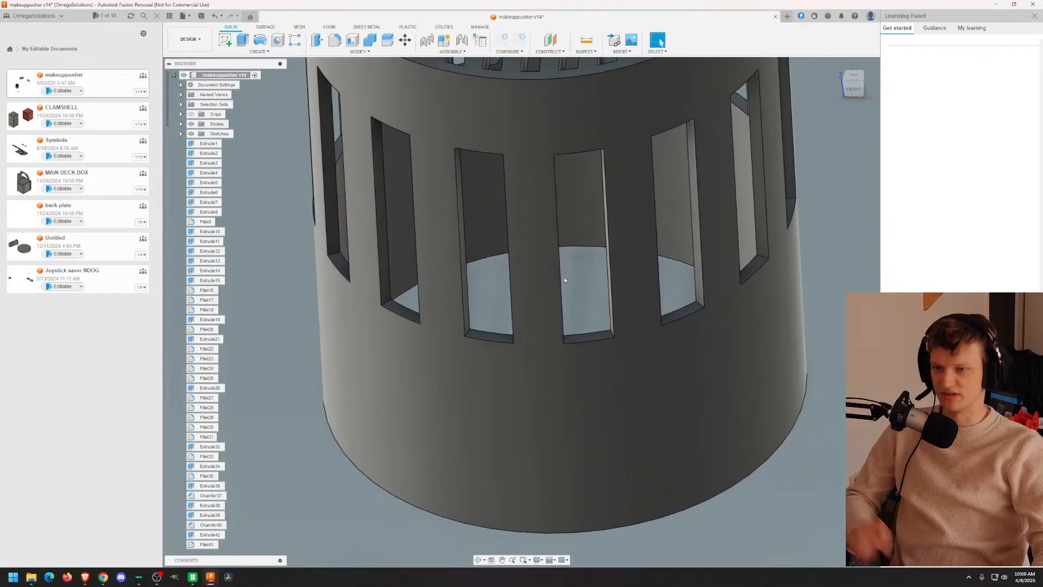
pyautogui.scroll(1, 573, 291)
pyautogui.scroll(-5, 574, 296)
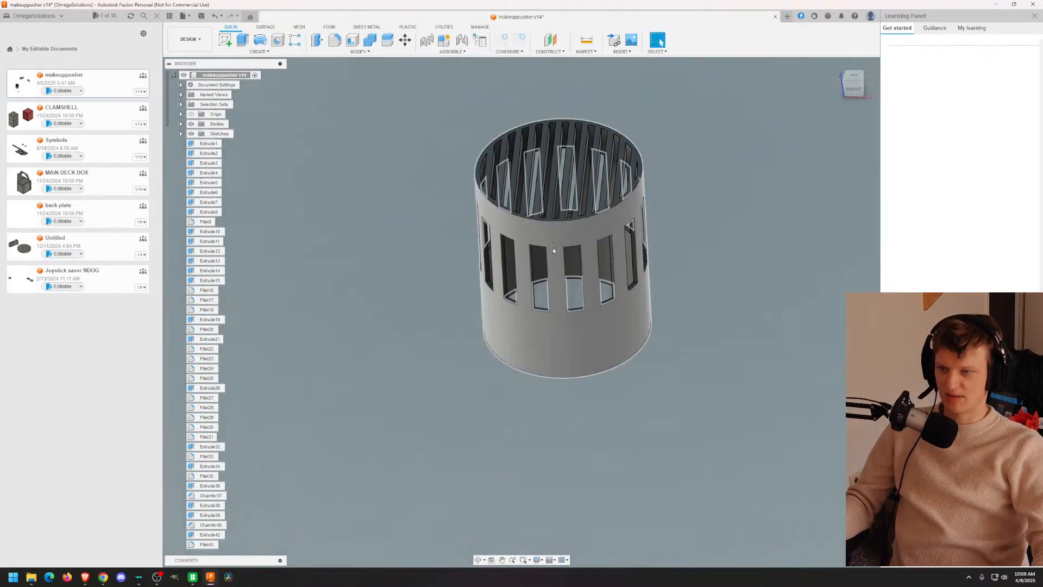
# Step: Switch to the slicer and show the cylinder's scale and size values
pyautogui.scroll(3, 499, 315)
pyautogui.scroll(-3, 512, 330)
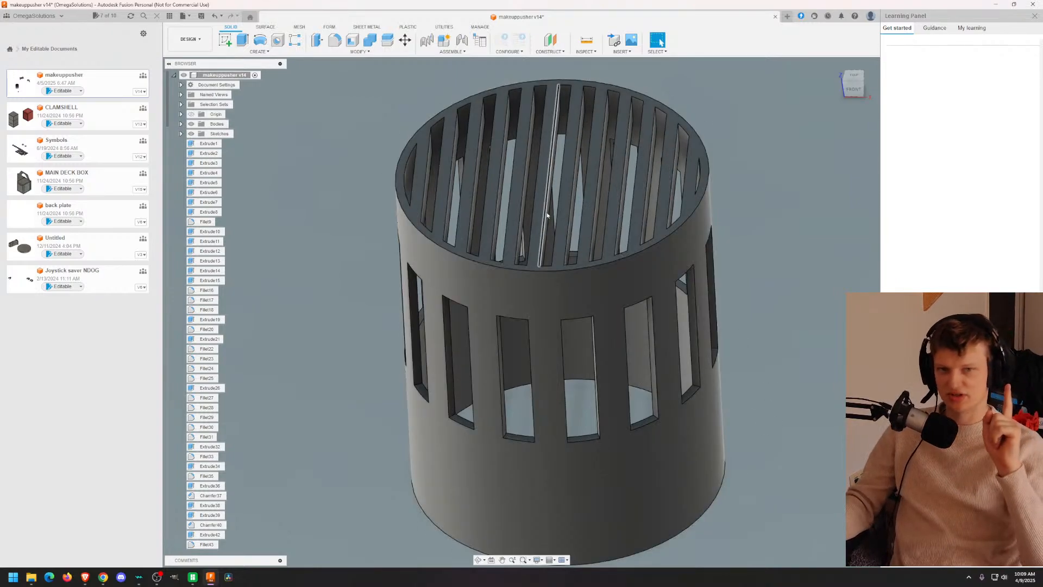
pyautogui.hotkey('alt', 'Tab')
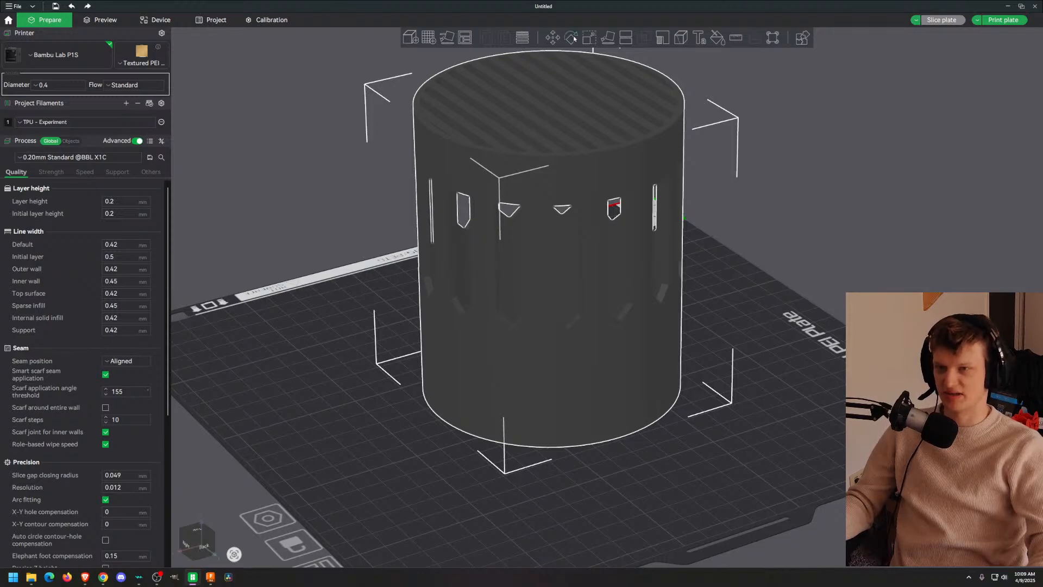
pyautogui.click(587, 36)
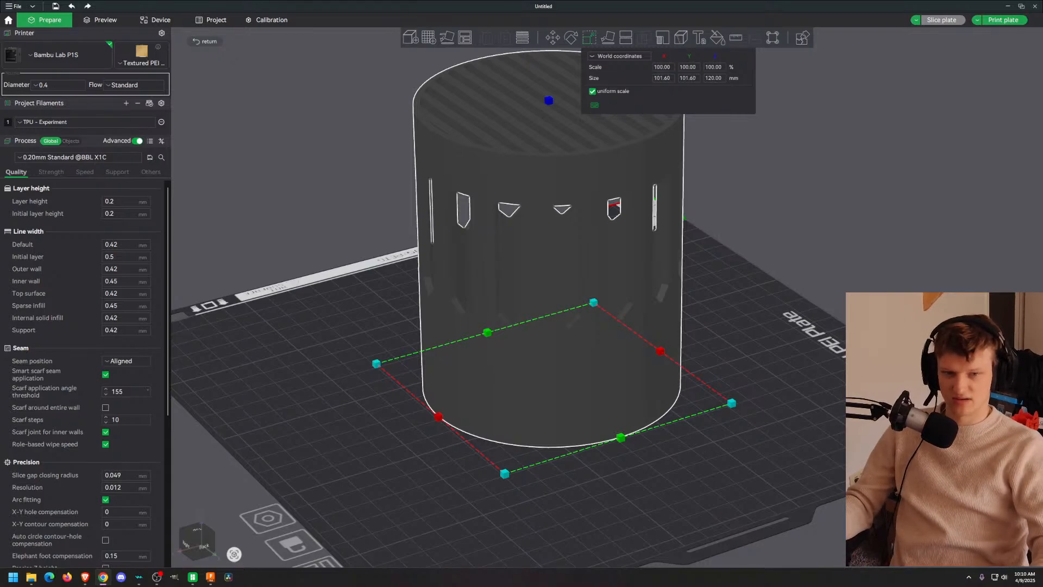
# Step: Open the calculator to work with the cylinder's dimensions, and deselect the model in the slicer
pyautogui.press('super')
pyautogui.write('calc')
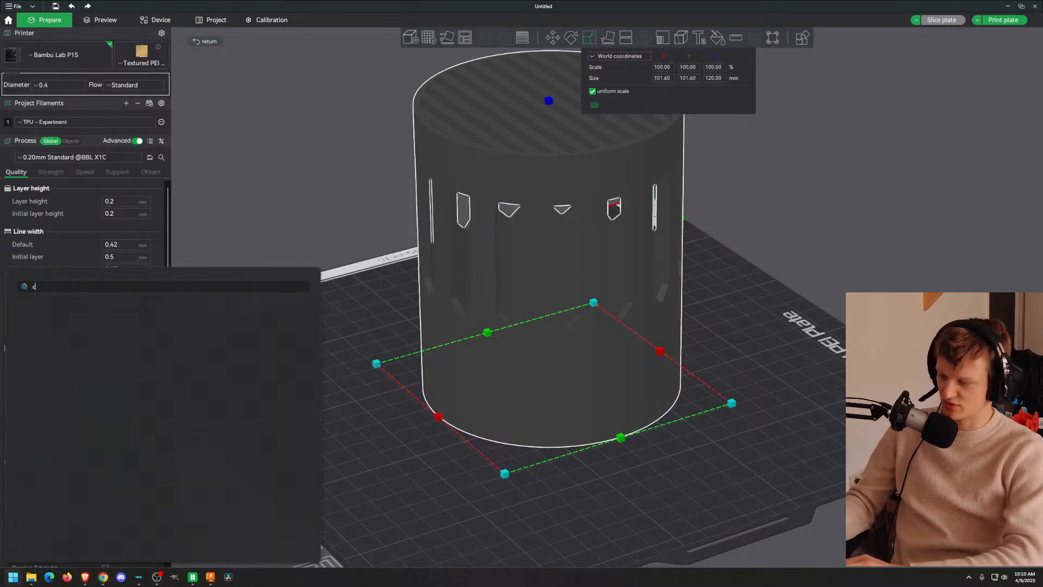
pyautogui.press('Return')
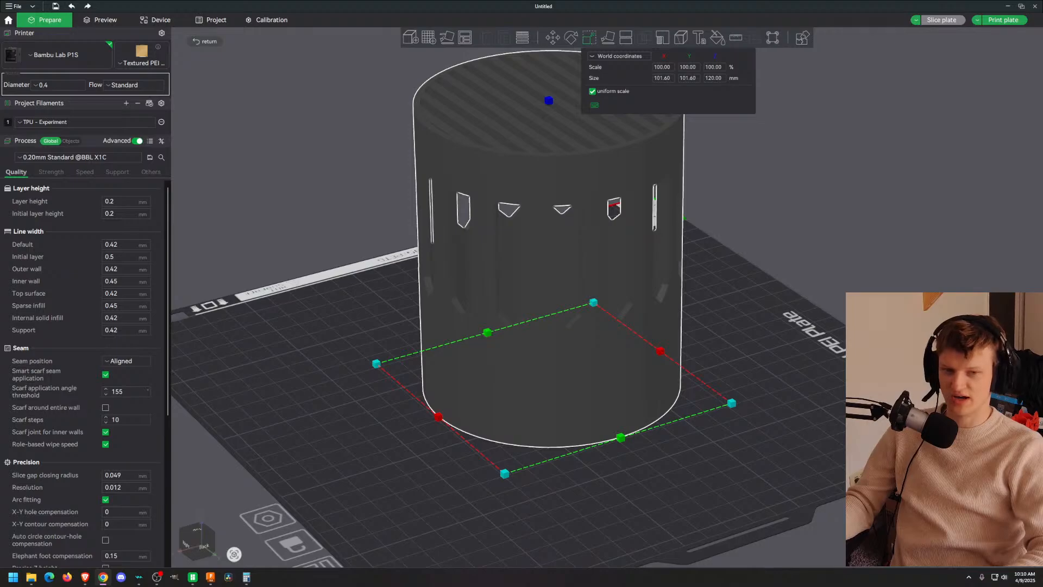
pyautogui.click(806, 229)
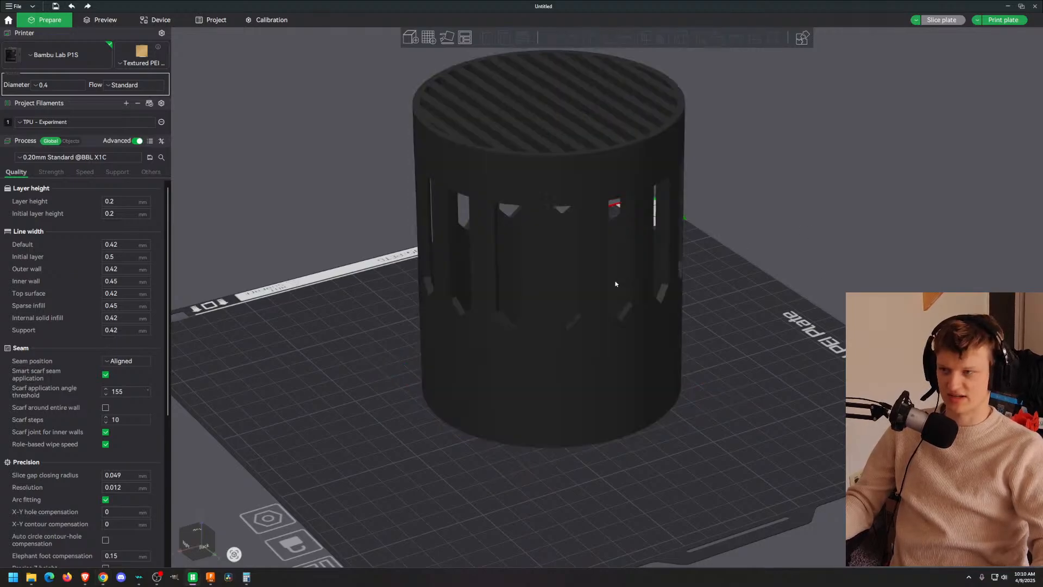
# Step: Switch back to Fusion and create a sketch on the flat end face of a side slot, seen from the cylinder's open end
pyautogui.click(1008, 7)
pyautogui.keyDown('shift'); pyautogui.moveTo(565, 413); pyautogui.dragTo(589, 446, button='middle'); pyautogui.keyUp('shift')
pyautogui.scroll(3, 542, 387)
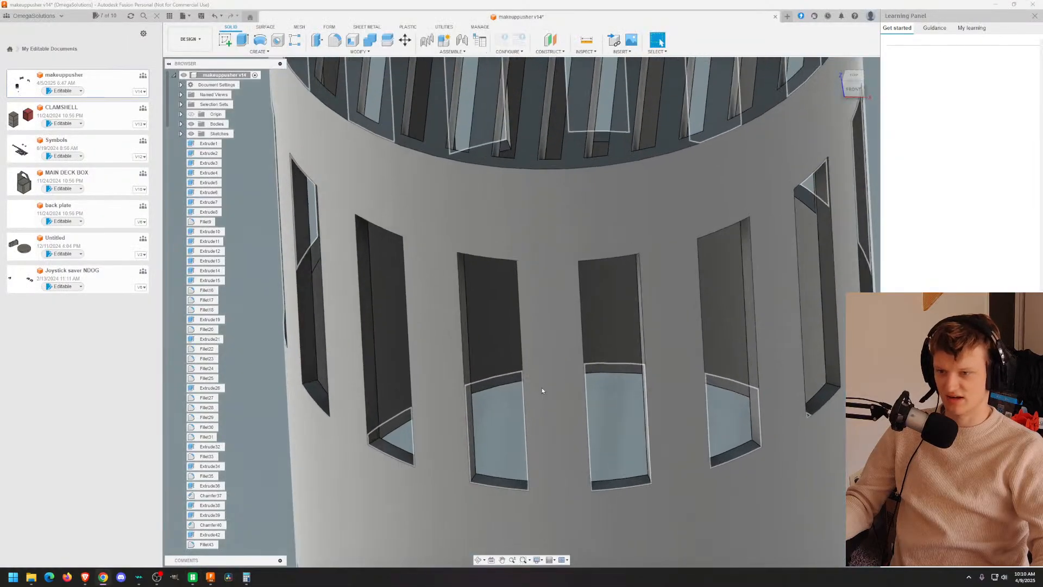
pyautogui.scroll(-3, 542, 387)
pyautogui.keyDown('shift'); pyautogui.moveTo(542, 387); pyautogui.dragTo(572, 227, button='middle'); pyautogui.keyUp('shift')
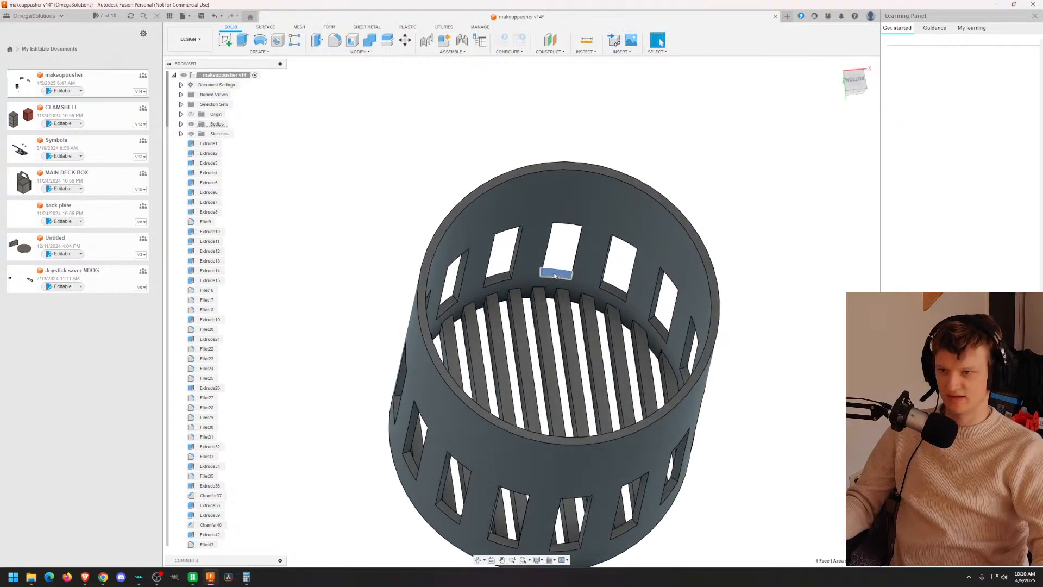
pyautogui.rightClick(555, 276)
pyautogui.click(546, 330)
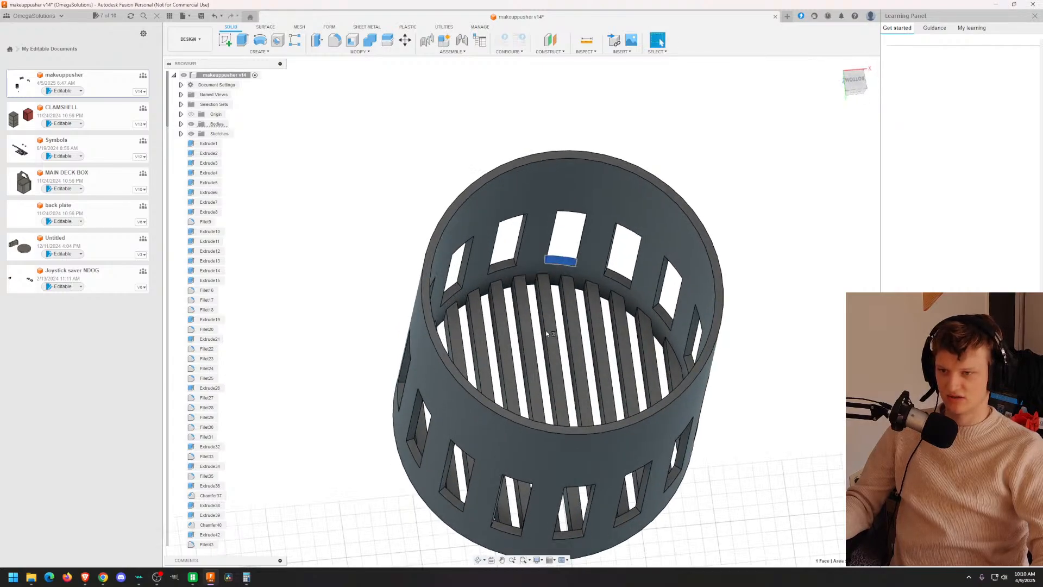
pyautogui.scroll(-4, 545, 239)
pyautogui.moveTo(562, 226)
pyautogui.mouseDown(button='middle')
pyautogui.moveTo(538, 364)
pyautogui.moveTo(531, 288)
pyautogui.mouseUp(button='middle')
pyautogui.scroll(5, 545, 225)
pyautogui.scroll(5, 521, 329)
pyautogui.moveTo(530, 354)
pyautogui.mouseDown(button='middle')
pyautogui.moveTo(517, 203)
pyautogui.moveTo(517, 234)
pyautogui.mouseUp(button='middle')
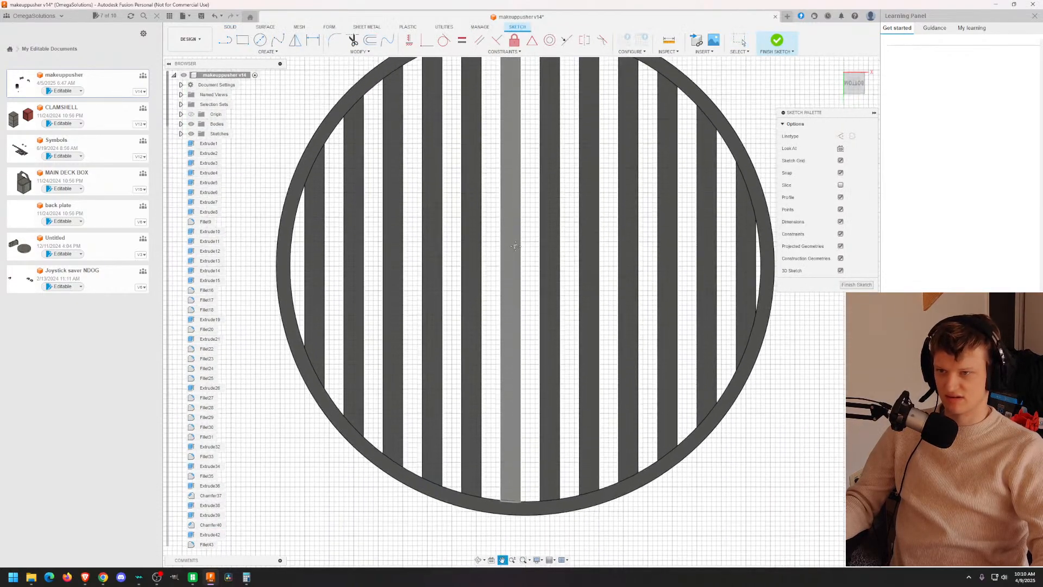
pyautogui.click(259, 43)
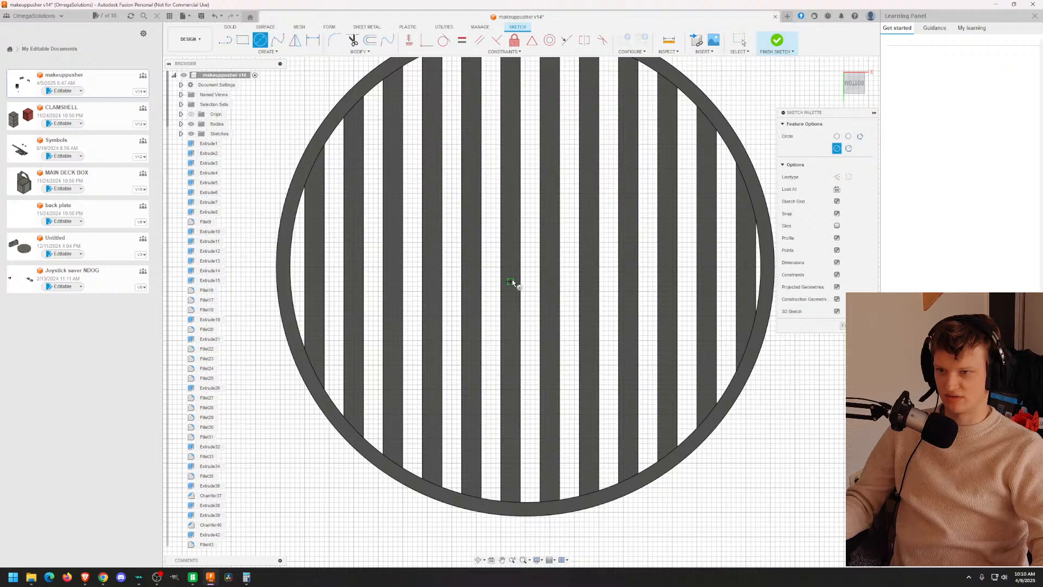
pyautogui.click(526, 268)
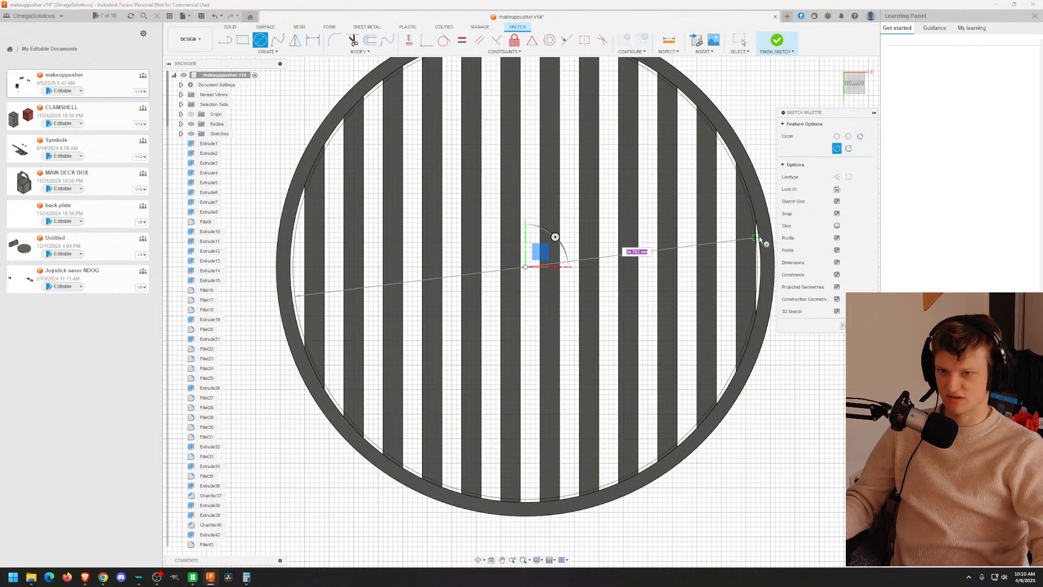
pyautogui.scroll(3, 762, 239)
pyautogui.scroll(2, 762, 239)
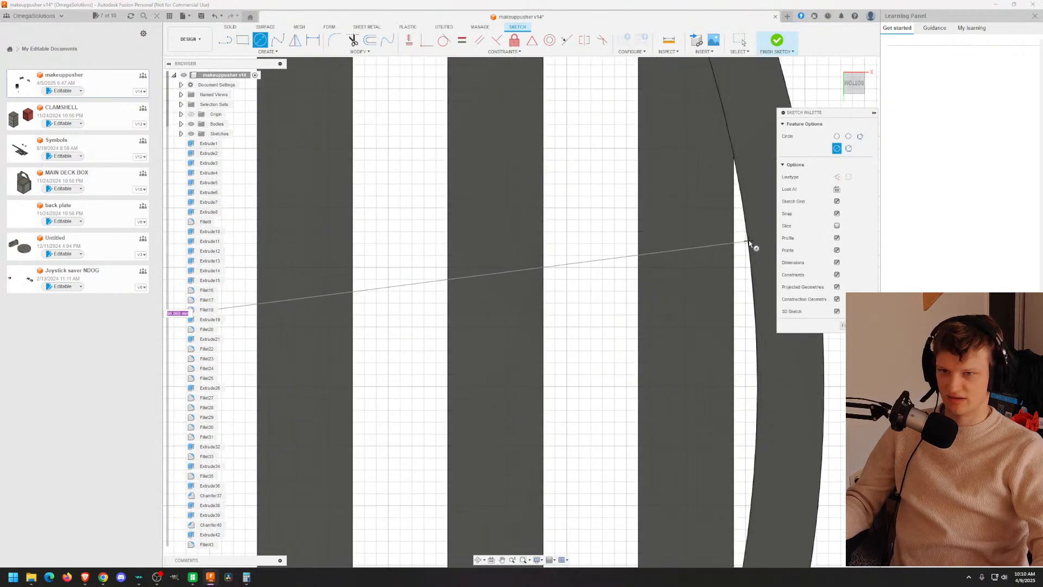
pyautogui.scroll(-7, 701, 228)
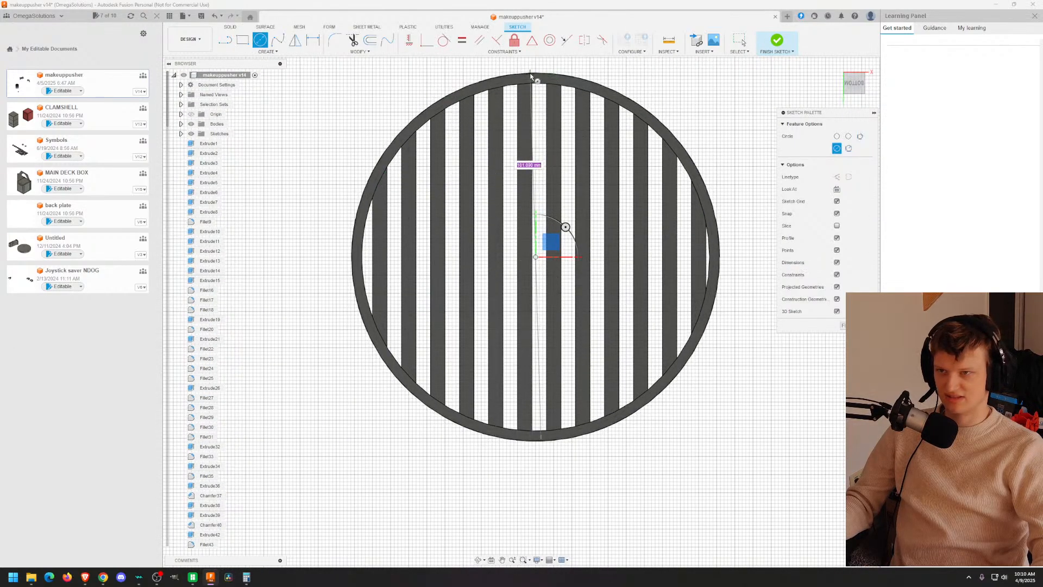
pyautogui.scroll(4, 530, 75)
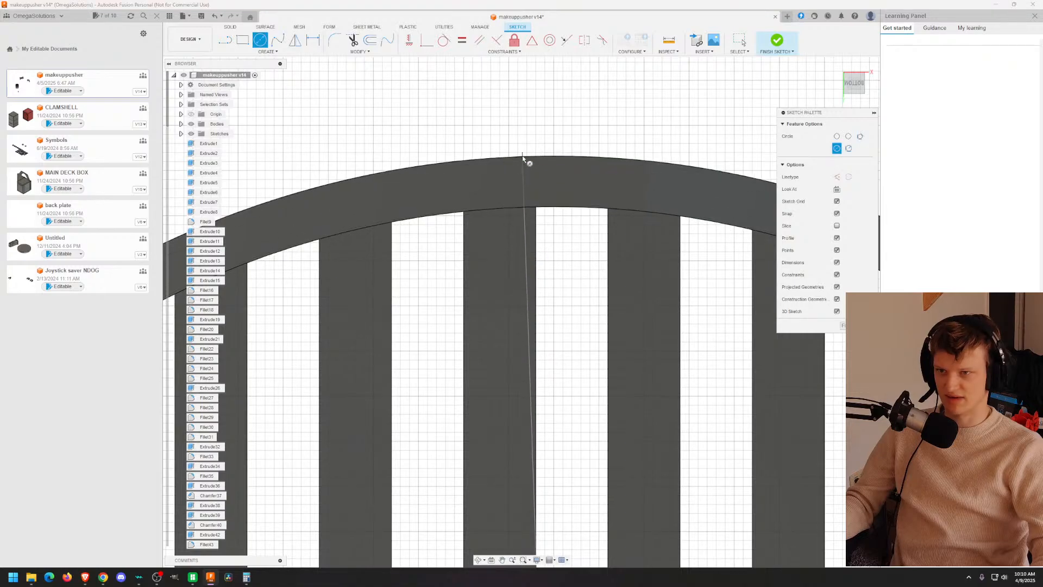
pyautogui.scroll(3, 526, 198)
pyautogui.scroll(-6, 546, 264)
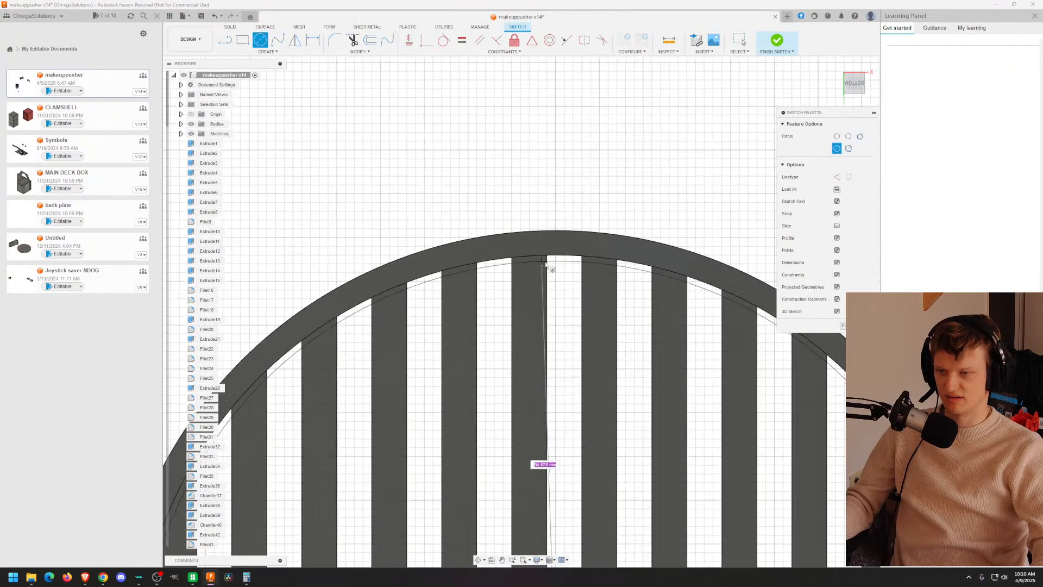
pyautogui.moveTo(546, 265); pyautogui.dragTo(547, 82, button='middle')
pyautogui.scroll(4, 551, 511)
pyautogui.scroll(-7, 477, 380)
pyautogui.moveTo(479, 304); pyautogui.dragTo(431, 94, button='middle')
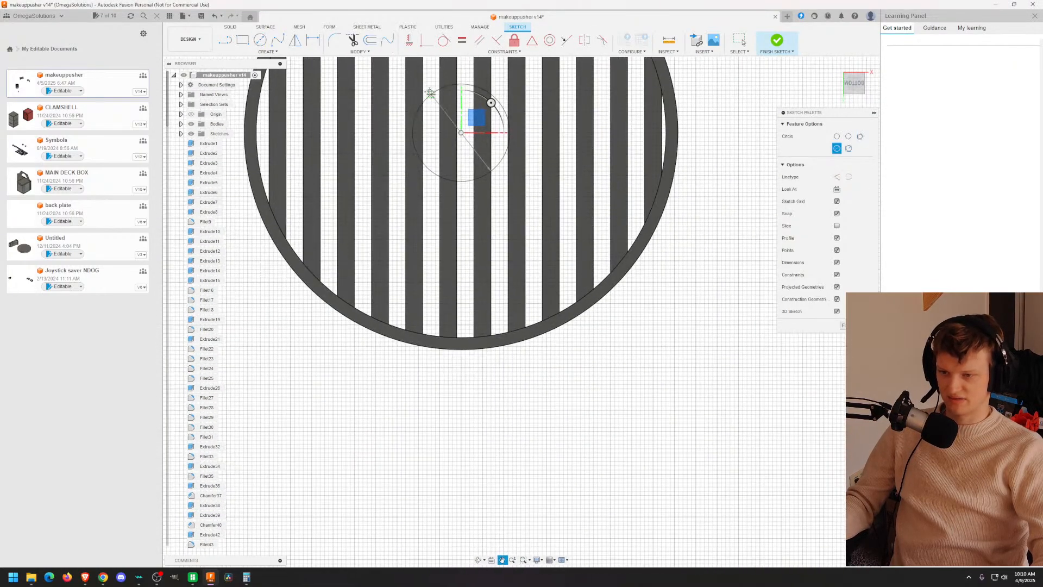
pyautogui.scroll(6, 424, 334)
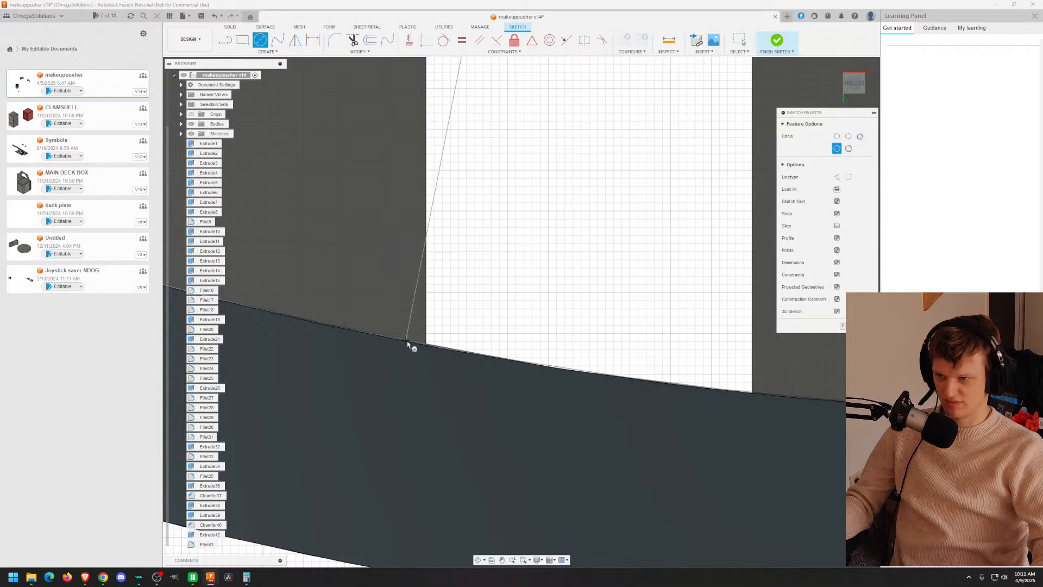
pyautogui.scroll(3, 412, 349)
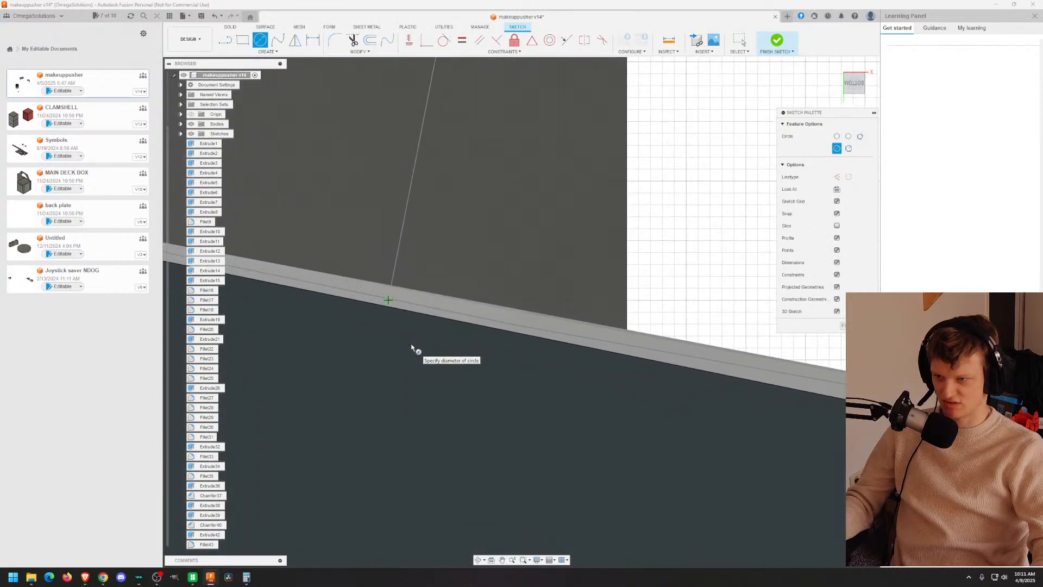
pyautogui.scroll(-12, 415, 320)
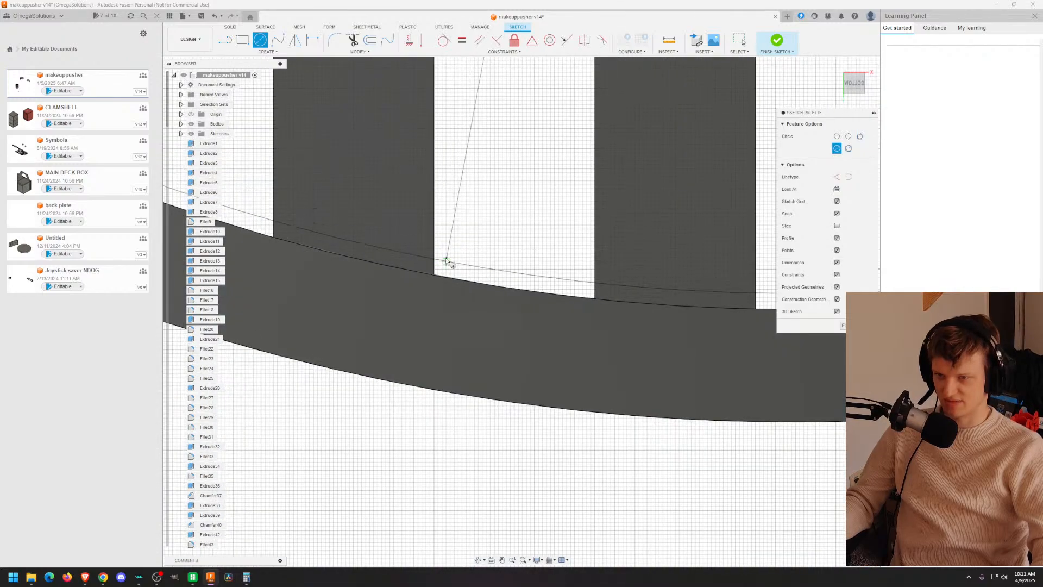
pyautogui.moveTo(466, 272); pyautogui.dragTo(466, 392, button='middle')
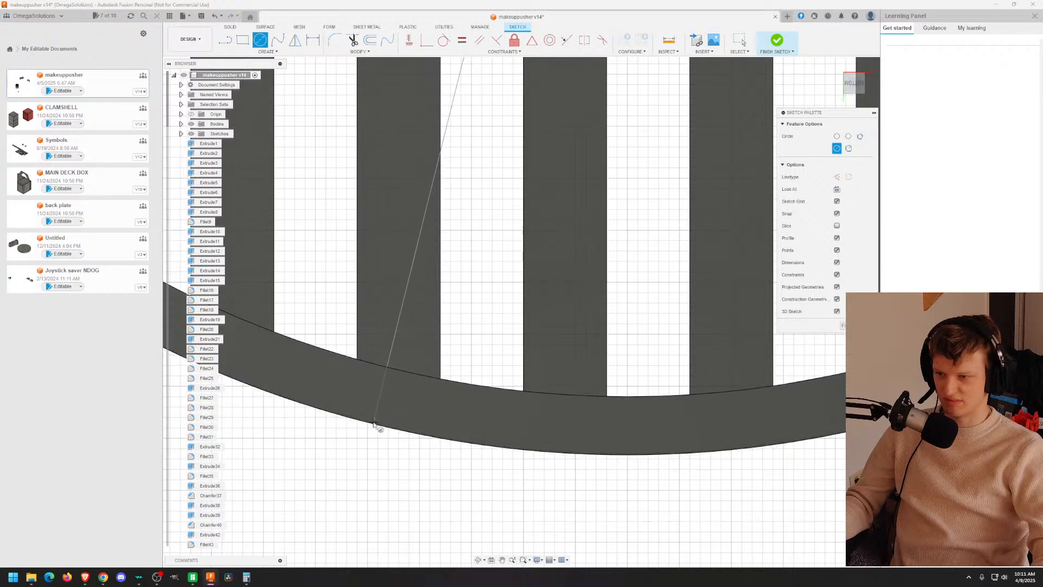
pyautogui.scroll(-10, 382, 339)
pyautogui.press('Escape')
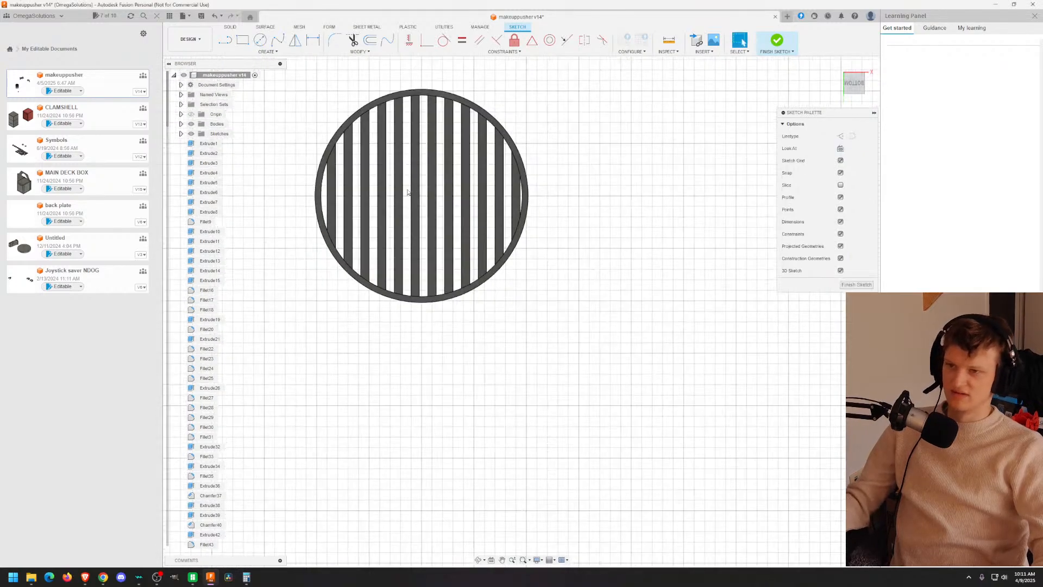
# Step: Sketch a centre-diameter circle from the cylinder's centre out to the inner edge of a slot's end face
pyautogui.keyDown('shift'); pyautogui.moveTo(446, 217); pyautogui.dragTo(471, 157, button='middle'); pyautogui.keyUp('shift')
pyautogui.scroll(6, 470, 157)
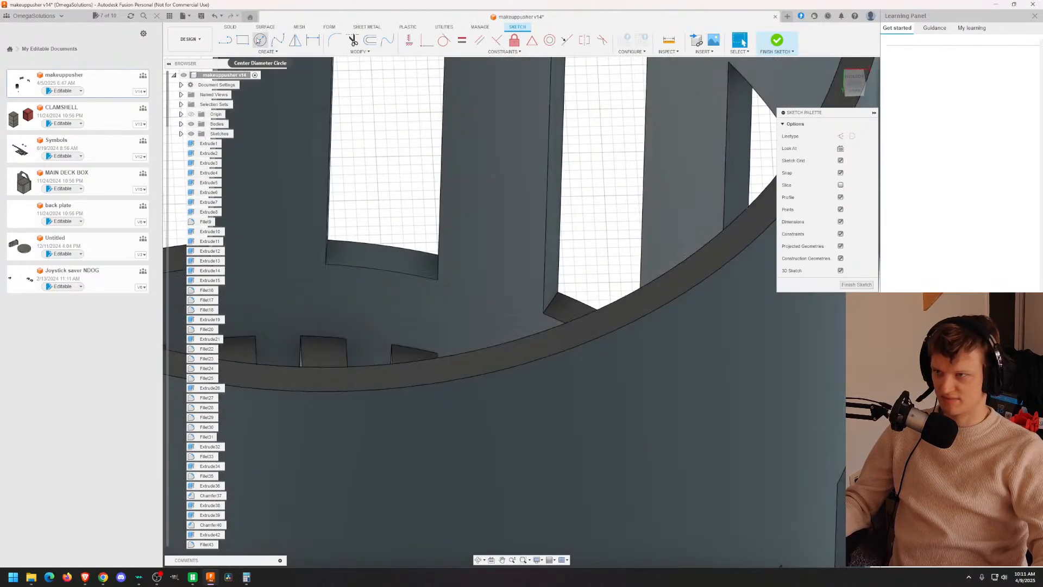
pyautogui.click(260, 40)
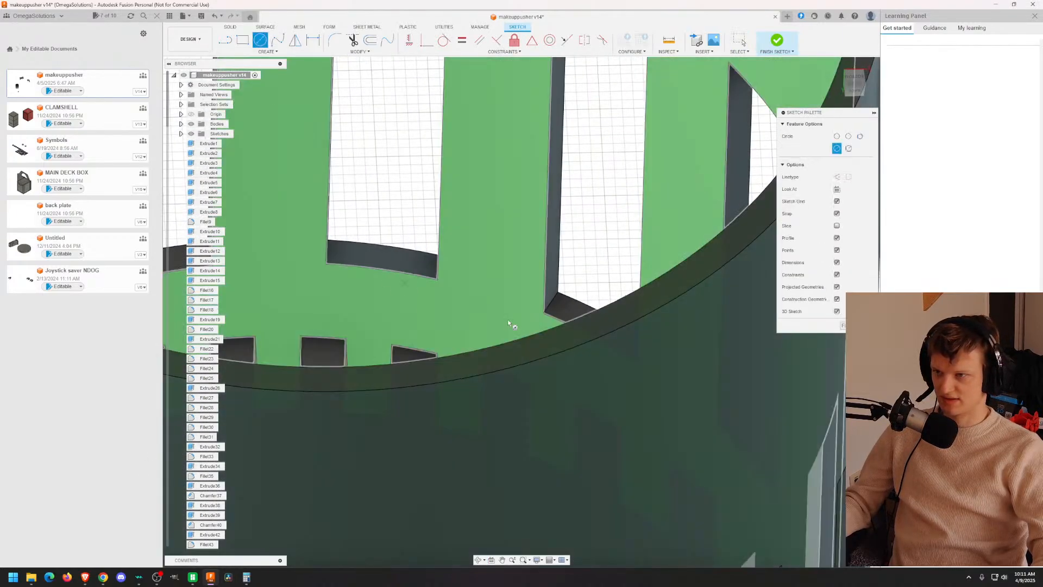
pyautogui.scroll(-7, 596, 317)
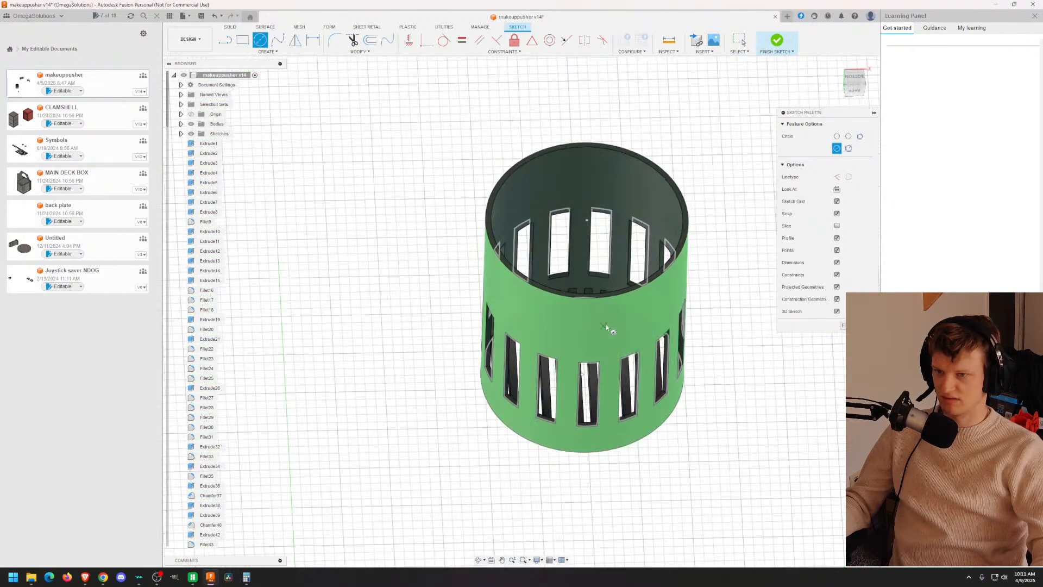
pyautogui.keyDown('shift'); pyautogui.moveTo(606, 324); pyautogui.dragTo(605, 338, button='middle'); pyautogui.keyUp('shift')
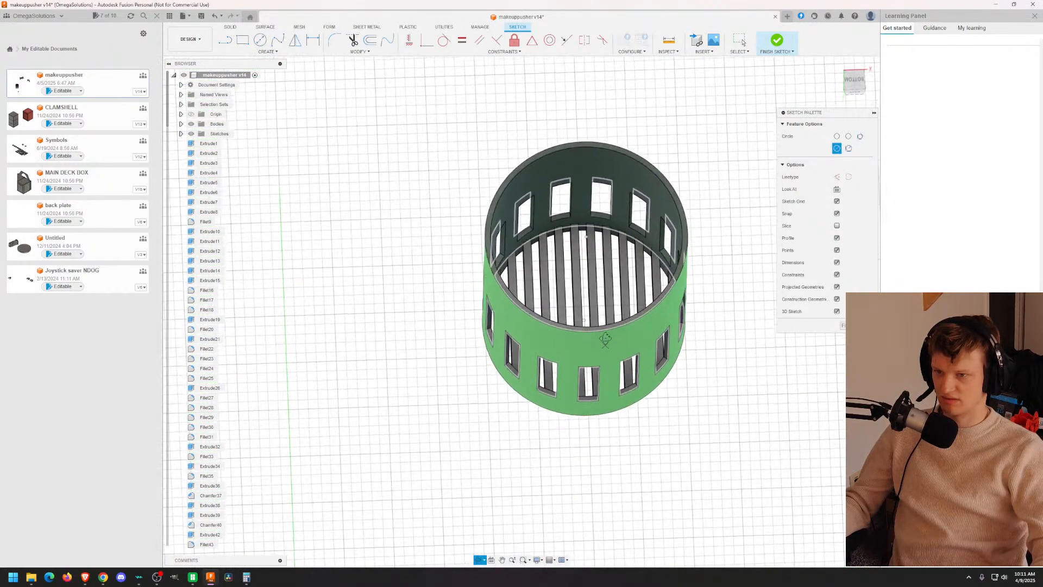
pyautogui.click(584, 302)
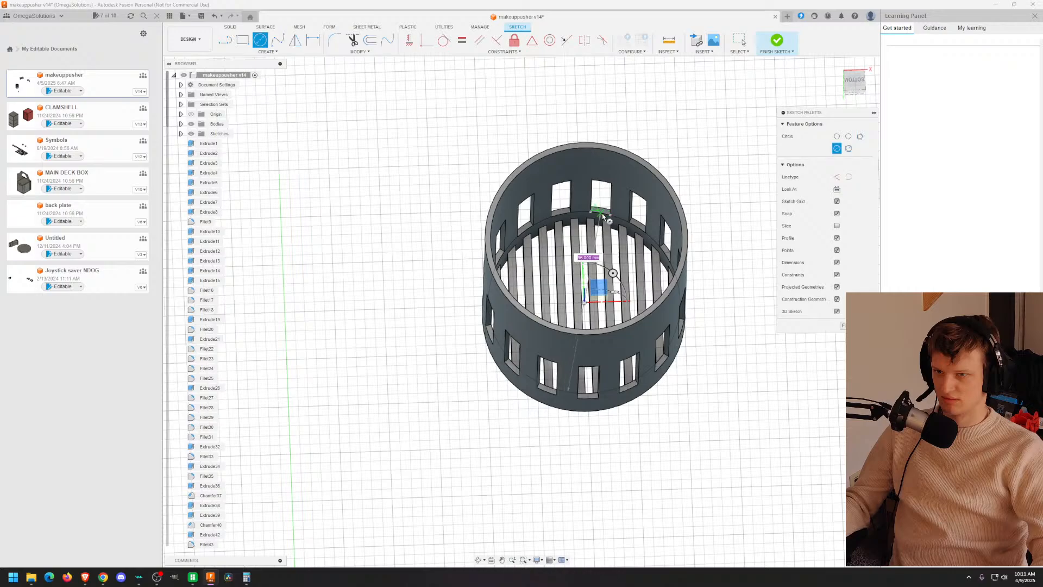
pyautogui.scroll(6, 603, 215)
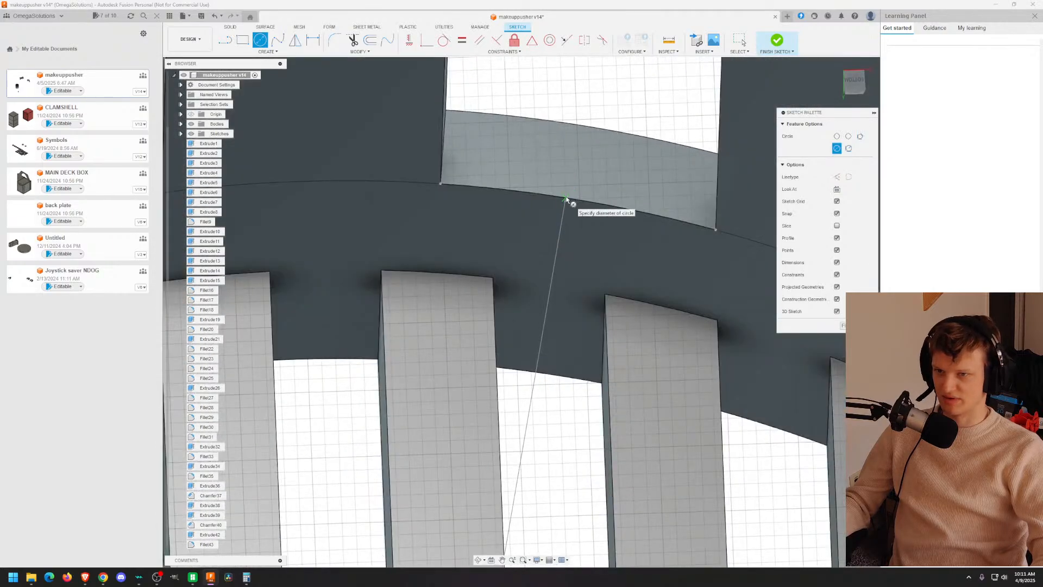
pyautogui.click(565, 199)
# Step: Sketch a second concentric circle out to the outer edge of the slot's end face and finish the sketch
pyautogui.scroll(-8, 571, 233)
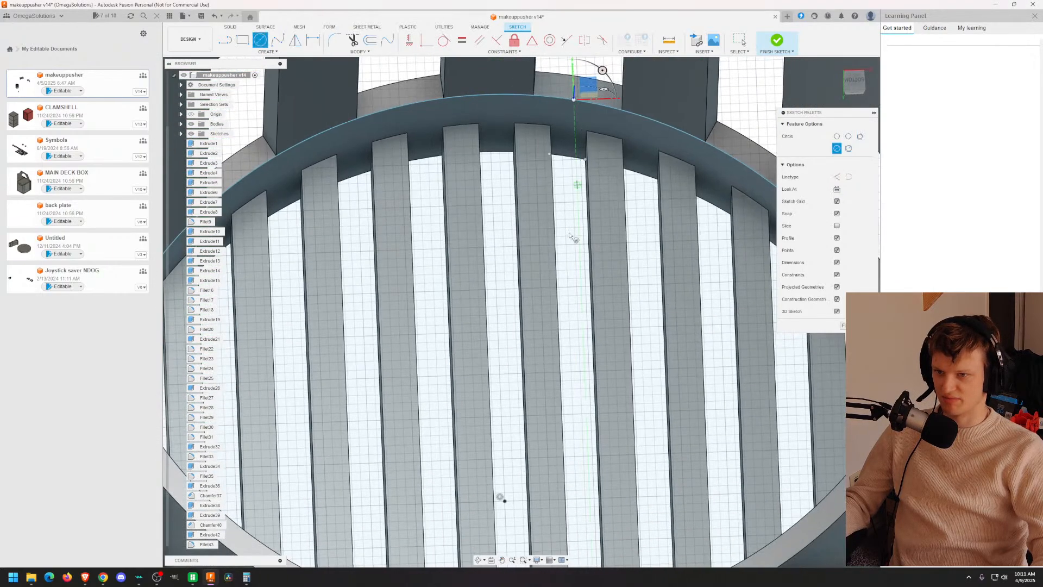
pyautogui.click(504, 499)
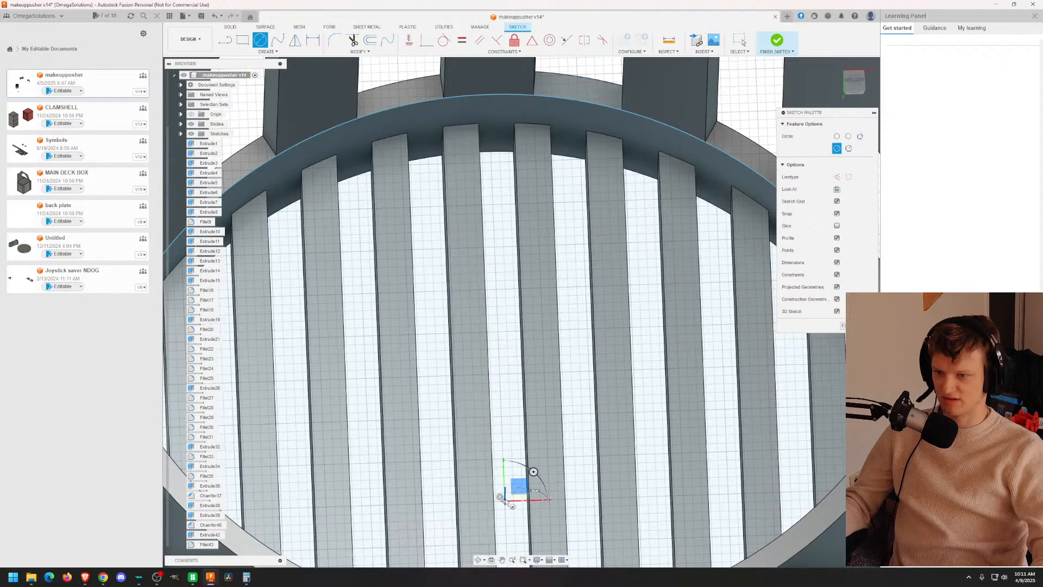
pyautogui.click(578, 77)
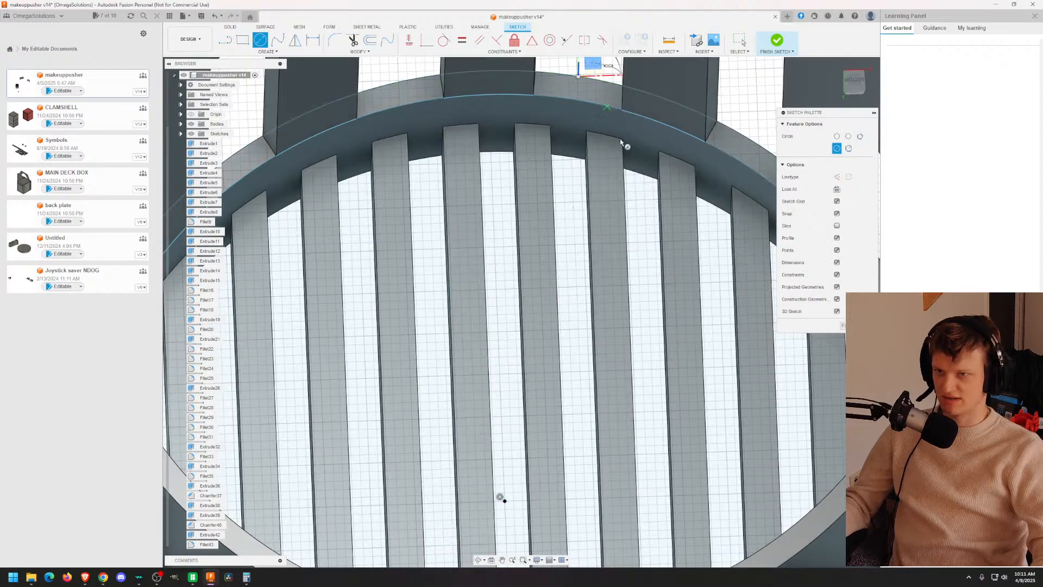
pyautogui.scroll(-6, 598, 331)
pyautogui.scroll(-3, 598, 330)
pyautogui.press('Escape')
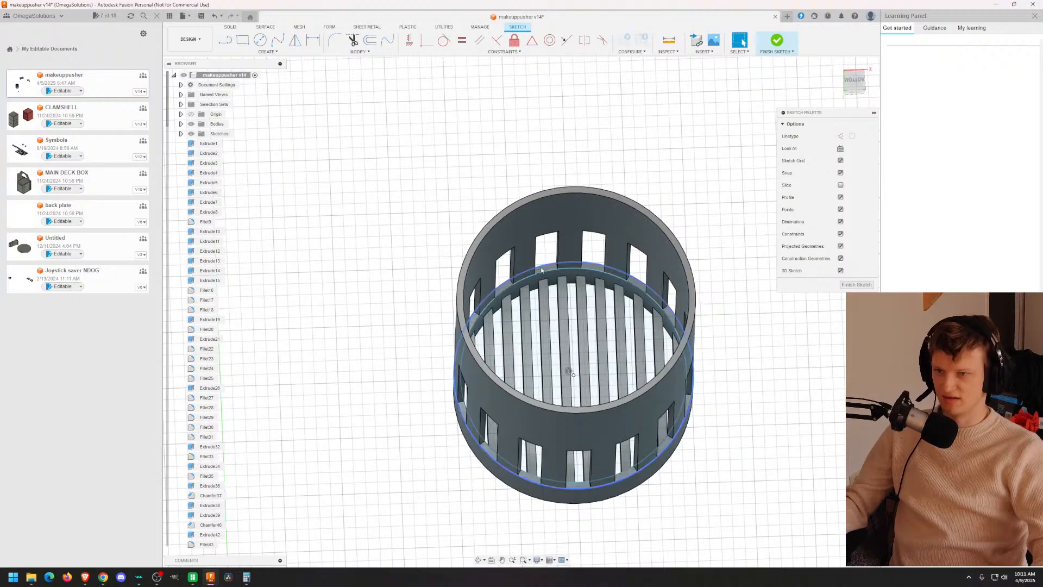
pyautogui.click(851, 286)
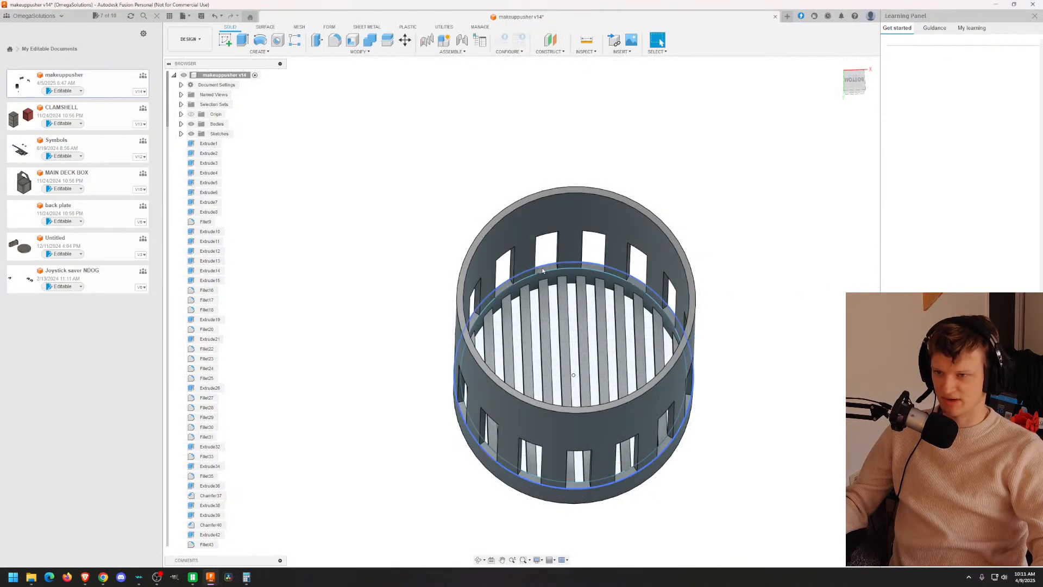
# Step: Extrude the ring-shaped sketch profile at the slot ends by 50 mm as a cut through the slotted wall
pyautogui.click(557, 277)
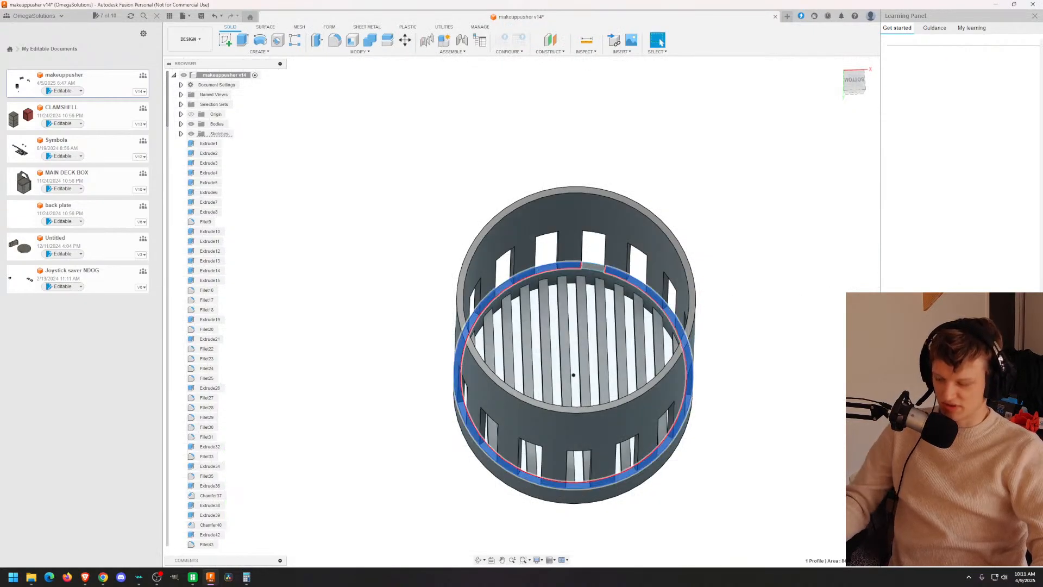
pyautogui.press('e')
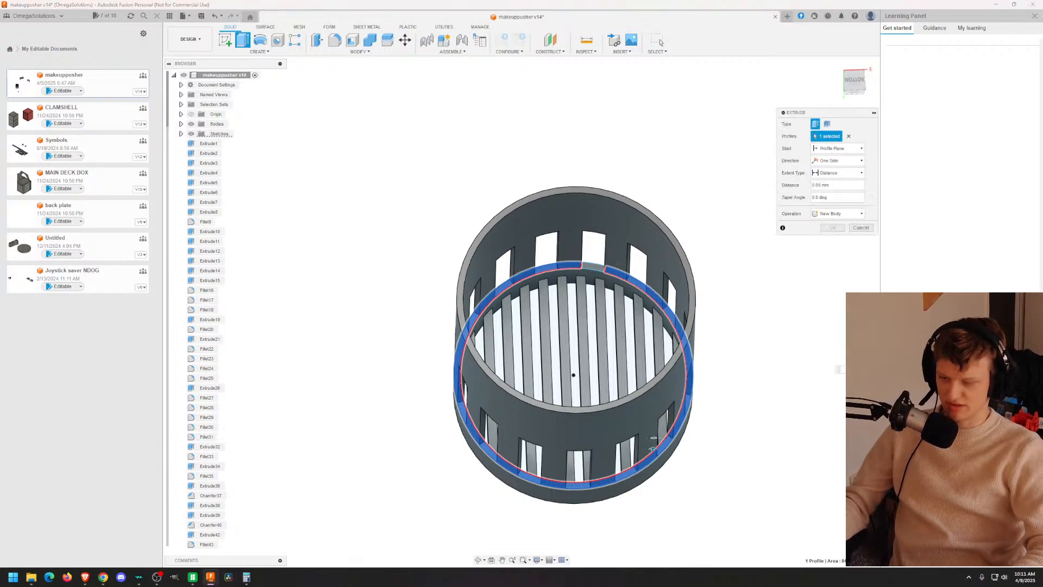
pyautogui.write('-50')
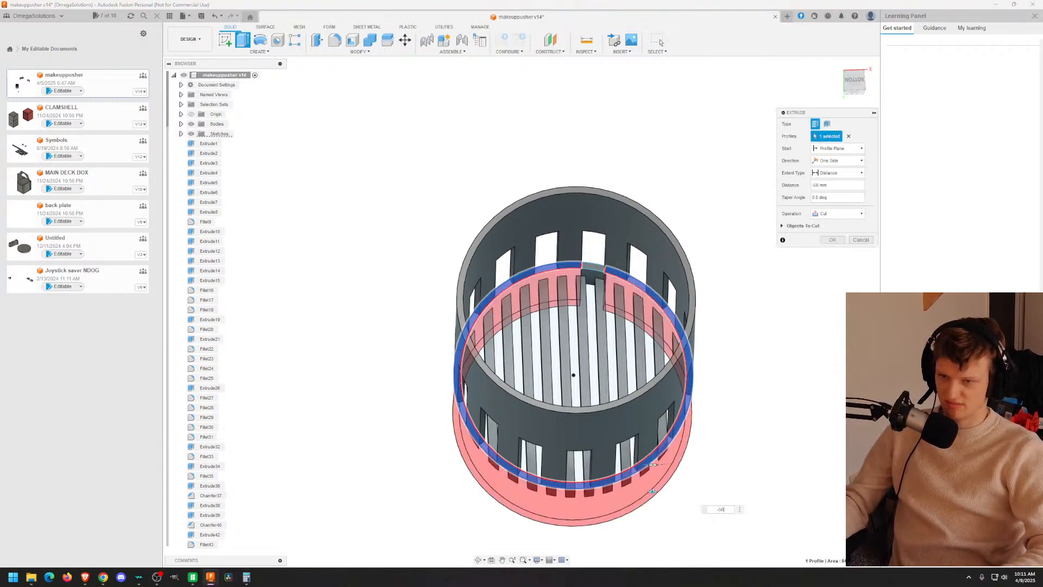
pyautogui.press('Left')
pyautogui.press('Left')
pyautogui.press('BackSpace')
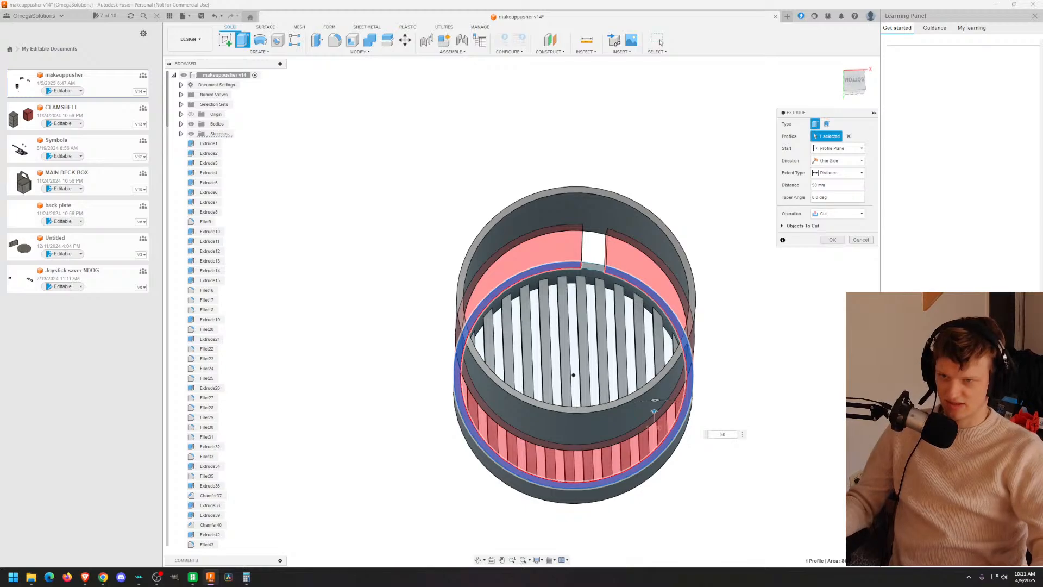
pyautogui.keyDown('shift'); pyautogui.moveTo(764, 432); pyautogui.dragTo(777, 375, button='middle'); pyautogui.keyUp('shift')
pyautogui.press('Return')
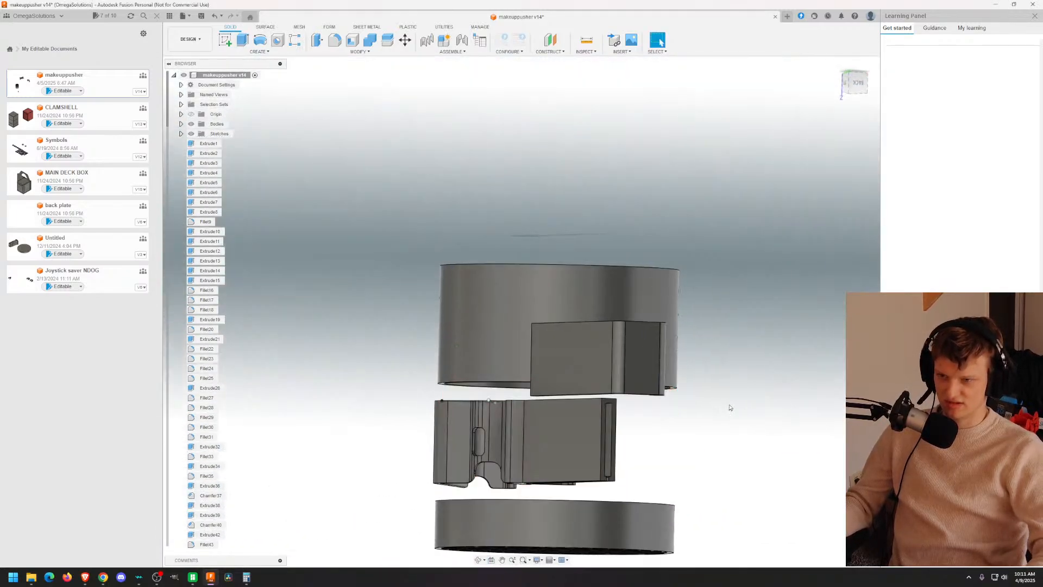
# Step: Cut back the lower rim face of the separated upper ring with an extrude distance of -5 mm
pyautogui.keyDown('shift'); pyautogui.moveTo(652, 421); pyautogui.dragTo(708, 316, button='middle'); pyautogui.keyUp('shift')
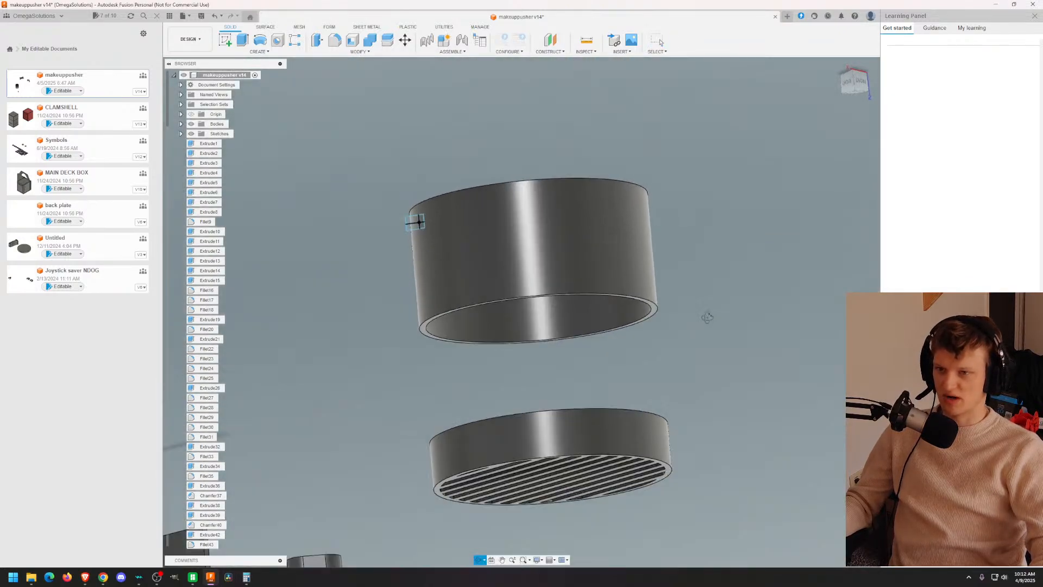
pyautogui.scroll(5, 638, 315)
pyautogui.keyDown('shift'); pyautogui.moveTo(603, 380); pyautogui.dragTo(589, 527, button='middle'); pyautogui.keyUp('shift')
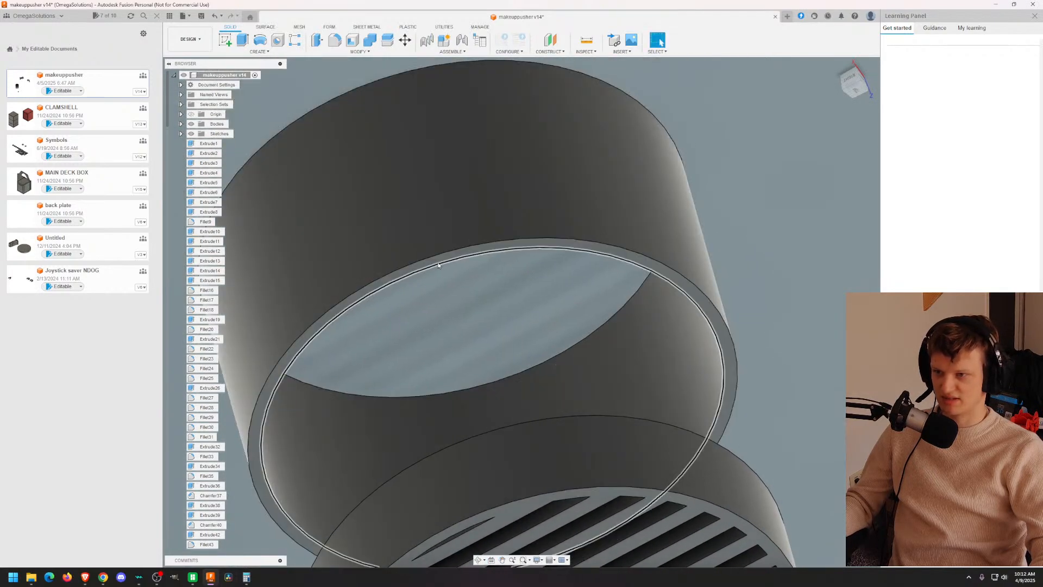
pyautogui.click(435, 260)
pyautogui.press('e')
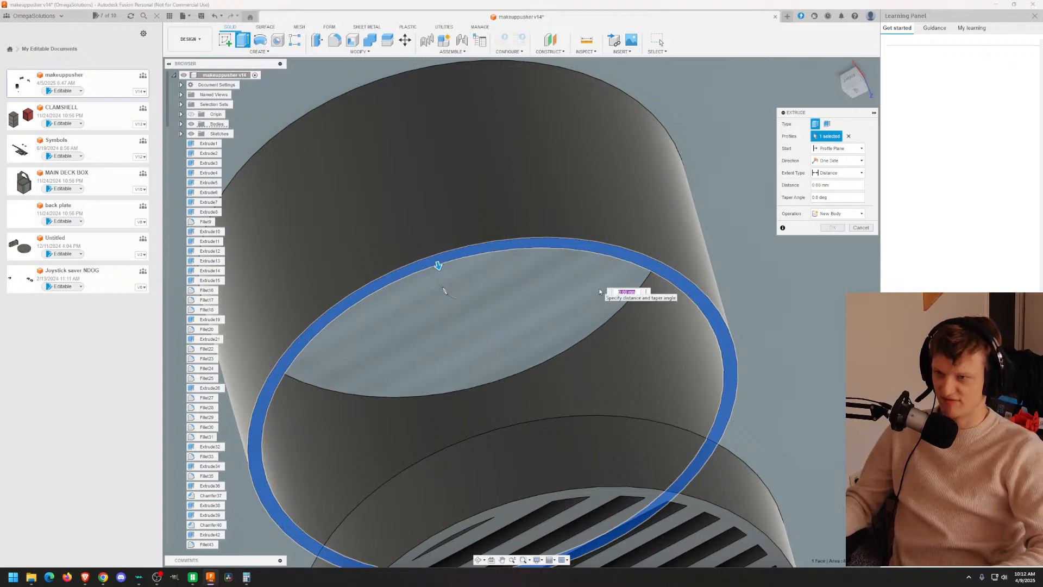
pyautogui.write('-10')
pyautogui.press('Return')
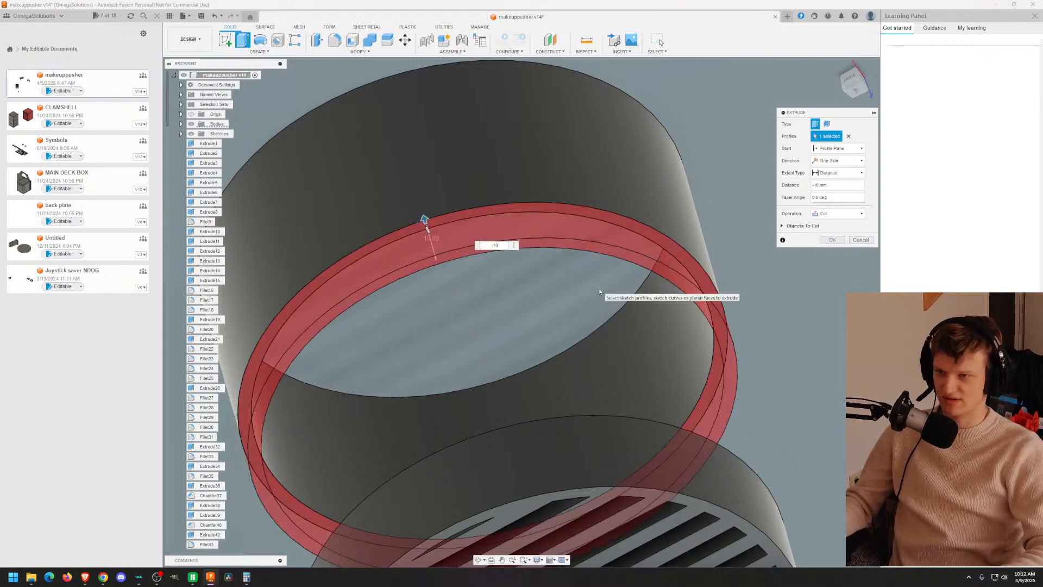
pyautogui.press('BackSpace')
pyautogui.write('5')
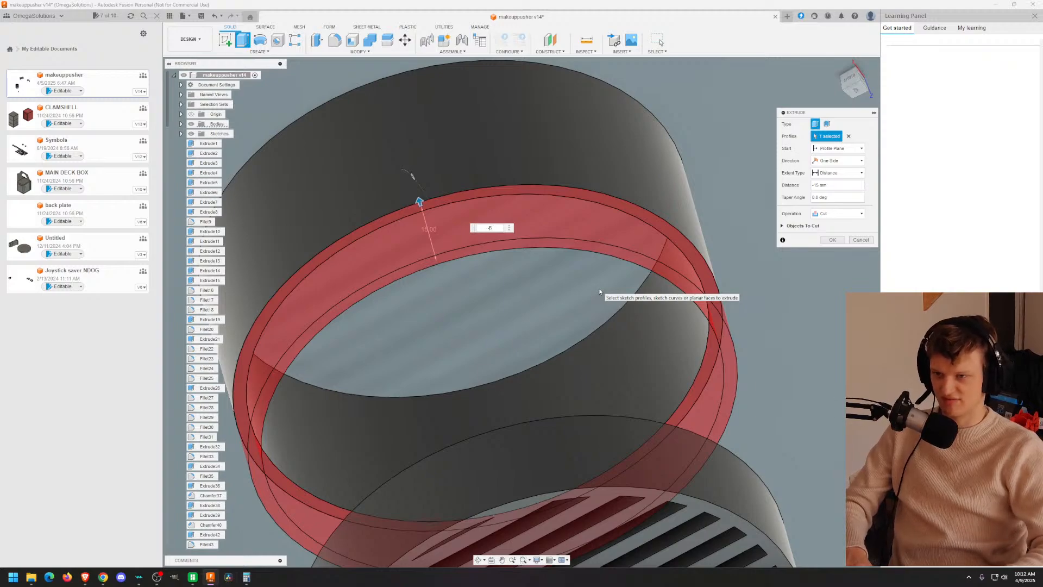
pyautogui.press('BackSpace')
pyautogui.press('BackSpace')
pyautogui.write('5')
pyautogui.press('Return')
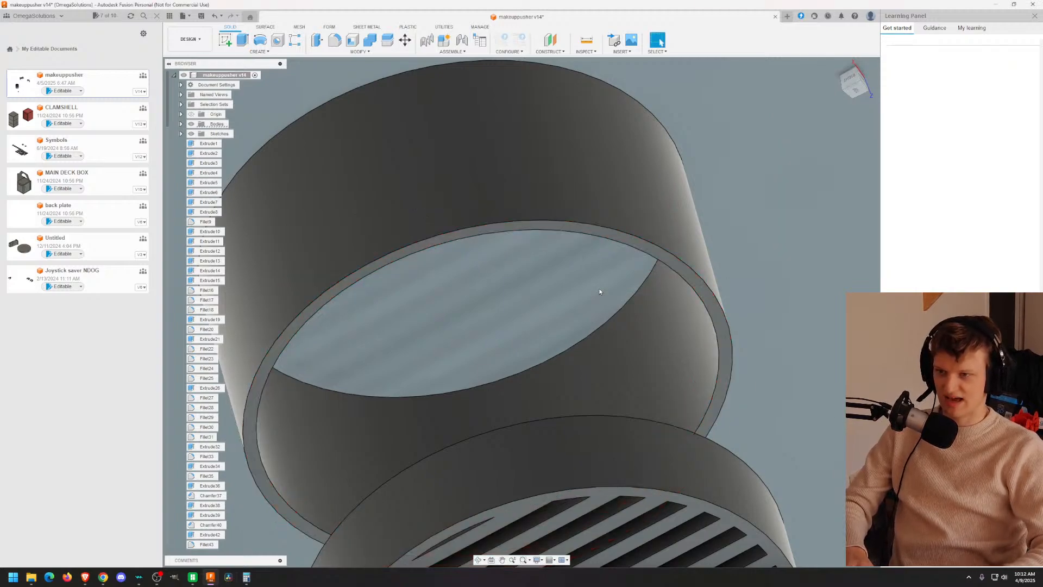
# Step: Find Sketch67, the sketch with the two concentric wall circles, and open it for editing
pyautogui.keyDown('shift'); pyautogui.moveTo(731, 195); pyautogui.dragTo(749, 473, button='middle'); pyautogui.keyUp('shift')
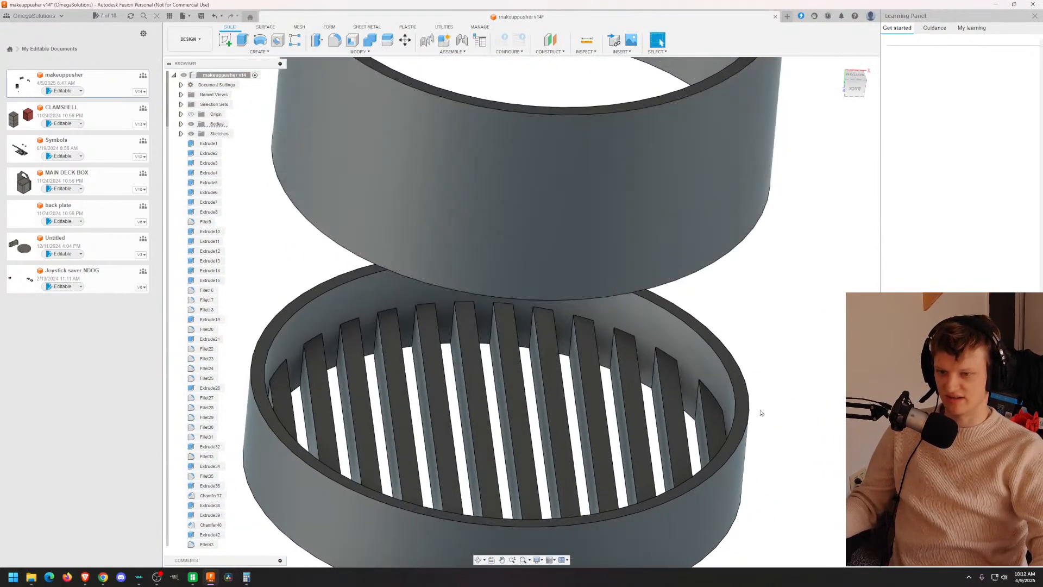
pyautogui.scroll(-10, 201, 425)
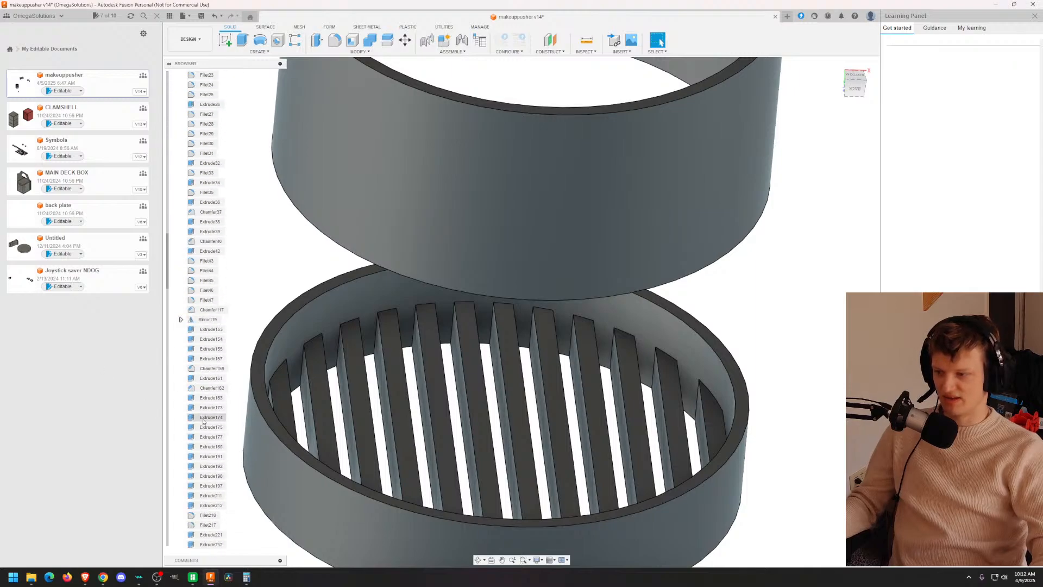
pyautogui.click(180, 330)
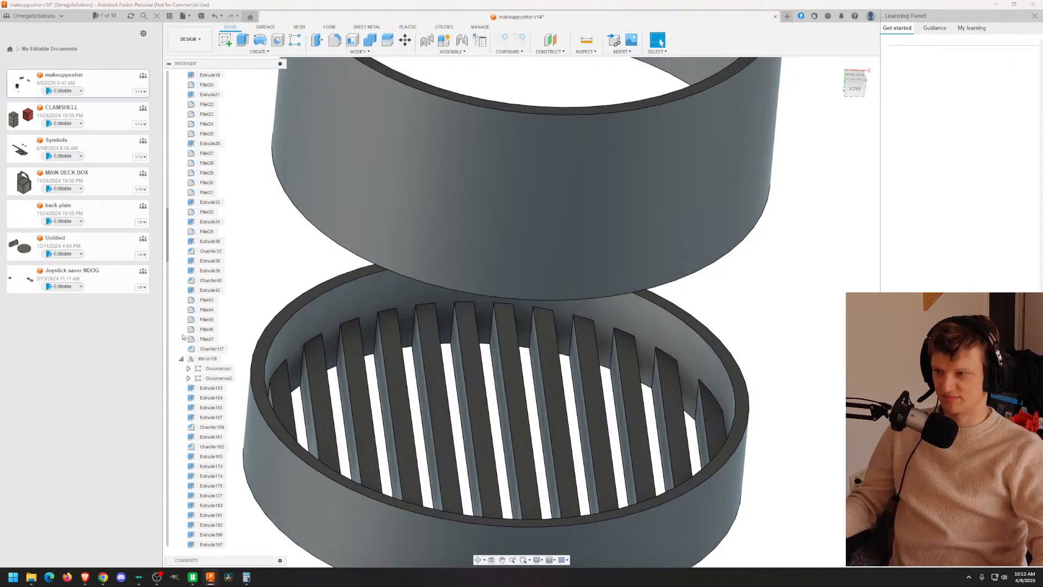
pyautogui.scroll(4, 185, 426)
pyautogui.scroll(5, 174, 359)
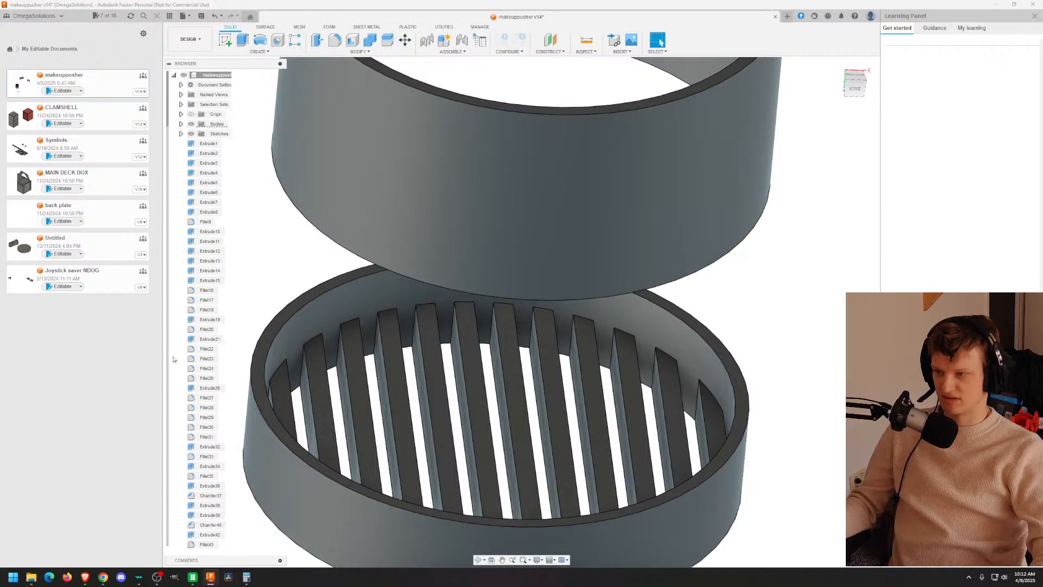
pyautogui.click(180, 133)
pyautogui.scroll(-2, 220, 228)
pyautogui.scroll(-5, 214, 402)
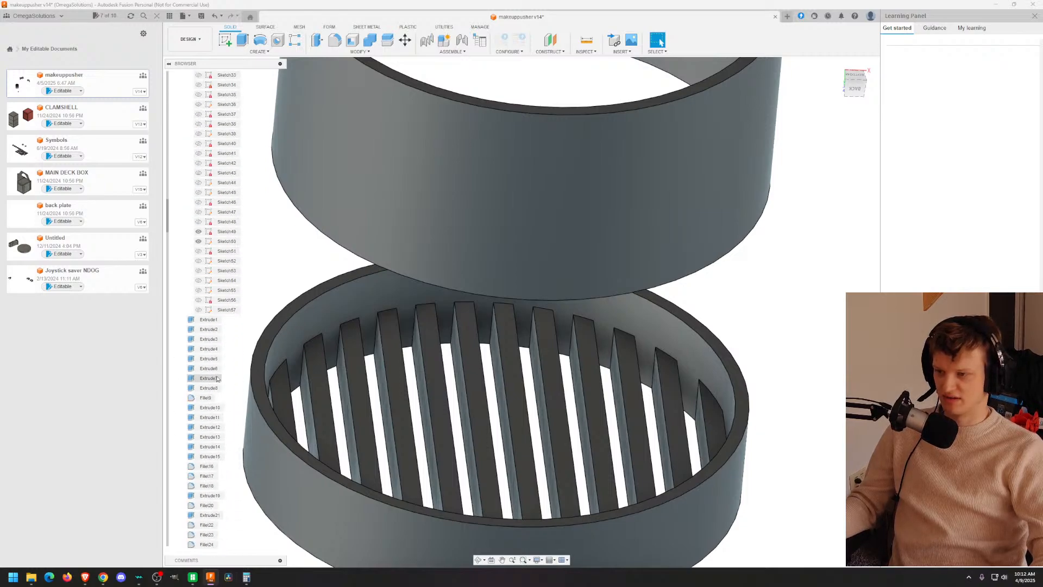
pyautogui.click(227, 309)
pyautogui.rightClick(228, 310)
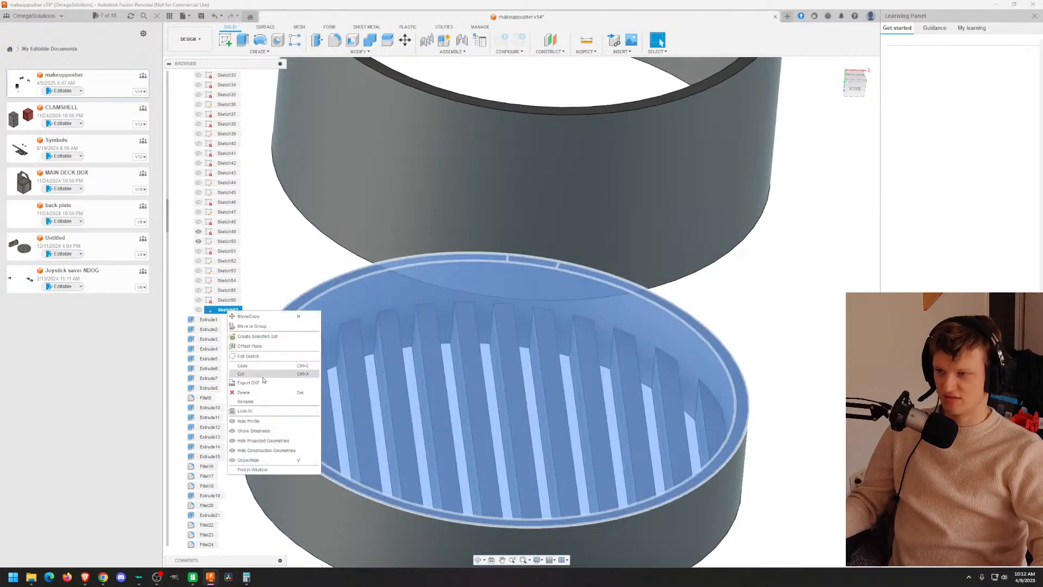
pyautogui.click(248, 356)
# Step: Hide the upper ring body so the slatted base and its rim are unobstructed
pyautogui.moveTo(482, 392); pyautogui.dragTo(557, 187, button='middle')
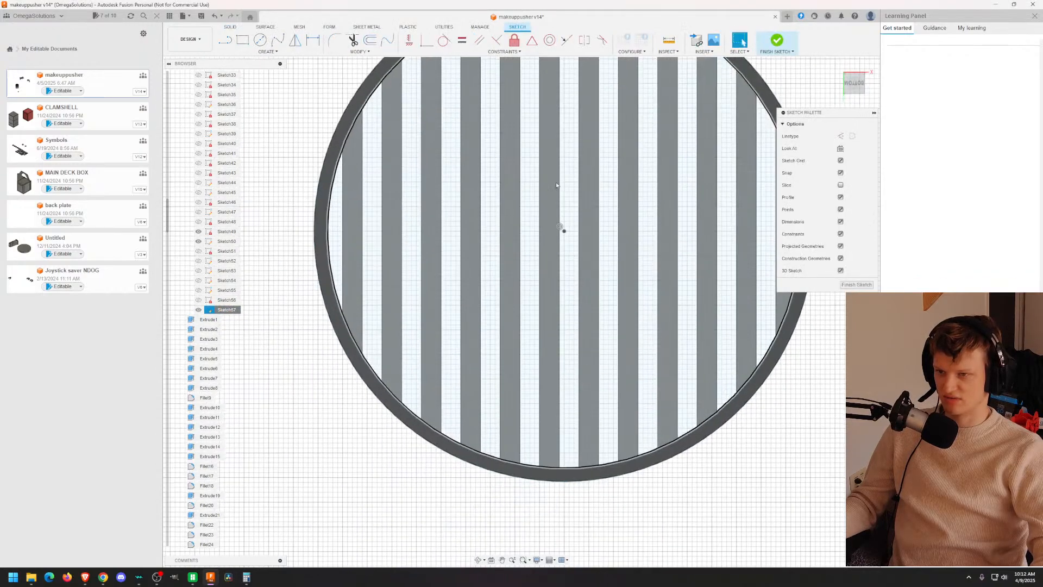
pyautogui.scroll(-1, 556, 187)
pyautogui.click(335, 339)
pyautogui.keyDown('shift'); pyautogui.moveTo(335, 339); pyautogui.dragTo(354, 290, button='middle'); pyautogui.keyUp('shift')
pyautogui.scroll(8, 199, 184)
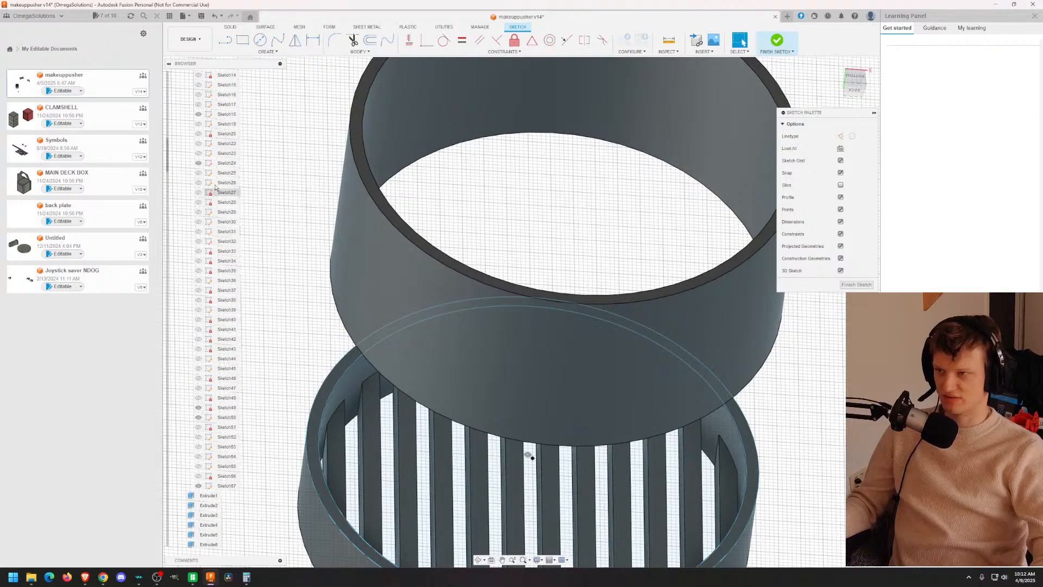
pyautogui.click(183, 125)
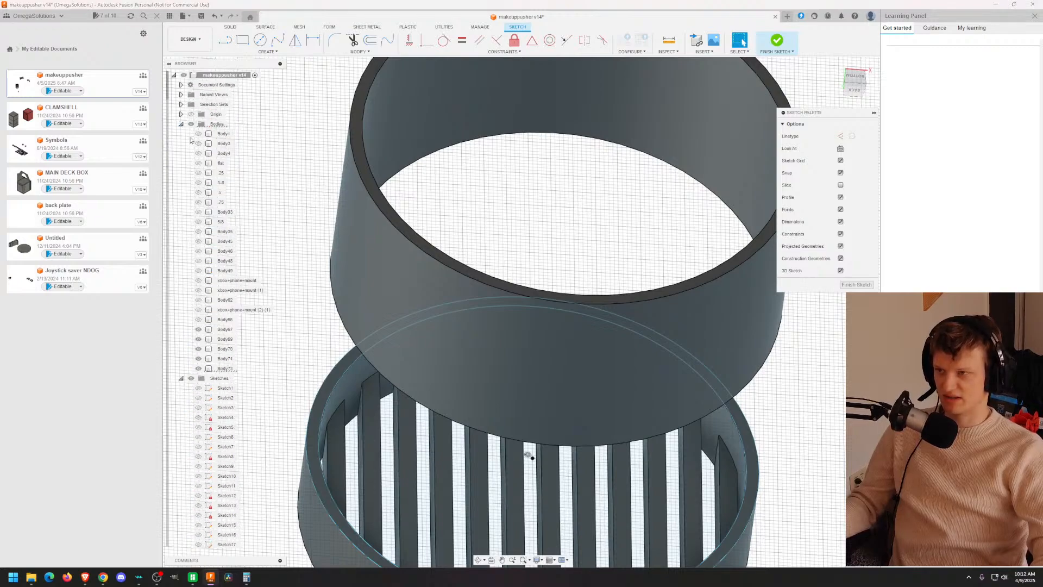
pyautogui.click(197, 368)
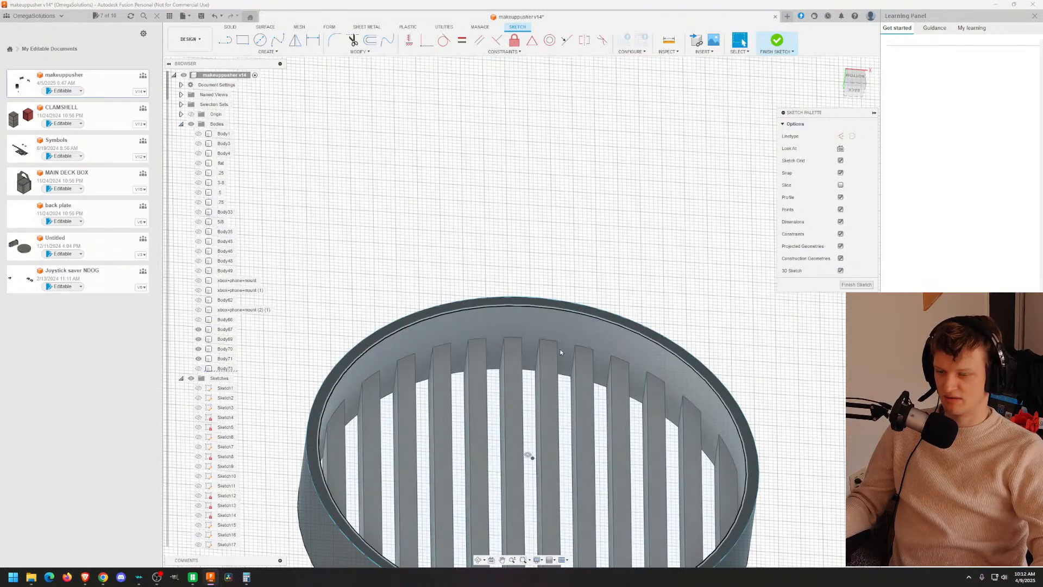
# Step: Draw a horizontal sketch line from the centre of the circles outward past the rim's outer edge
pyautogui.scroll(-3, 560, 349)
pyautogui.moveTo(560, 349); pyautogui.dragTo(542, 245, button='middle')
pyautogui.scroll(4, 542, 233)
pyautogui.scroll(3, 523, 264)
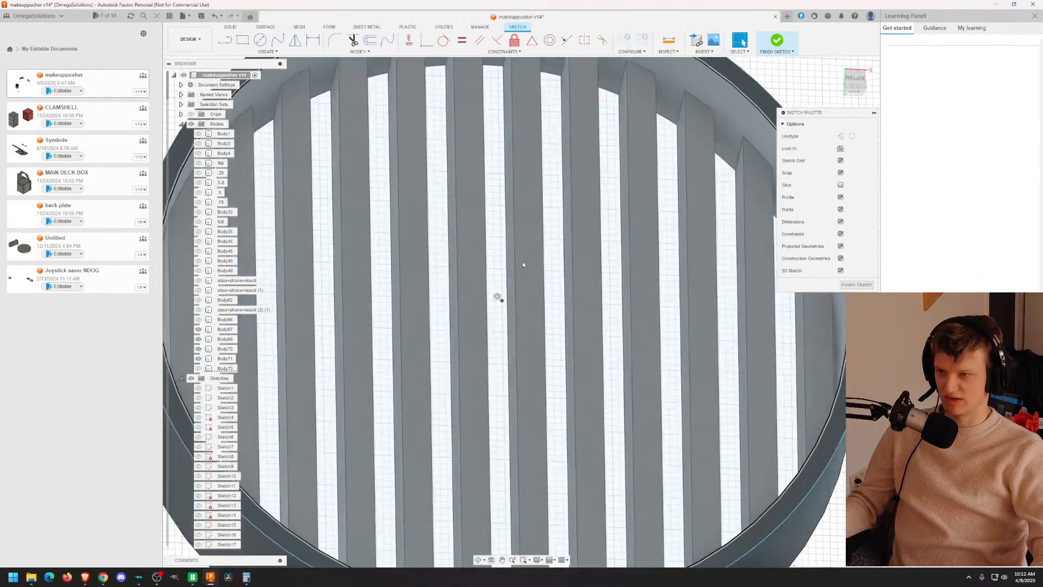
pyautogui.scroll(-5, 478, 270)
pyautogui.moveTo(487, 270); pyautogui.dragTo(578, 326, button='middle')
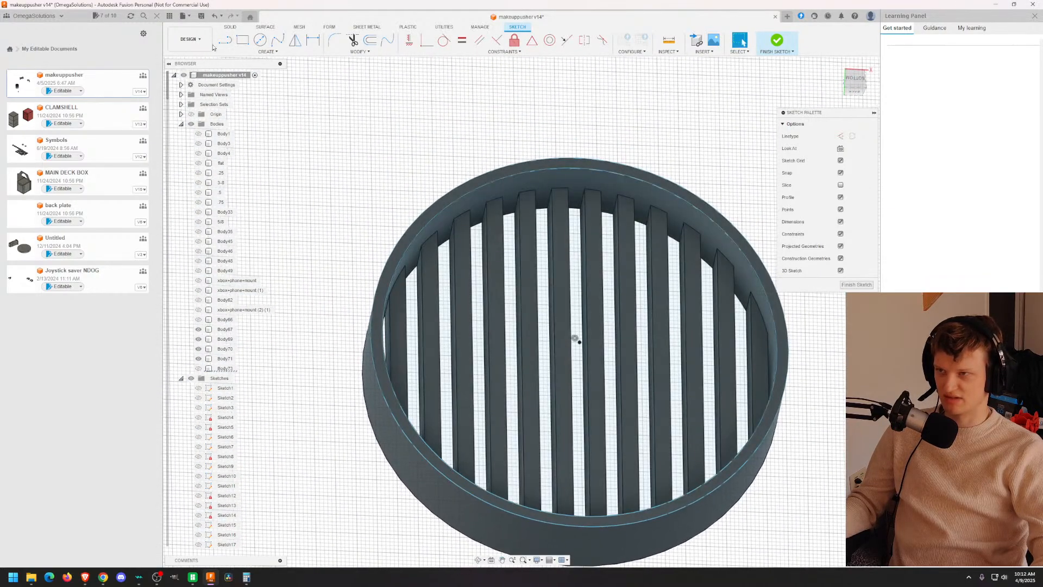
pyautogui.click(260, 41)
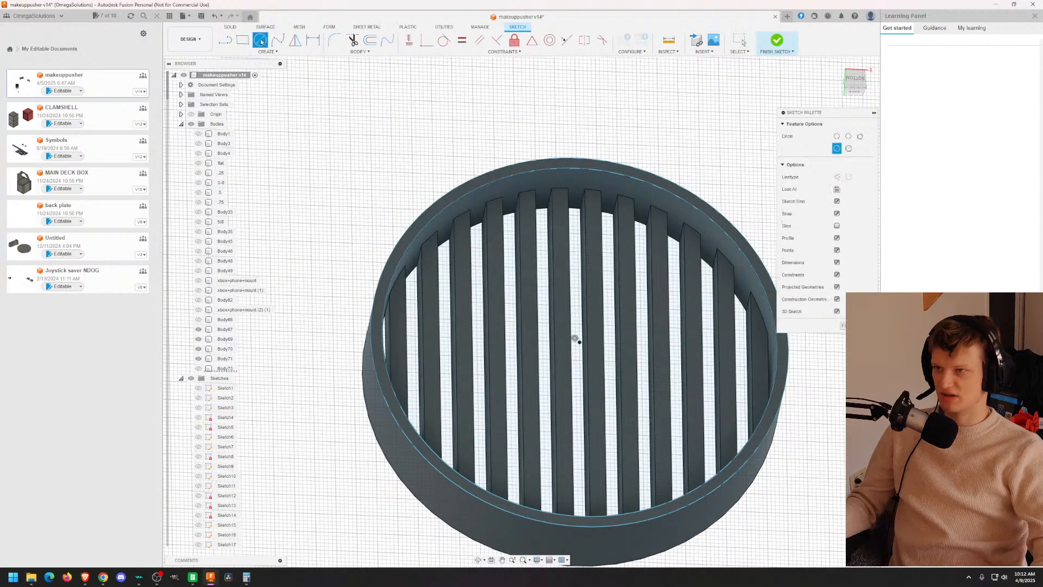
pyautogui.click(224, 40)
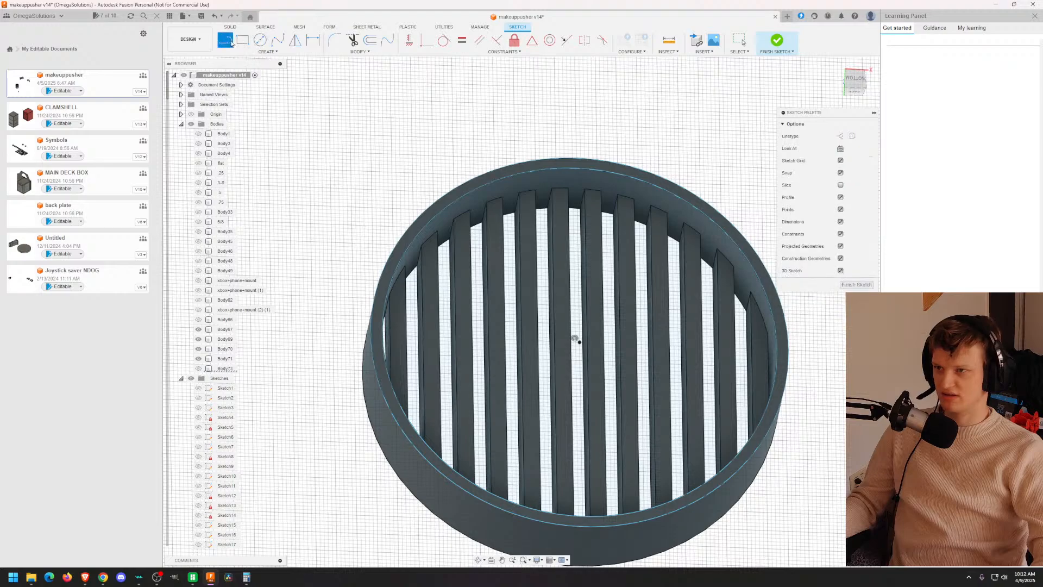
pyautogui.click(574, 337)
pyautogui.scroll(5, 790, 352)
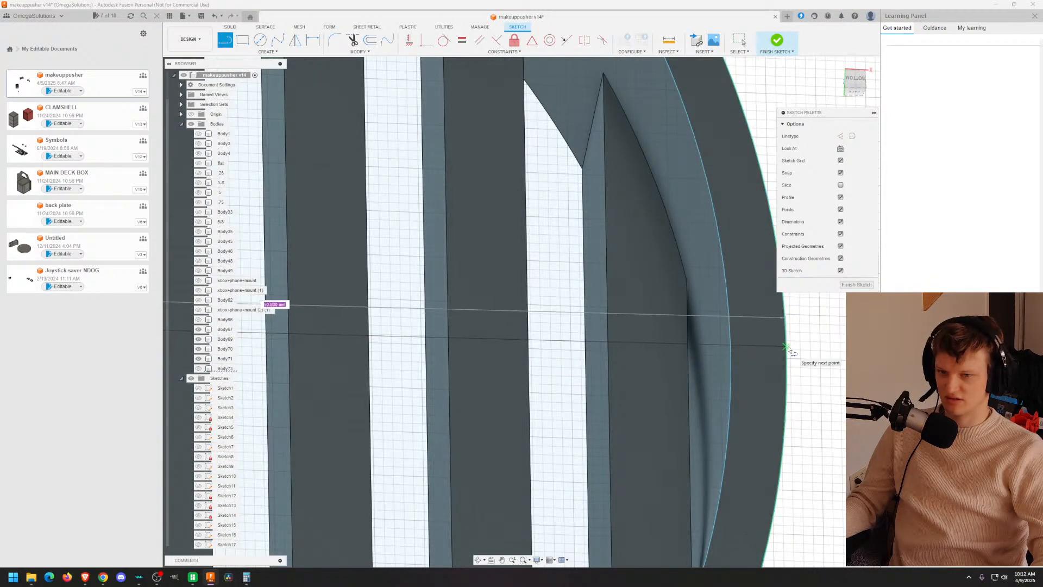
pyautogui.scroll(2, 786, 356)
pyautogui.scroll(-8, 752, 365)
pyautogui.keyDown('shift'); pyautogui.moveTo(670, 343); pyautogui.dragTo(321, 562, button='middle'); pyautogui.keyUp('shift')
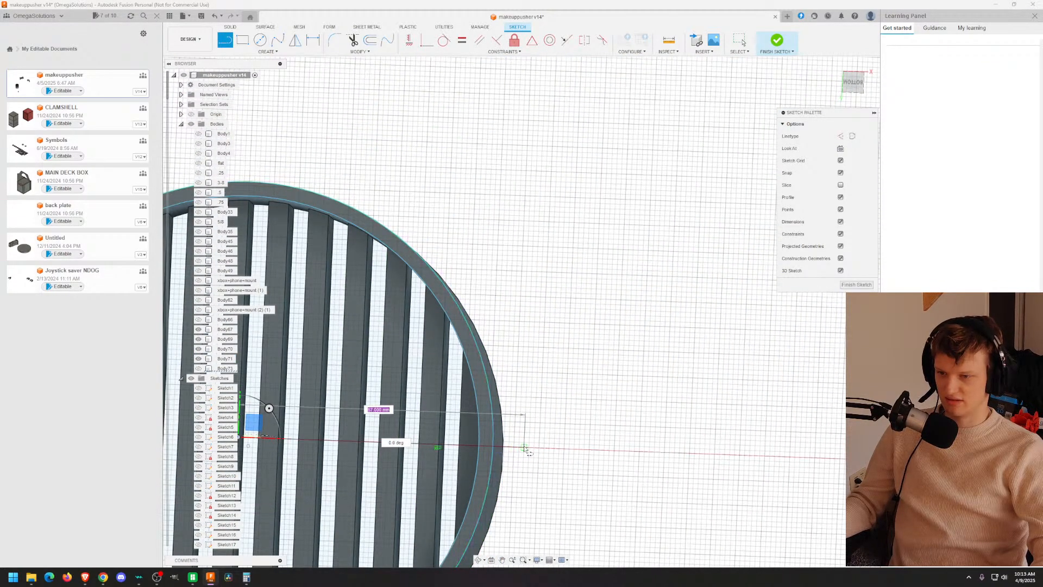
pyautogui.click(525, 449)
pyautogui.moveTo(548, 423); pyautogui.dragTo(763, 310, button='middle')
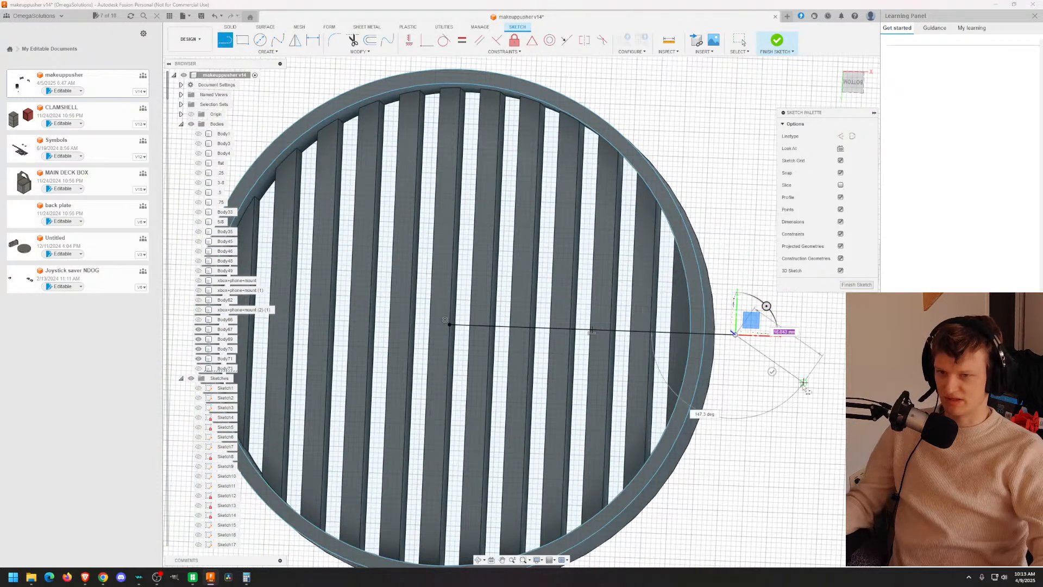
pyautogui.scroll(-3, 593, 353)
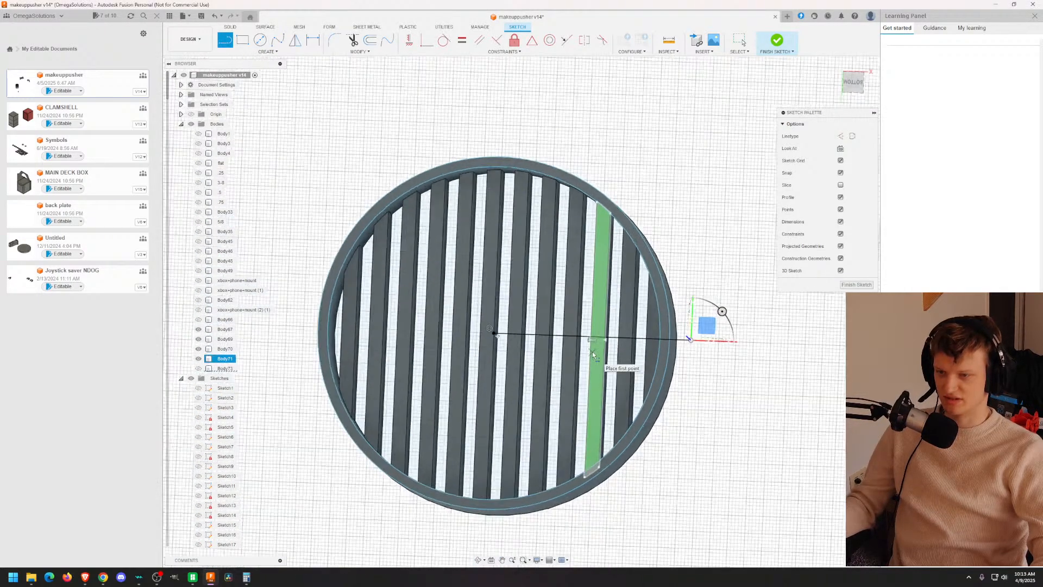
pyautogui.scroll(4, 593, 353)
pyautogui.press('Escape')
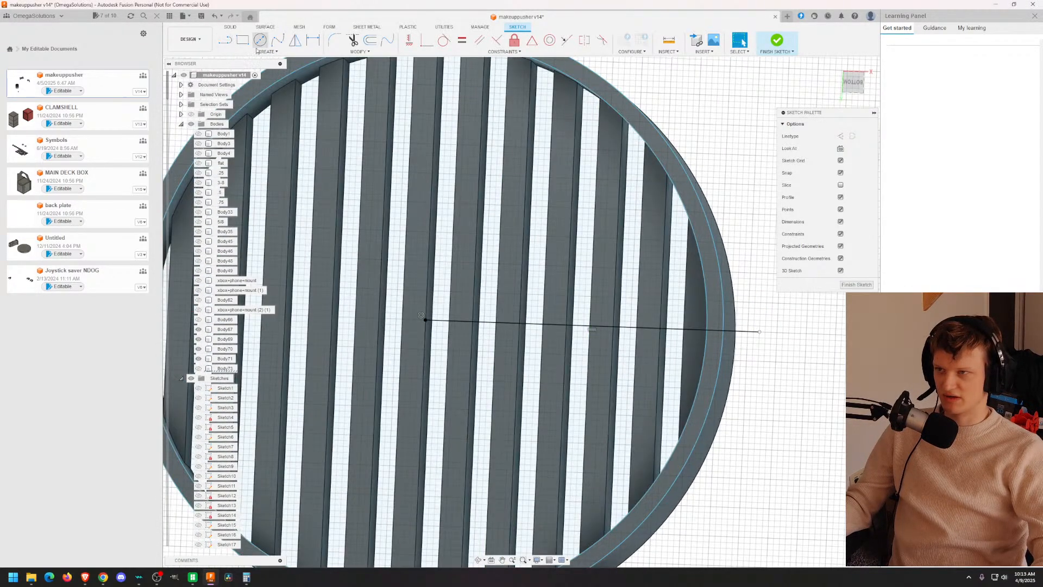
# Step: Circular-pattern the radial sketch line around the centre point of the circles with a full distribution and a quantity of 50
pyautogui.click(576, 328)
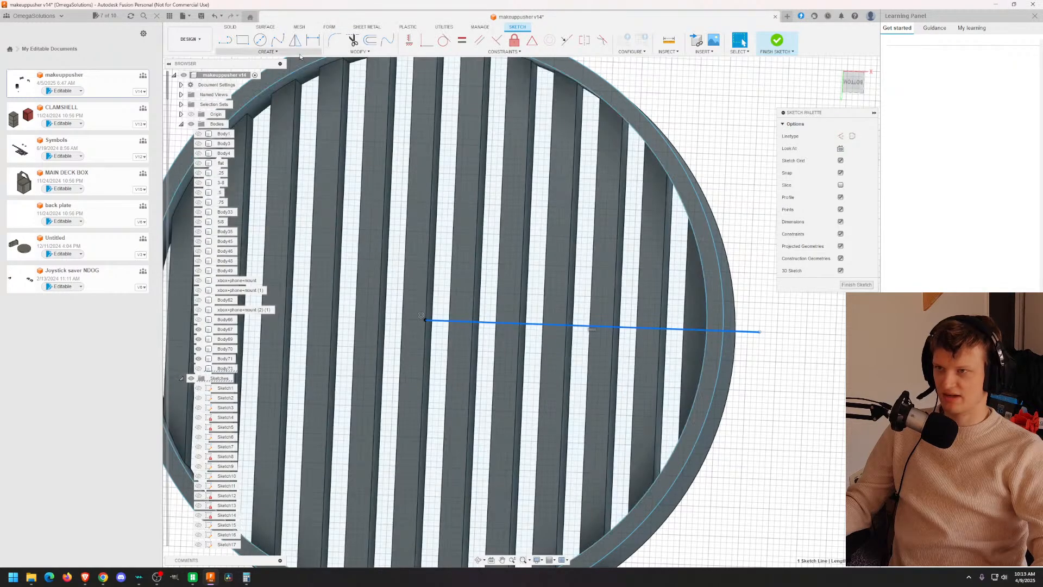
pyautogui.click(291, 52)
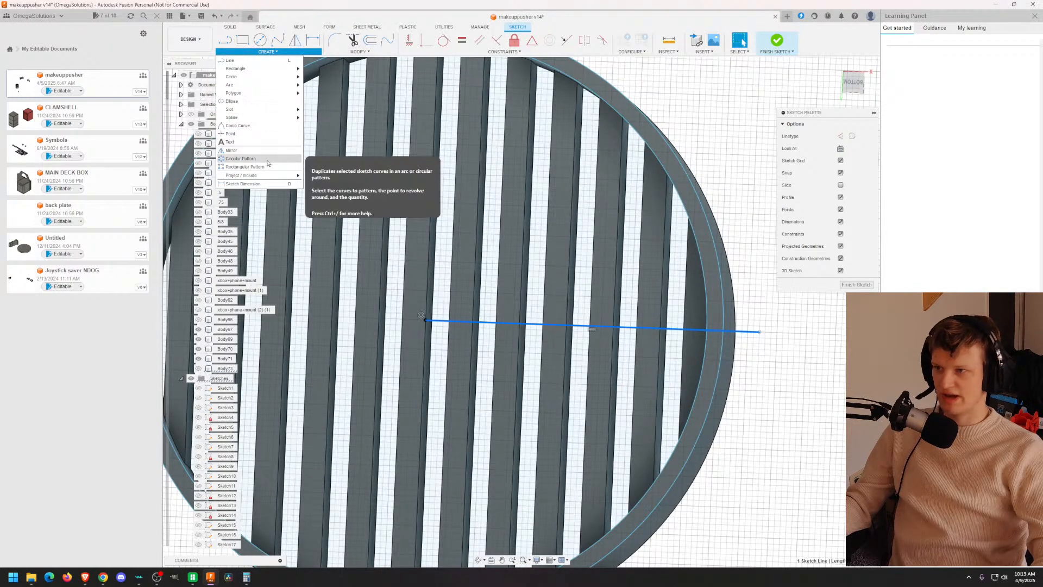
pyautogui.click(267, 163)
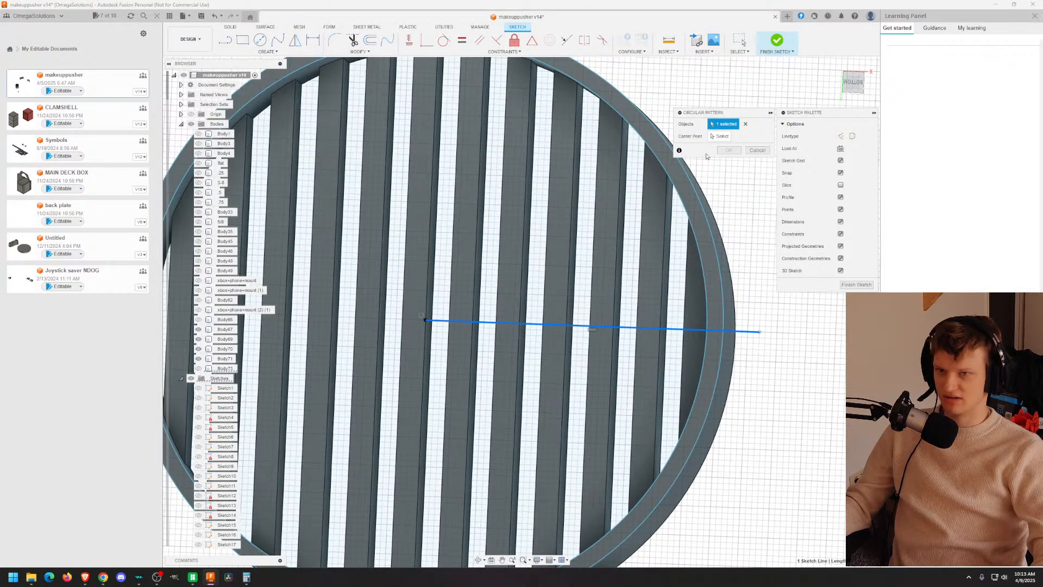
pyautogui.click(718, 136)
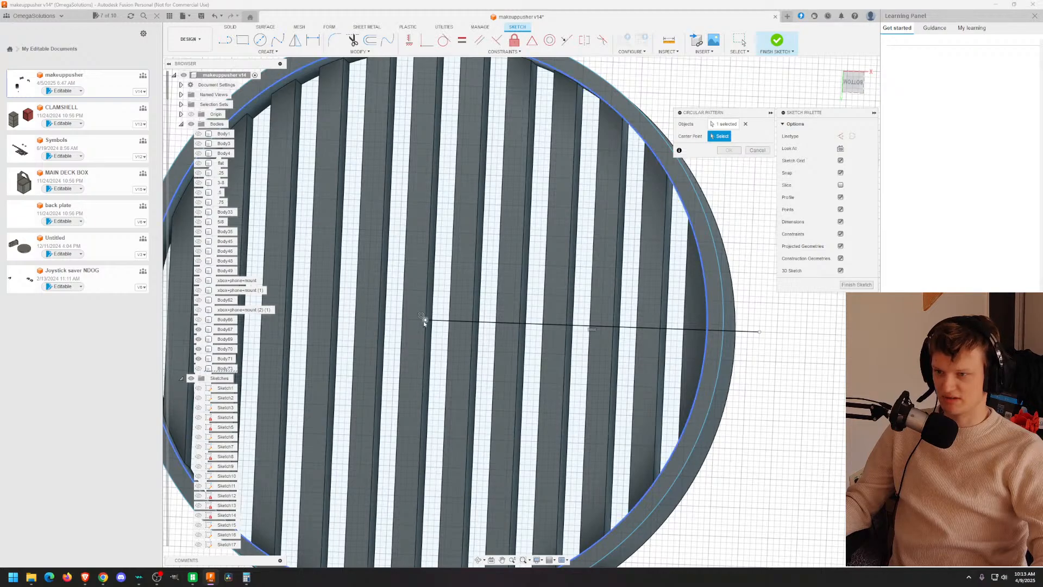
pyautogui.click(425, 321)
pyautogui.scroll(-3, 516, 386)
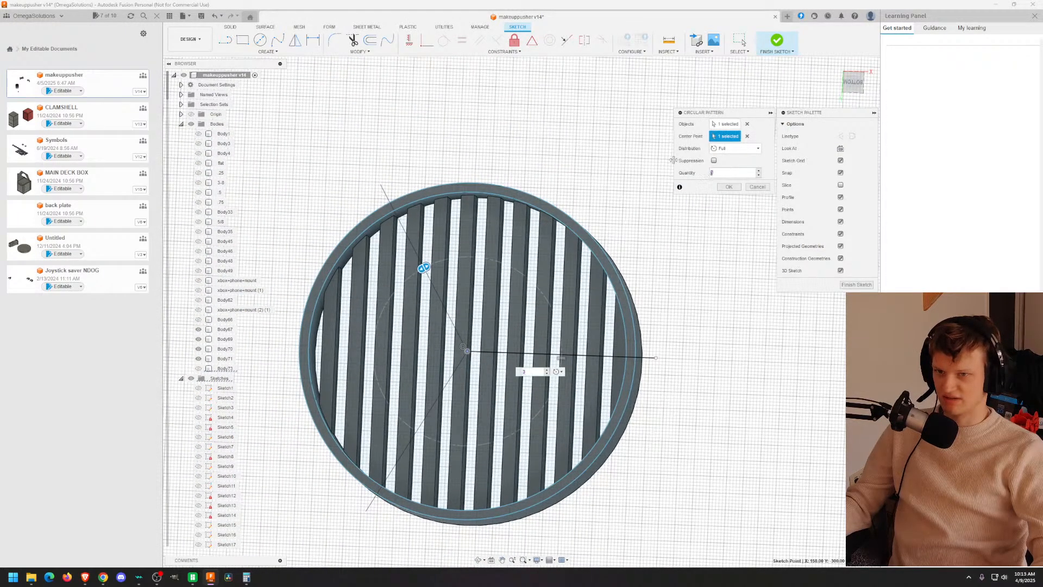
pyautogui.write('50')
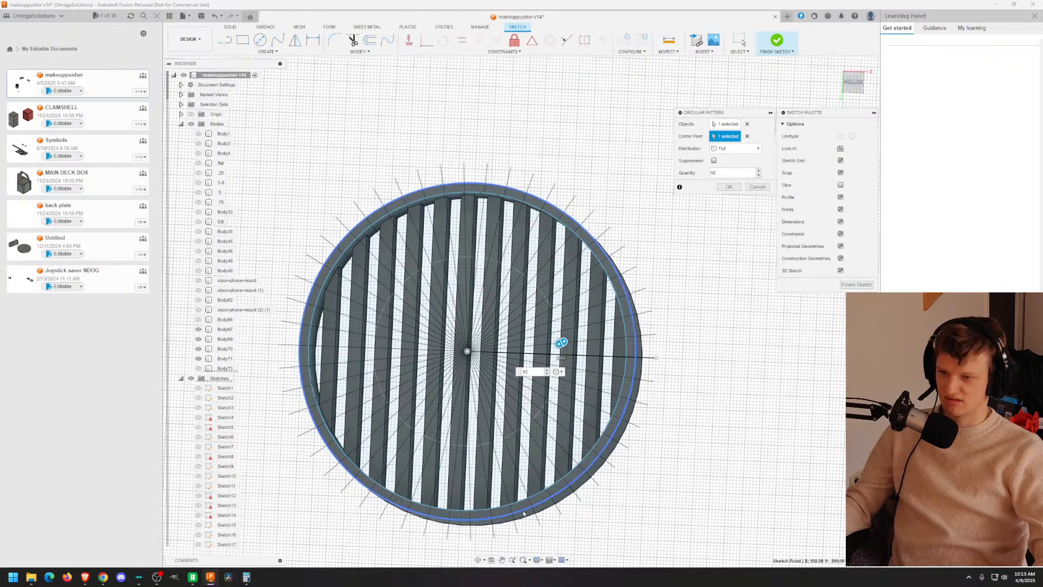
pyautogui.moveTo(669, 395); pyautogui.dragTo(740, 399, button='middle')
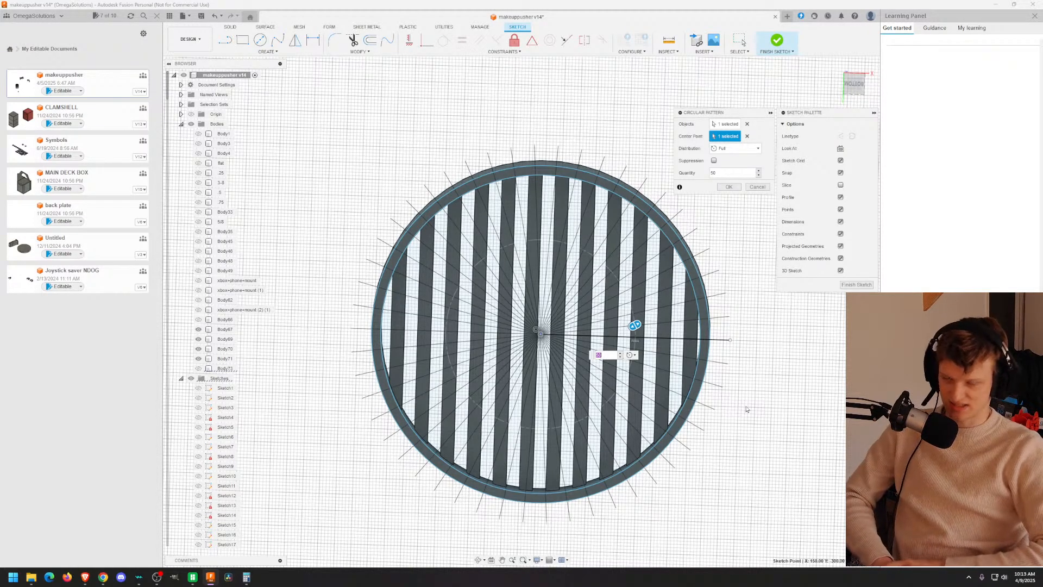
pyautogui.click(728, 187)
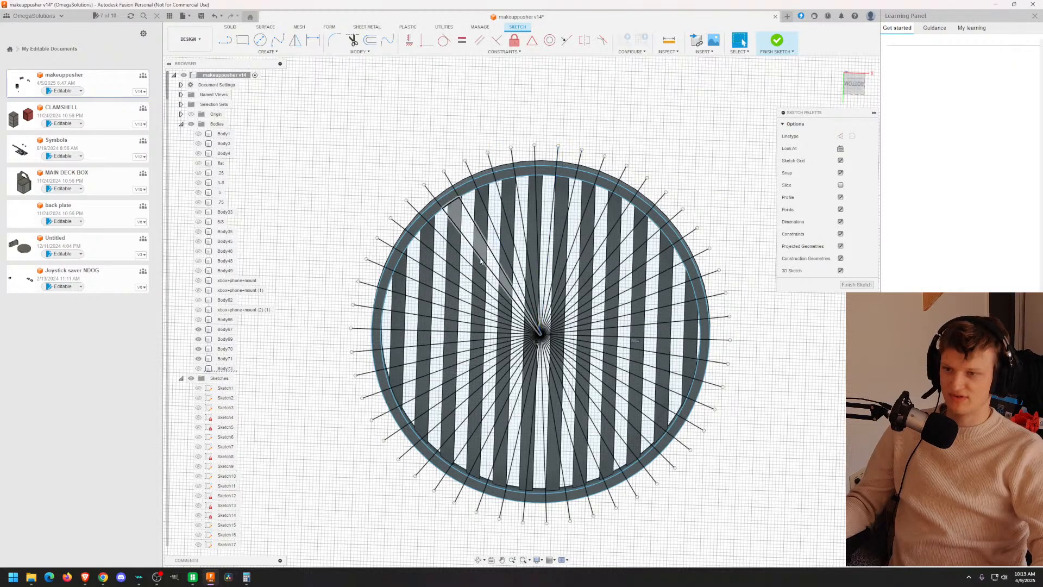
# Step: Extrude every other rim segment between the radial lines by 55 mm around the full circle, joining the resulting bars to the base
pyautogui.scroll(5, 407, 252)
pyautogui.click(338, 282)
pyautogui.scroll(-8, 380, 305)
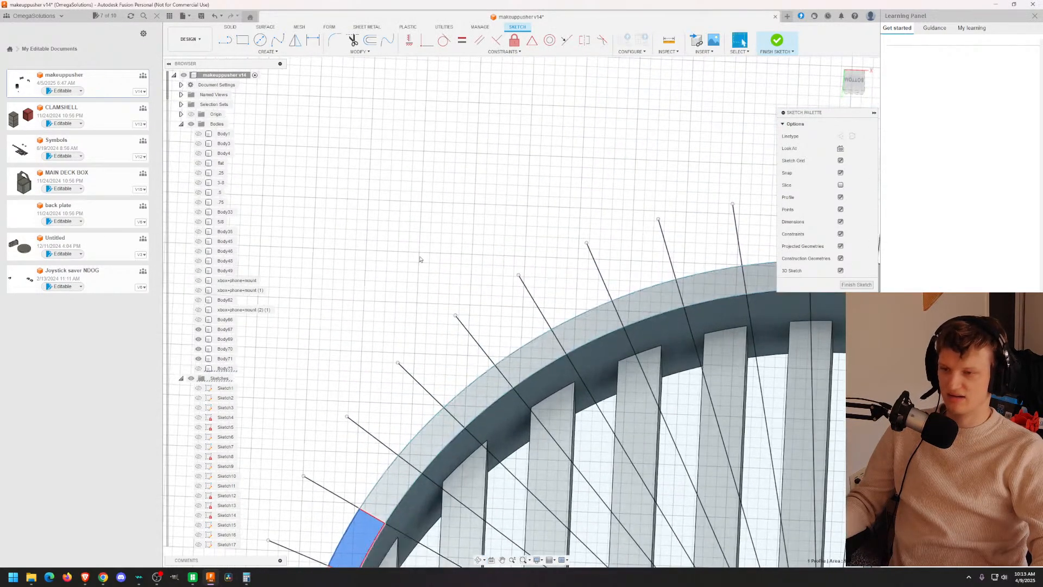
pyautogui.scroll(3, 427, 330)
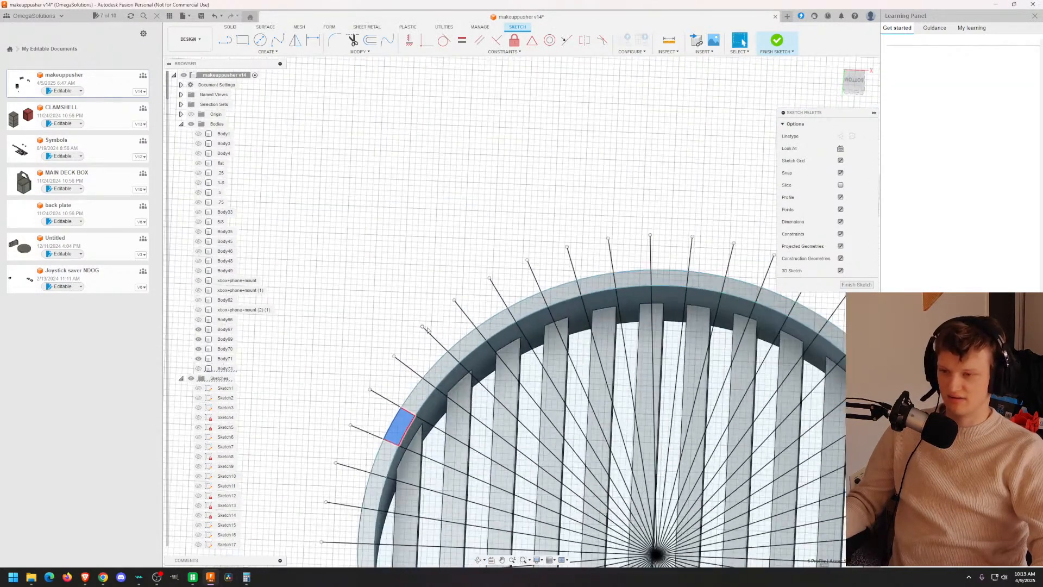
pyautogui.click(440, 369)
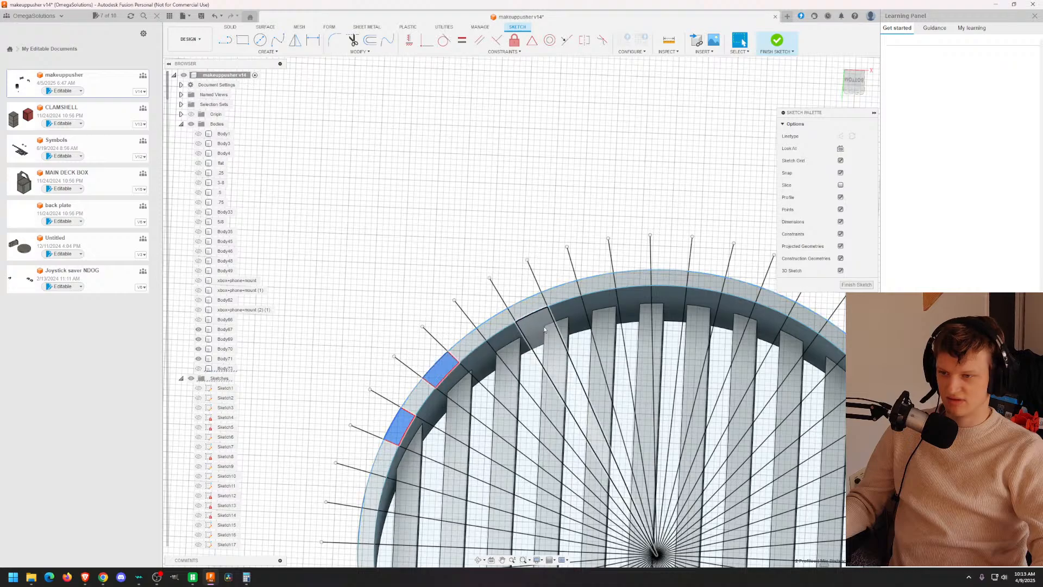
pyautogui.click(493, 325)
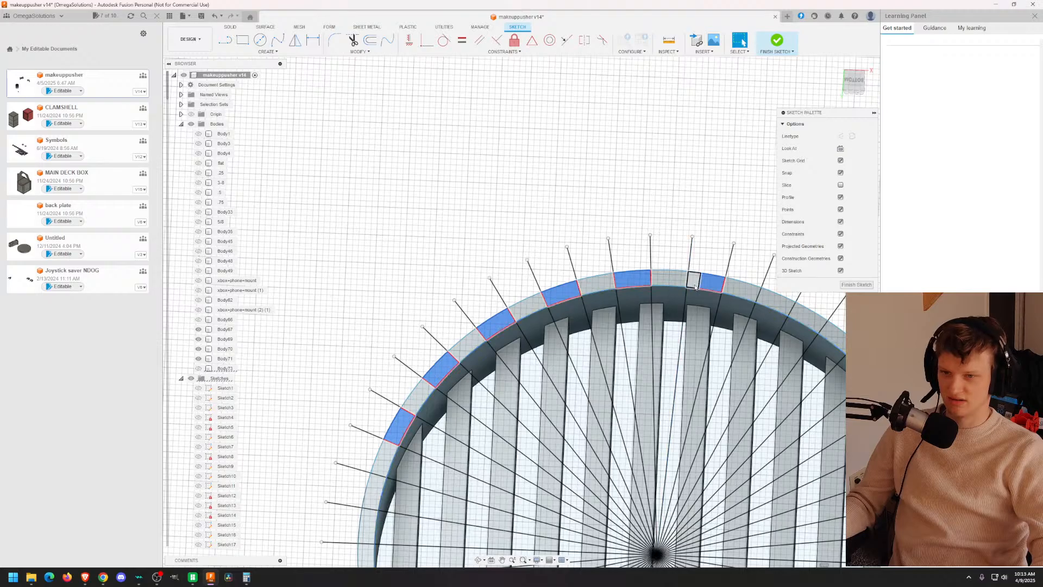
pyautogui.scroll(6, 695, 287)
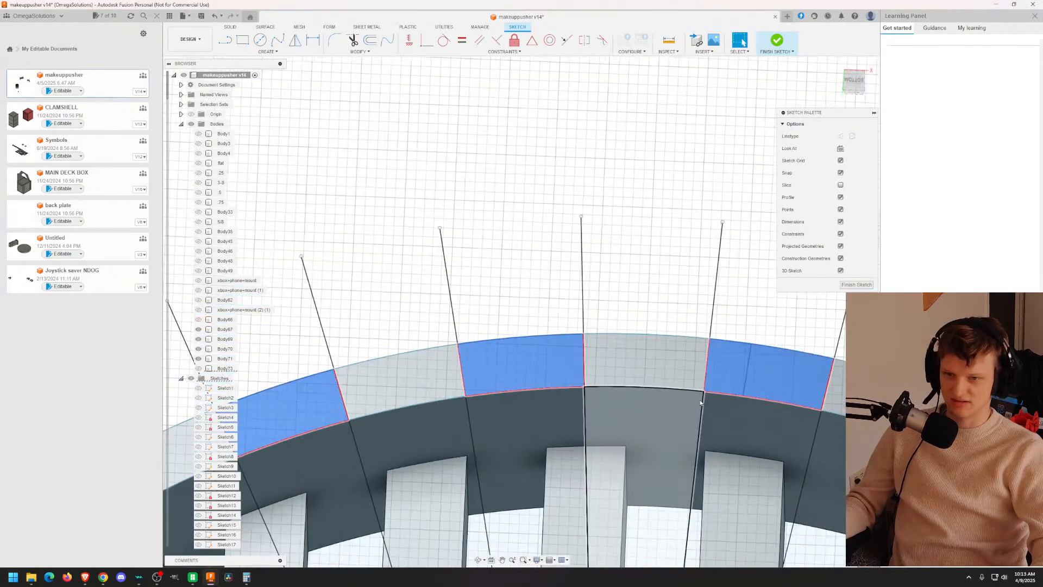
pyautogui.scroll(-5, 701, 403)
pyautogui.moveTo(698, 400); pyautogui.dragTo(315, 182, button='middle')
pyautogui.scroll(4, 328, 191)
pyautogui.scroll(-6, 353, 205)
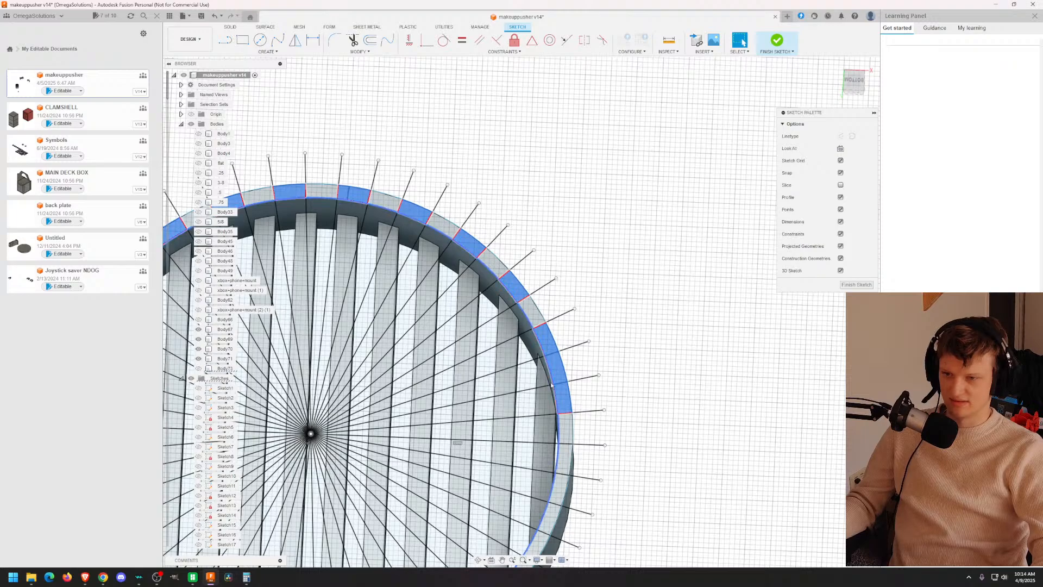
pyautogui.moveTo(566, 436); pyautogui.dragTo(684, 247, button='middle')
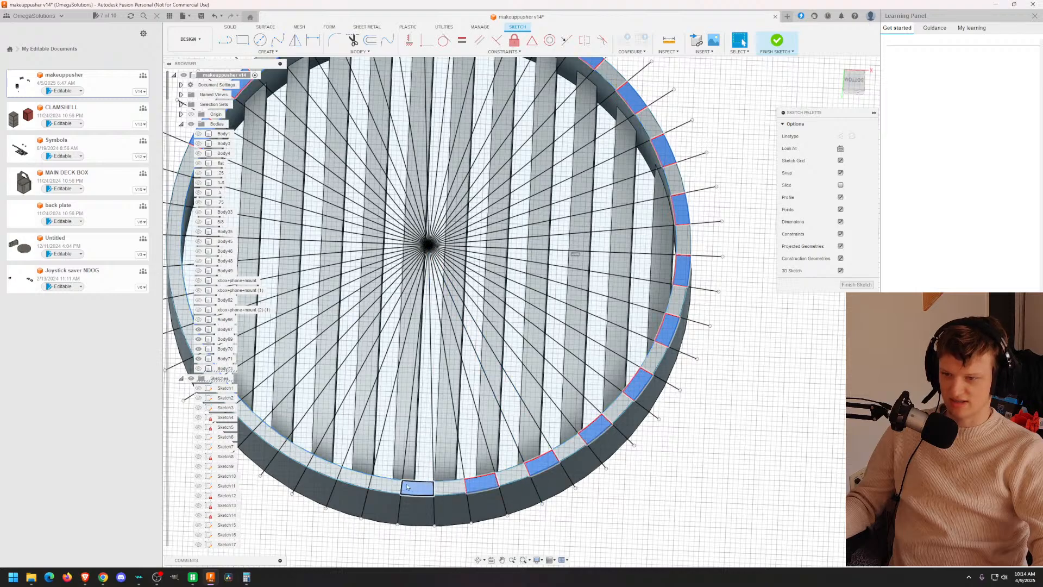
pyautogui.click(353, 480)
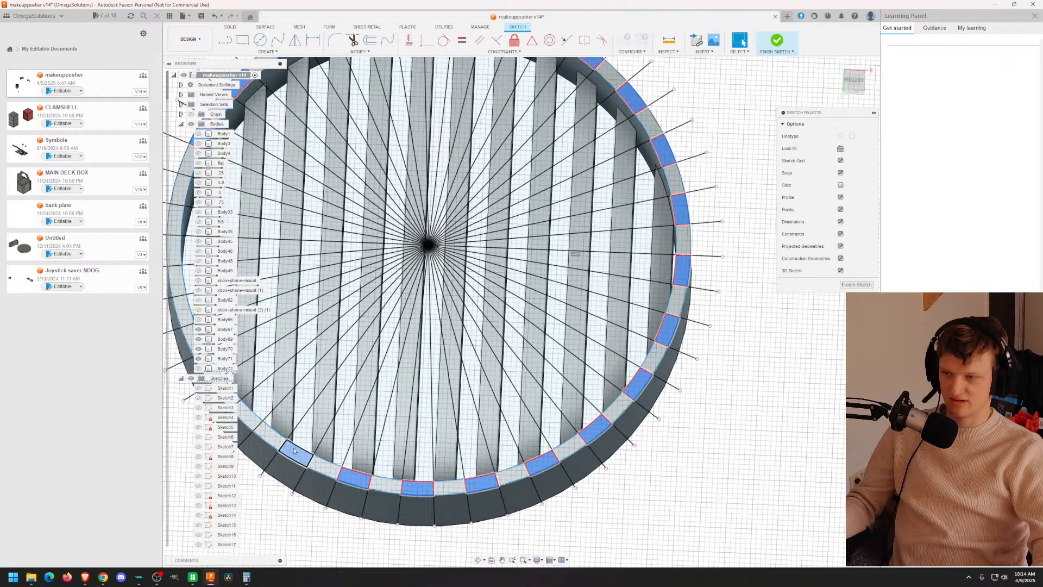
pyautogui.moveTo(294, 450); pyautogui.dragTo(374, 501, button='middle')
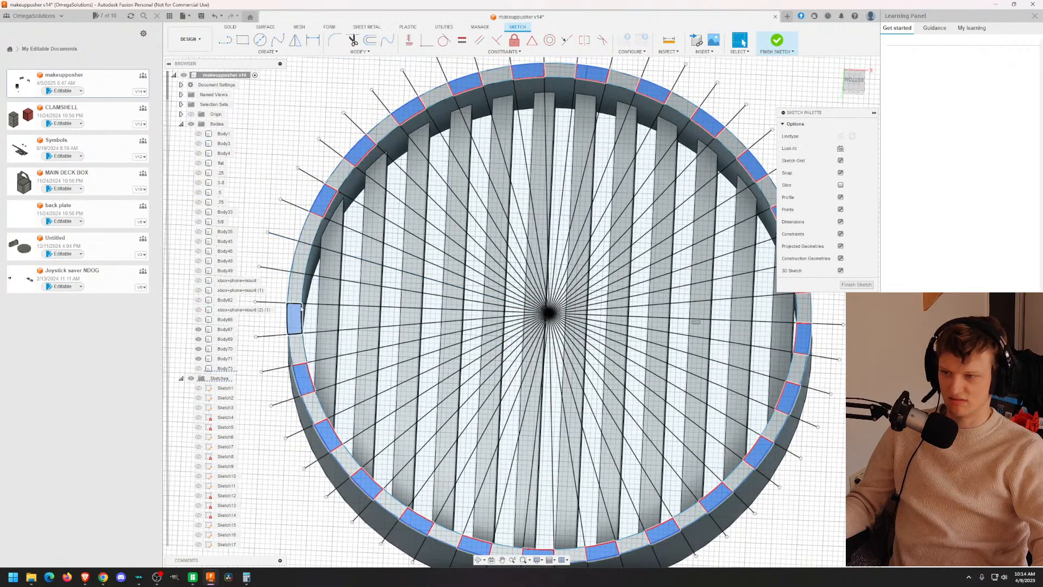
pyautogui.scroll(-5, 565, 331)
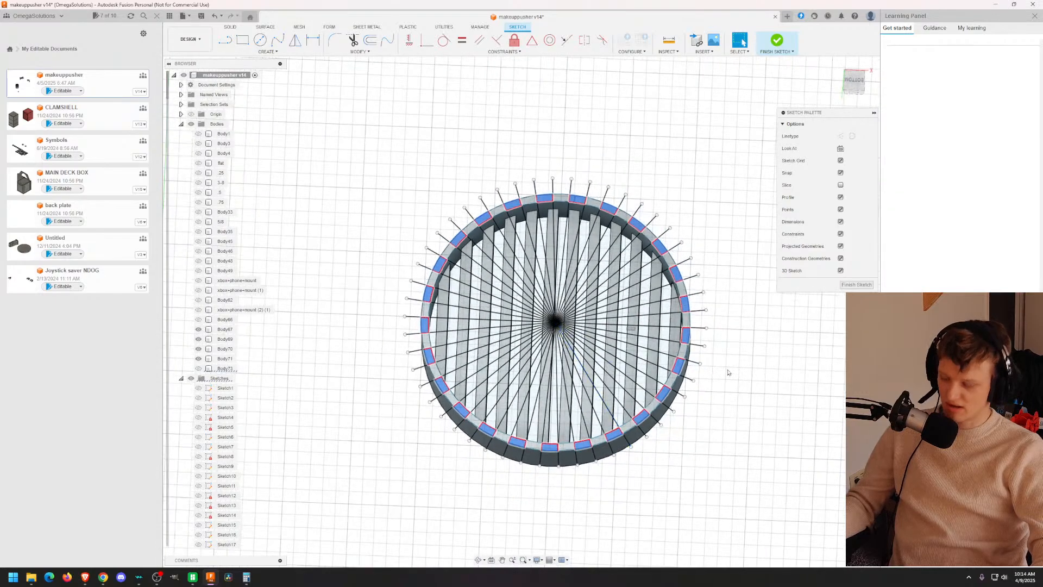
pyautogui.press('e')
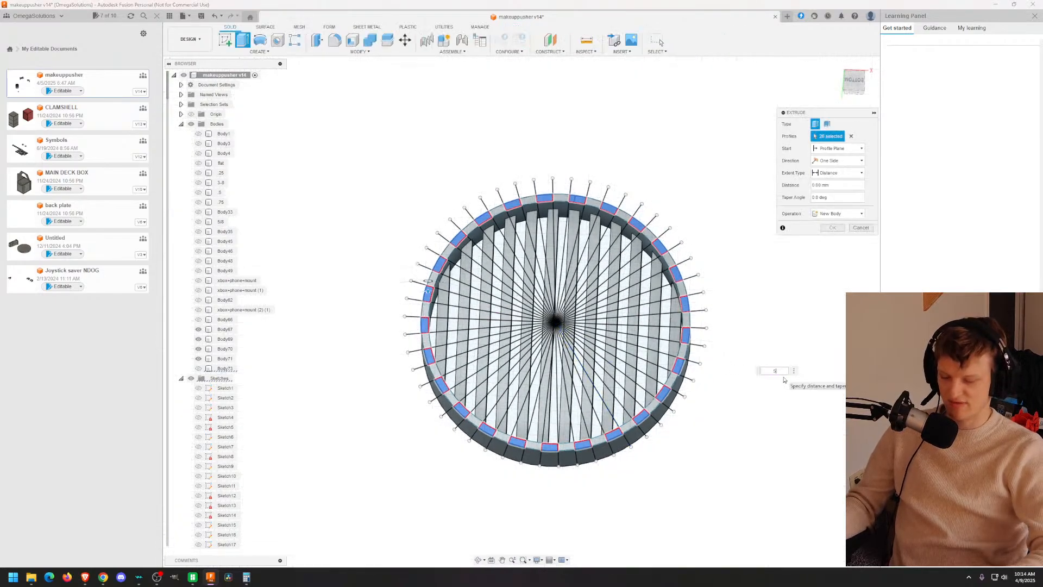
pyautogui.write('55')
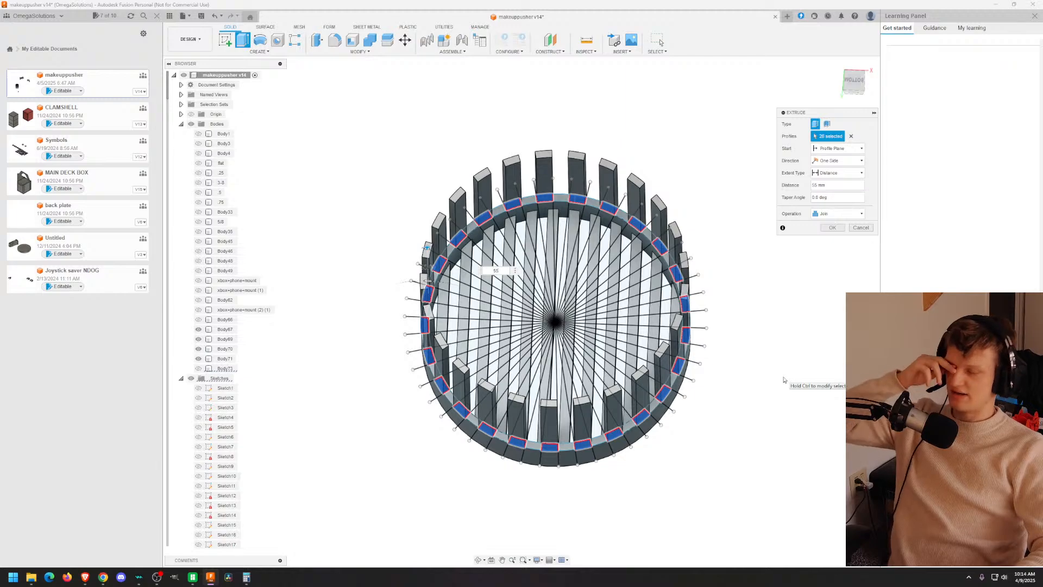
pyautogui.press('Return')
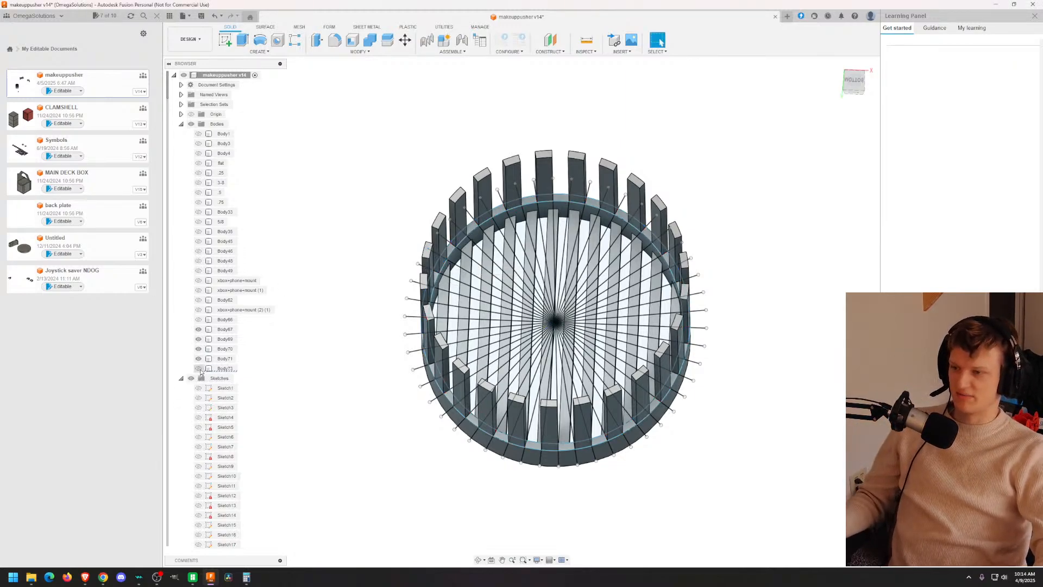
# Step: Hide the upper ring body and Sketch67 so the junctions between the new bars and the rim are unobstructed
pyautogui.keyDown('shift'); pyautogui.moveTo(717, 444); pyautogui.dragTo(672, 384, button='middle'); pyautogui.keyUp('shift')
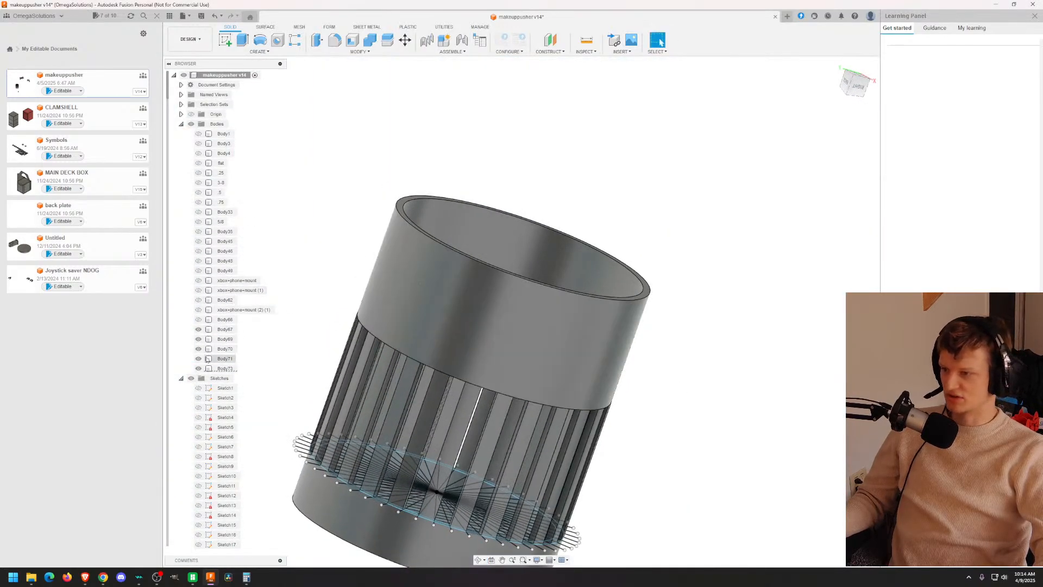
pyautogui.click(199, 368)
pyautogui.keyDown('shift'); pyautogui.moveTo(420, 282); pyautogui.dragTo(420, 356, button='middle'); pyautogui.keyUp('shift')
pyautogui.scroll(9, 420, 363)
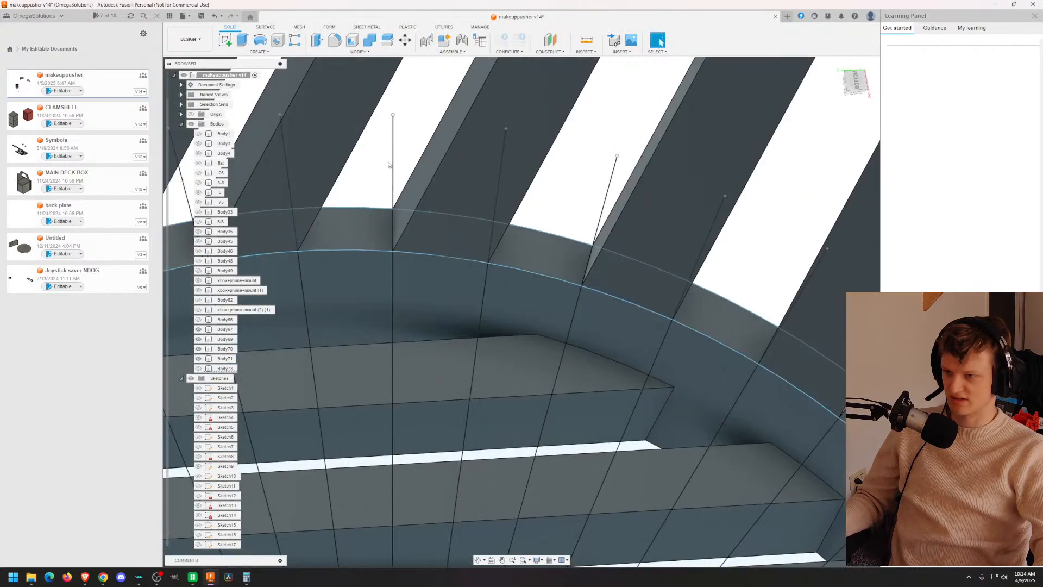
pyautogui.scroll(-5, 215, 460)
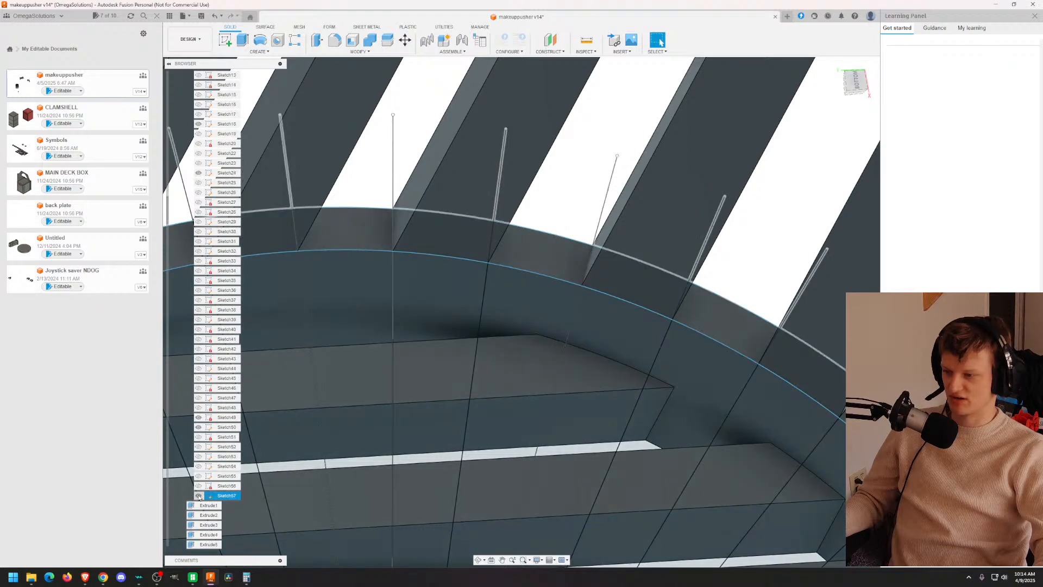
pyautogui.click(198, 496)
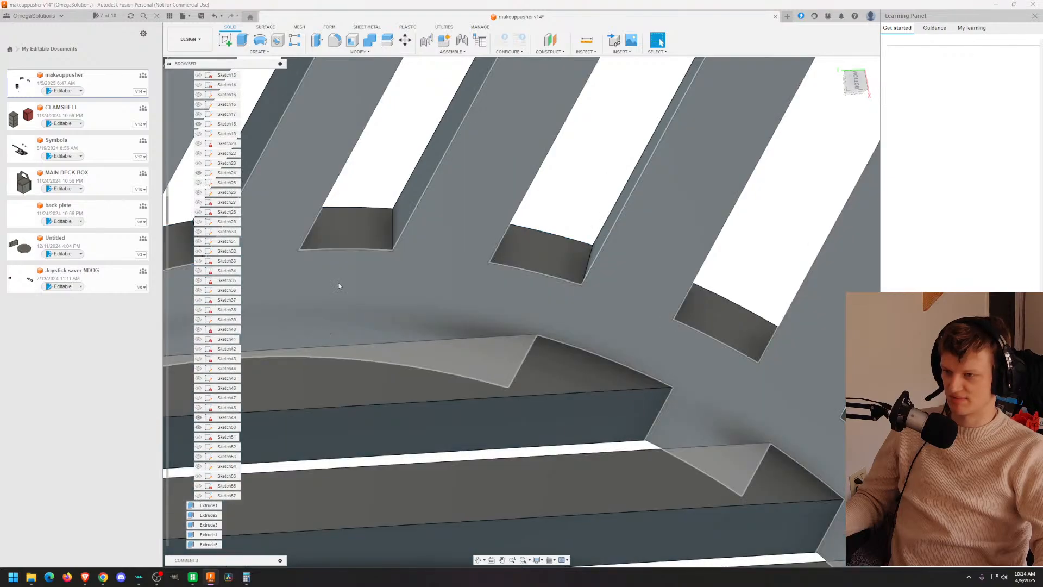
# Step: Select the first six short corner edges where the upright bars meet the inner rim, starting at the ring's far side
pyautogui.click(392, 234)
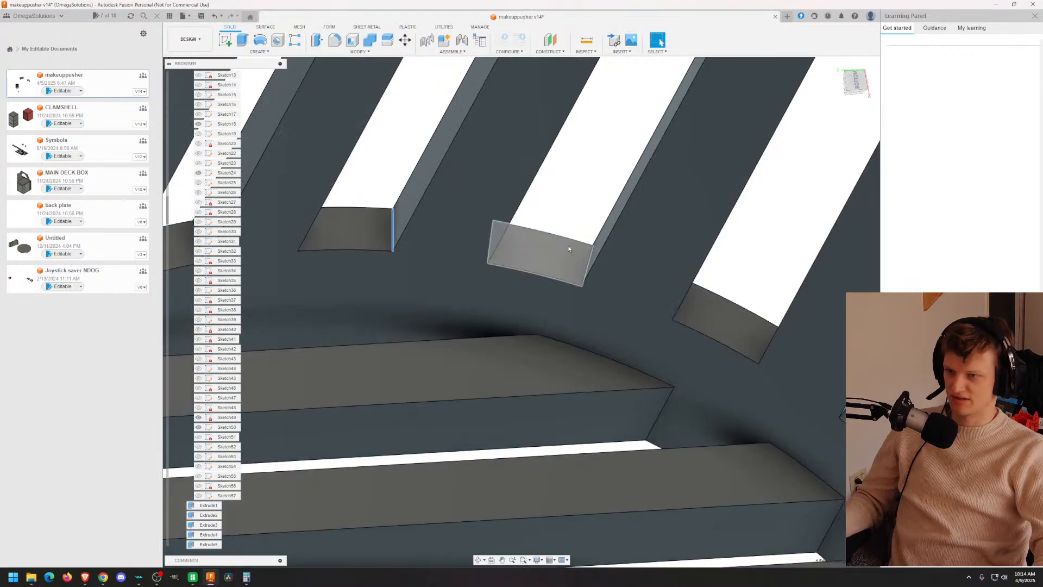
pyautogui.keyDown('shift'); pyautogui.moveTo(569, 249); pyautogui.dragTo(575, 226, button='middle'); pyautogui.keyUp('shift')
pyautogui.keyDown('ctrl'); pyautogui.click(701, 235); pyautogui.keyUp('ctrl')
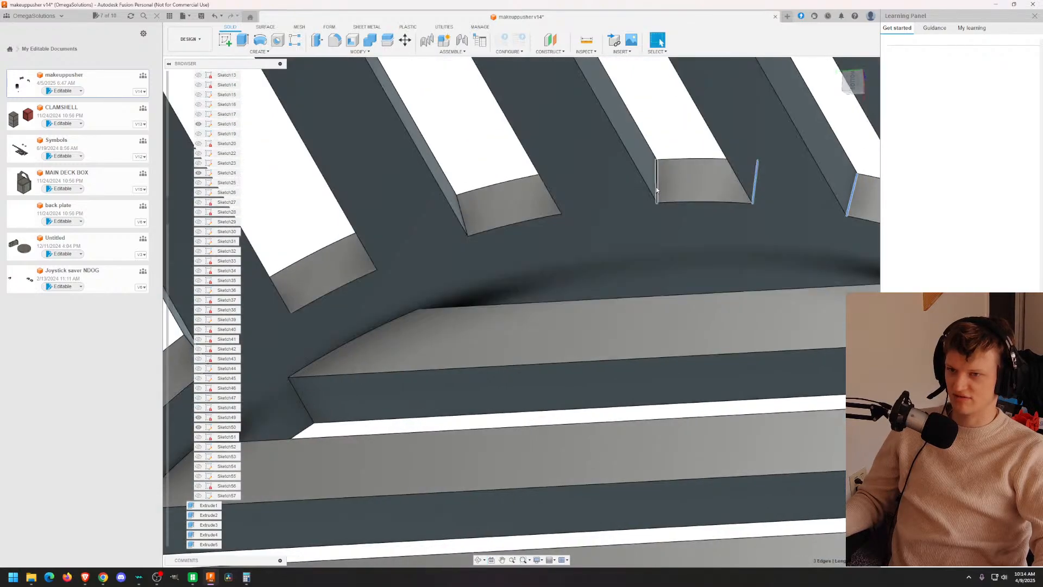
pyautogui.keyDown('ctrl'); pyautogui.click(460, 206); pyautogui.keyUp('ctrl')
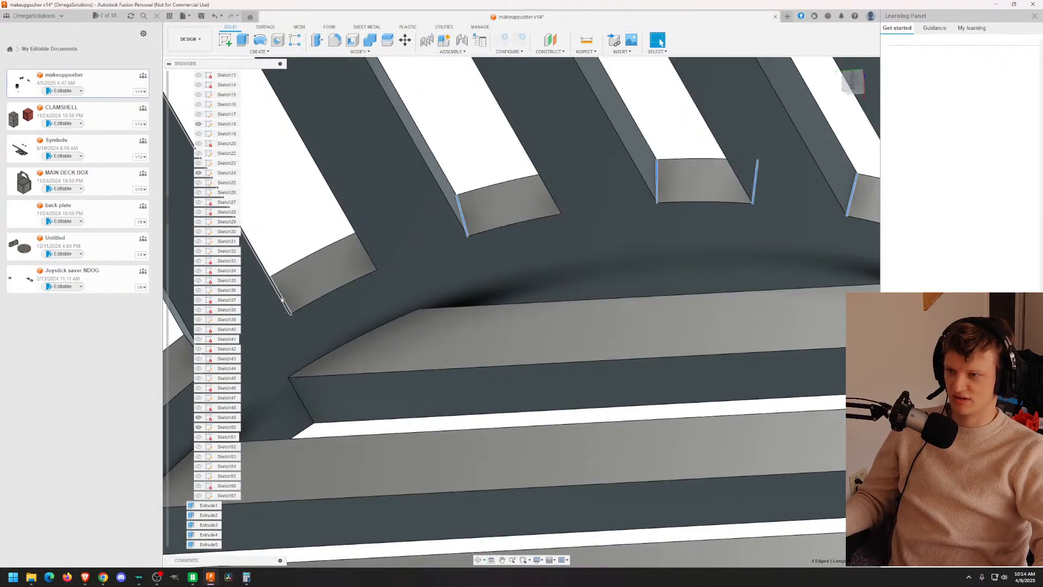
pyautogui.moveTo(362, 293); pyautogui.dragTo(509, 270, button='middle')
pyautogui.keyDown('ctrl'); pyautogui.click(345, 328); pyautogui.keyUp('ctrl')
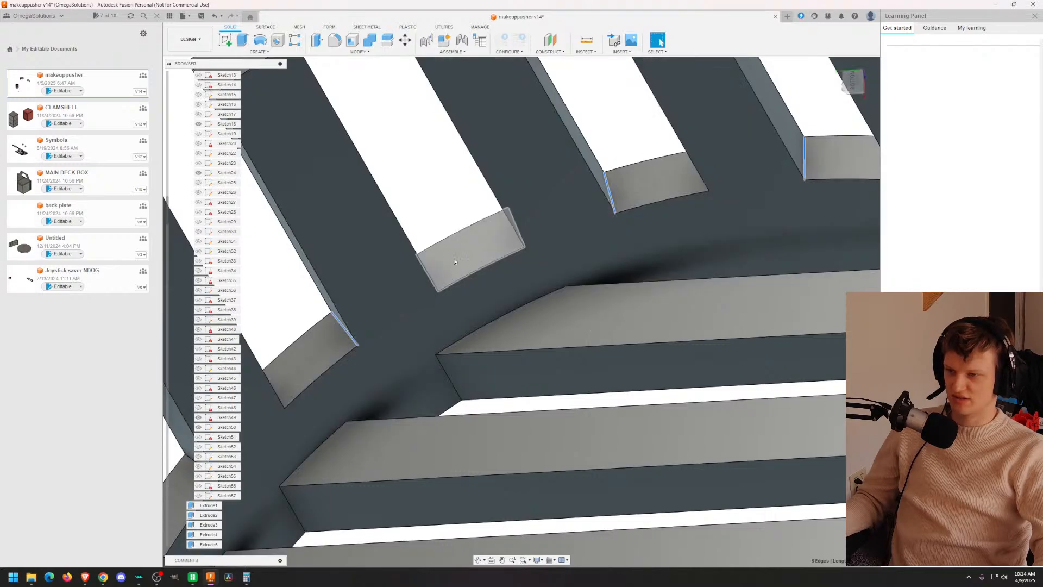
pyautogui.scroll(-5, 456, 263)
pyautogui.scroll(5, 429, 211)
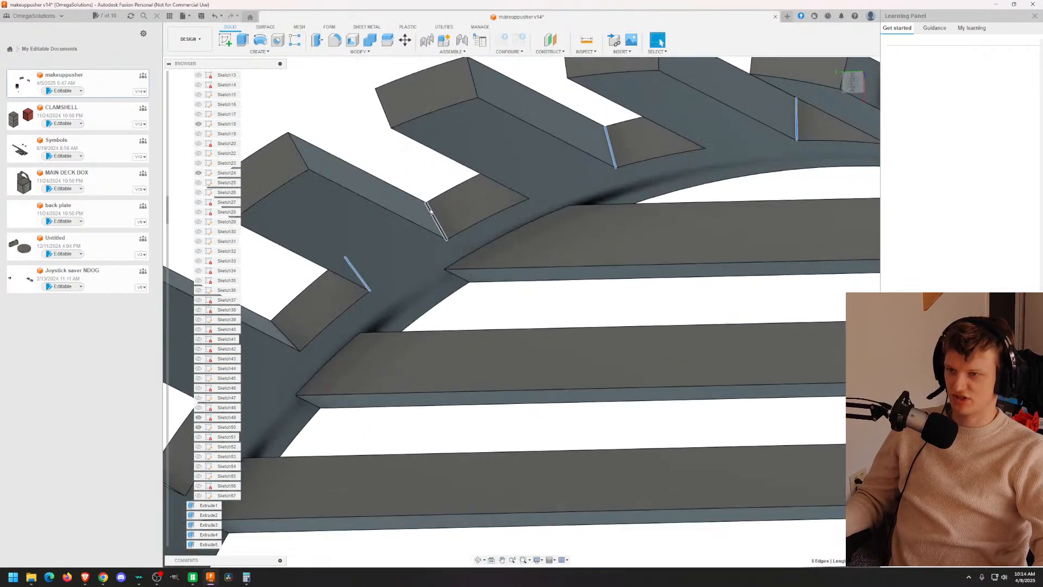
pyautogui.keyDown('ctrl'); pyautogui.click(436, 214); pyautogui.keyUp('ctrl')
pyautogui.keyDown('ctrl'); pyautogui.click(437, 214); pyautogui.keyUp('ctrl')
pyautogui.moveTo(459, 233); pyautogui.dragTo(444, 255, button='middle')
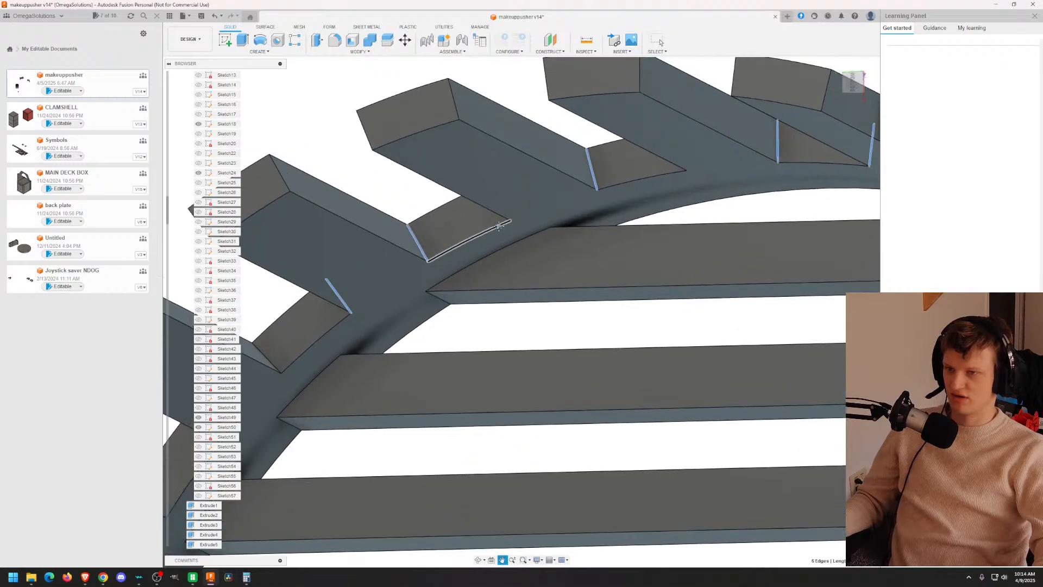
pyautogui.keyDown('shift'); pyautogui.moveTo(862, 268); pyautogui.dragTo(804, 289, button='middle'); pyautogui.keyUp('shift')
pyautogui.keyDown('shift'); pyautogui.moveTo(559, 228); pyautogui.dragTo(577, 203, button='middle'); pyautogui.keyUp('shift')
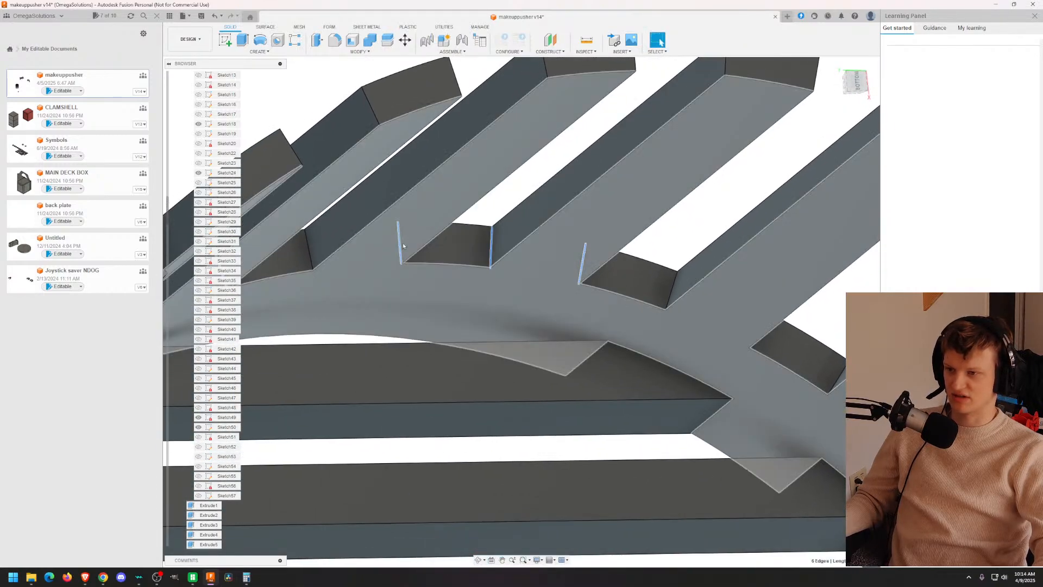
# Step: Extend the selection to ten bar-to-rim corner edges, covering both corners of the neighbouring gaps along the far arc
pyautogui.keyDown('ctrl'); pyautogui.click(308, 246); pyautogui.keyUp('ctrl')
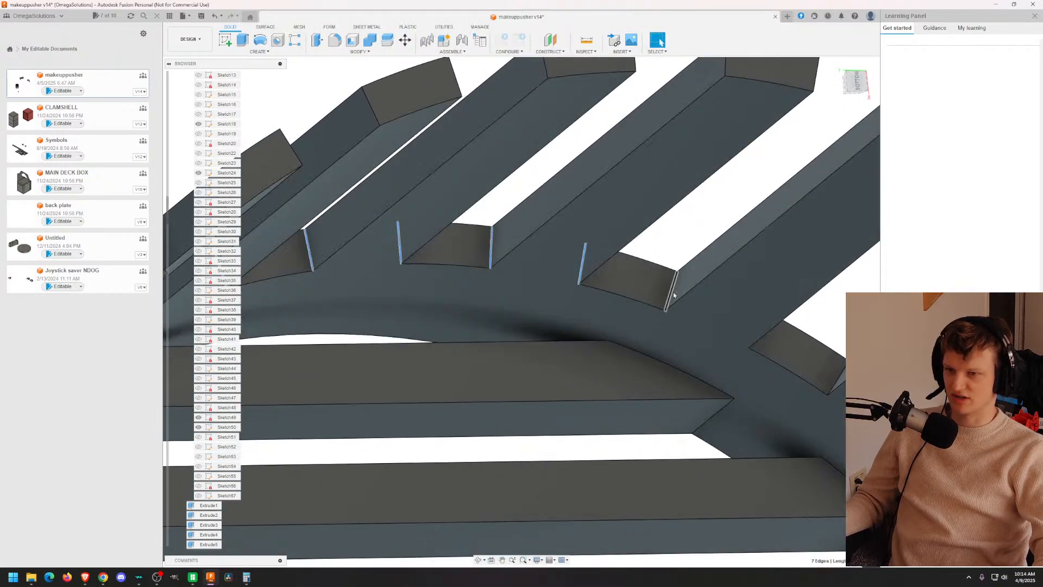
pyautogui.scroll(5, 593, 361)
pyautogui.keyDown('ctrl'); pyautogui.click(589, 354); pyautogui.keyUp('ctrl')
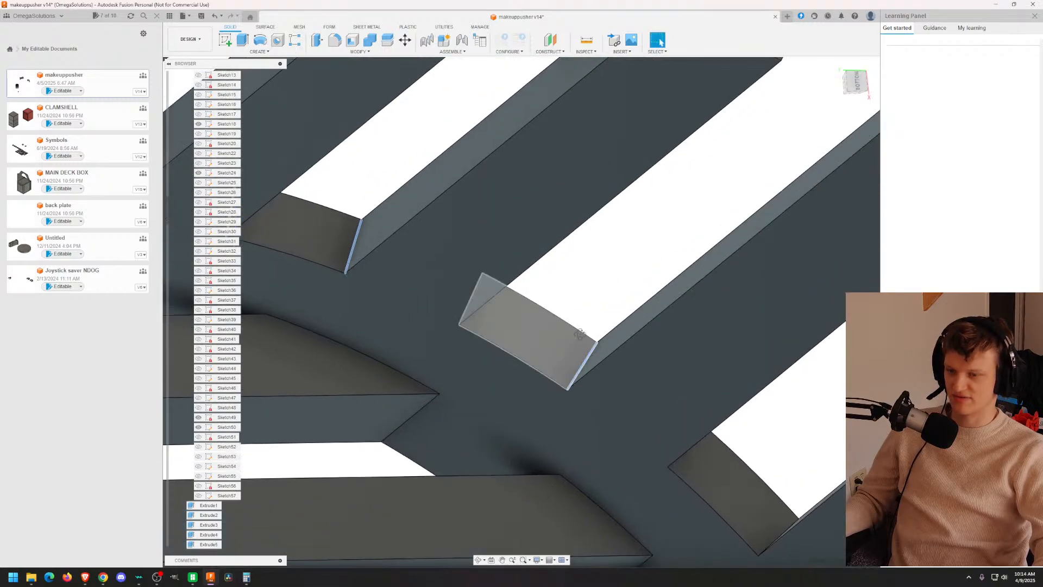
pyautogui.keyDown('shift'); pyautogui.moveTo(577, 330); pyautogui.dragTo(403, 228, button='middle'); pyautogui.keyUp('shift')
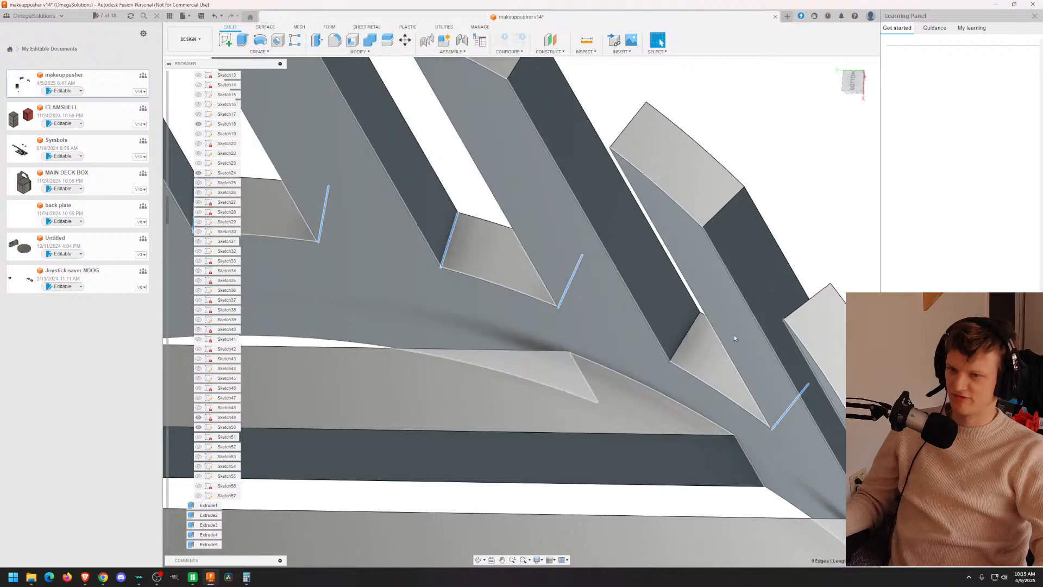
pyautogui.keyDown('ctrl'); pyautogui.click(682, 346); pyautogui.keyUp('ctrl')
pyautogui.scroll(-6, 559, 459)
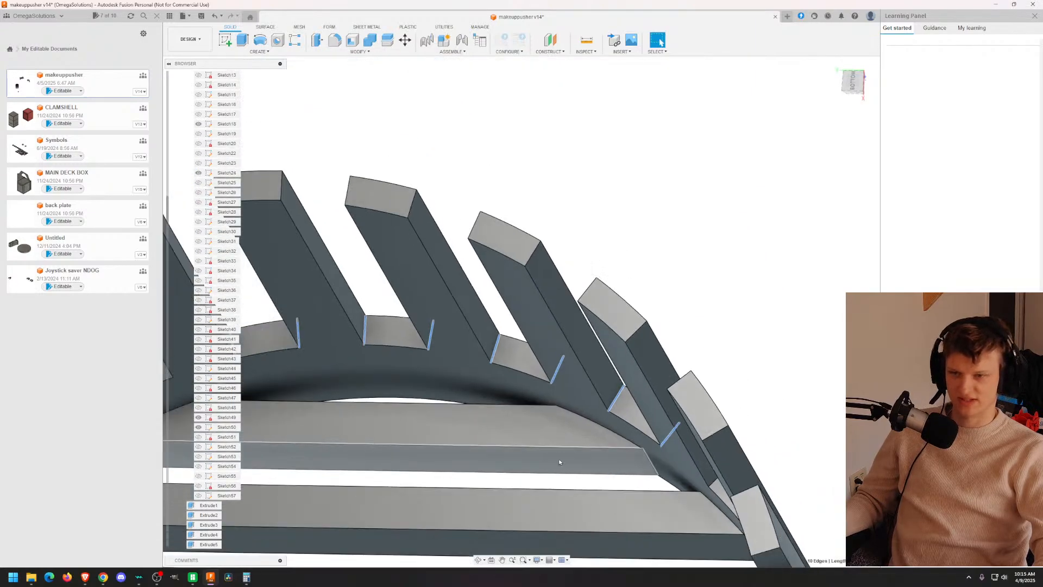
pyautogui.moveTo(558, 459); pyautogui.dragTo(634, 372, button='middle')
pyautogui.scroll(-1, 634, 372)
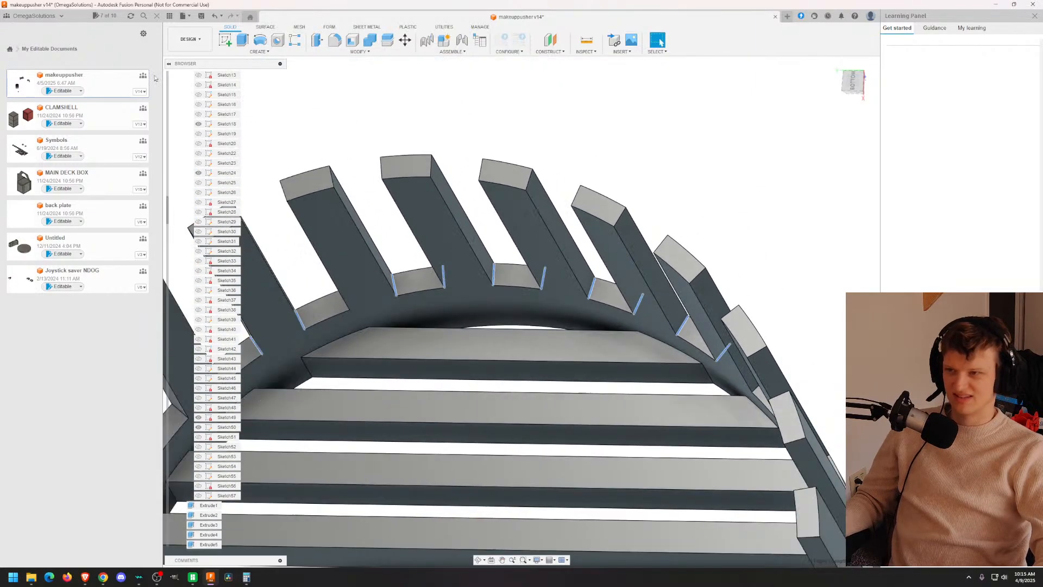
pyautogui.click(361, 52)
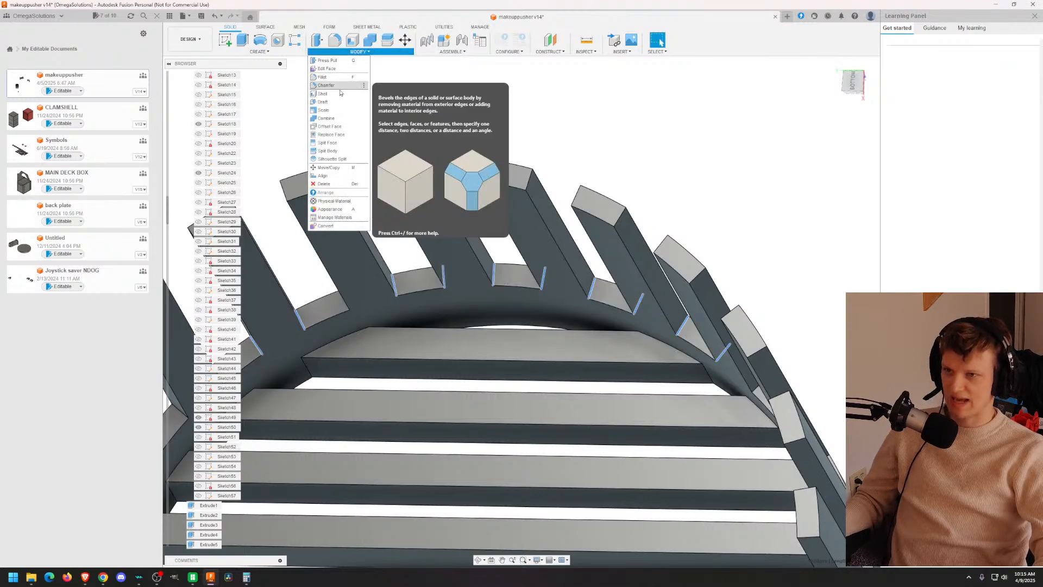
# Step: Add the bar-to-rim corner edges in the gaps along the upper right arc of the ring to the selection
pyautogui.moveTo(576, 427); pyautogui.dragTo(502, 356, button='middle')
pyautogui.scroll(5, 503, 356)
pyautogui.keyDown('ctrl'); pyautogui.click(408, 297); pyautogui.keyUp('ctrl')
pyautogui.scroll(-3, 443, 391)
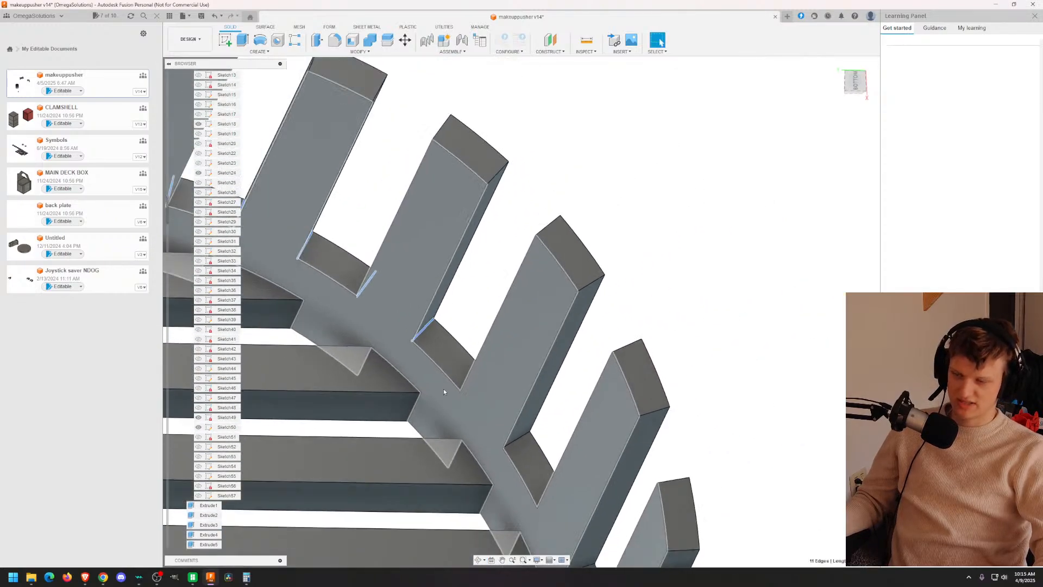
pyautogui.moveTo(443, 391)
pyautogui.keyDown('shift'); pyautogui.mouseDown(button='middle')
pyautogui.moveTo(457, 391)
pyautogui.moveTo(298, 291)
pyautogui.mouseUp(button='middle'); pyautogui.keyUp('shift')
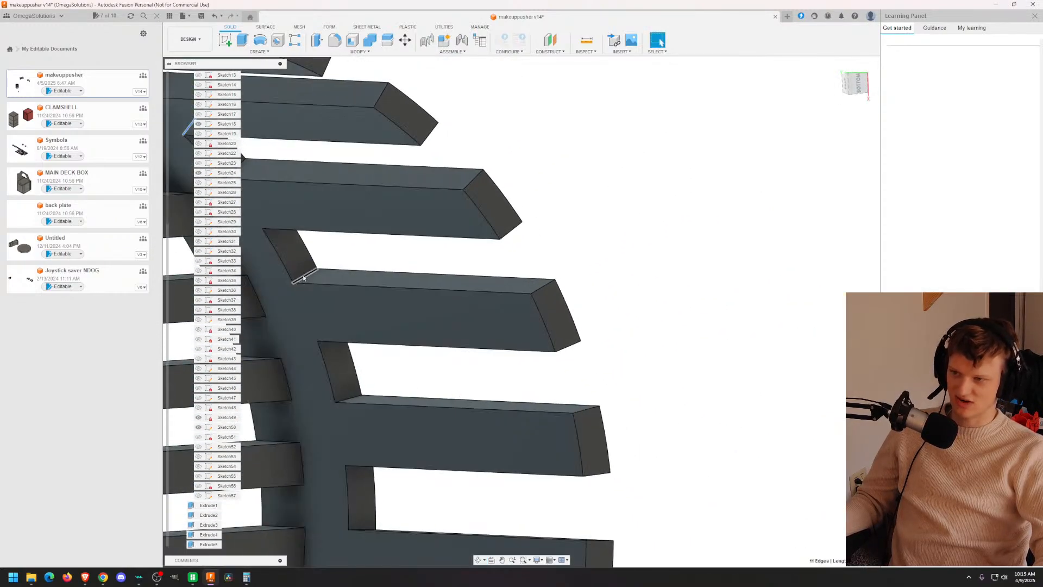
pyautogui.keyDown('shift'); pyautogui.moveTo(356, 396); pyautogui.dragTo(276, 211, button='middle'); pyautogui.keyUp('shift')
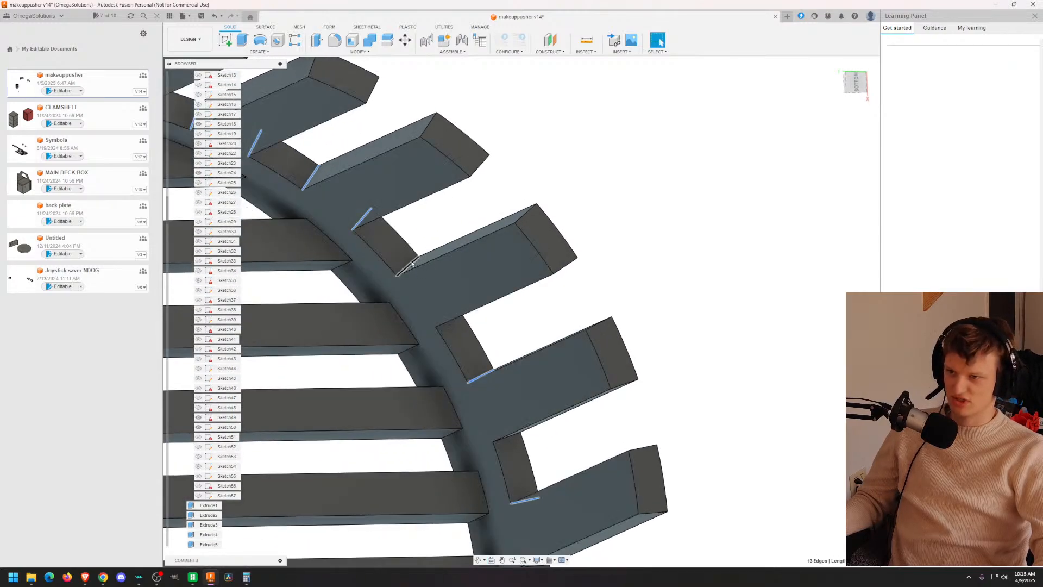
pyautogui.scroll(5, 456, 324)
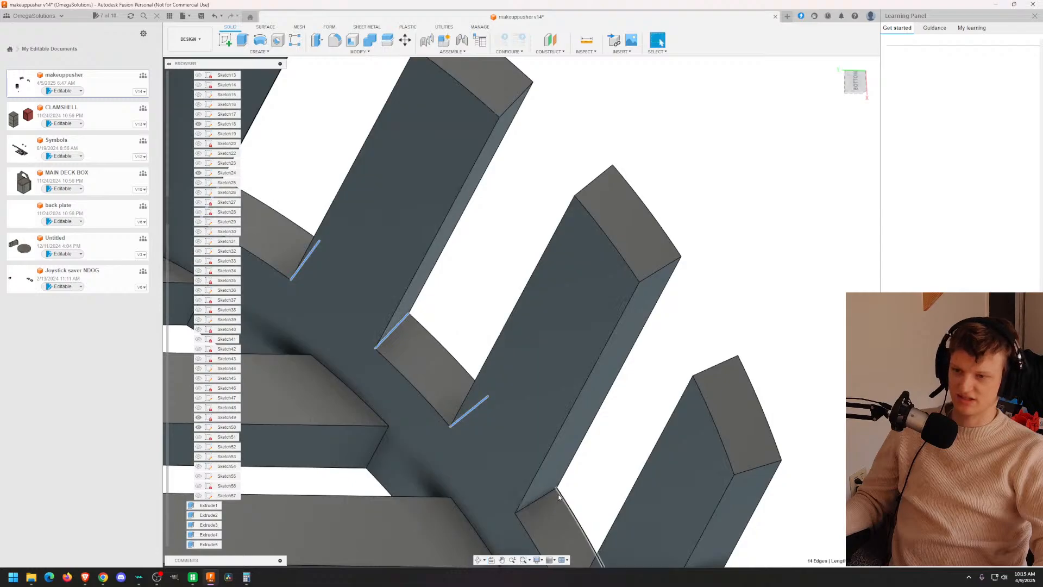
pyautogui.click(547, 500)
pyautogui.scroll(-3, 460, 454)
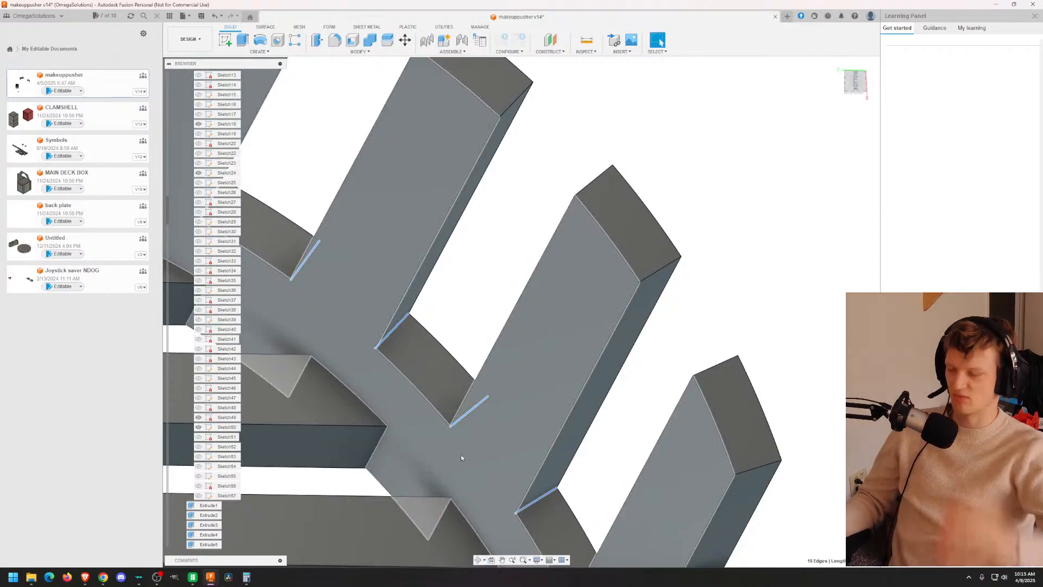
pyautogui.scroll(-2, 465, 371)
pyautogui.moveTo(465, 370); pyautogui.dragTo(408, 21, button='middle')
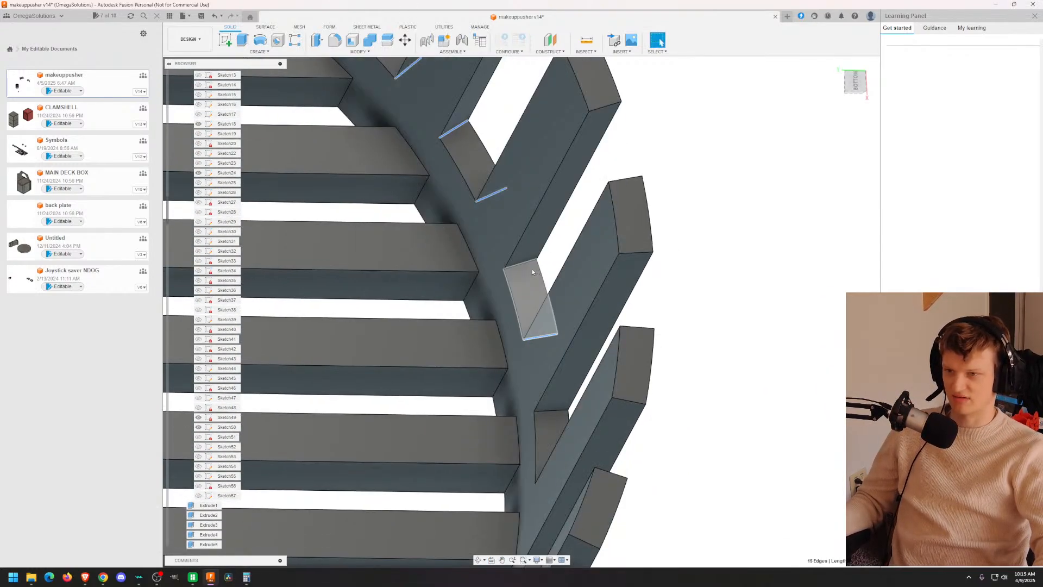
# Step: Continue the edge selection down the ring's right side, adding both corners of each gap until 20 edges are selected
pyautogui.click(529, 263)
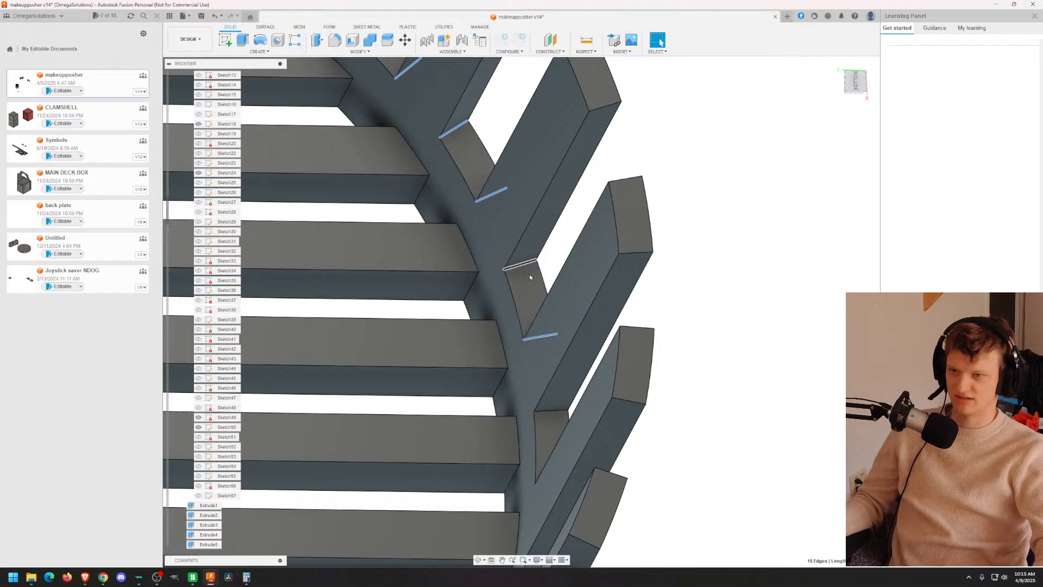
pyautogui.click(544, 412)
pyautogui.moveTo(544, 414); pyautogui.dragTo(546, 361, button='middle')
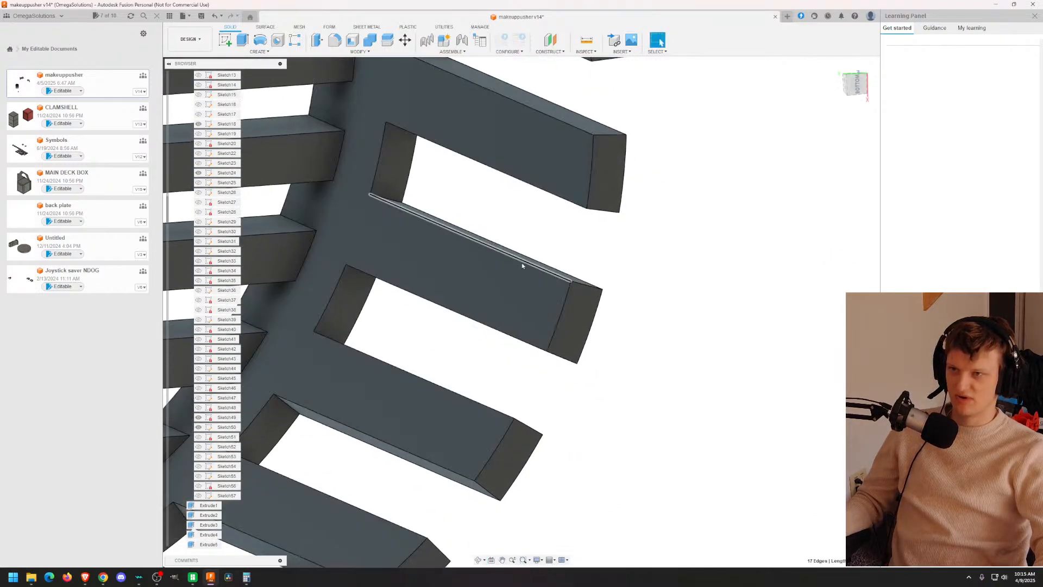
pyautogui.moveTo(523, 263); pyautogui.dragTo(536, 394, button='middle')
pyautogui.scroll(2, 431, 153)
pyautogui.click(419, 189)
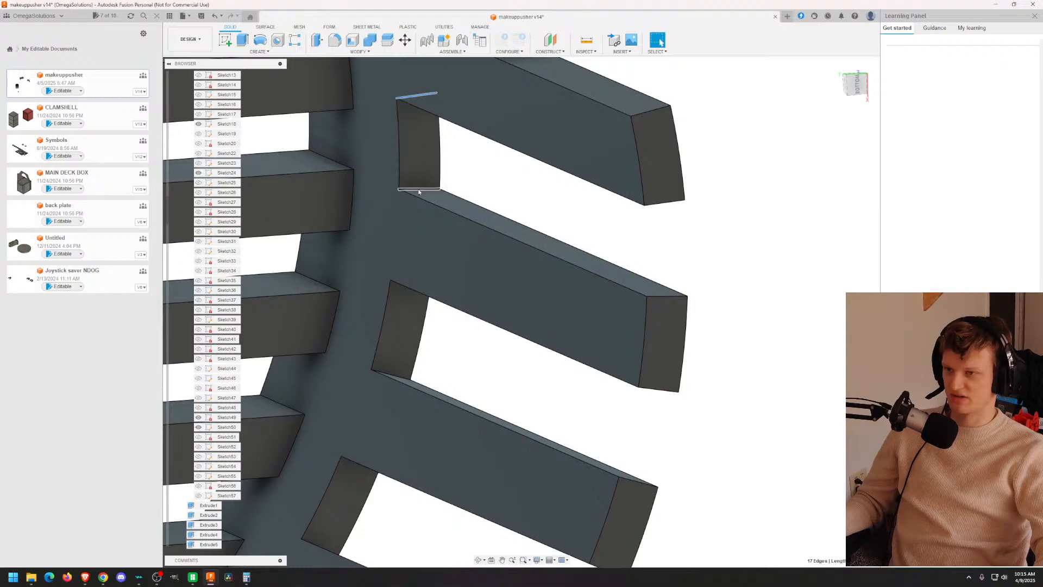
pyautogui.moveTo(375, 221); pyautogui.dragTo(369, 127, button='middle')
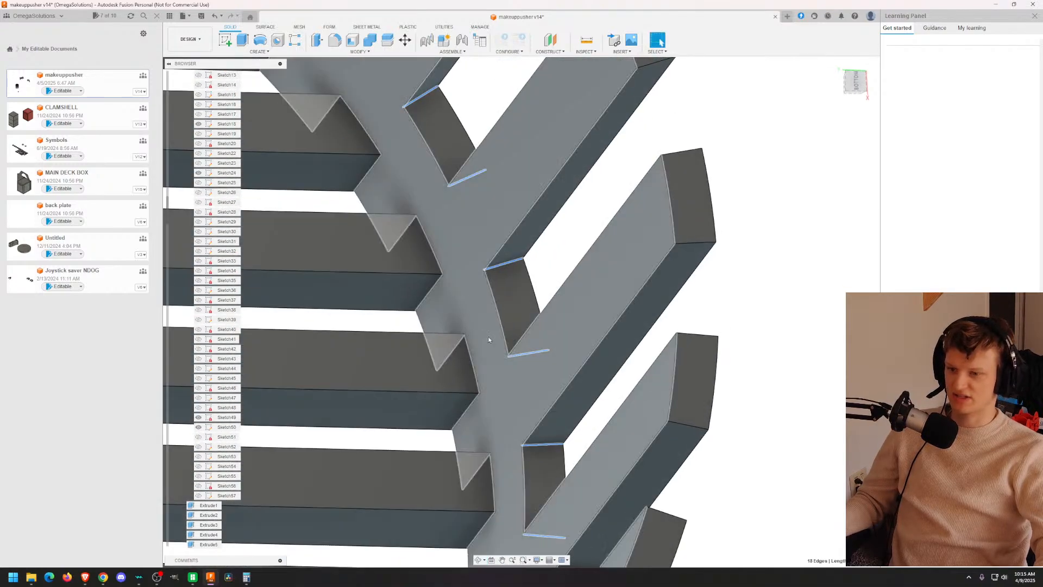
pyautogui.moveTo(489, 340); pyautogui.dragTo(480, 89, button='middle')
pyautogui.click(526, 376)
pyautogui.keyDown('shift'); pyautogui.moveTo(512, 353); pyautogui.dragTo(423, 298, button='middle'); pyautogui.keyUp('shift')
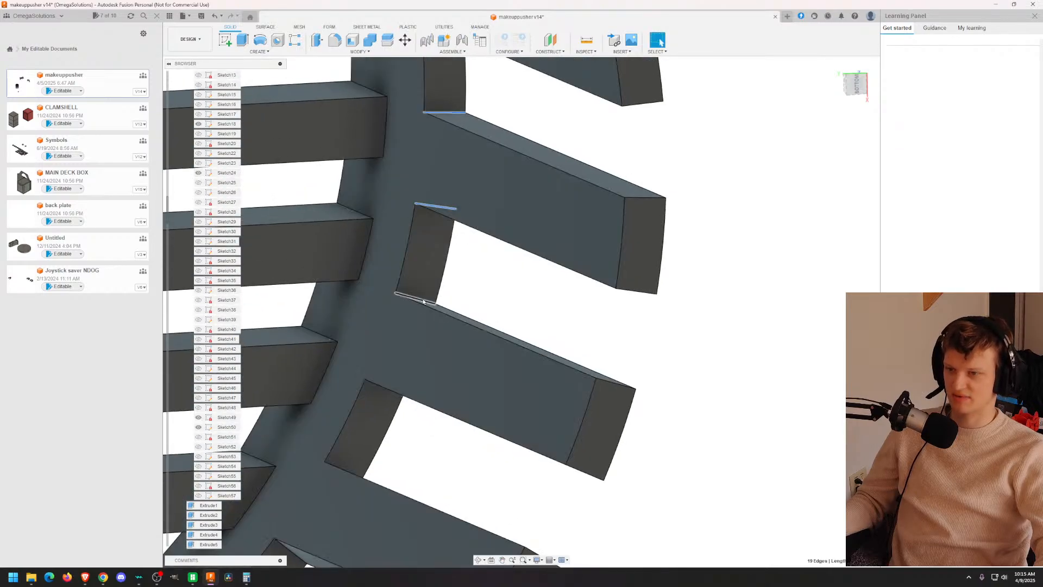
pyautogui.click(423, 301)
pyautogui.keyDown('shift'); pyautogui.moveTo(401, 367); pyautogui.dragTo(462, 296, button='middle'); pyautogui.keyUp('shift')
pyautogui.scroll(-10, 462, 296)
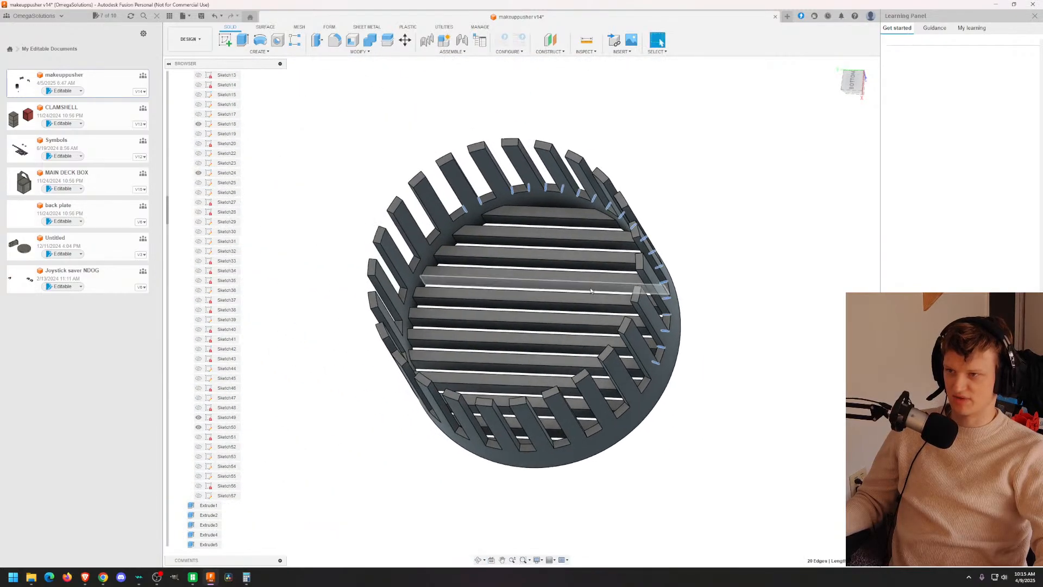
# Step: Add the unselected bar-to-rim corner edges along the upper left arc of the ring to the selection
pyautogui.scroll(8, 521, 218)
pyautogui.moveTo(473, 231); pyautogui.dragTo(653, 314, button='middle')
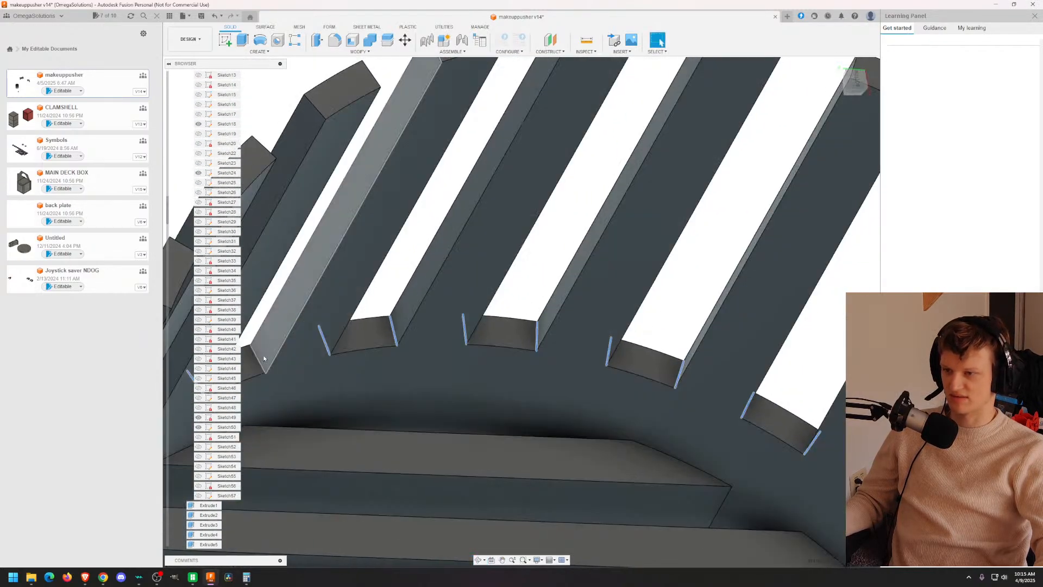
pyautogui.keyDown('ctrl'); pyautogui.click(261, 362); pyautogui.keyUp('ctrl')
pyautogui.scroll(-5, 370, 427)
pyautogui.keyDown('shift'); pyautogui.moveTo(411, 354); pyautogui.dragTo(595, 293, button='middle'); pyautogui.keyUp('shift')
pyautogui.scroll(5, 595, 293)
pyautogui.scroll(5, 595, 292)
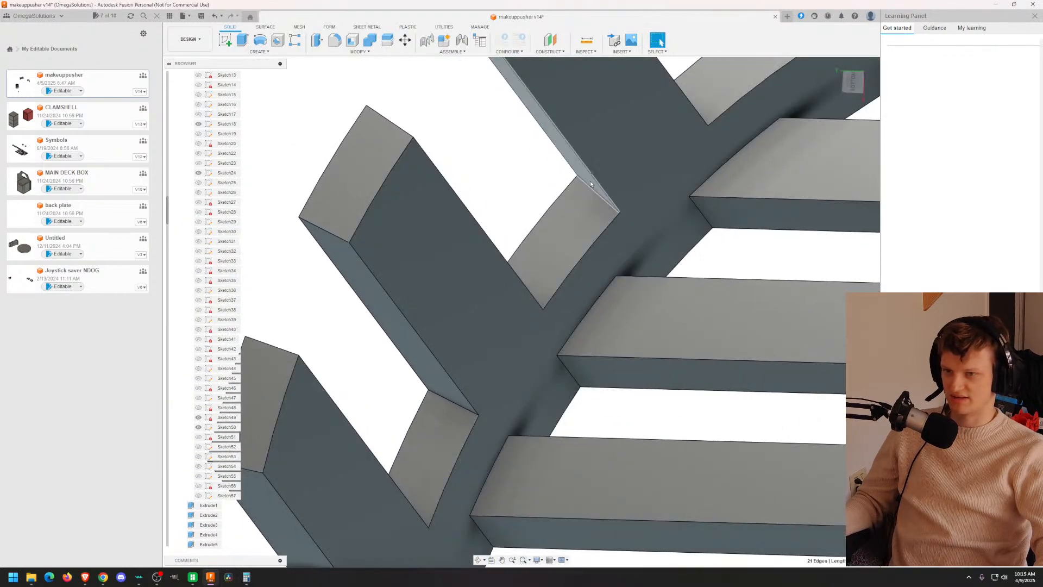
pyautogui.keyDown('ctrl'); pyautogui.click(587, 190); pyautogui.keyUp('ctrl')
pyautogui.moveTo(489, 375)
pyautogui.keyDown('shift'); pyautogui.mouseDown(button='middle')
pyautogui.moveTo(426, 454)
pyautogui.moveTo(512, 389)
pyautogui.moveTo(507, 376)
pyautogui.mouseUp(button='middle'); pyautogui.keyUp('shift')
pyautogui.keyDown('ctrl'); pyautogui.click(549, 277); pyautogui.keyUp('ctrl')
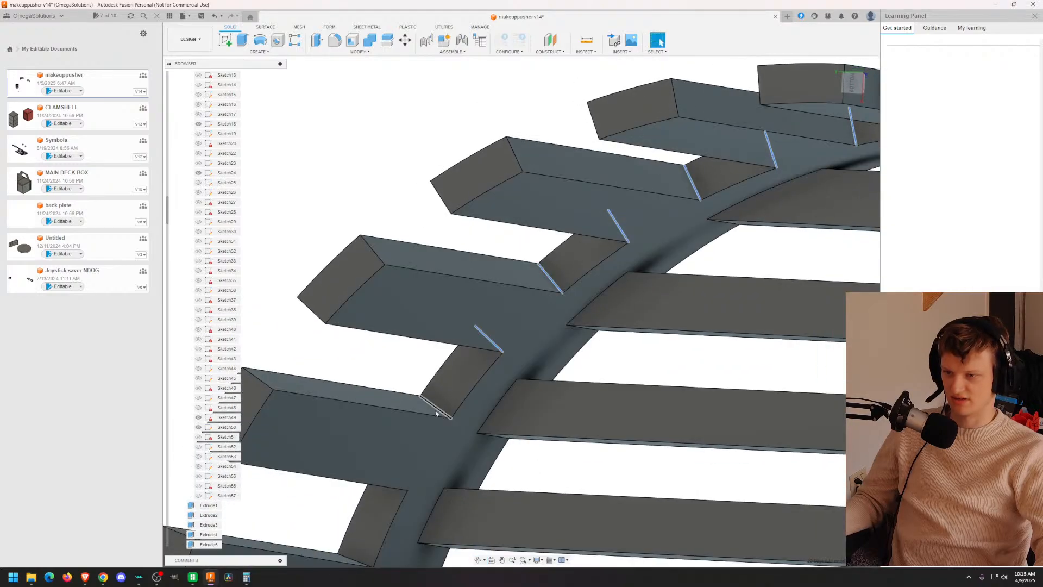
pyautogui.keyDown('ctrl'); pyautogui.click(435, 406); pyautogui.keyUp('ctrl')
pyautogui.moveTo(526, 468); pyautogui.dragTo(631, 353, button='middle')
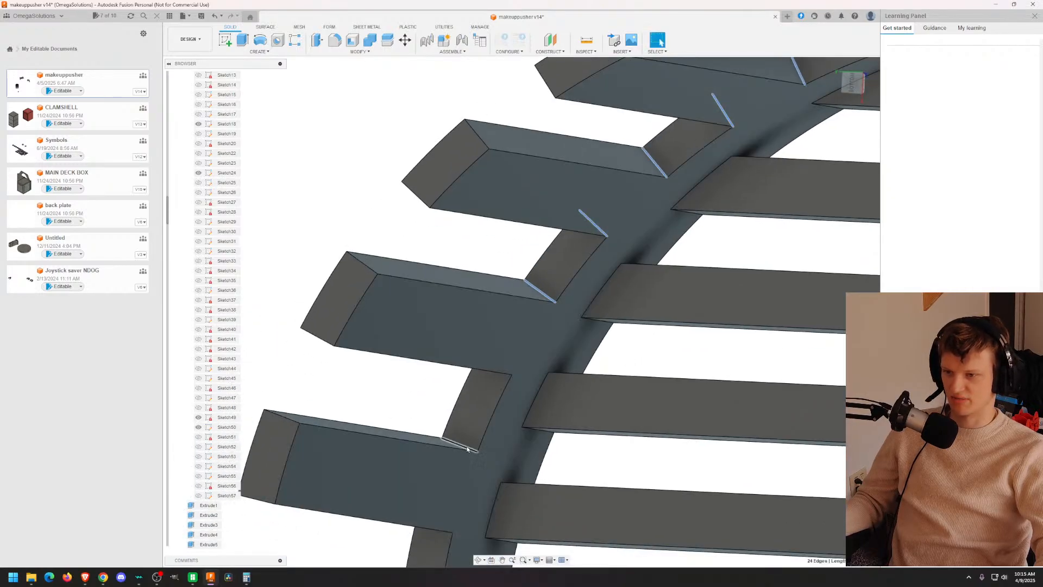
# Step: Add both bar-to-rim corner edges of the next unselected gap on the ring's upper left arc to the selection
pyautogui.keyDown('ctrl'); pyautogui.click(467, 448); pyautogui.keyUp('ctrl')
pyautogui.keyDown('shift'); pyautogui.moveTo(467, 448); pyautogui.dragTo(307, 505, button='middle'); pyautogui.keyUp('shift')
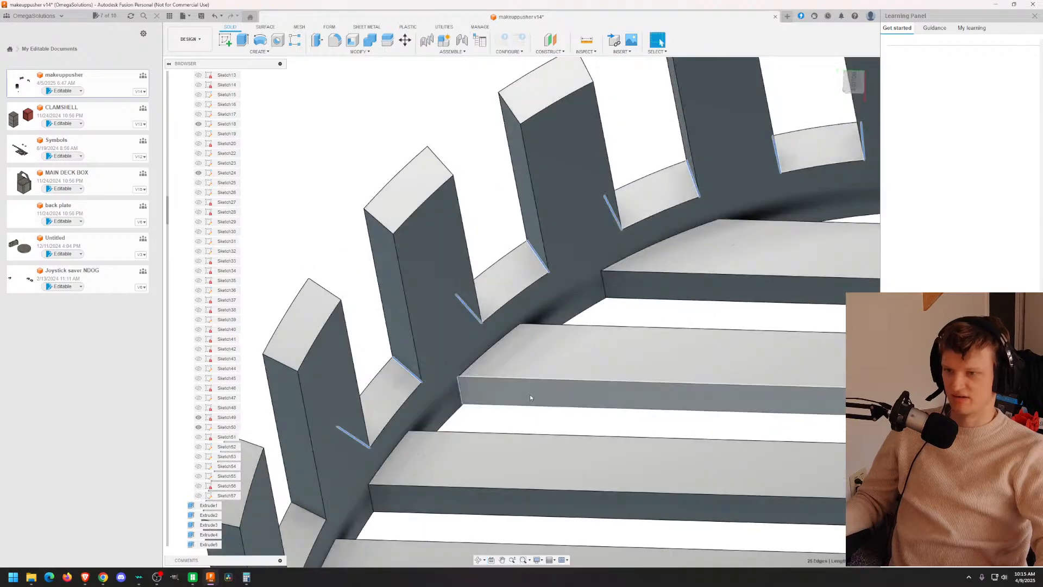
pyautogui.keyDown('ctrl'); pyautogui.click(304, 506); pyautogui.keyUp('ctrl')
pyautogui.keyDown('ctrl'); pyautogui.click(308, 511); pyautogui.keyUp('ctrl')
pyautogui.scroll(-4, 452, 500)
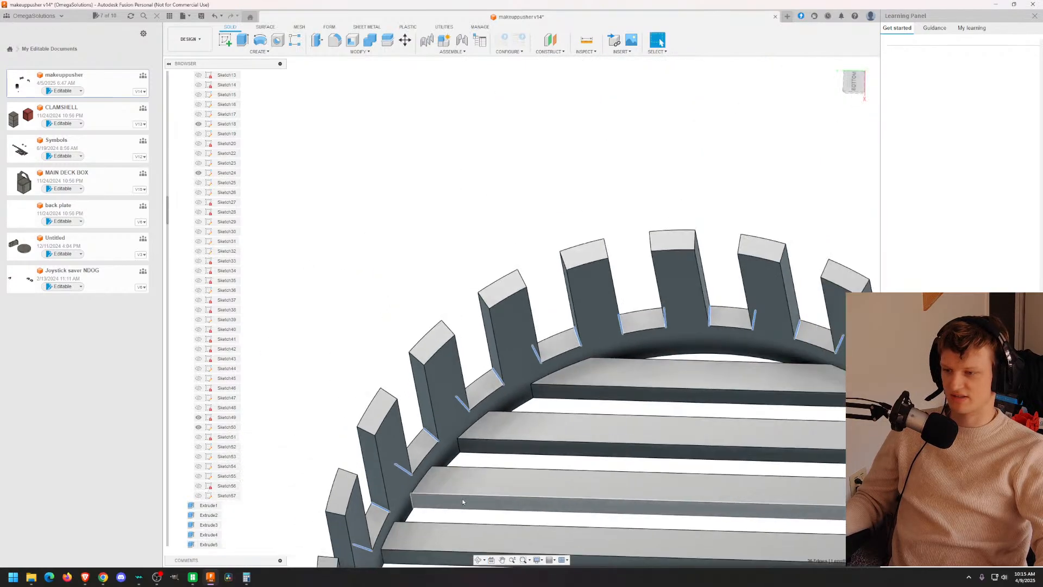
pyautogui.moveTo(482, 443); pyautogui.dragTo(499, 399, button='middle')
pyautogui.scroll(-6, 499, 399)
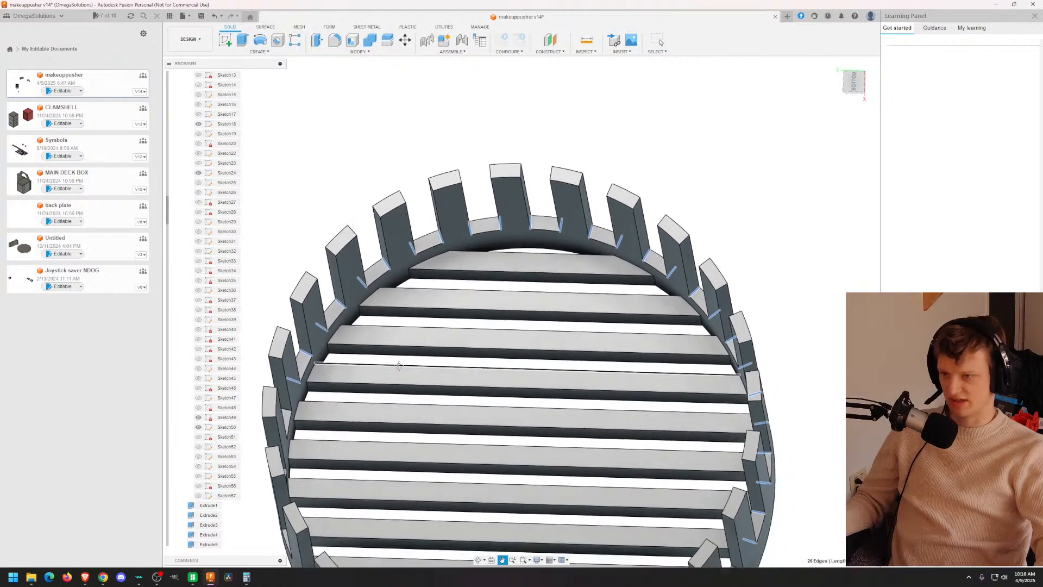
# Step: Extend the edge selection with the upper corner edges of the next two gaps down the ring's left side
pyautogui.keyDown('shift'); pyautogui.moveTo(409, 325); pyautogui.dragTo(351, 333, button='middle'); pyautogui.keyUp('shift')
pyautogui.scroll(7, 346, 334)
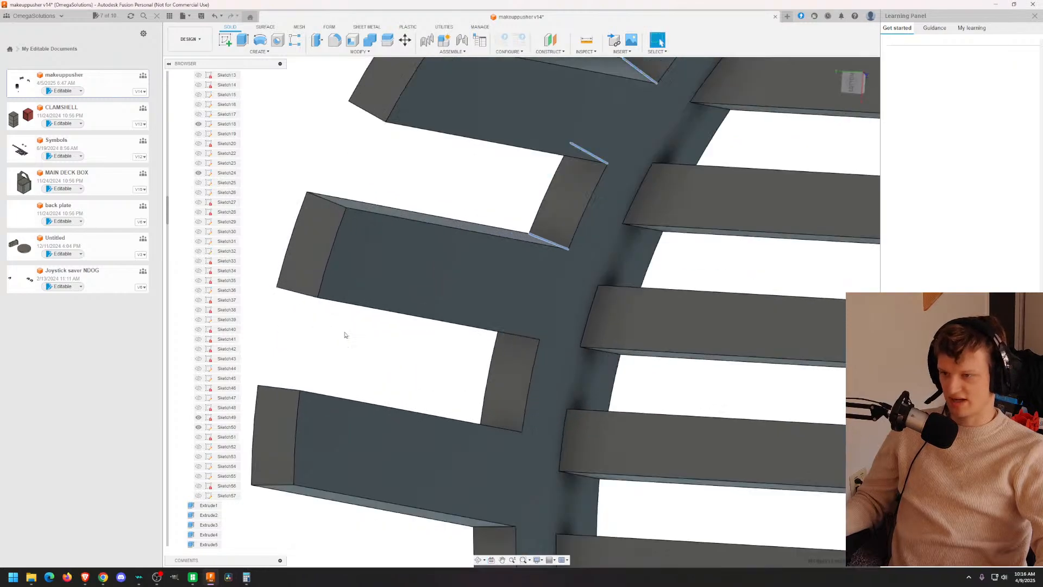
pyautogui.keyDown('shift'); pyautogui.moveTo(564, 372); pyautogui.dragTo(520, 379, button='middle'); pyautogui.keyUp('shift')
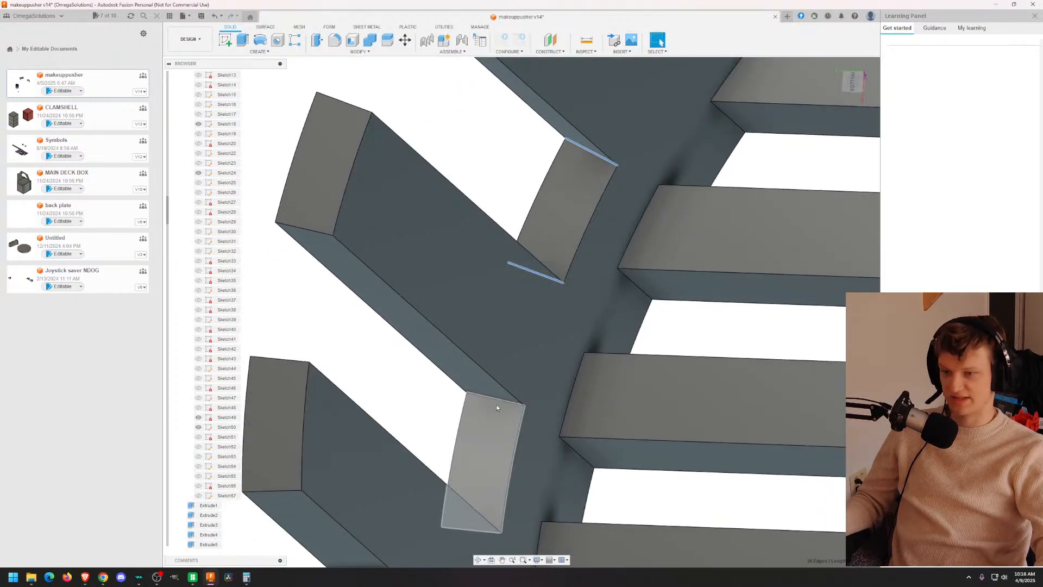
pyautogui.keyDown('ctrl'); pyautogui.click(497, 402); pyautogui.keyUp('ctrl')
pyautogui.keyDown('shift'); pyautogui.moveTo(540, 429); pyautogui.dragTo(588, 240, button='middle'); pyautogui.keyUp('shift')
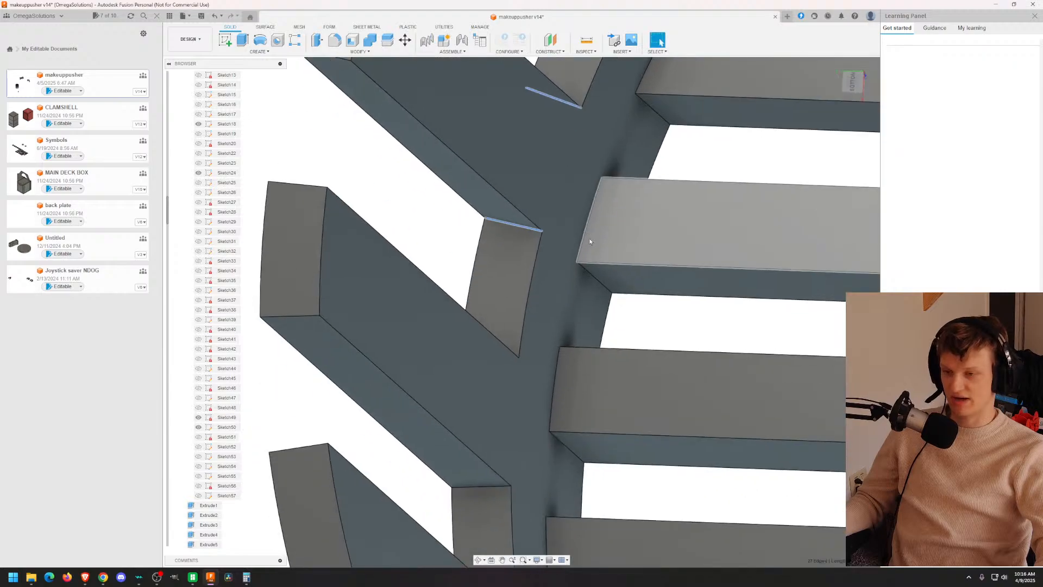
pyautogui.keyDown('ctrl'); pyautogui.click(472, 492); pyautogui.keyUp('ctrl')
pyautogui.scroll(-5, 654, 365)
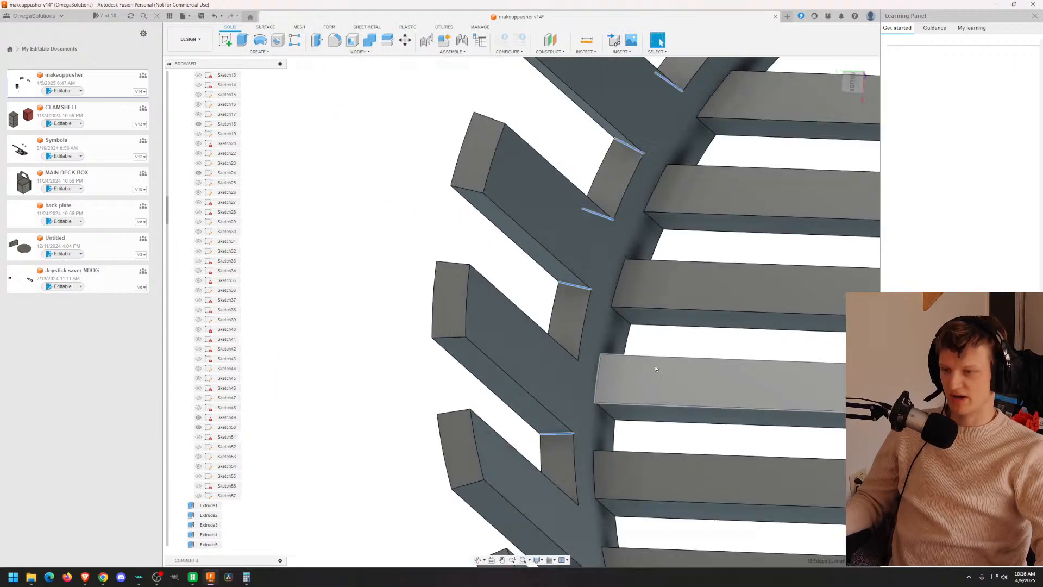
# Step: Add the missing lower corner edges of the left-side gaps and both corners of the next gap down to the selection
pyautogui.keyDown('shift'); pyautogui.moveTo(679, 333); pyautogui.dragTo(631, 209, button='middle'); pyautogui.keyUp('shift')
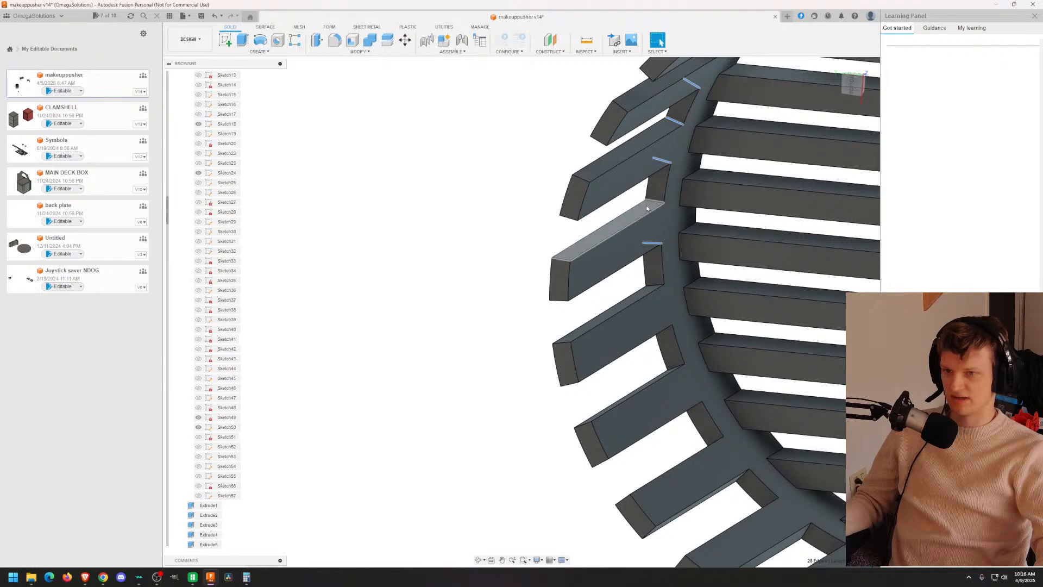
pyautogui.scroll(4, 673, 275)
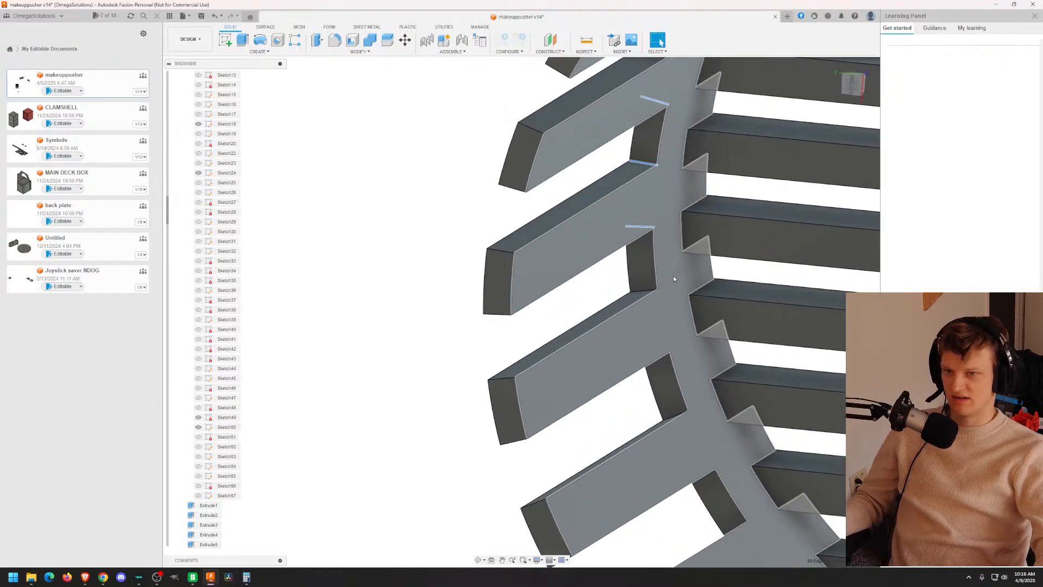
pyautogui.keyDown('ctrl'); pyautogui.click(634, 294); pyautogui.keyUp('ctrl')
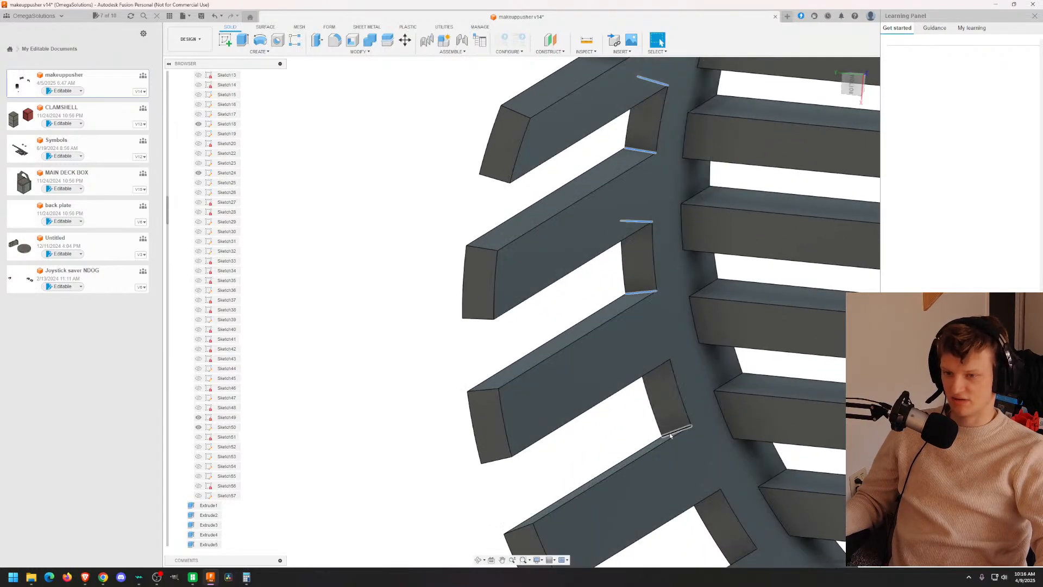
pyautogui.moveTo(730, 340); pyautogui.dragTo(663, 235, button='middle')
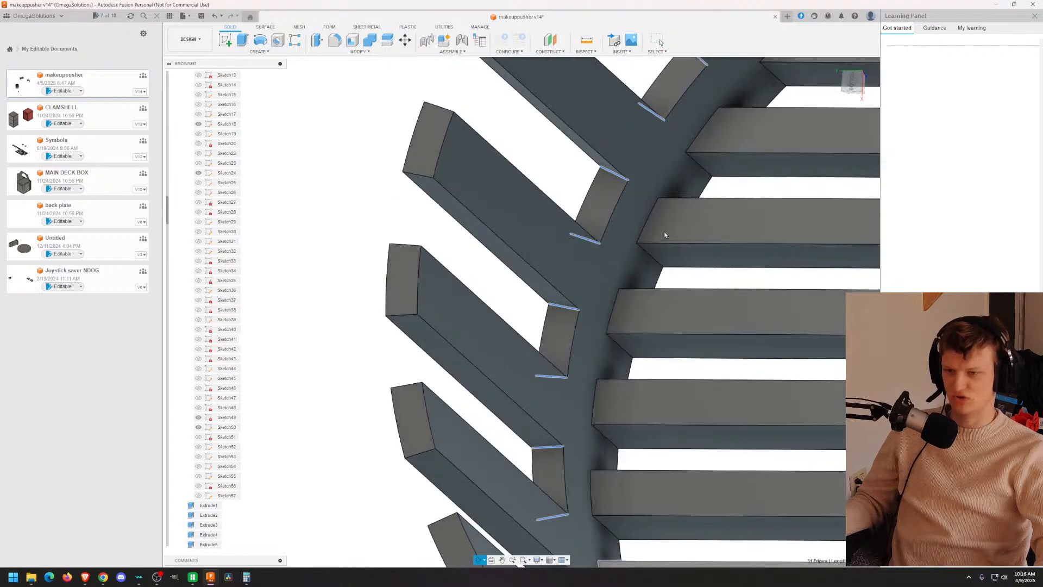
pyautogui.moveTo(672, 303); pyautogui.dragTo(573, 96, button='middle')
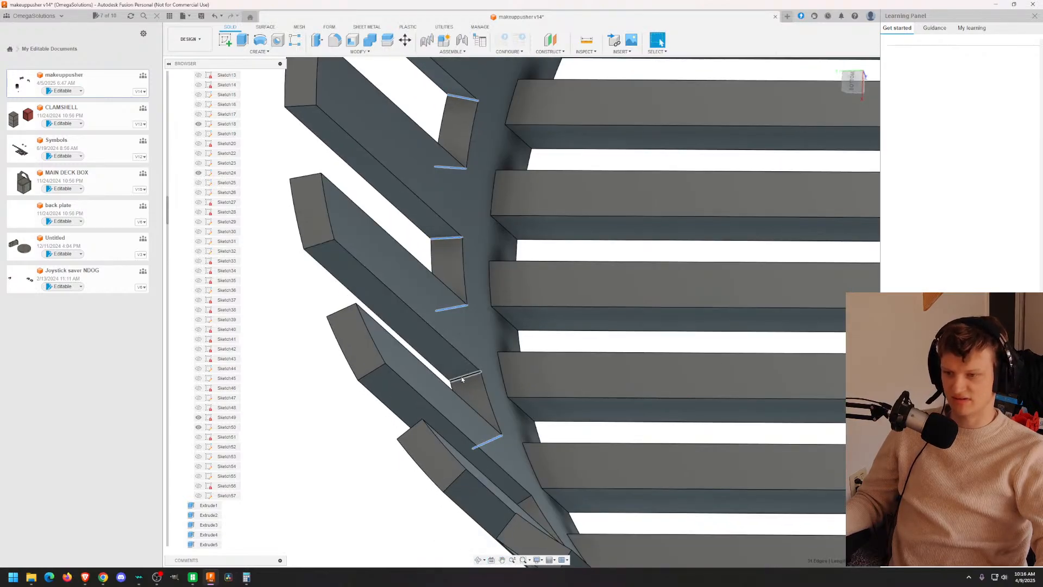
pyautogui.moveTo(615, 363); pyautogui.dragTo(613, 251, button='middle')
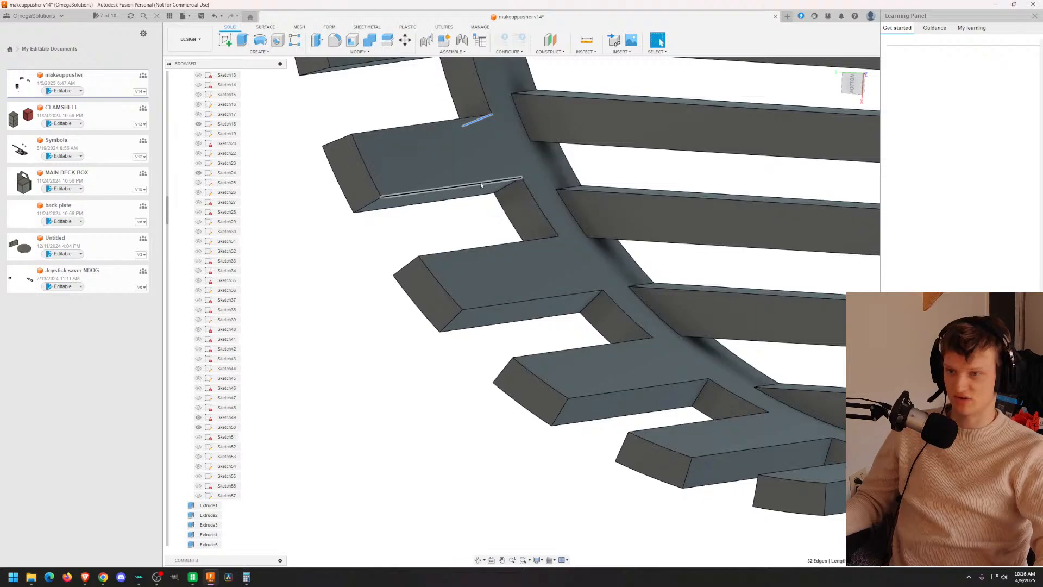
# Step: Continue the edge selection along the ring's lower left arc, adding the bar-to-rim corners of the following gaps
pyautogui.keyDown('shift'); pyautogui.moveTo(610, 214); pyautogui.dragTo(473, 125, button='middle'); pyautogui.keyUp('shift')
pyautogui.click(487, 124)
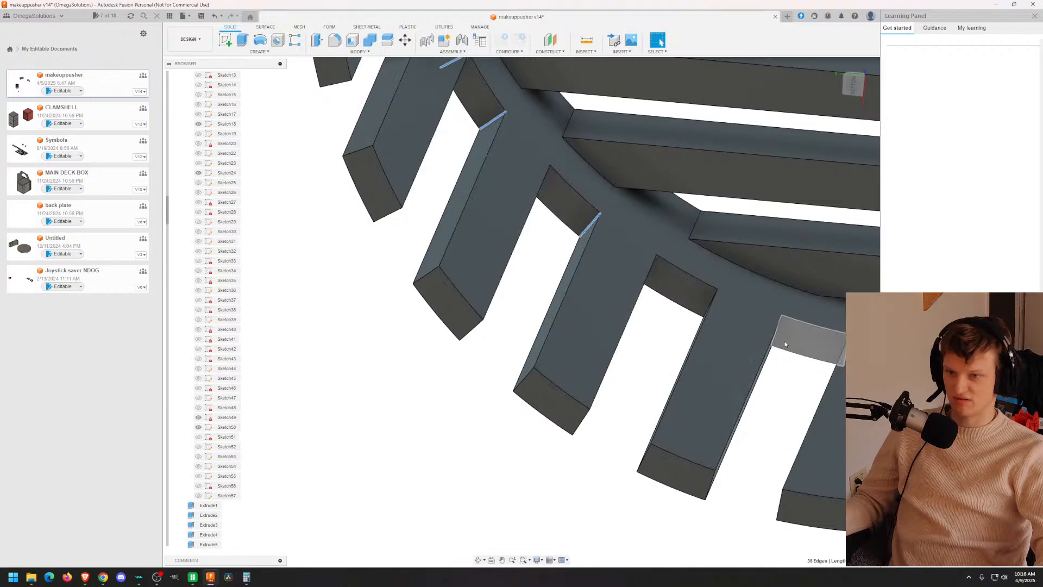
pyautogui.keyDown('shift'); pyautogui.moveTo(665, 240); pyautogui.dragTo(662, 239, button='middle'); pyautogui.keyUp('shift')
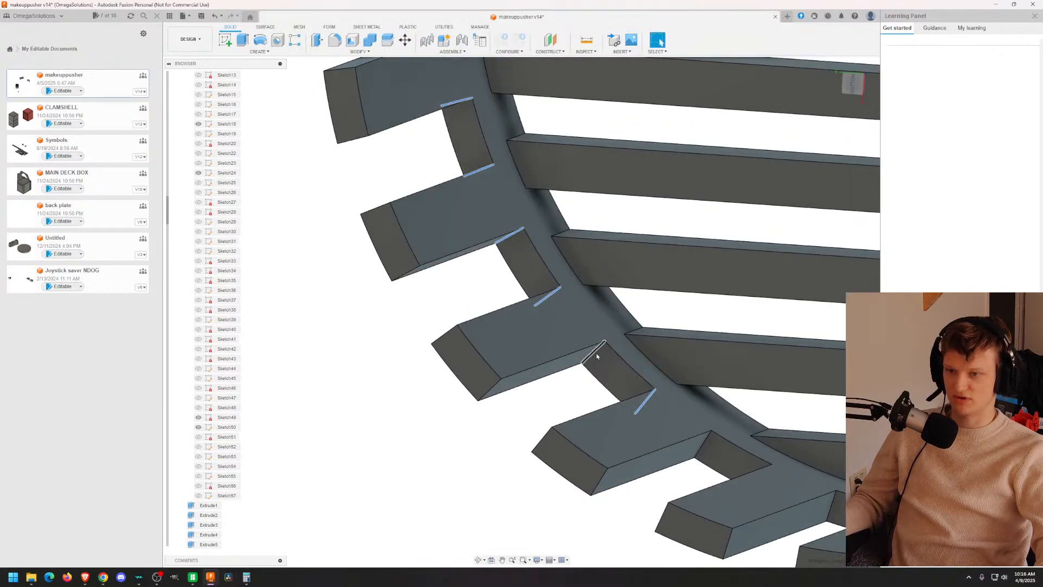
pyautogui.click(596, 352)
pyautogui.moveTo(728, 299); pyautogui.dragTo(386, 66, button='middle')
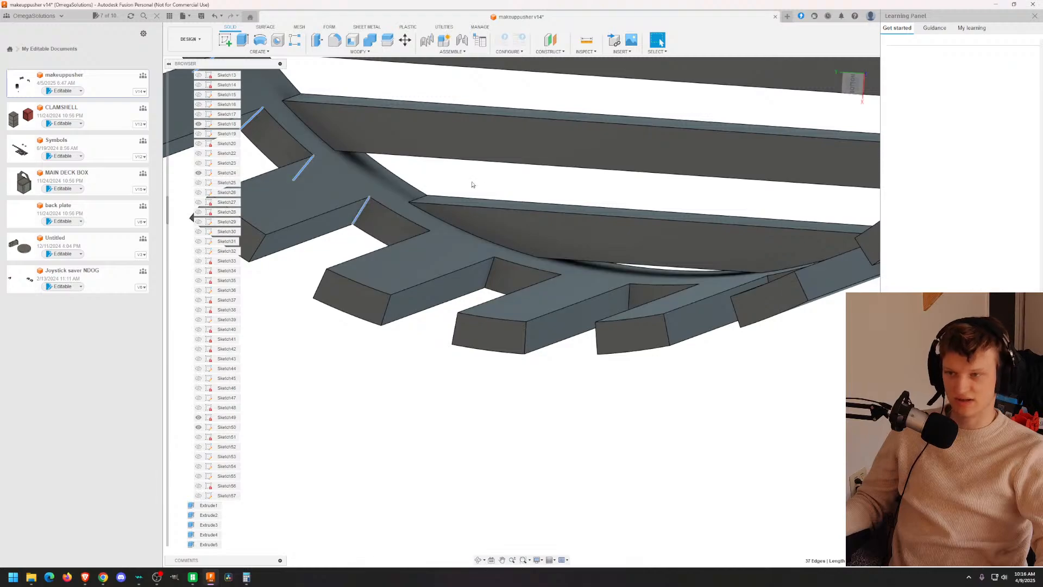
# Step: Add the right-hand bar-to-rim corner edge of each gap along the ring's bottom arc to the selection
pyautogui.keyDown('shift'); pyautogui.moveTo(472, 184); pyautogui.dragTo(440, 223, button='middle'); pyautogui.keyUp('shift')
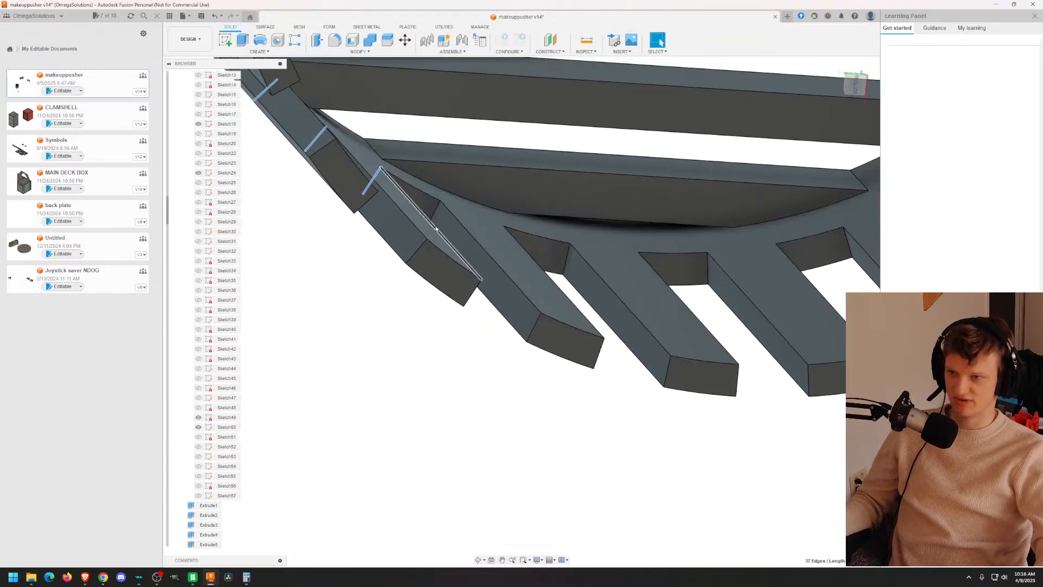
pyautogui.click(568, 258)
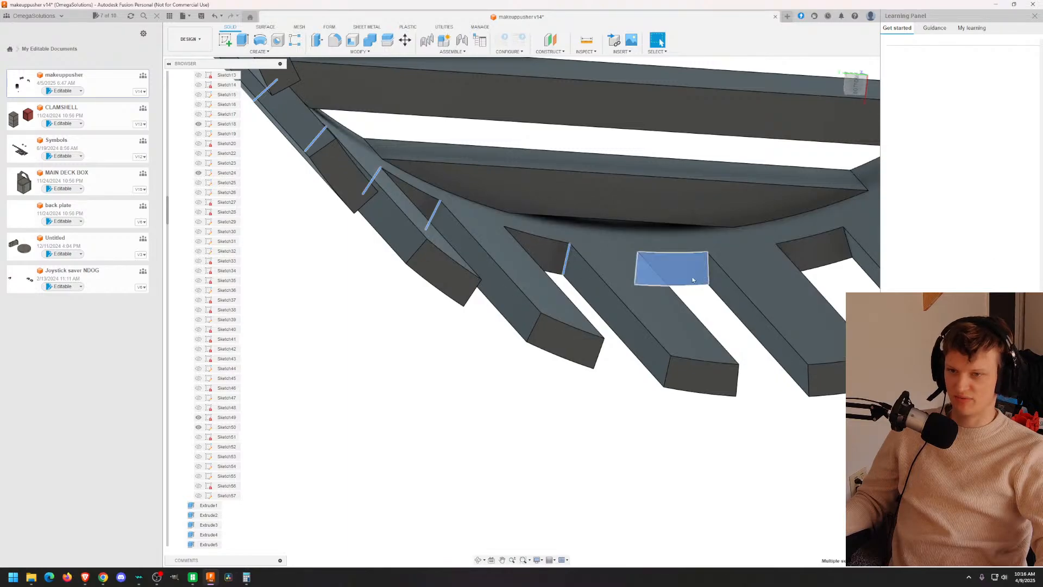
pyautogui.click(707, 277)
pyautogui.moveTo(707, 278); pyautogui.dragTo(510, 269, button='middle')
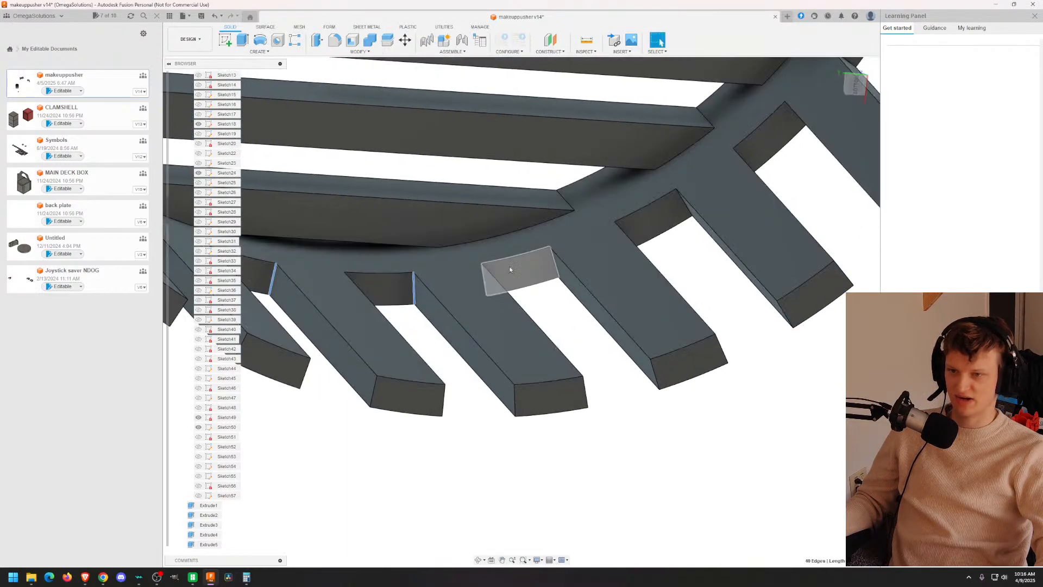
pyautogui.click(554, 272)
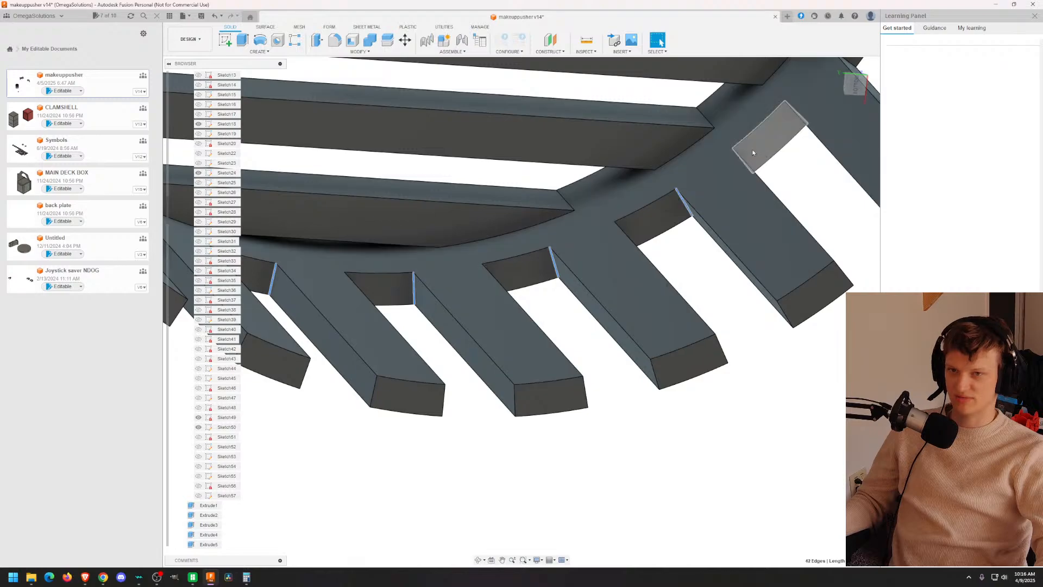
# Step: Add an unselected bar-to-rim corner edge on the ring's lower right arc to the selection
pyautogui.moveTo(754, 146); pyautogui.dragTo(567, 315, button='middle')
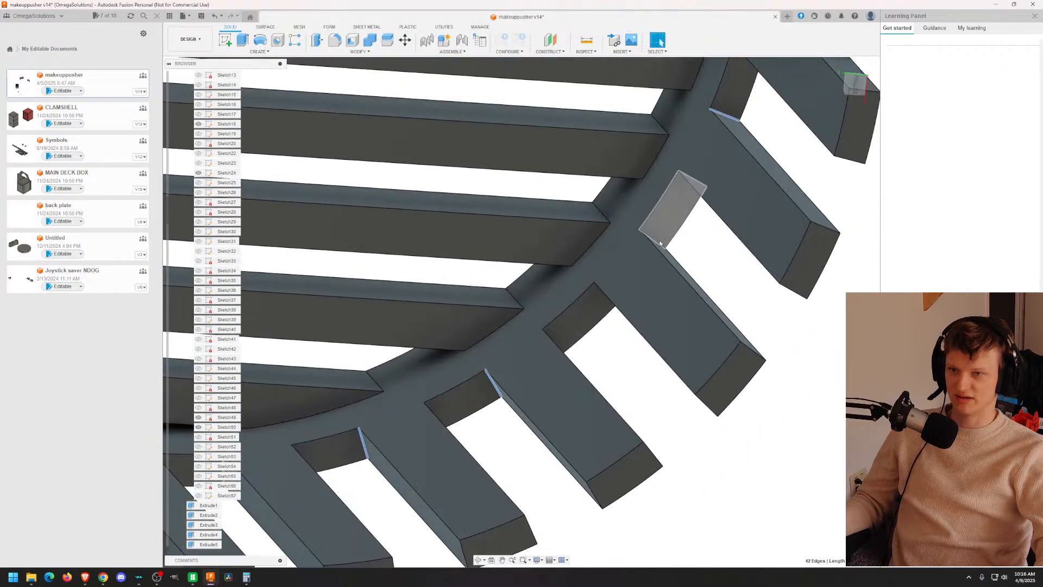
pyautogui.moveTo(671, 197); pyautogui.dragTo(653, 349, button='middle')
pyautogui.click(634, 454)
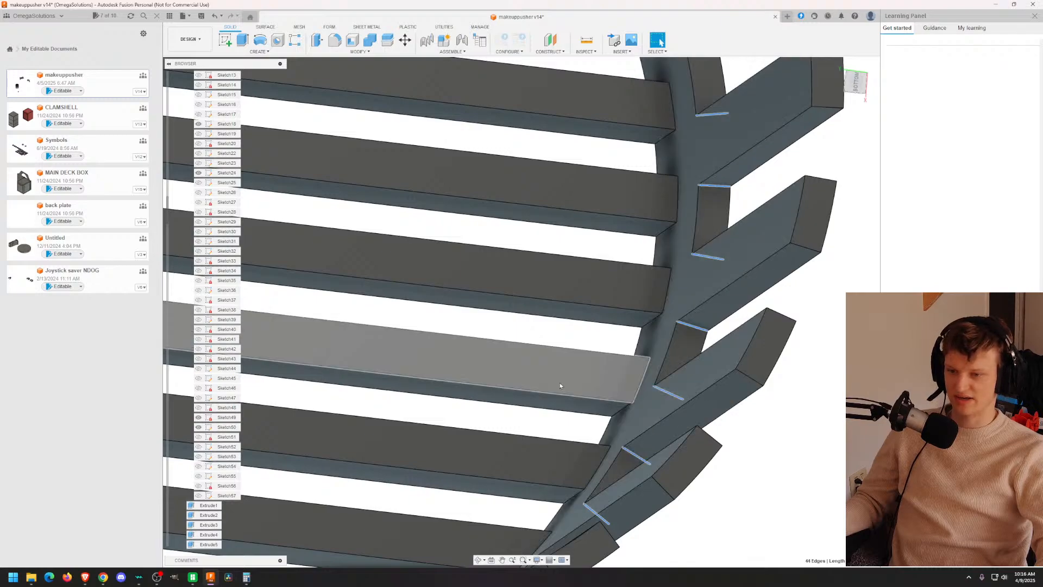
pyautogui.moveTo(570, 364); pyautogui.dragTo(780, 208, button='middle')
pyautogui.moveTo(659, 245); pyautogui.dragTo(597, 202, button='middle')
pyautogui.keyDown('shift'); pyautogui.moveTo(554, 214); pyautogui.dragTo(578, 196, button='middle'); pyautogui.keyUp('shift')
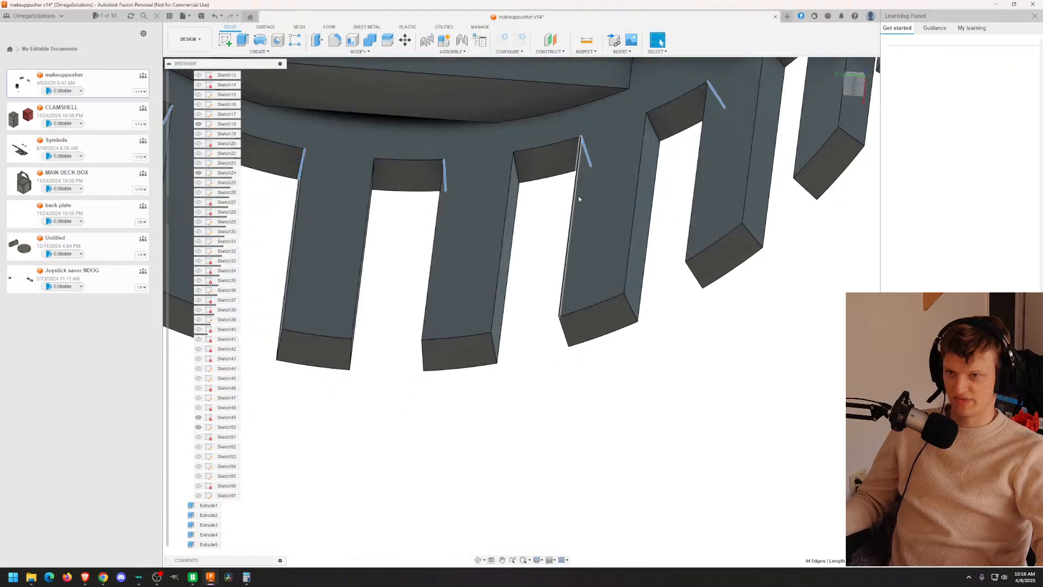
# Step: Add the unselected left-hand corner edges of four gaps along the ring's bottom arc to the selection
pyautogui.rightClick(655, 135)
pyautogui.click(656, 135)
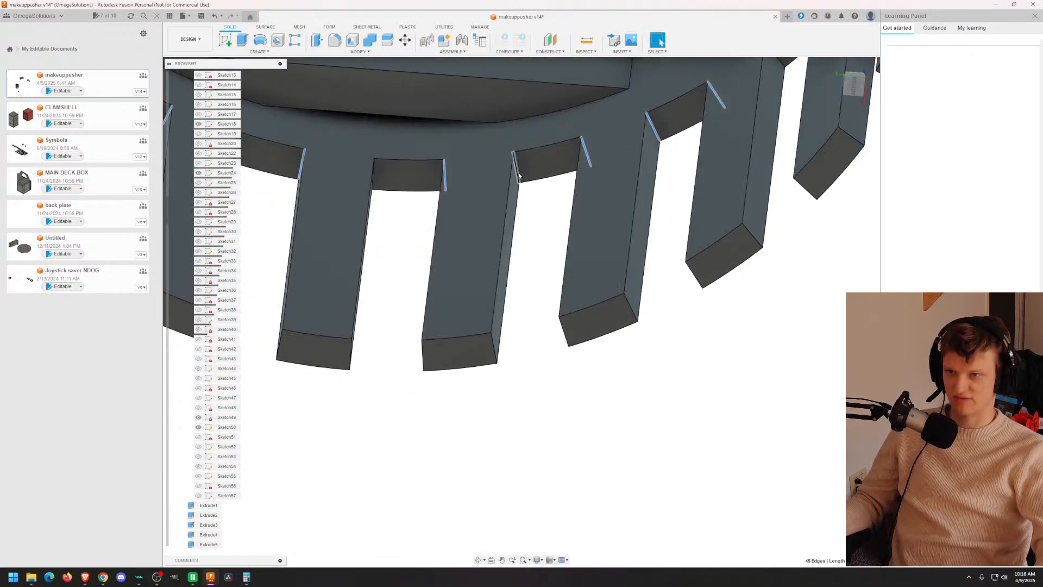
pyautogui.keyDown('shift'); pyautogui.moveTo(519, 175); pyautogui.dragTo(699, 193, button='middle'); pyautogui.keyUp('shift')
pyautogui.click(699, 192)
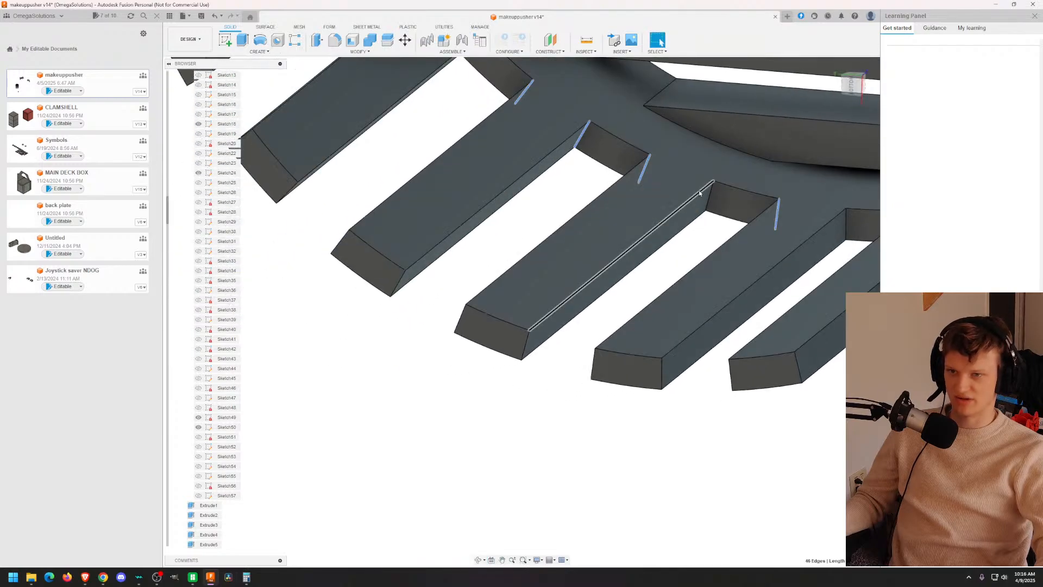
pyautogui.click(709, 198)
pyautogui.click(847, 230)
pyautogui.scroll(-5, 814, 239)
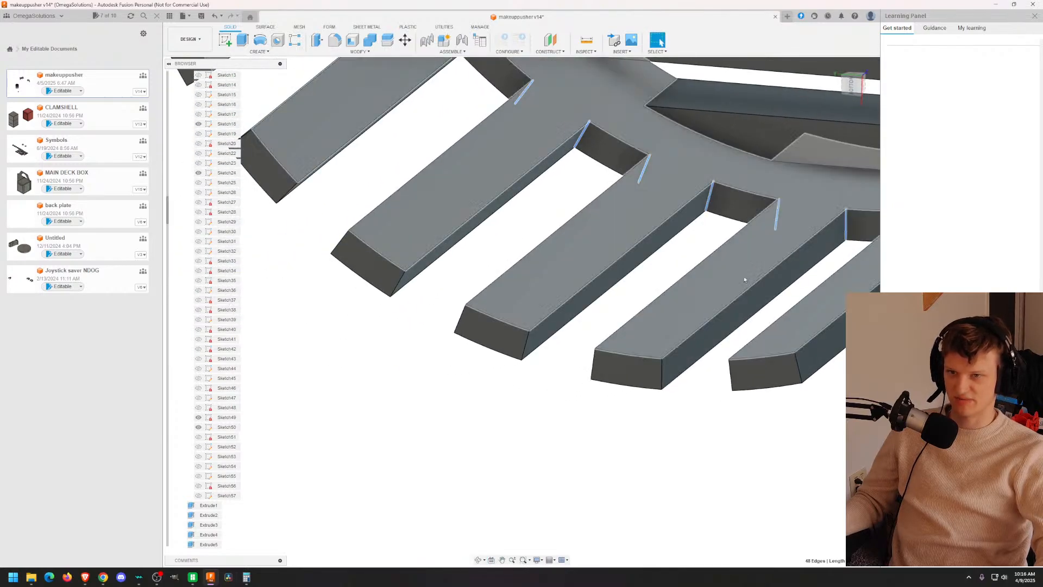
# Step: Complete the edge selection with both corners of the last unselected gap on the ring's lower right arc
pyautogui.moveTo(737, 210); pyautogui.dragTo(596, 267, button='middle')
pyautogui.scroll(5, 575, 304)
pyautogui.scroll(5, 567, 404)
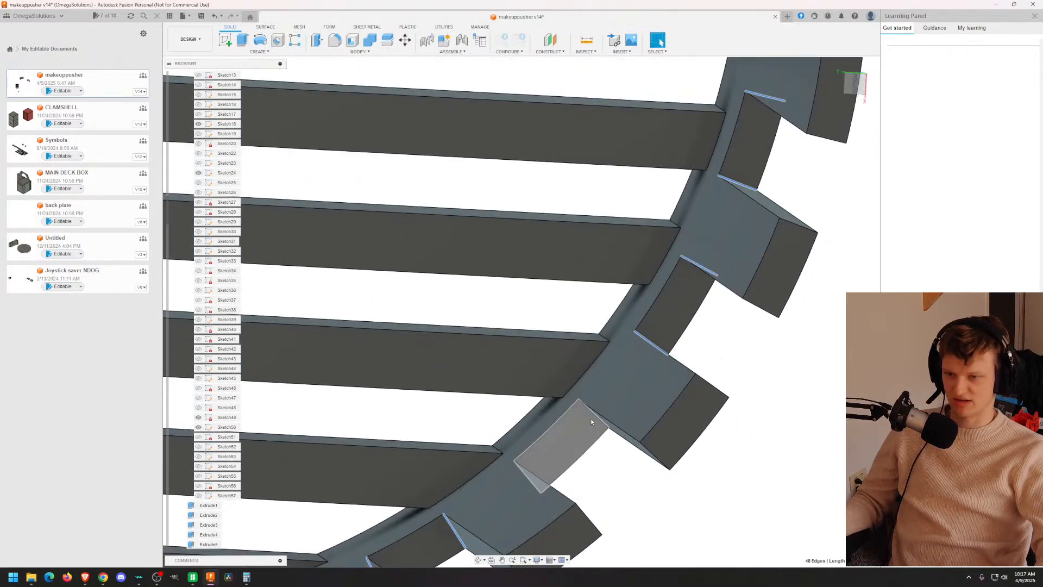
pyautogui.click(592, 418)
pyautogui.keyDown('shift'); pyautogui.moveTo(620, 296); pyautogui.dragTo(604, 341, button='middle'); pyautogui.keyUp('shift')
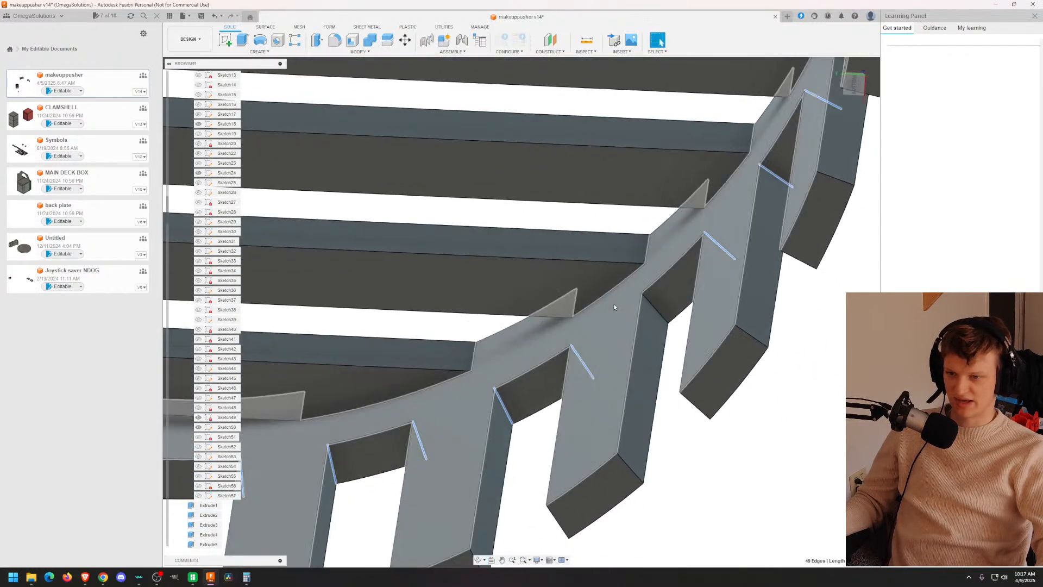
pyautogui.click(645, 302)
# Step: Create a selection set from all the selected bar-to-rim corner edges
pyautogui.scroll(-5, 640, 310)
pyautogui.scroll(-4, 639, 312)
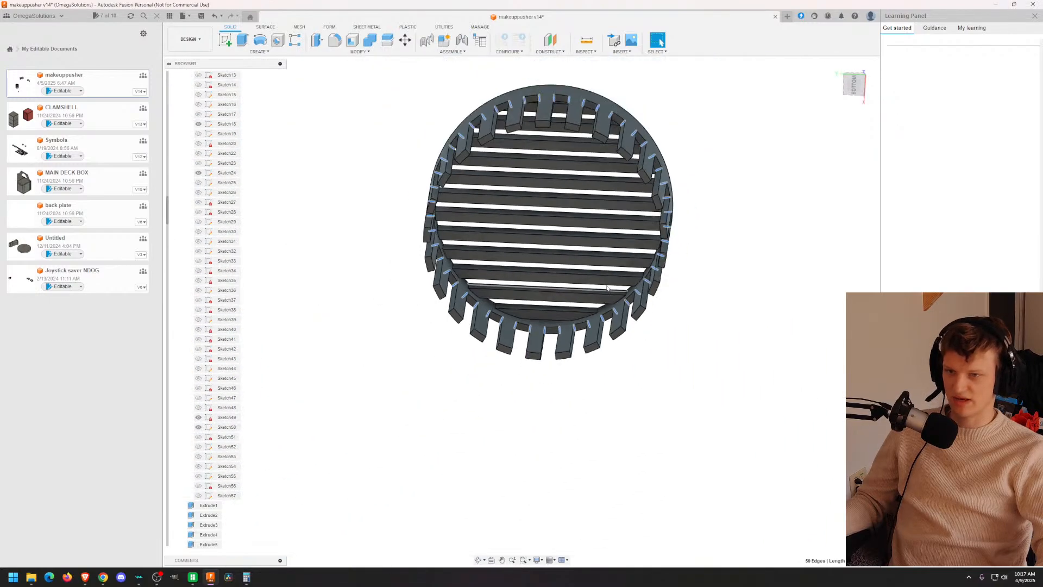
pyautogui.keyDown('shift'); pyautogui.moveTo(589, 218); pyautogui.dragTo(565, 184, button='middle'); pyautogui.keyUp('shift')
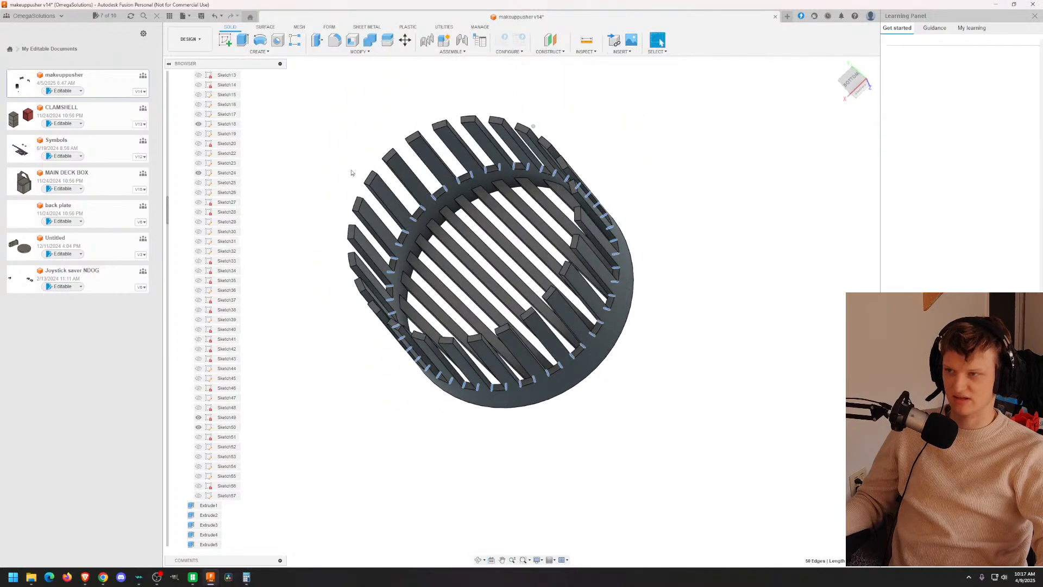
pyautogui.rightClick(424, 209)
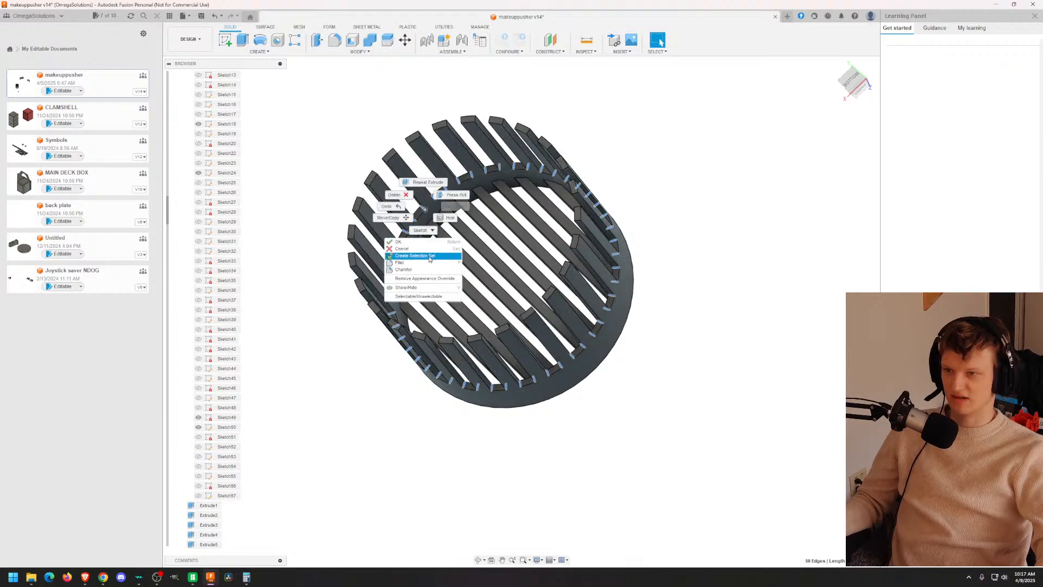
pyautogui.click(429, 257)
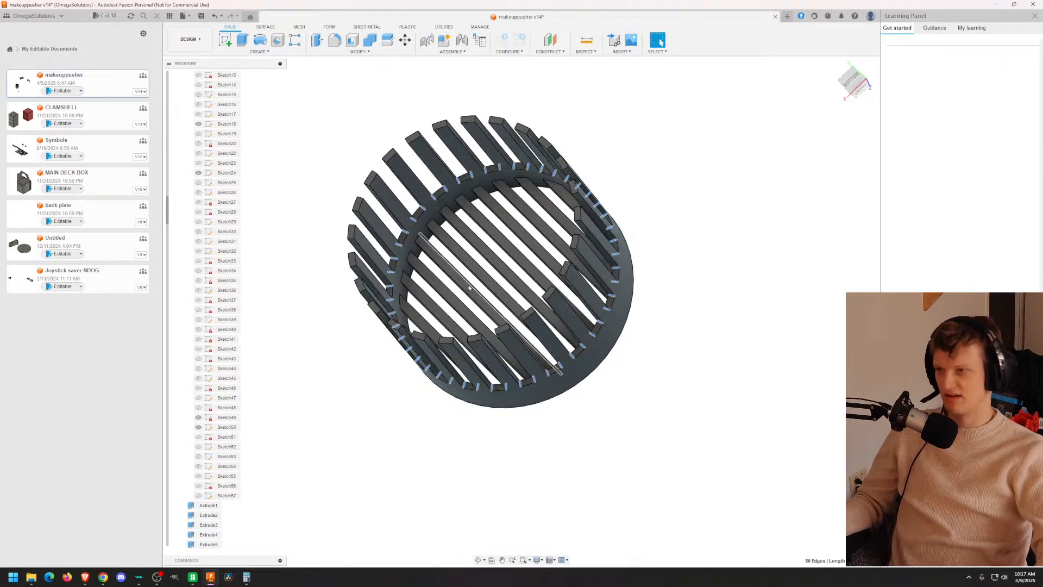
# Step: Try to chamfer the selected bar-to-rim corner edges
pyautogui.scroll(5, 591, 298)
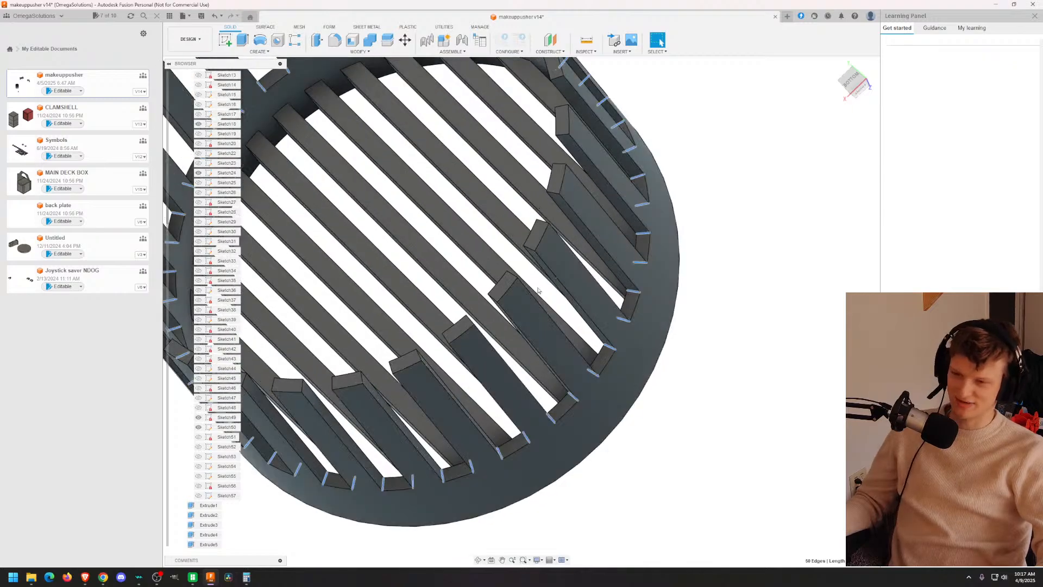
pyautogui.keyDown('shift'); pyautogui.moveTo(591, 299); pyautogui.dragTo(458, 162, button='middle'); pyautogui.keyUp('shift')
pyautogui.scroll(-5, 303, 289)
pyautogui.moveTo(303, 288); pyautogui.dragTo(492, 285, button='middle')
pyautogui.scroll(5, 498, 284)
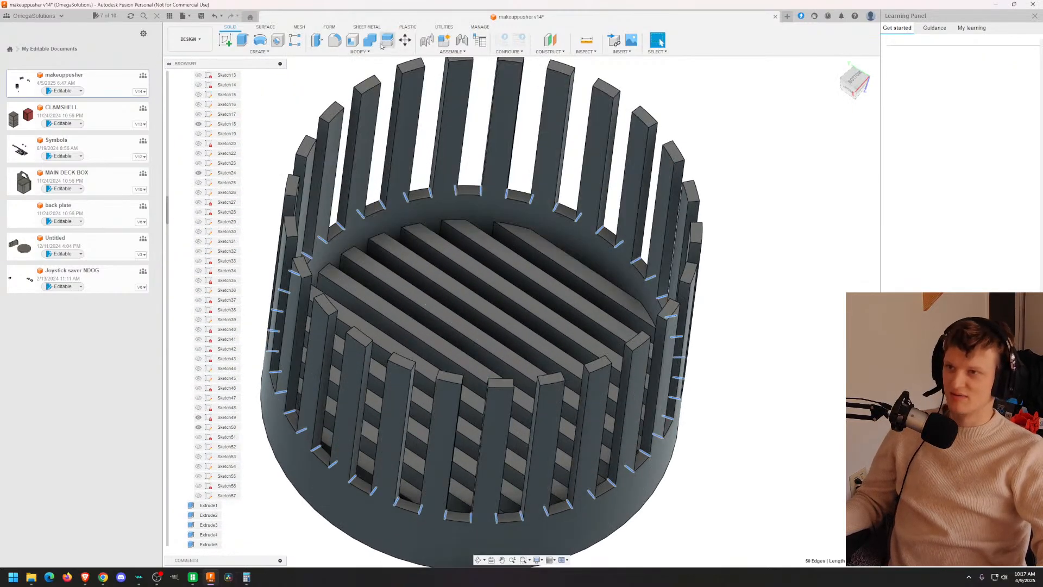
pyautogui.click(362, 53)
pyautogui.click(342, 84)
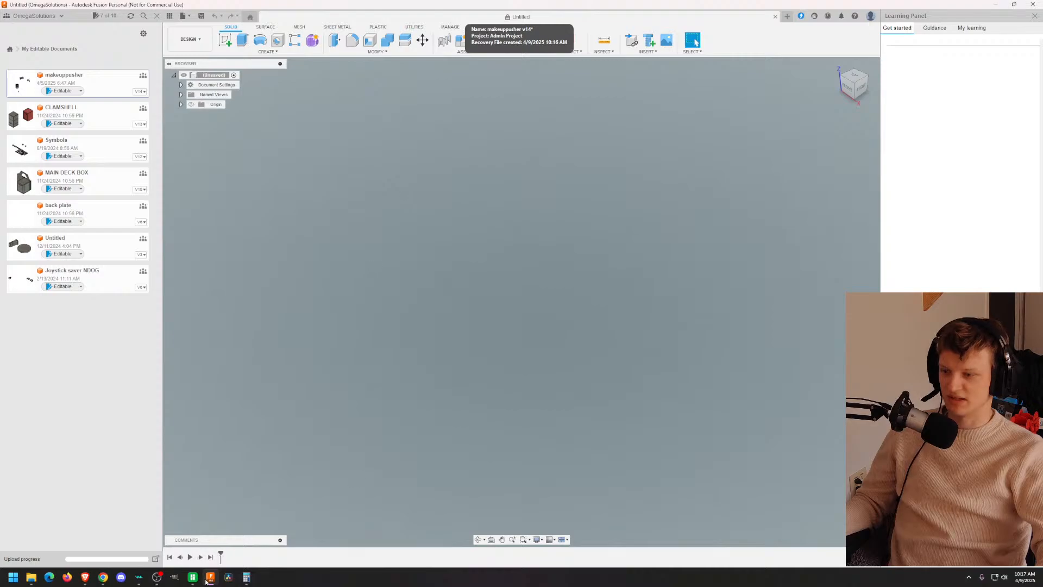
# Step: Open the recovered makeuppusher design with the slotted cylinder
pyautogui.moveTo(206, 582)
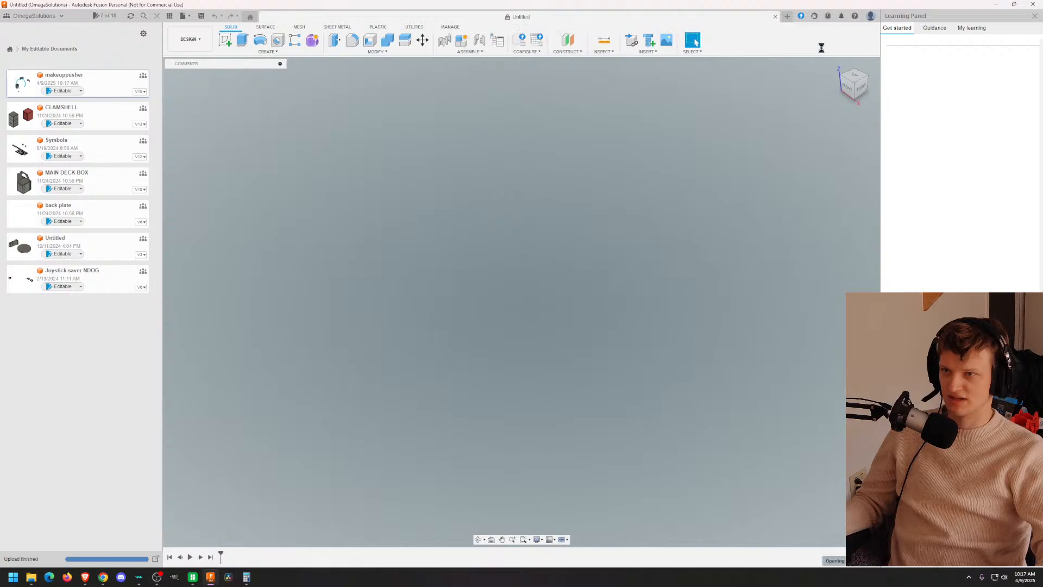
pyautogui.scroll(4, 435, 326)
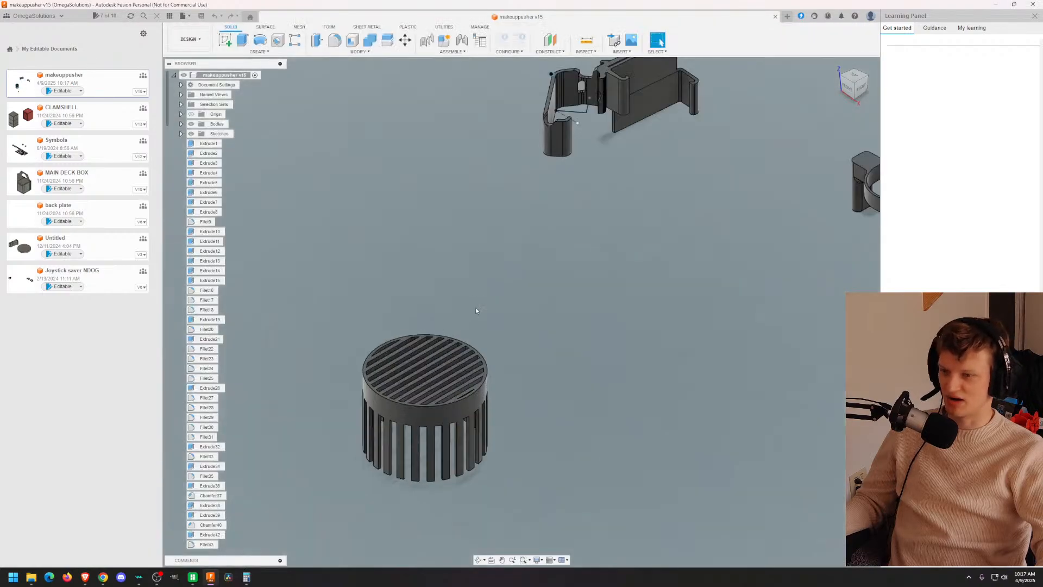
pyautogui.keyDown('shift'); pyautogui.moveTo(475, 308); pyautogui.dragTo(491, 181, button='middle'); pyautogui.keyUp('shift')
pyautogui.scroll(3, 492, 182)
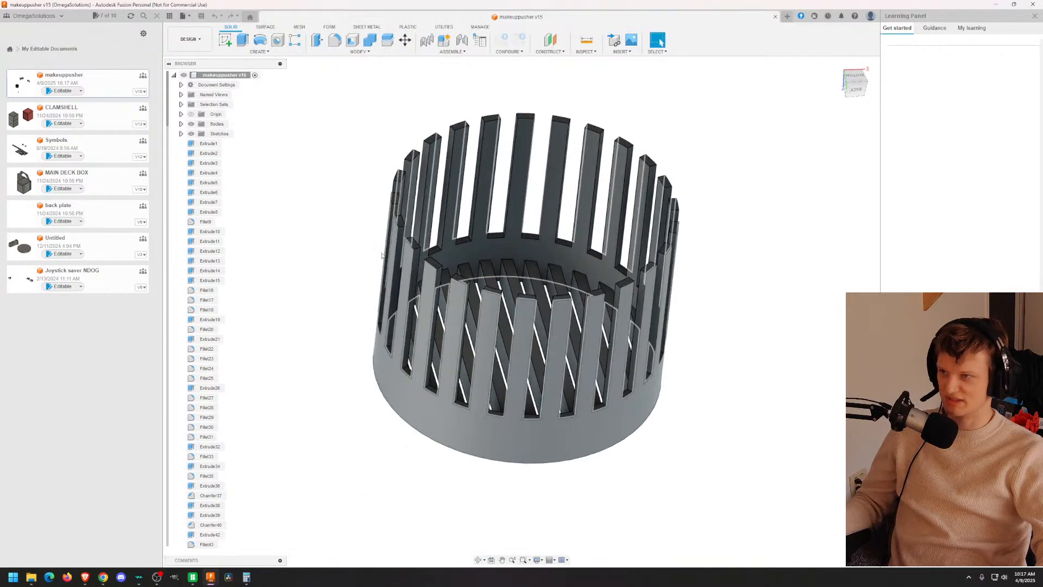
# Step: Reselect all the bar-to-rim corner edges stored in Selection Set2
pyautogui.click(181, 105)
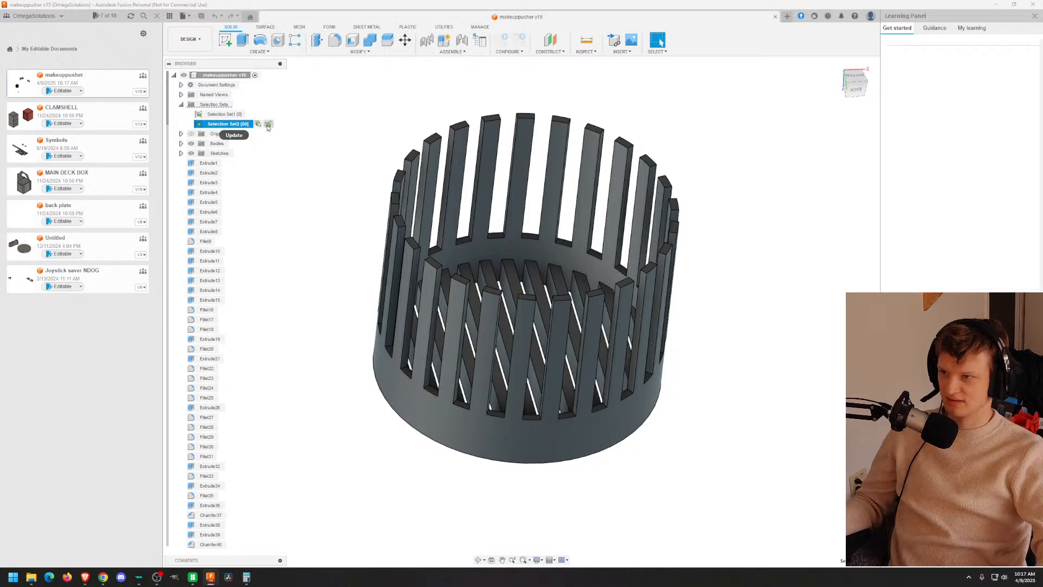
pyautogui.click(259, 124)
pyautogui.scroll(3, 659, 466)
pyautogui.moveTo(642, 437); pyautogui.dragTo(727, 461, button='middle')
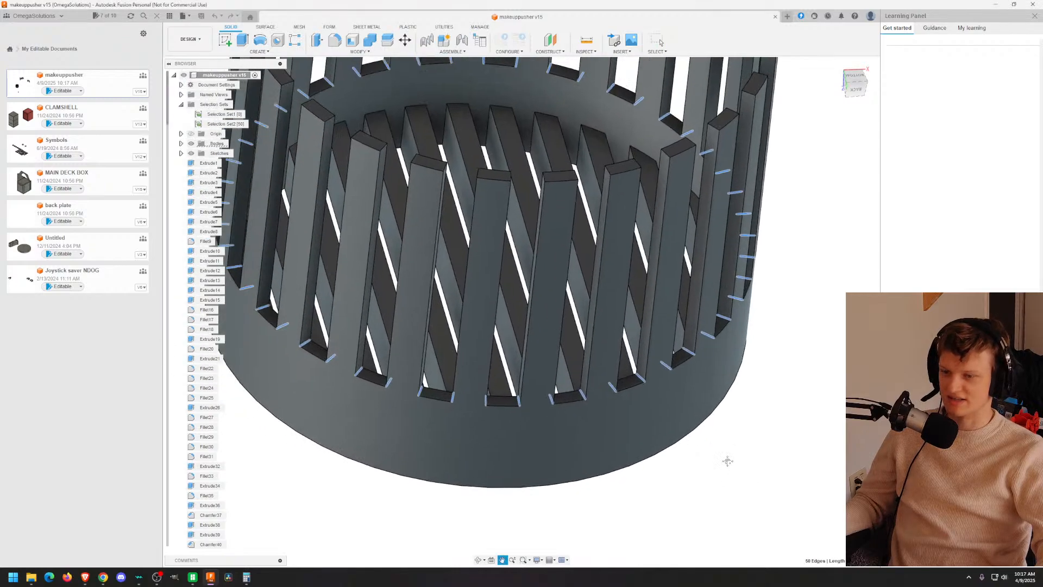
pyautogui.scroll(-5, 728, 516)
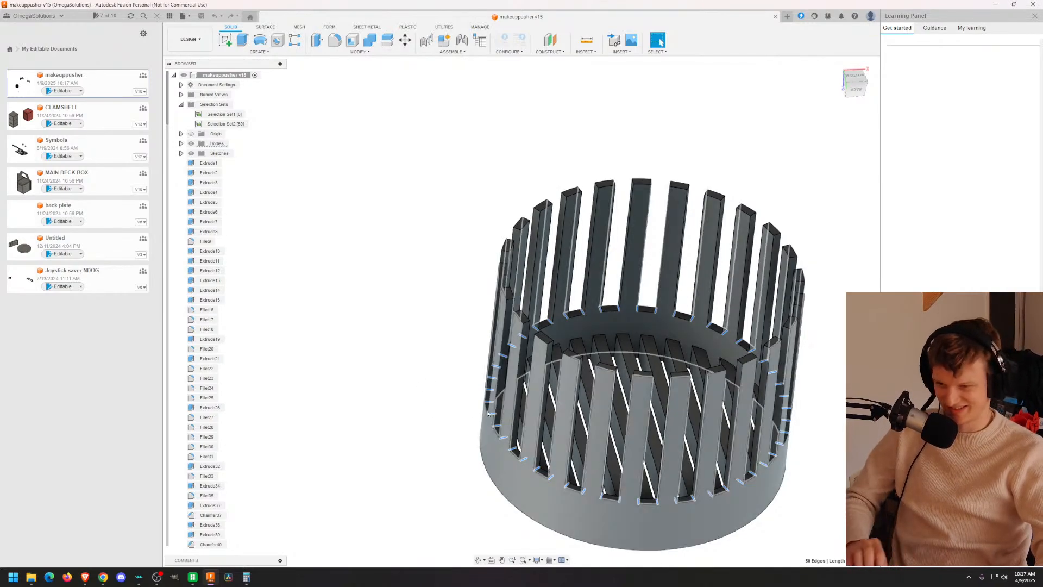
# Step: Start an equal-distance chamfer on the selected corner edges, trying distances of 5 mm and 2 mm
pyautogui.click(358, 51)
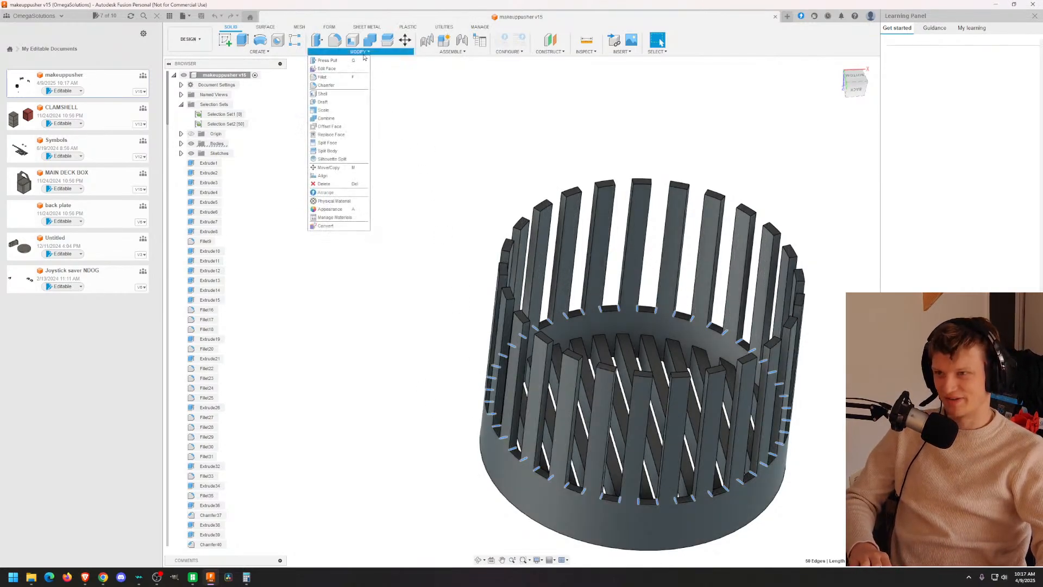
pyautogui.click(351, 86)
pyautogui.moveTo(427, 212); pyautogui.dragTo(231, 189, button='middle')
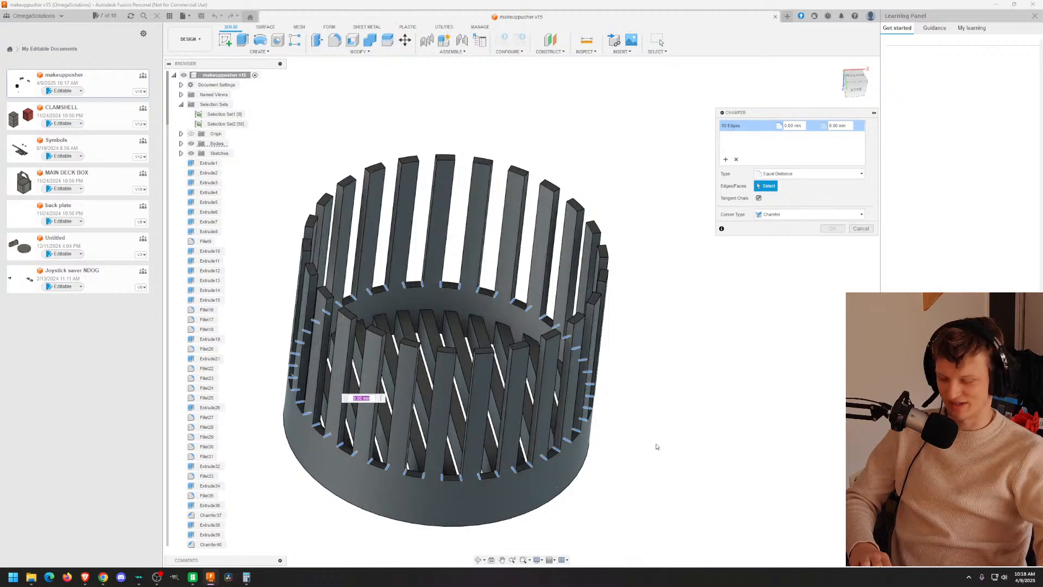
pyautogui.write('5')
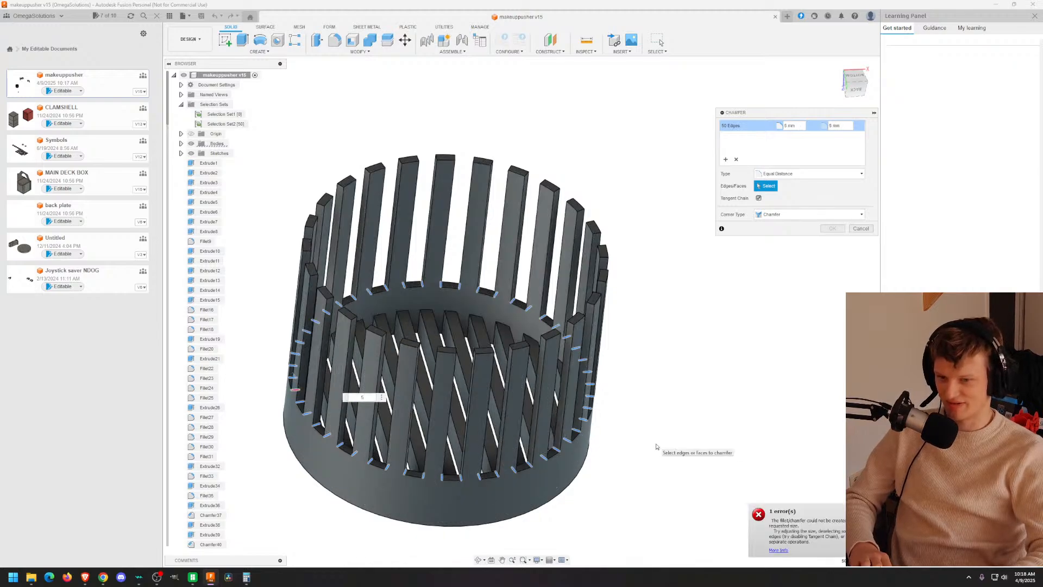
pyautogui.press('BackSpace')
pyautogui.write('2')
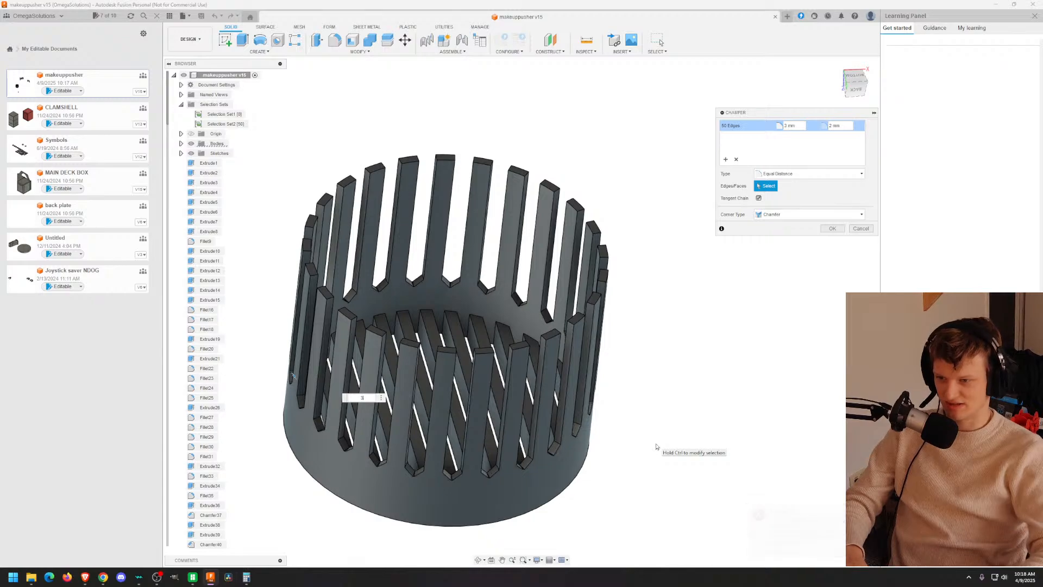
# Step: Try chamfer distances of 4, 3 and 3.1 mm on the corner edges and finish the chamfer
pyautogui.scroll(6, 578, 485)
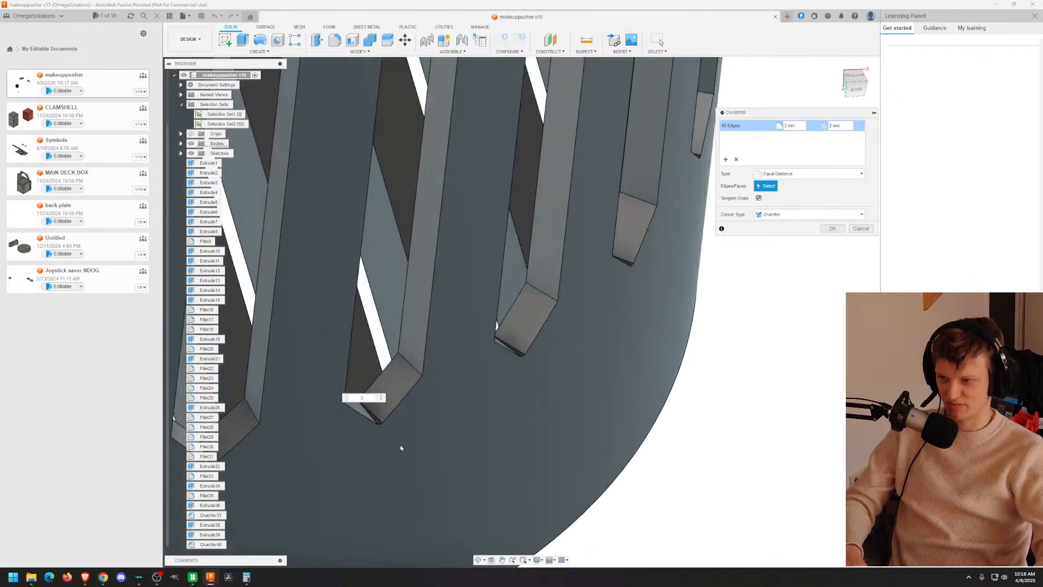
pyautogui.press('BackSpace')
pyautogui.write('4')
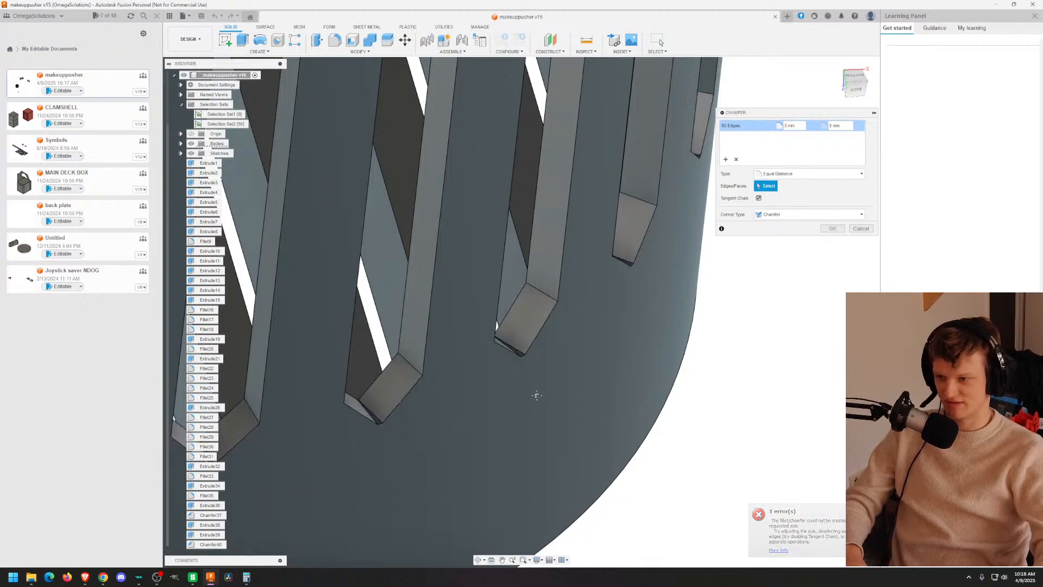
pyautogui.press('BackSpace')
pyautogui.write('3')
pyautogui.scroll(-4, 454, 468)
pyautogui.moveTo(454, 469); pyautogui.dragTo(478, 502, button='middle')
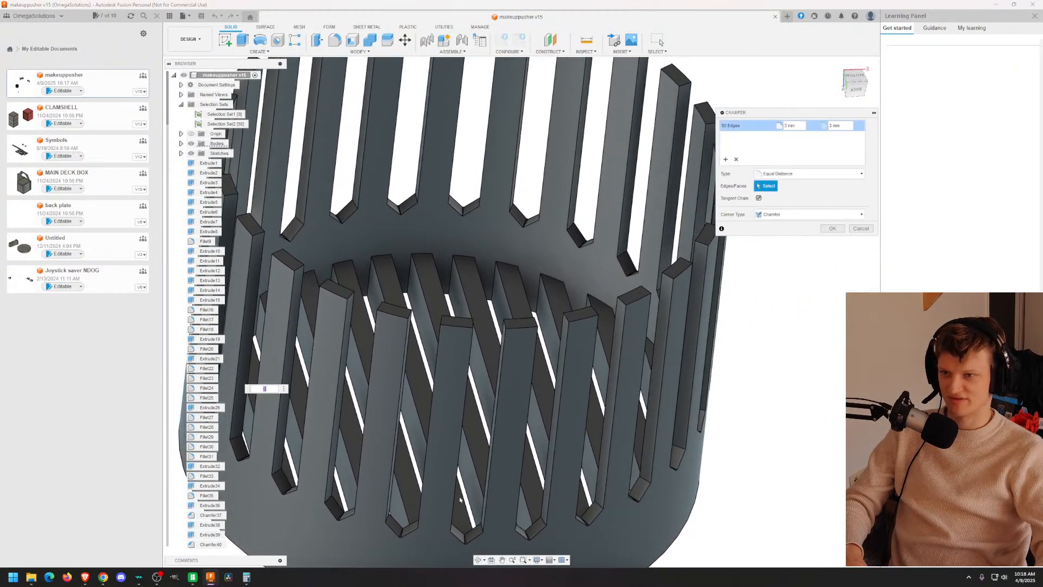
pyautogui.scroll(-2, 472, 478)
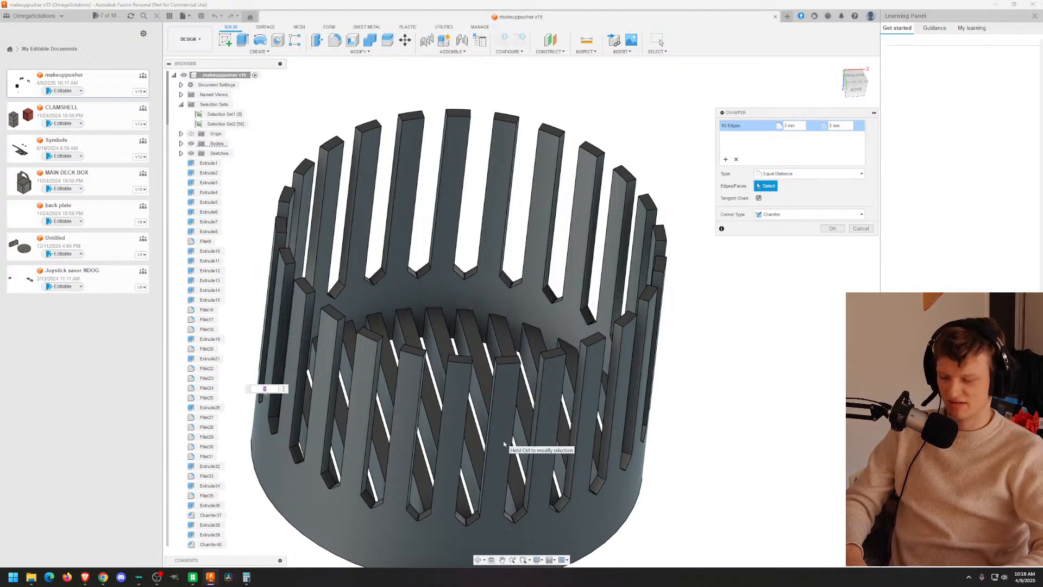
pyautogui.write('.5')
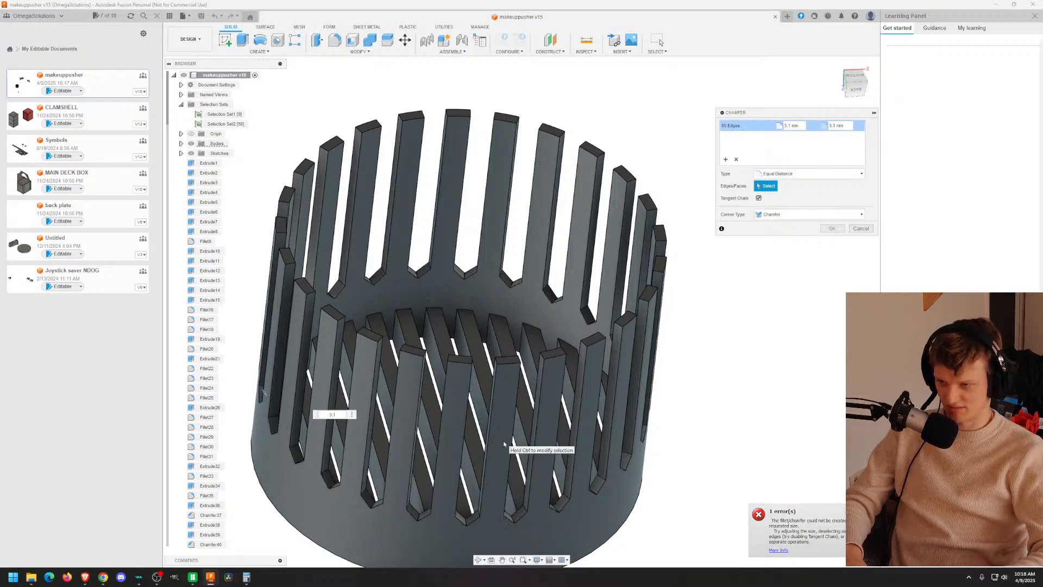
pyautogui.press('Escape')
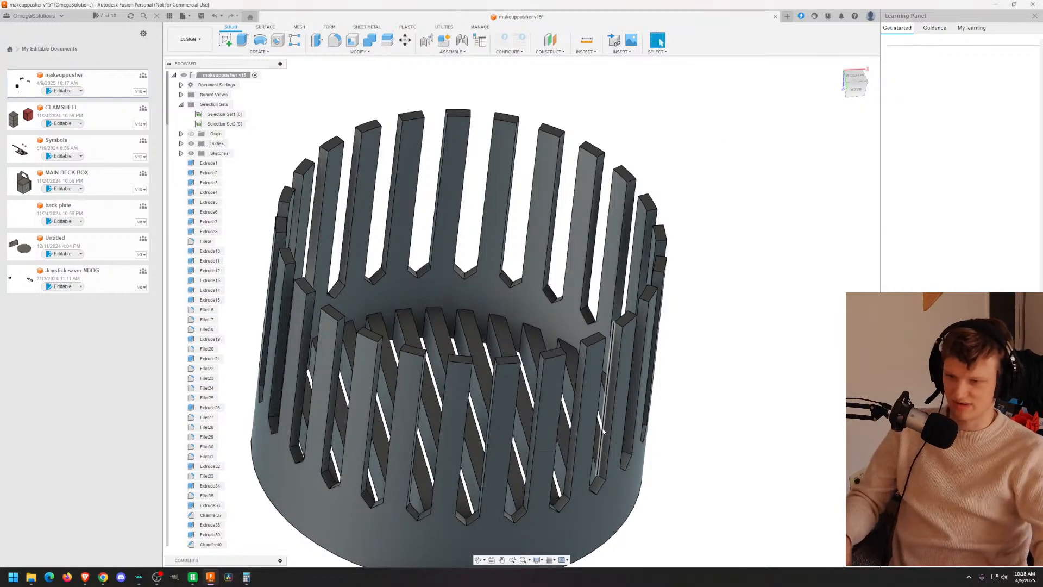
# Step: Inspect the pointed slot ends on the chamfered cylinder and undo the chamfer
pyautogui.scroll(-3, 663, 337)
pyautogui.keyDown('shift'); pyautogui.moveTo(689, 321); pyautogui.dragTo(752, 364, button='middle'); pyautogui.keyUp('shift')
pyautogui.keyDown('shift'); pyautogui.moveTo(703, 202); pyautogui.dragTo(706, 200, button='middle'); pyautogui.keyUp('shift')
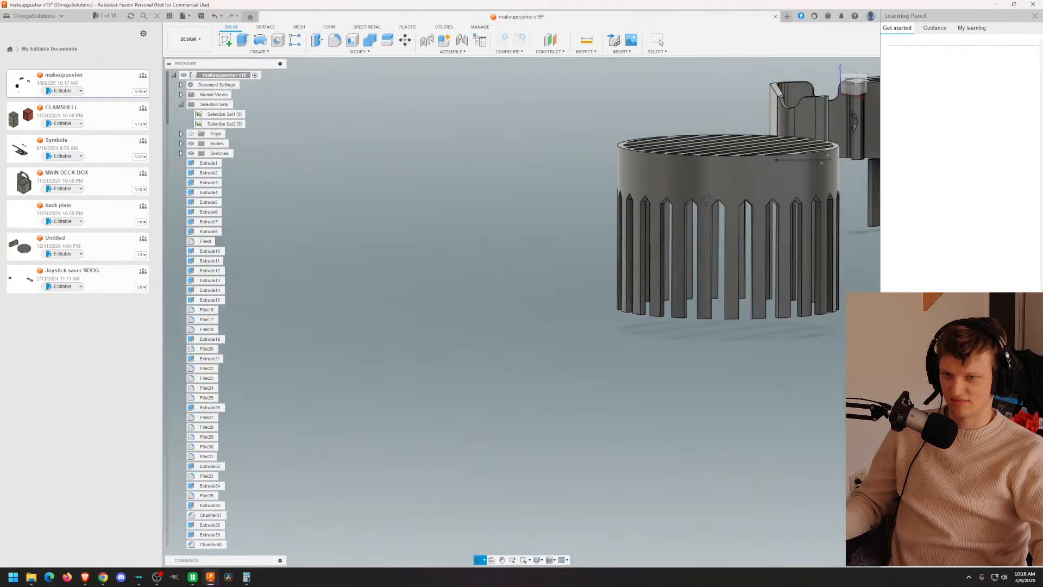
pyautogui.moveTo(706, 200); pyautogui.dragTo(633, 212, button='middle')
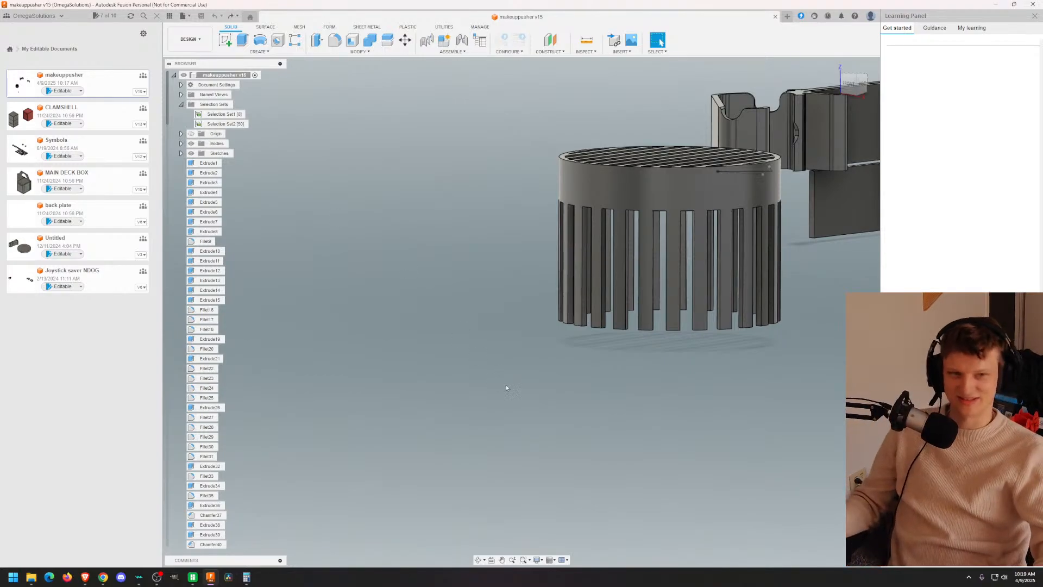
pyautogui.moveTo(615, 363); pyautogui.dragTo(546, 388, button='middle')
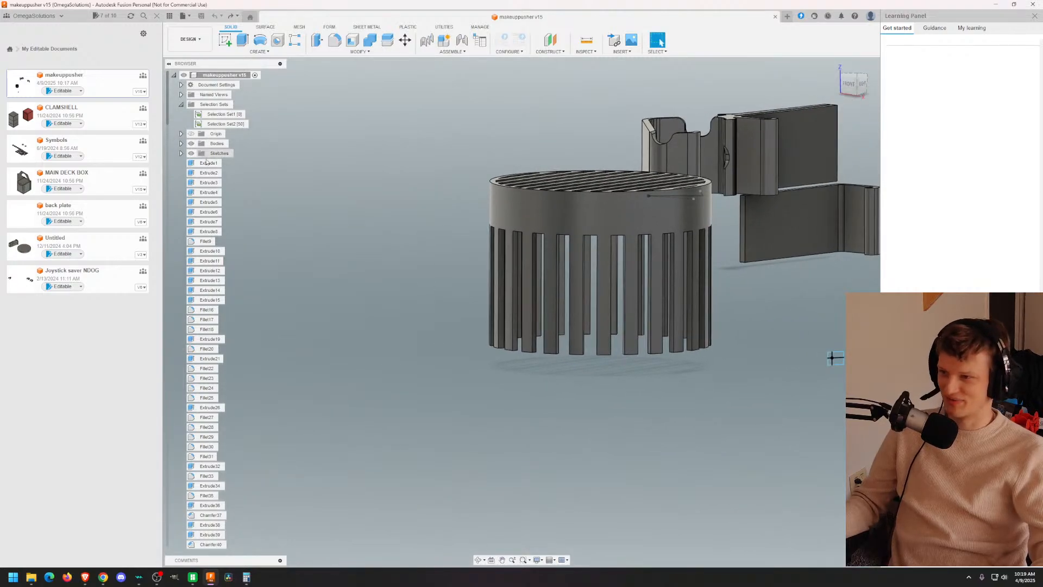
# Step: Show the hidden ring Body73 at the free ends of the cylinder's bars and check where the two bodies overlap
pyautogui.click(180, 144)
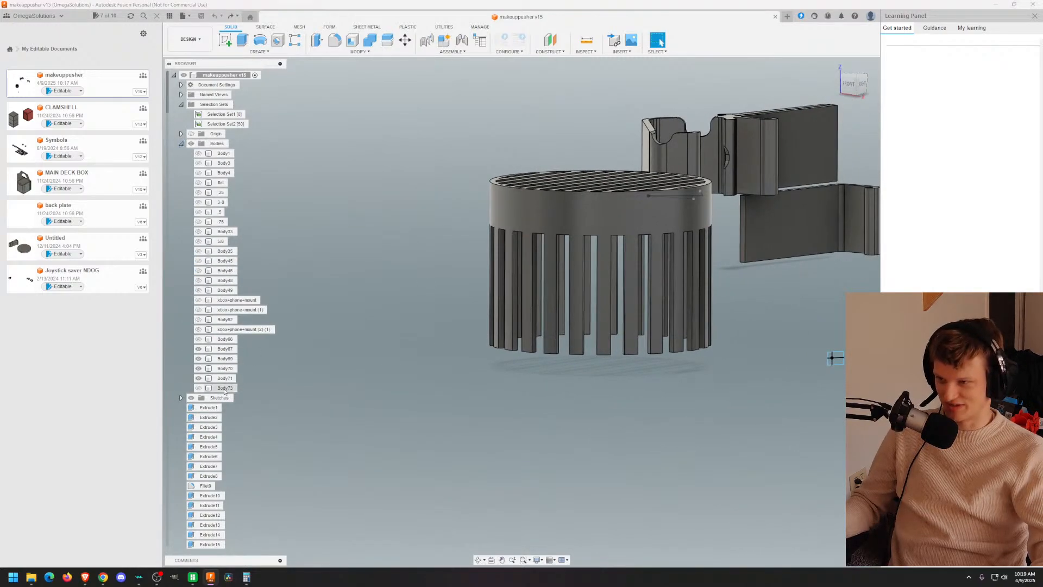
pyautogui.click(198, 388)
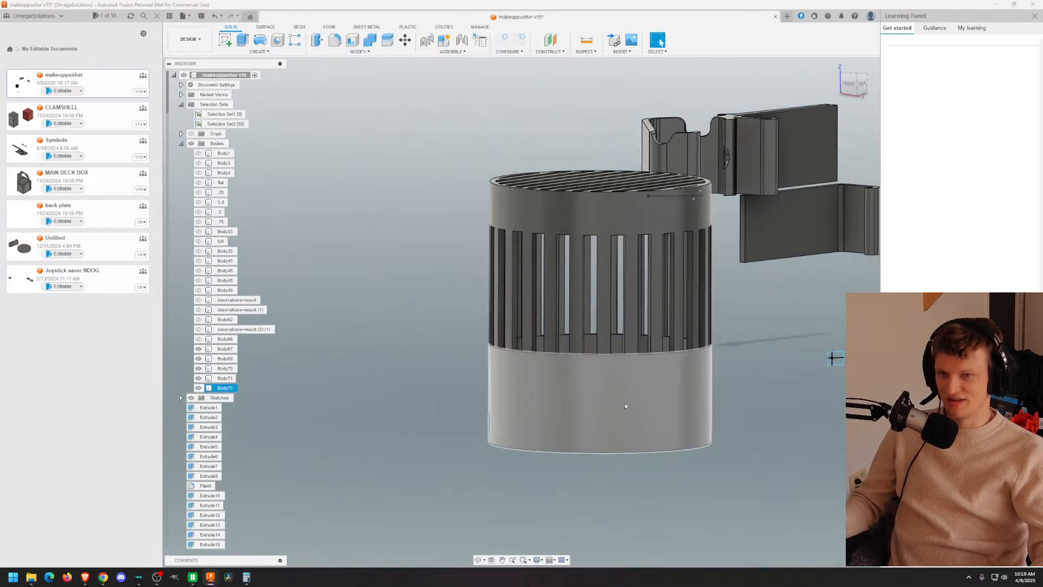
pyautogui.keyDown('shift'); pyautogui.moveTo(543, 304); pyautogui.dragTo(526, 109, button='middle'); pyautogui.keyUp('shift')
pyautogui.scroll(6, 585, 150)
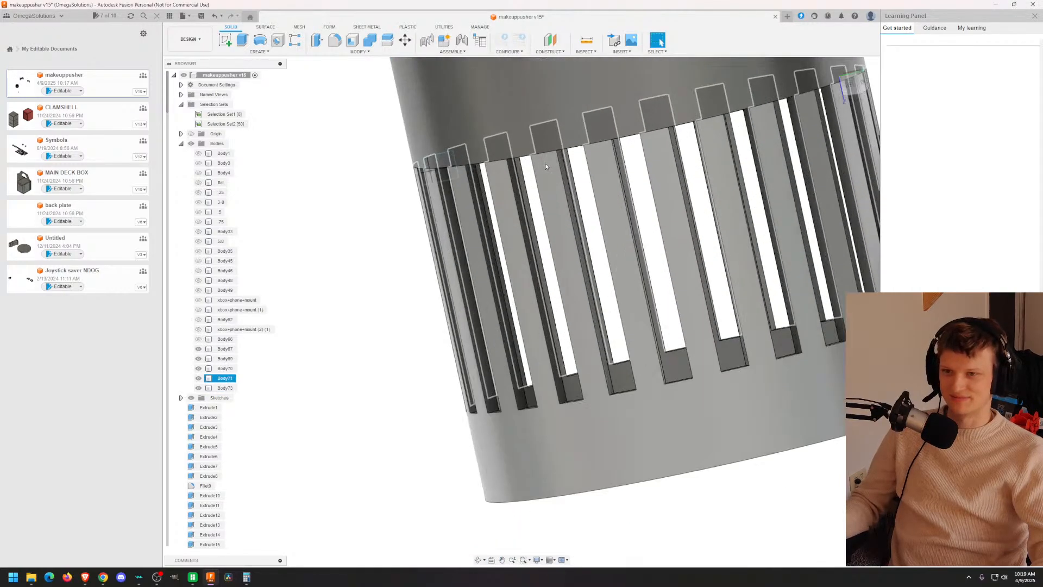
pyautogui.click(619, 153)
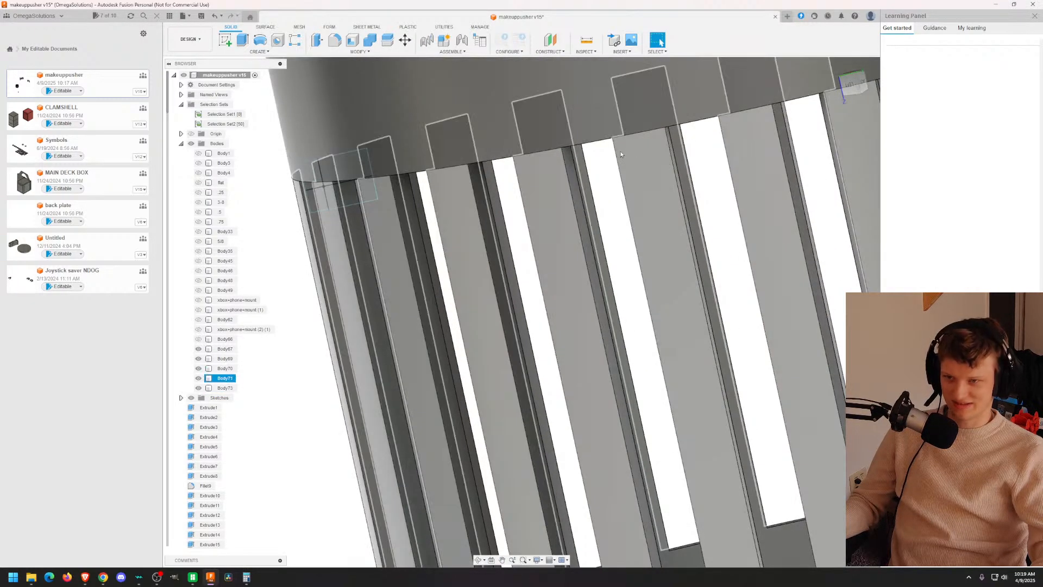
pyautogui.scroll(-10, 621, 154)
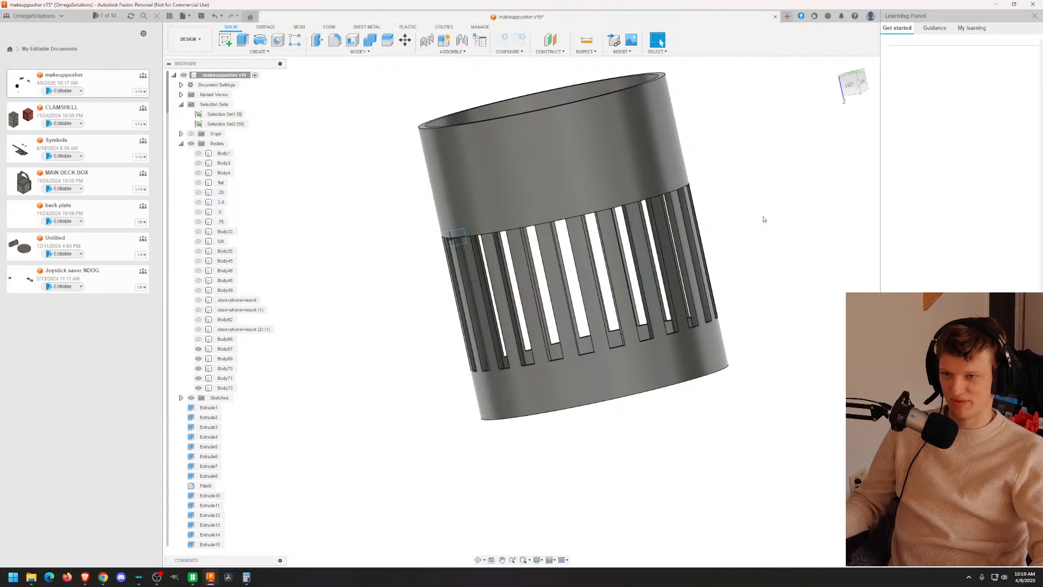
# Step: Combine Body73 with the slotted Body71 using the Join operation
pyautogui.keyDown('shift'); pyautogui.moveTo(761, 216); pyautogui.dragTo(797, 185, button='middle'); pyautogui.keyUp('shift')
pyautogui.keyDown('shift'); pyautogui.moveTo(796, 185); pyautogui.dragTo(759, 188); pyautogui.keyUp('shift')
pyautogui.keyDown('shift'); pyautogui.moveTo(759, 188); pyautogui.dragTo(766, 205, button='middle'); pyautogui.keyUp('shift')
pyautogui.click(225, 388)
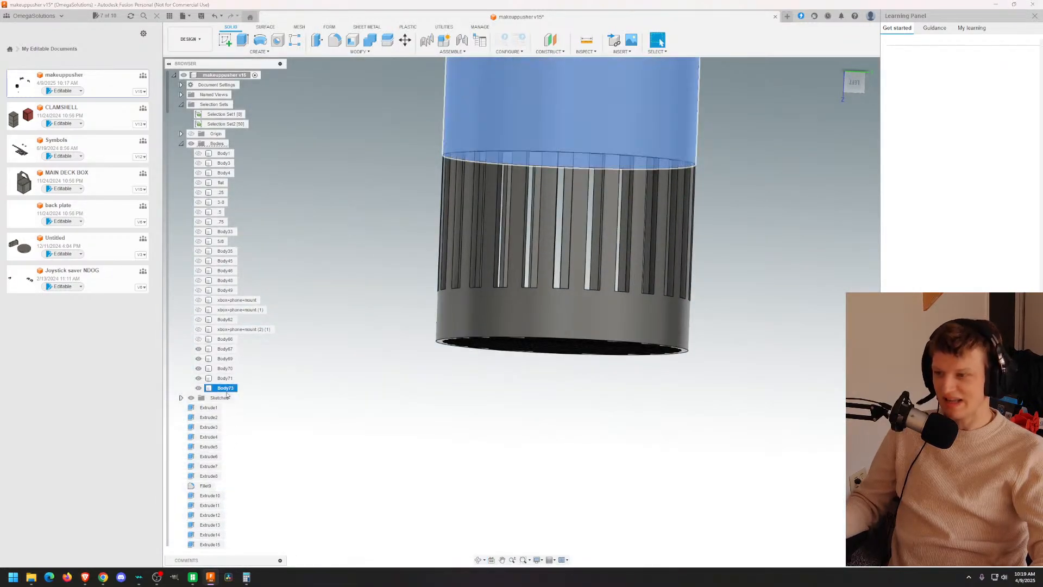
pyautogui.keyDown('ctrl'); pyautogui.click(227, 379); pyautogui.keyUp('ctrl')
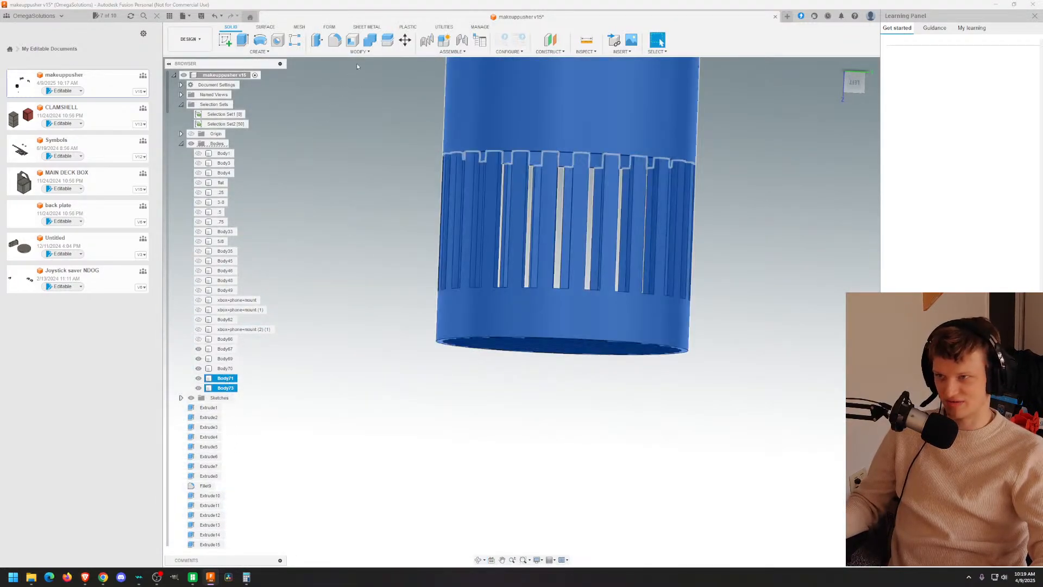
pyautogui.click(372, 44)
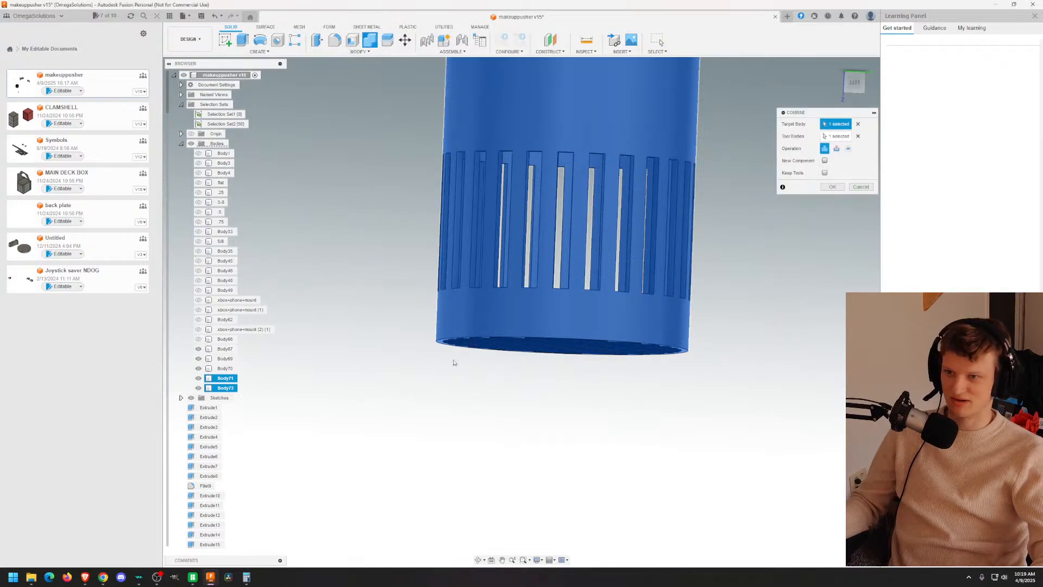
pyautogui.click(831, 187)
# Step: Select one corner edge at the slot end of each of four neighbouring slots on the joined cylinder body
pyautogui.scroll(5, 600, 232)
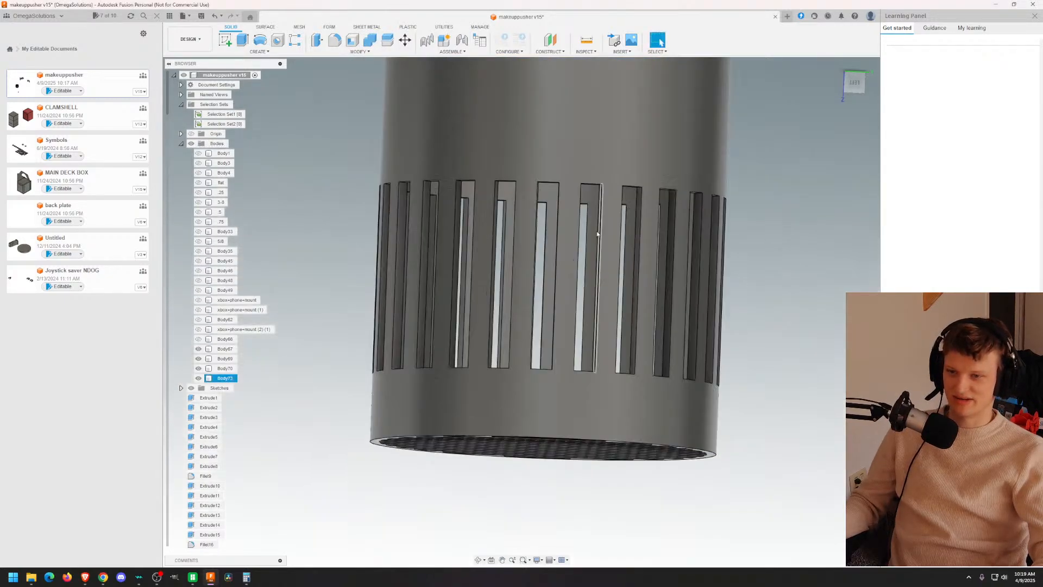
pyautogui.keyDown('shift'); pyautogui.moveTo(559, 205); pyautogui.dragTo(542, 176, button='middle'); pyautogui.keyUp('shift')
pyautogui.scroll(8, 542, 184)
pyautogui.click(511, 285)
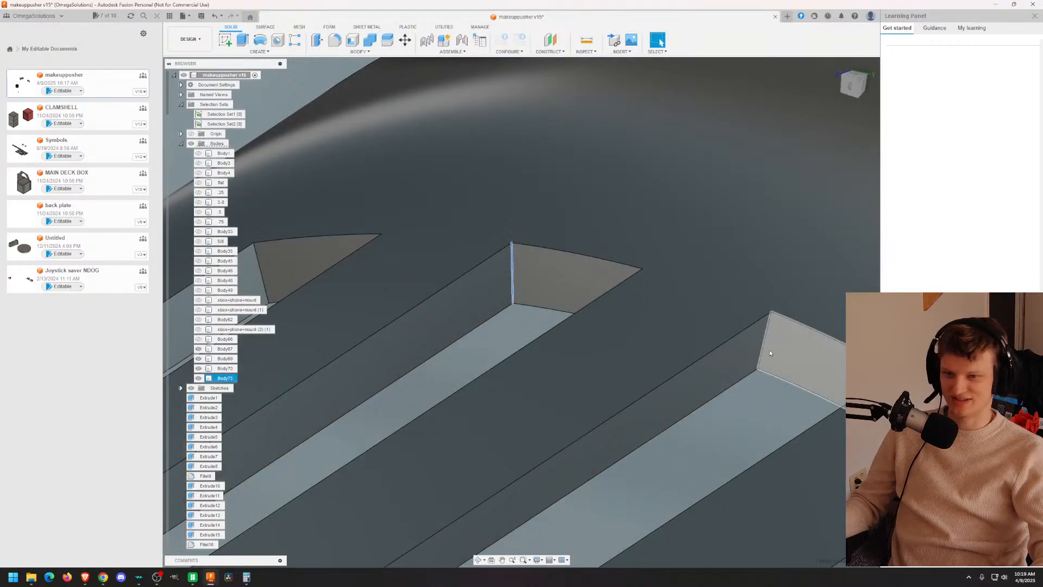
pyautogui.click(756, 354)
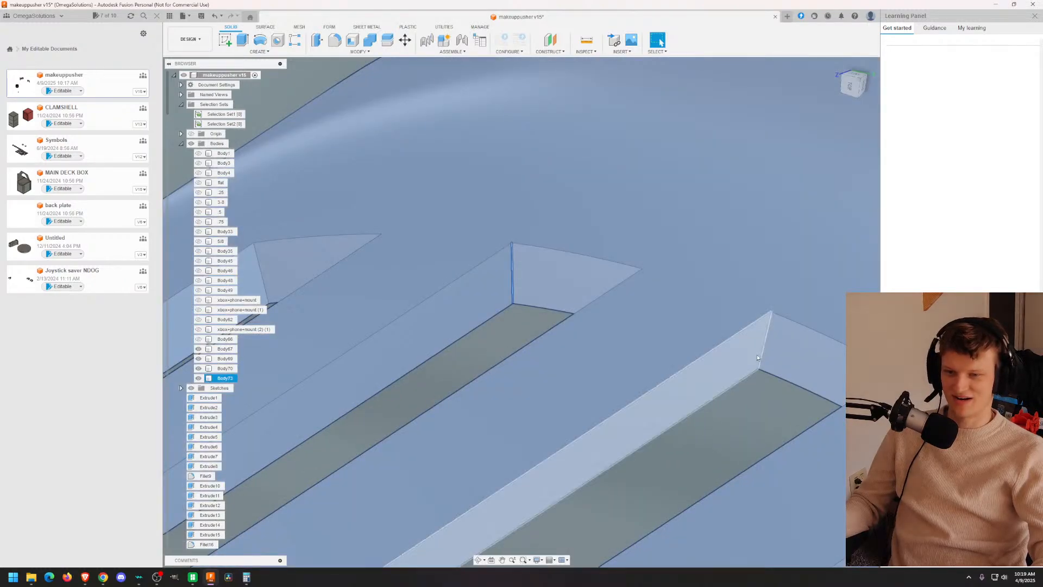
pyautogui.click(766, 351)
pyautogui.click(764, 348)
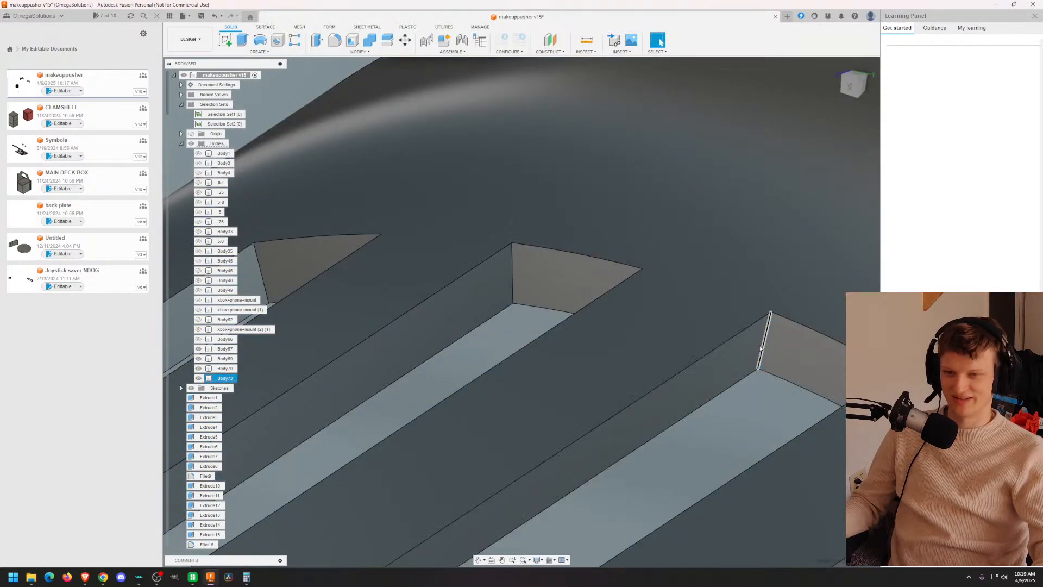
pyautogui.keyDown('ctrl'); pyautogui.click(512, 277); pyautogui.keyUp('ctrl')
pyautogui.moveTo(465, 246); pyautogui.dragTo(697, 226, button='middle')
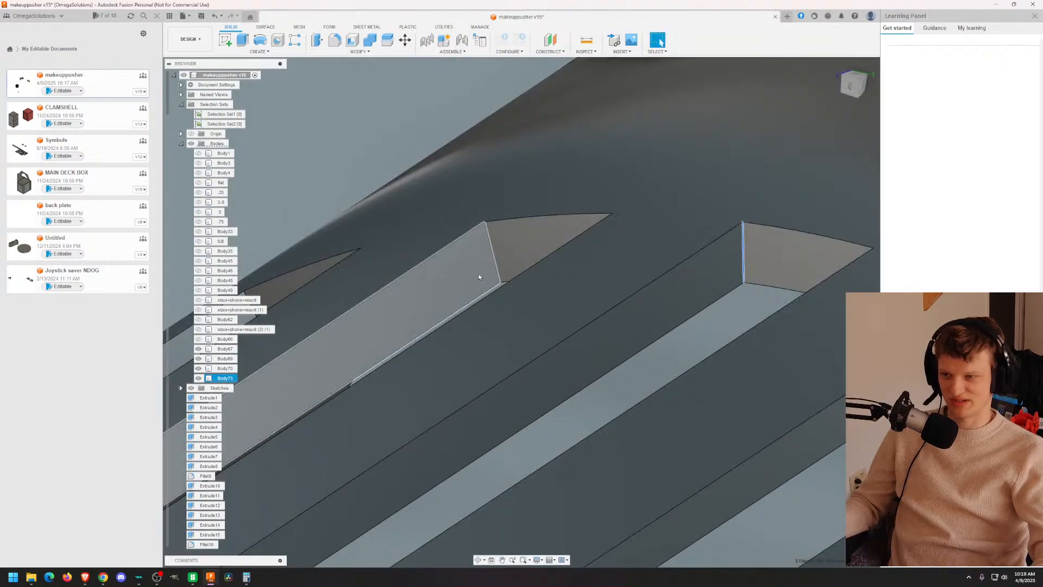
pyautogui.keyDown('ctrl'); pyautogui.click(493, 251); pyautogui.keyUp('ctrl')
pyautogui.moveTo(474, 262); pyautogui.dragTo(604, 241, button='middle')
pyautogui.keyDown('ctrl'); pyautogui.click(386, 294); pyautogui.keyUp('ctrl')
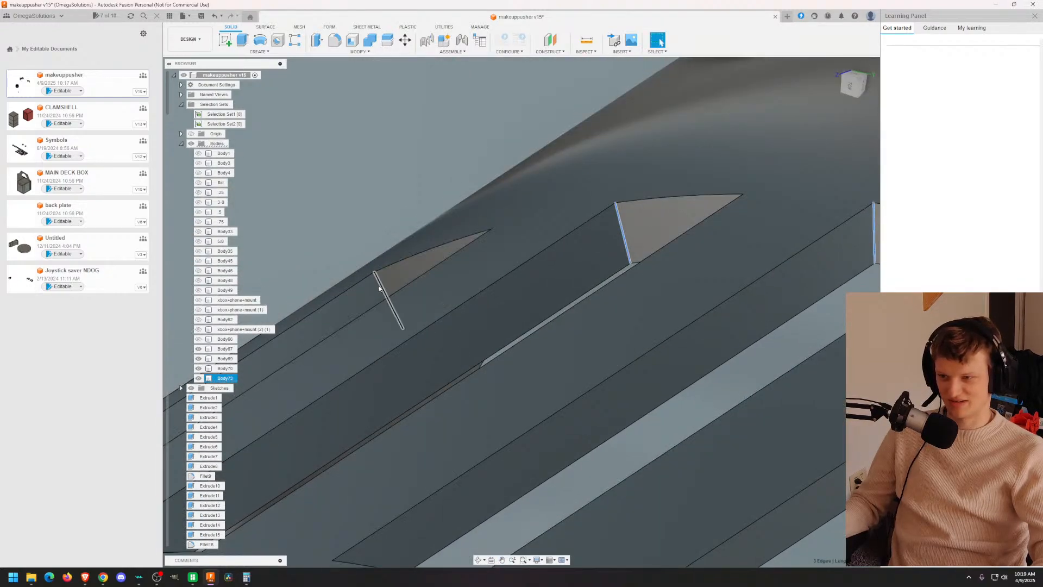
# Step: Add the visible corner edges at the ends of the next slots around the cylinder to the edge selection
pyautogui.scroll(-8, 645, 272)
pyautogui.scroll(5, 633, 204)
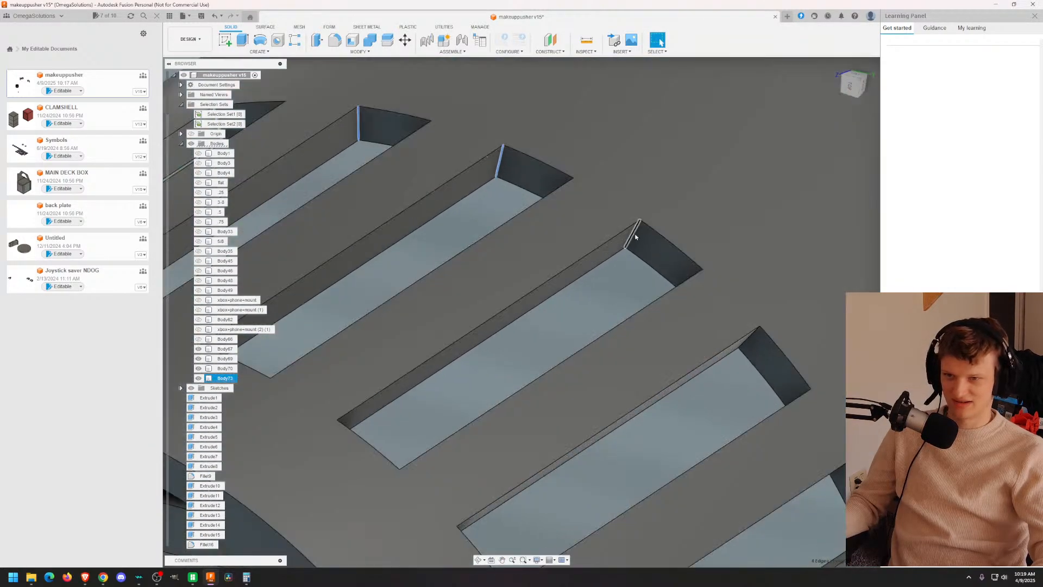
pyautogui.keyDown('ctrl'); pyautogui.click(739, 351); pyautogui.keyUp('ctrl')
pyautogui.scroll(5, 744, 348)
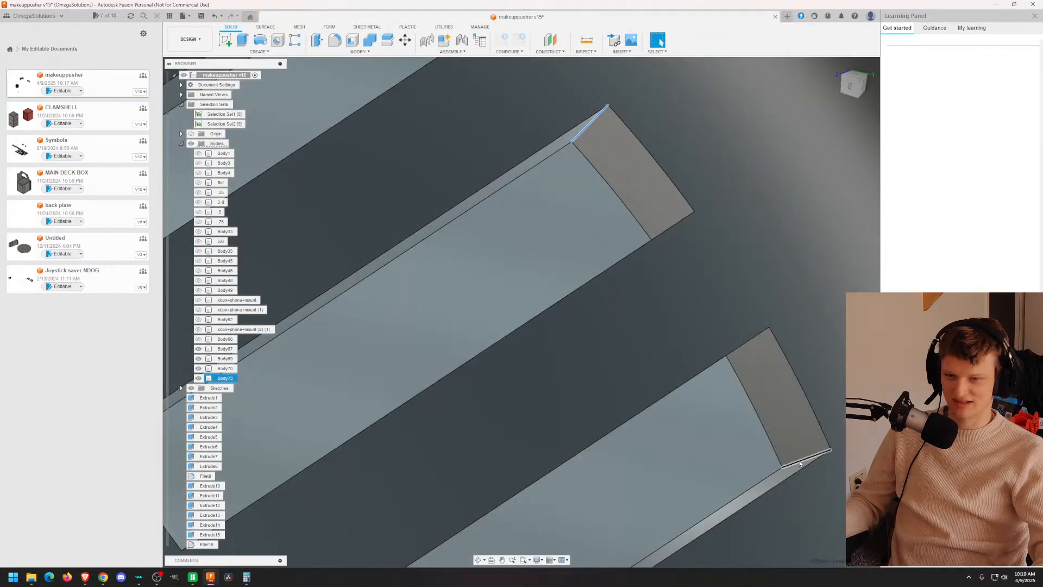
pyautogui.keyDown('ctrl'); pyautogui.click(805, 459); pyautogui.keyUp('ctrl')
pyautogui.moveTo(805, 459); pyautogui.dragTo(517, 131, button='middle')
pyautogui.keyDown('ctrl'); pyautogui.click(603, 384); pyautogui.keyUp('ctrl')
pyautogui.moveTo(603, 385); pyautogui.dragTo(577, 184, button='middle')
# Step: Extend the edge selection with one corner edge on each of the following three slots towards the cylinder's far side
pyautogui.keyDown('ctrl'); pyautogui.click(601, 446); pyautogui.keyUp('ctrl')
pyautogui.keyDown('ctrl'); pyautogui.click(593, 443); pyautogui.keyUp('ctrl')
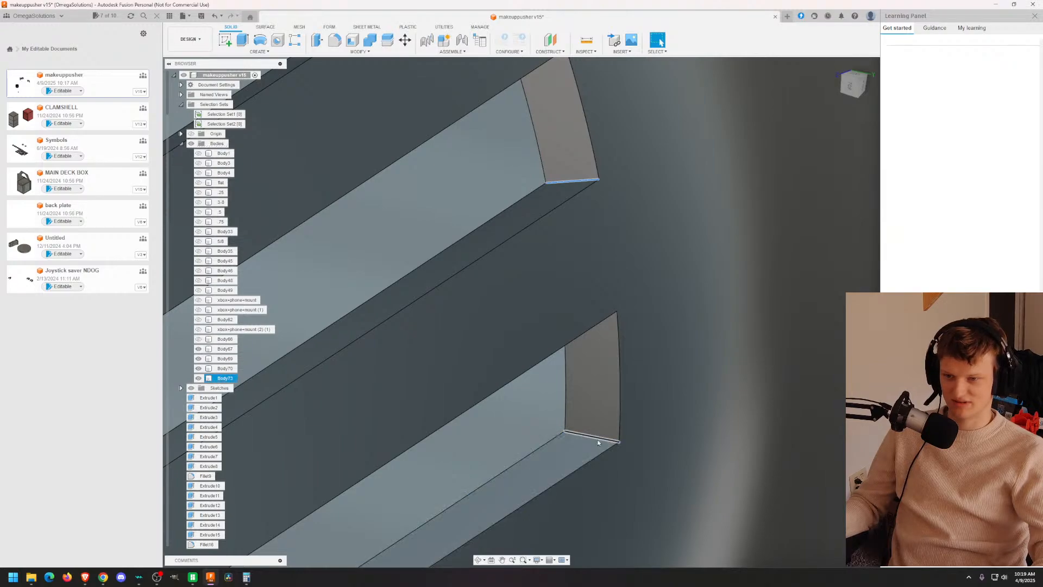
pyautogui.keyDown('ctrl'); pyautogui.click(599, 438); pyautogui.keyUp('ctrl')
pyautogui.moveTo(599, 438); pyautogui.dragTo(582, 95, button='middle')
pyautogui.keyDown('ctrl'); pyautogui.click(537, 339); pyautogui.keyUp('ctrl')
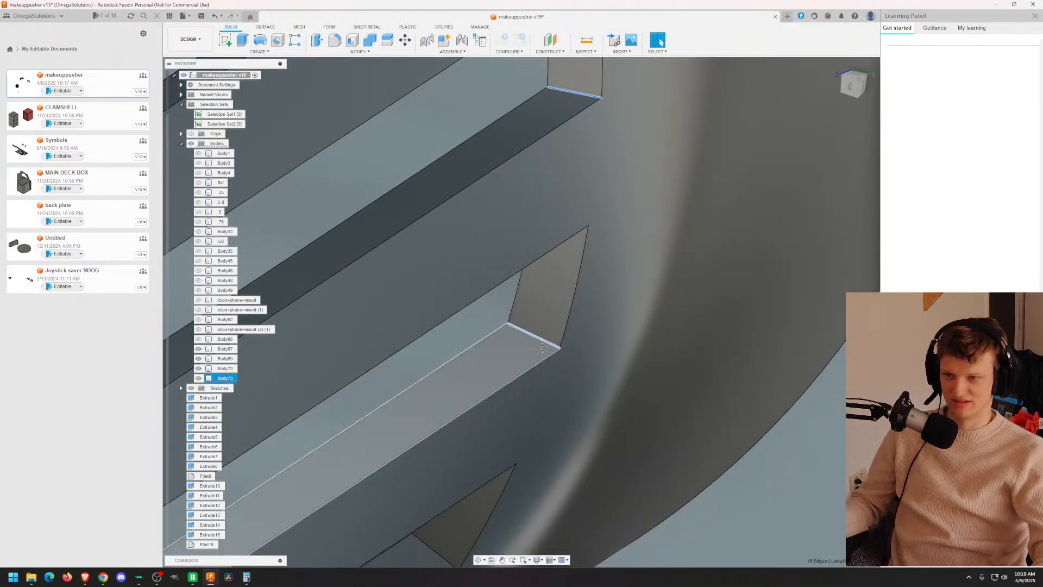
pyautogui.moveTo(536, 346); pyautogui.dragTo(638, 232, button='middle')
pyautogui.keyDown('ctrl'); pyautogui.click(538, 438); pyautogui.keyUp('ctrl')
pyautogui.moveTo(538, 438); pyautogui.dragTo(704, 152, button='middle')
# Step: Add the still unselected opposite corner edges at the slot ends to the selection, working around the cylinder
pyautogui.scroll(-4, 671, 258)
pyautogui.scroll(5, 674, 252)
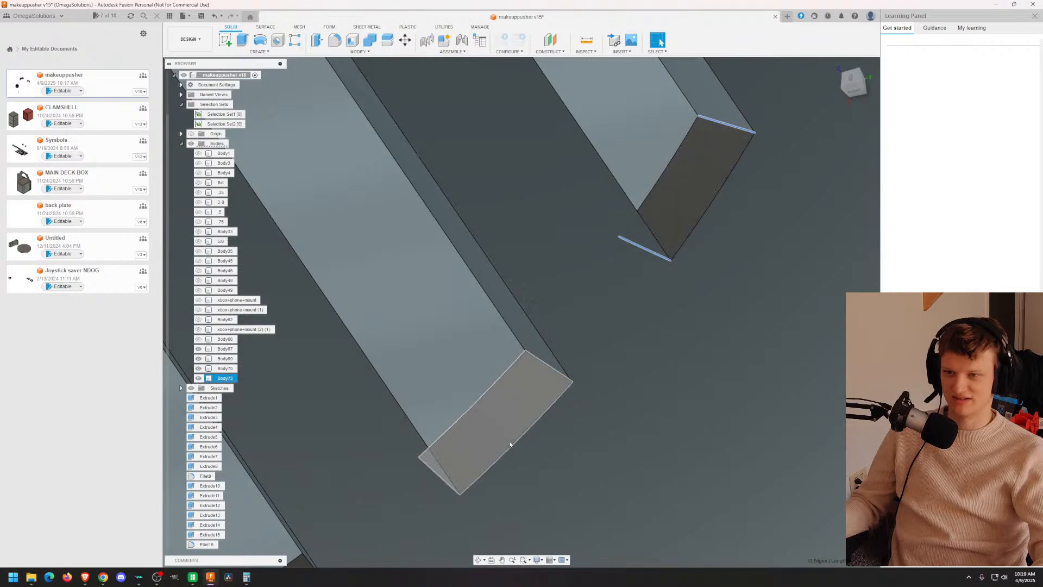
pyautogui.click(544, 363)
pyautogui.keyDown('shift'); pyautogui.moveTo(504, 406); pyautogui.dragTo(467, 426, button='middle'); pyautogui.keyUp('shift')
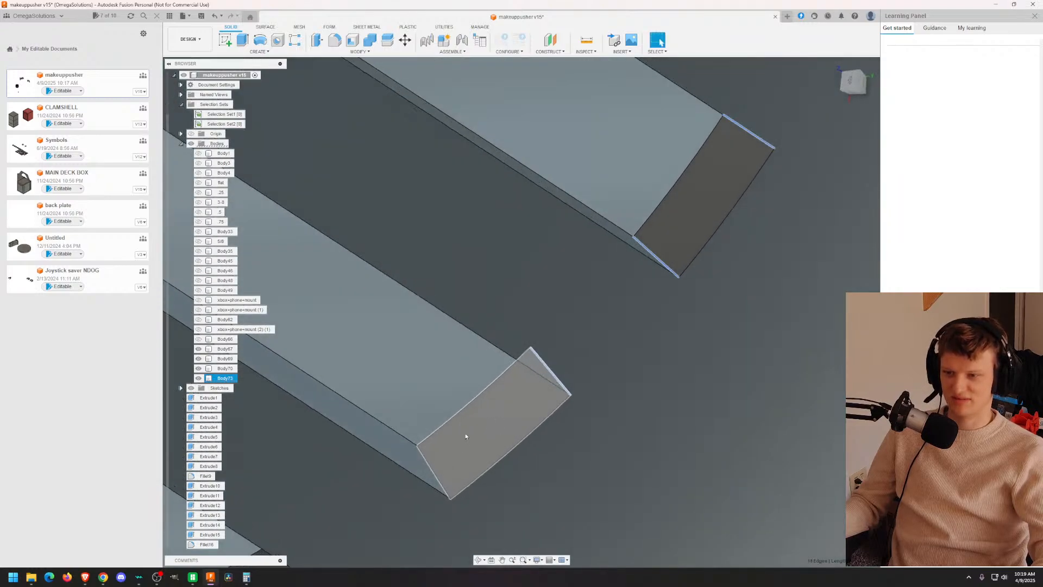
pyautogui.keyDown('ctrl'); pyautogui.click(433, 476); pyautogui.keyUp('ctrl')
pyautogui.scroll(-6, 597, 419)
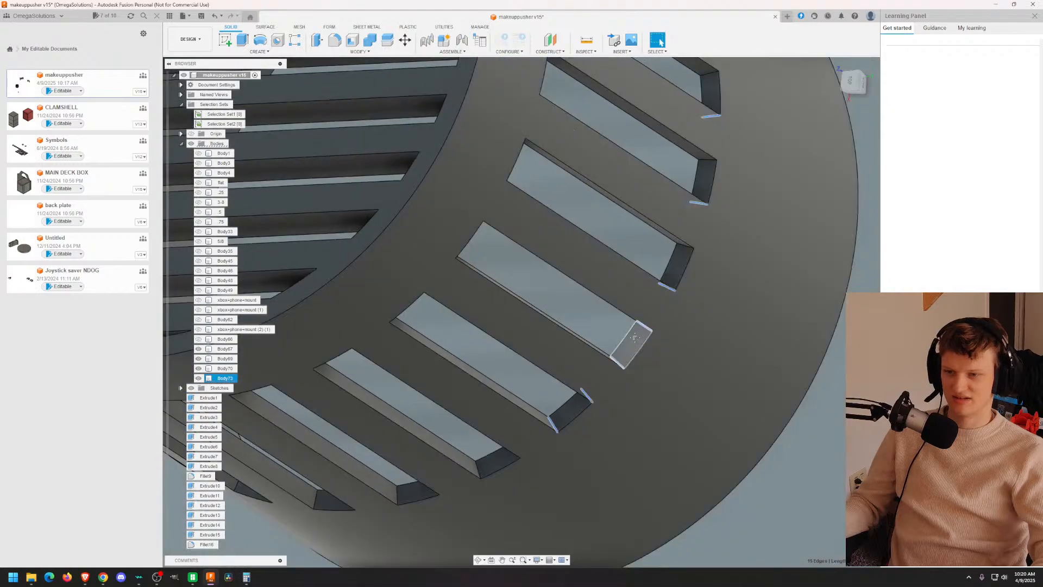
pyautogui.moveTo(682, 283); pyautogui.dragTo(640, 384, button='middle')
pyautogui.keyDown('shift'); pyautogui.moveTo(662, 345); pyautogui.dragTo(642, 350, button='middle'); pyautogui.keyUp('shift')
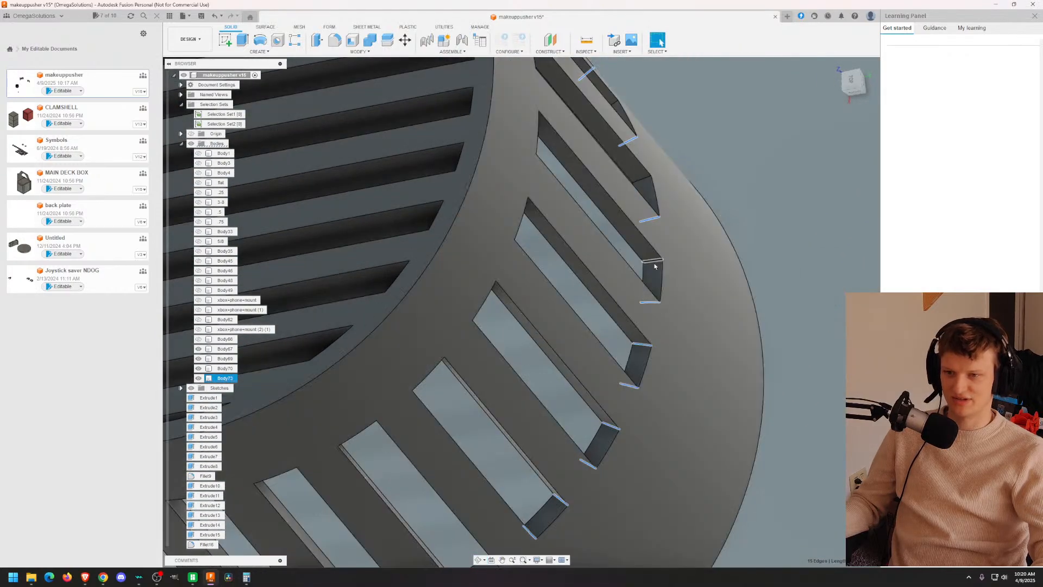
pyautogui.keyDown('shift'); pyautogui.moveTo(672, 141); pyautogui.dragTo(616, 239, button='middle'); pyautogui.keyUp('shift')
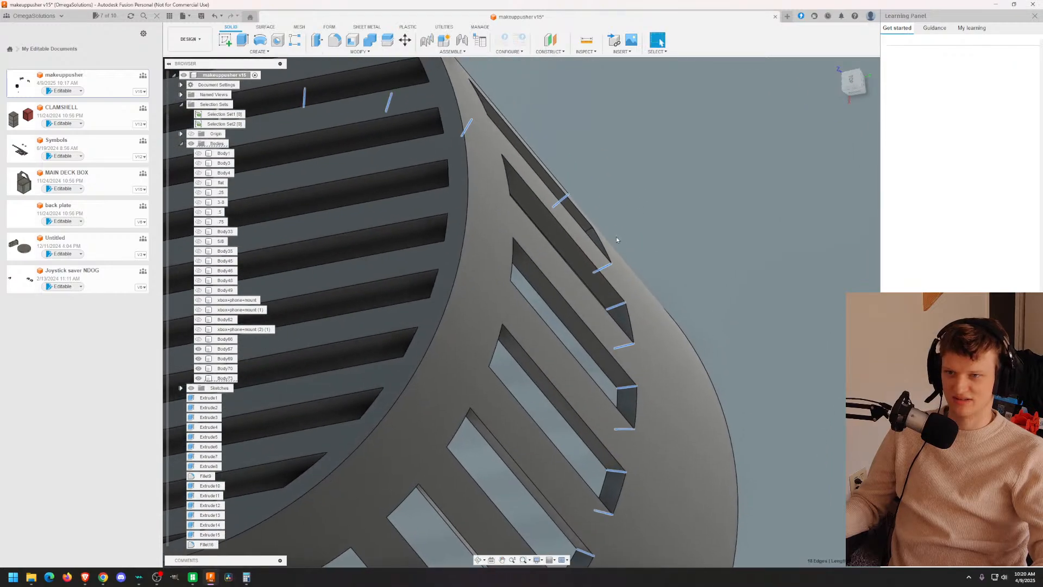
pyautogui.keyDown('shift'); pyautogui.click(590, 232); pyautogui.keyUp('shift')
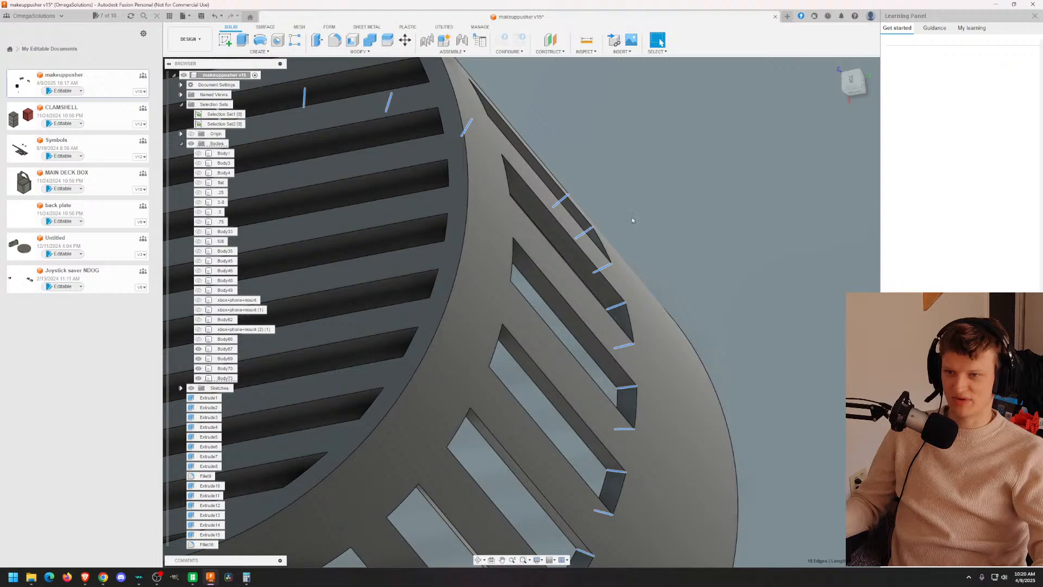
# Step: Add the missing end-corner edge of the first cylinder side slot, at the end away from the grille, to the edge selection
pyautogui.keyDown('shift'); pyautogui.moveTo(632, 220); pyautogui.dragTo(625, 291, button='middle'); pyautogui.keyUp('shift')
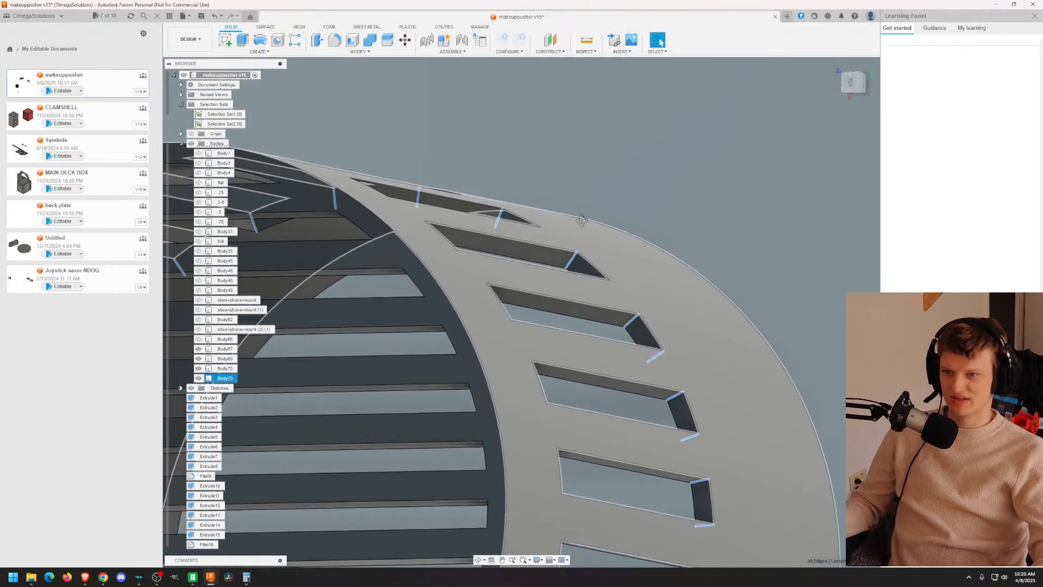
pyautogui.keyDown('shift'); pyautogui.moveTo(581, 219); pyautogui.dragTo(601, 233, button='middle'); pyautogui.keyUp('shift')
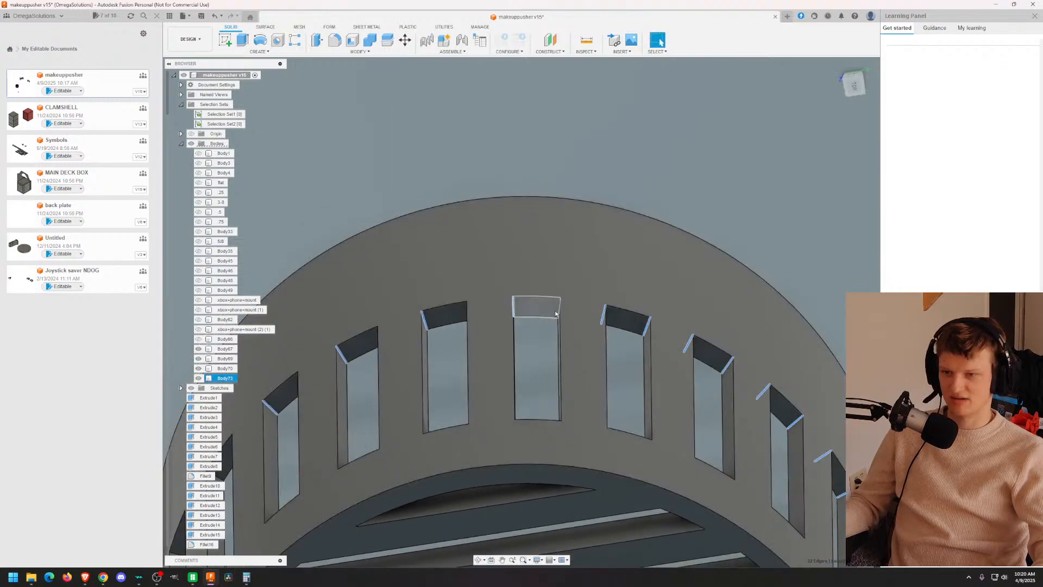
pyautogui.keyDown('shift'); pyautogui.moveTo(558, 319); pyautogui.dragTo(568, 309, button='middle'); pyautogui.keyUp('shift')
pyautogui.scroll(4, 565, 309)
pyautogui.keyDown('ctrl'); pyautogui.click(553, 323); pyautogui.keyUp('ctrl')
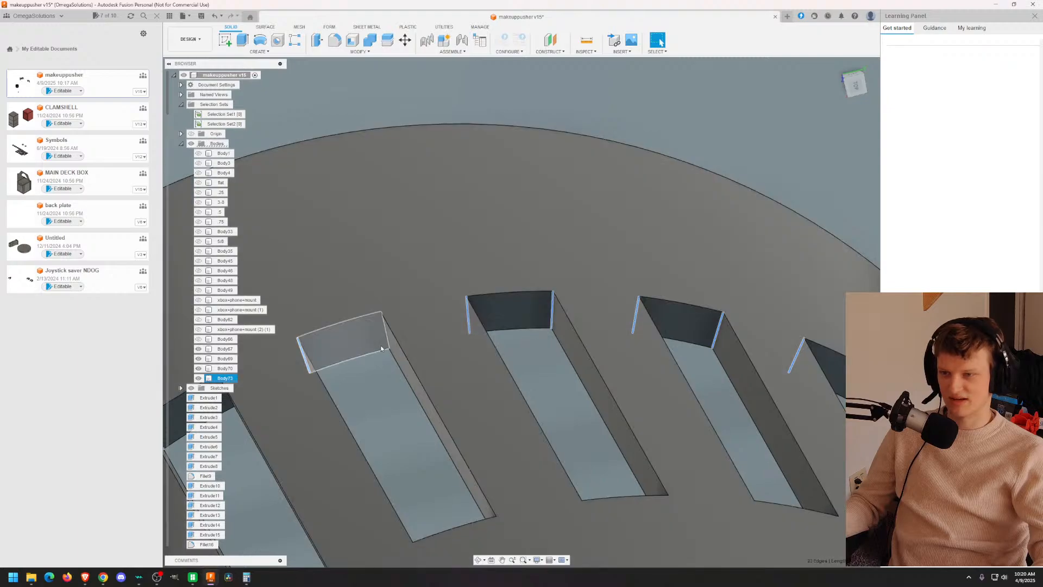
pyautogui.moveTo(381, 348)
pyautogui.keyDown('shift'); pyautogui.mouseDown(button='middle')
pyautogui.moveTo(439, 357)
pyautogui.moveTo(397, 360)
pyautogui.mouseUp(button='middle'); pyautogui.keyUp('shift')
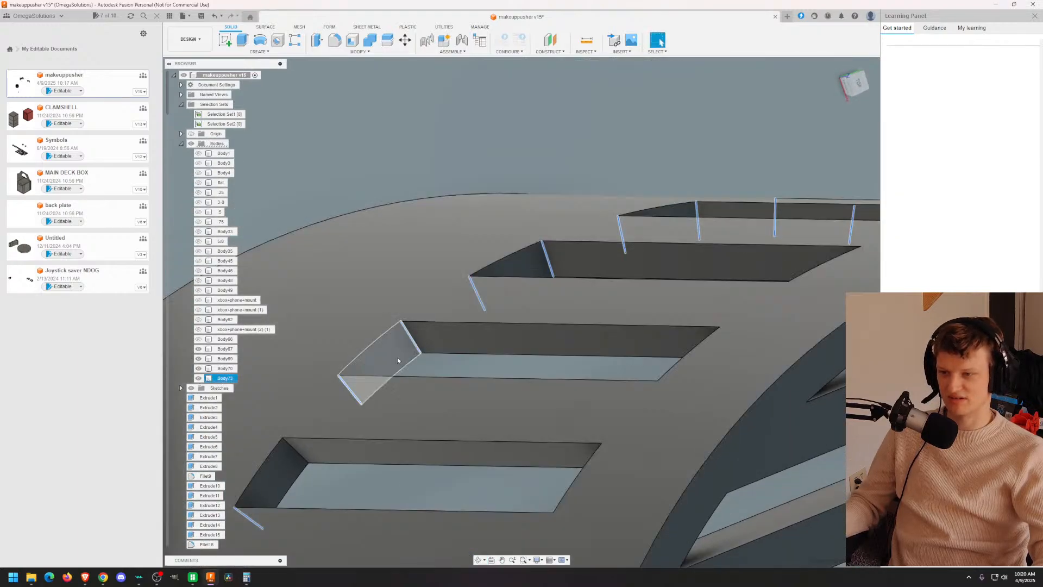
pyautogui.keyDown('ctrl'); pyautogui.doubleClick(298, 459); pyautogui.keyUp('ctrl')
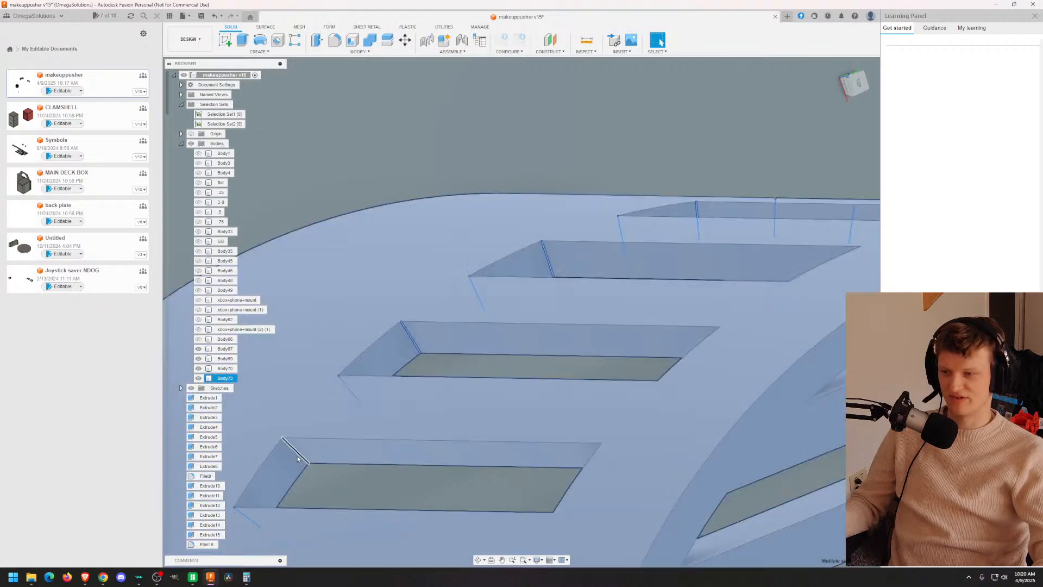
pyautogui.keyDown('ctrl'); pyautogui.click(298, 459); pyautogui.keyUp('ctrl')
pyautogui.keyDown('ctrl'); pyautogui.click(311, 412); pyautogui.keyUp('ctrl')
pyautogui.keyDown('ctrl'); pyautogui.doubleClick(285, 465); pyautogui.keyUp('ctrl')
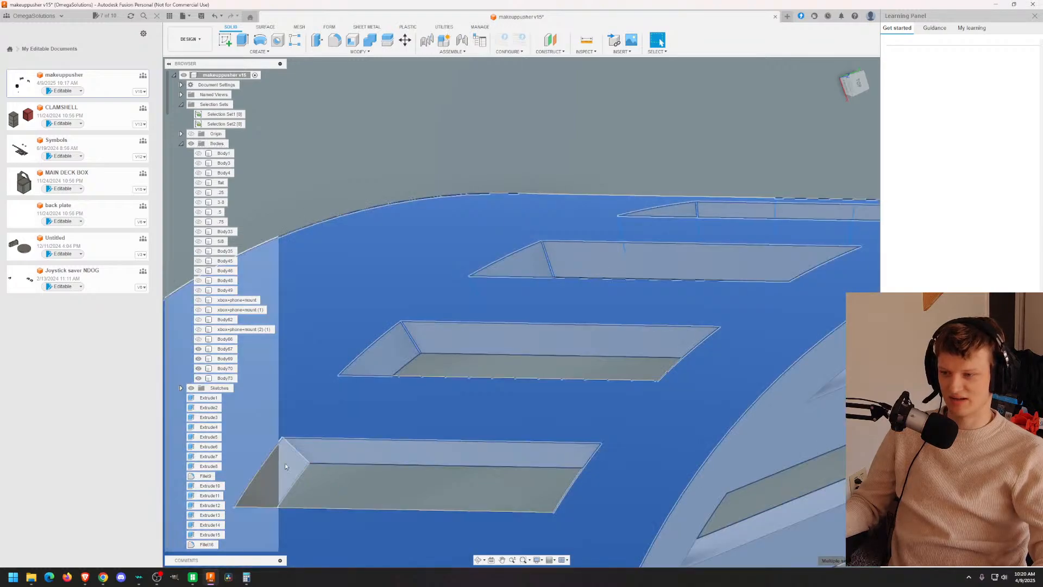
pyautogui.keyDown('ctrl'); pyautogui.click(285, 465); pyautogui.keyUp('ctrl')
pyautogui.keyDown('ctrl'); pyautogui.click(284, 424); pyautogui.keyUp('ctrl')
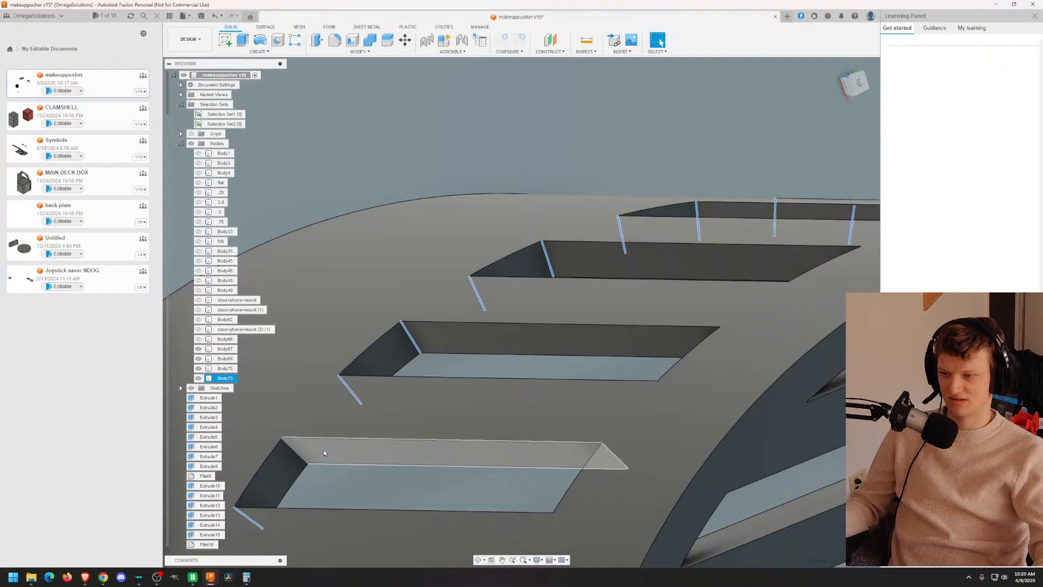
# Step: Continue around the cylinder, adding one corner edge at the non-grille end of each of the next side slots to the selection
pyautogui.keyDown('ctrl'); pyautogui.click(296, 455); pyautogui.keyUp('ctrl')
pyautogui.moveTo(332, 455); pyautogui.dragTo(457, 281, button='middle')
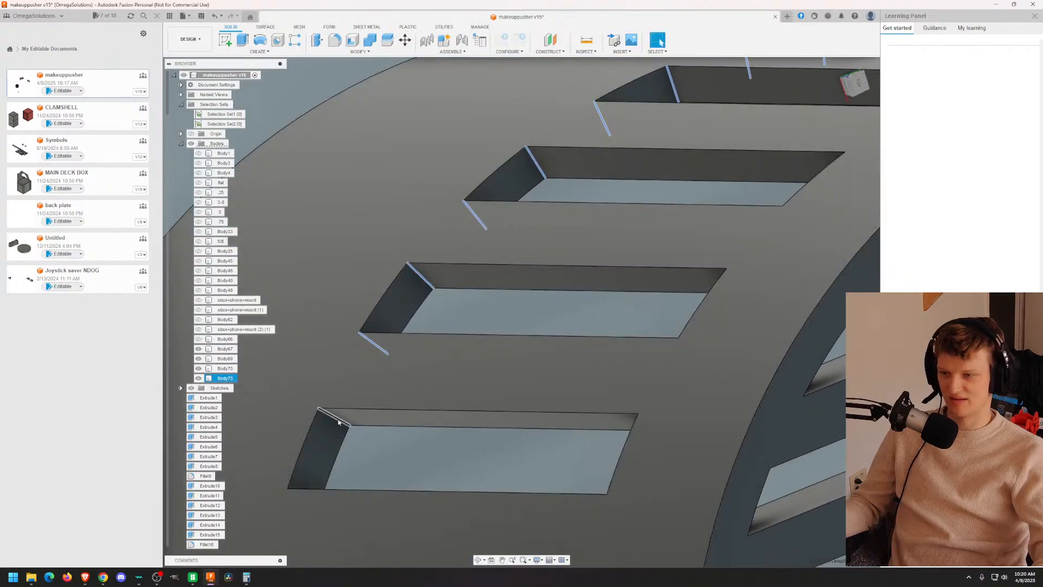
pyautogui.scroll(-3, 403, 448)
pyautogui.moveTo(441, 358); pyautogui.dragTo(533, 178, button='middle')
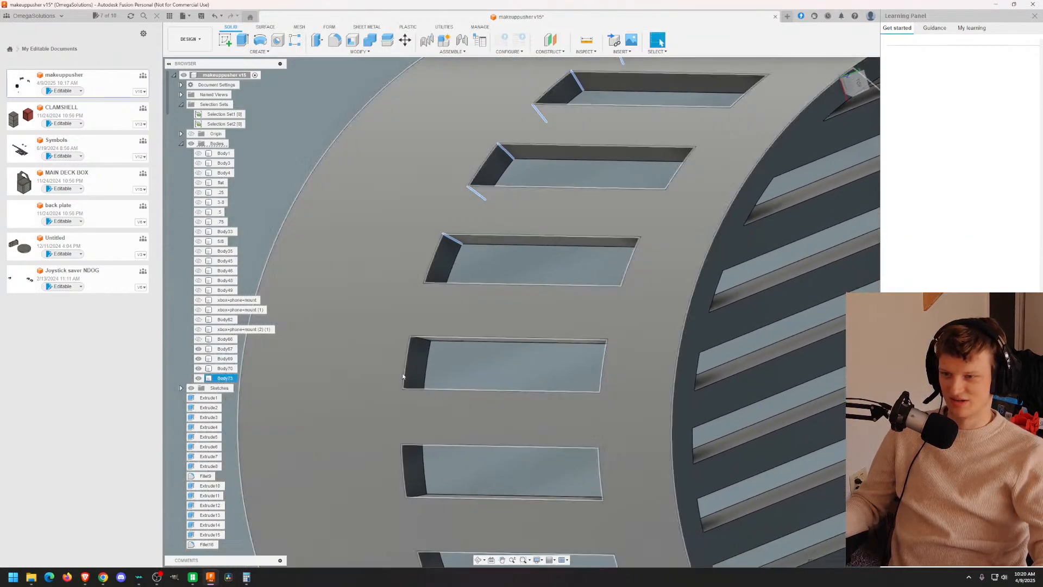
pyautogui.keyDown('ctrl'); pyautogui.click(418, 340); pyautogui.keyUp('ctrl')
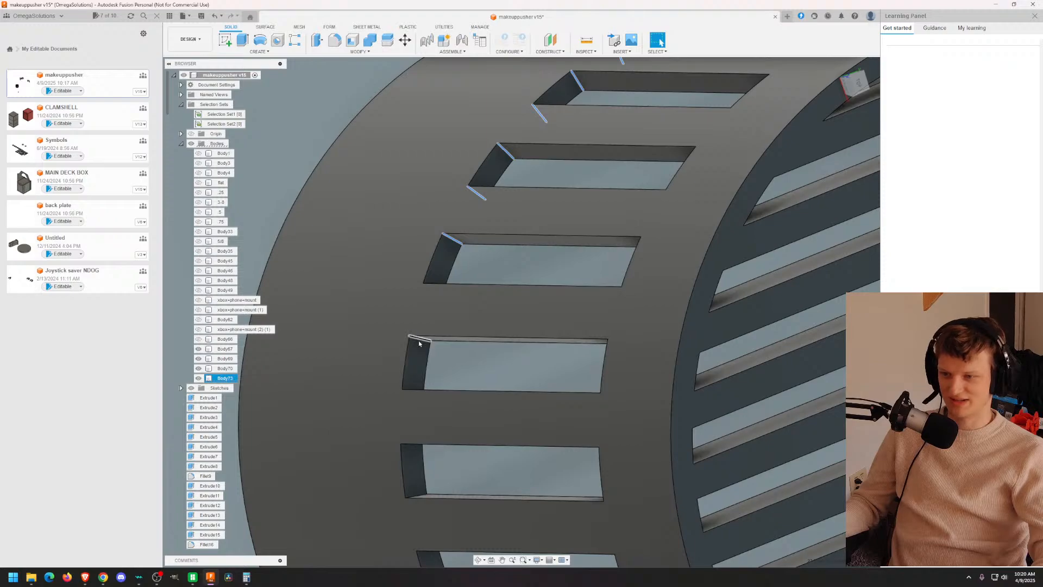
pyautogui.keyDown('ctrl'); pyautogui.click(419, 496); pyautogui.keyUp('ctrl')
# Step: Add the opposite end-corner edges of the same run of side slots, plus the matching edge of the slot that follows
pyautogui.keyDown('shift'); pyautogui.moveTo(438, 381); pyautogui.dragTo(375, 373, button='middle'); pyautogui.keyUp('shift')
pyautogui.keyDown('ctrl'); pyautogui.click(440, 259); pyautogui.keyUp('ctrl')
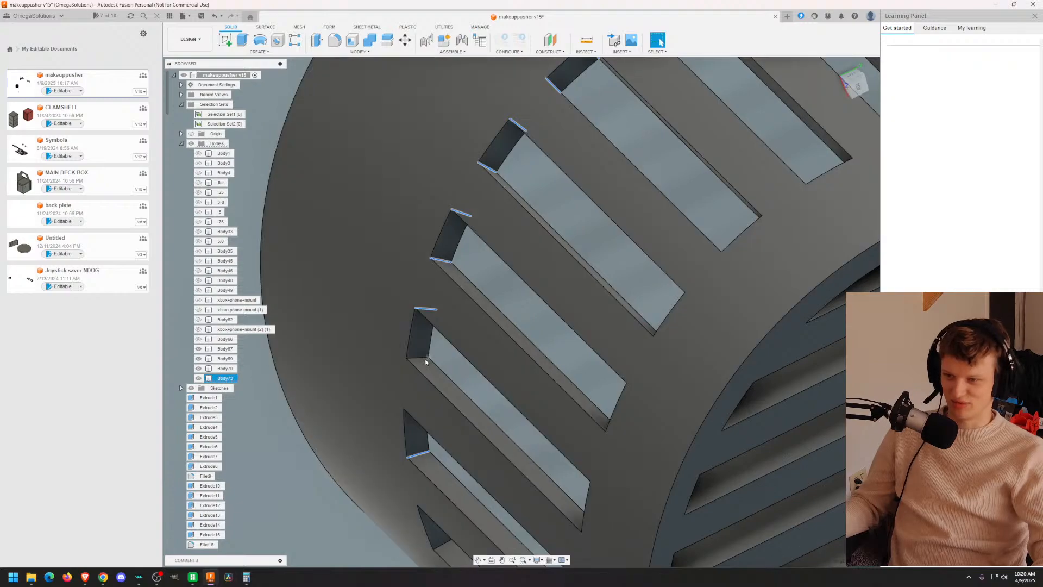
pyautogui.keyDown('ctrl'); pyautogui.click(422, 358); pyautogui.keyUp('ctrl')
pyautogui.moveTo(498, 379); pyautogui.dragTo(505, 206, button='middle')
pyautogui.scroll(2, 464, 285)
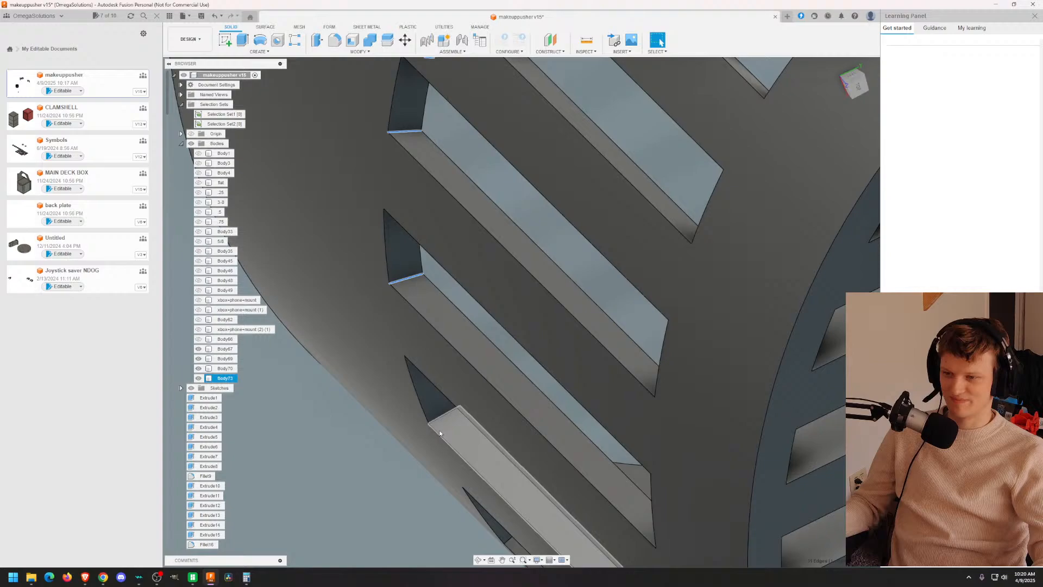
pyautogui.keyDown('ctrl'); pyautogui.click(443, 417); pyautogui.keyUp('ctrl')
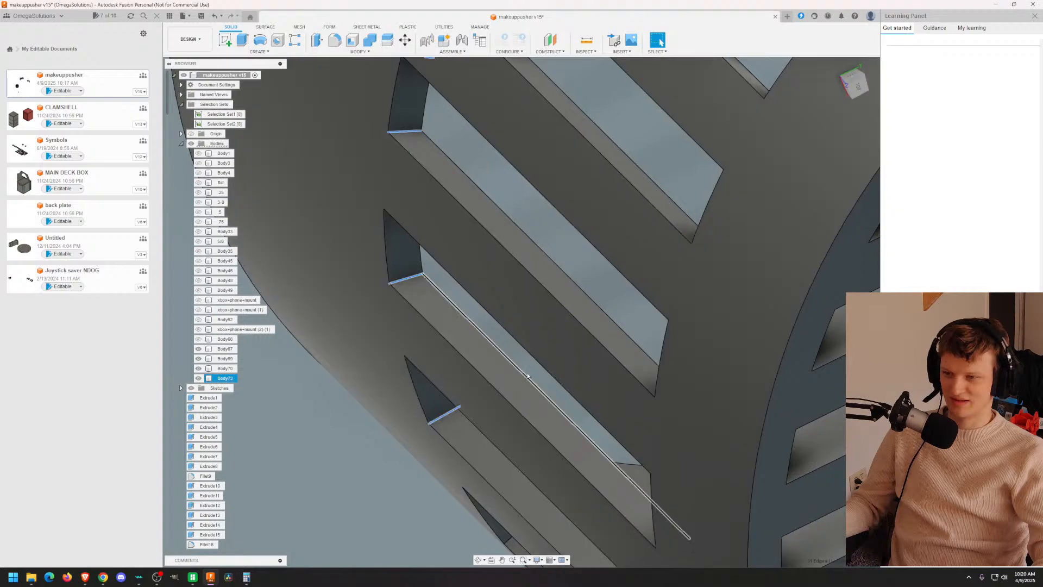
# Step: Select both non-grille end-corner edges on each of the next four side slots, keeping the existing edge selection
pyautogui.keyDown('shift'); pyautogui.moveTo(527, 374); pyautogui.dragTo(493, 380, button='middle'); pyautogui.keyUp('shift')
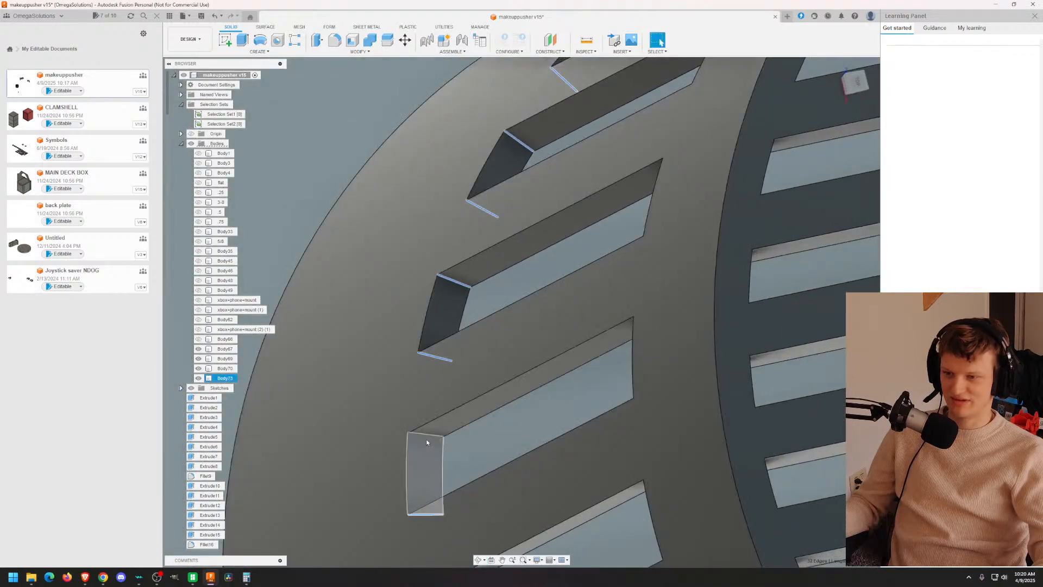
pyautogui.keyDown('ctrl'); pyautogui.click(426, 435); pyautogui.keyUp('ctrl')
pyautogui.moveTo(543, 424); pyautogui.dragTo(547, 209, button='middle')
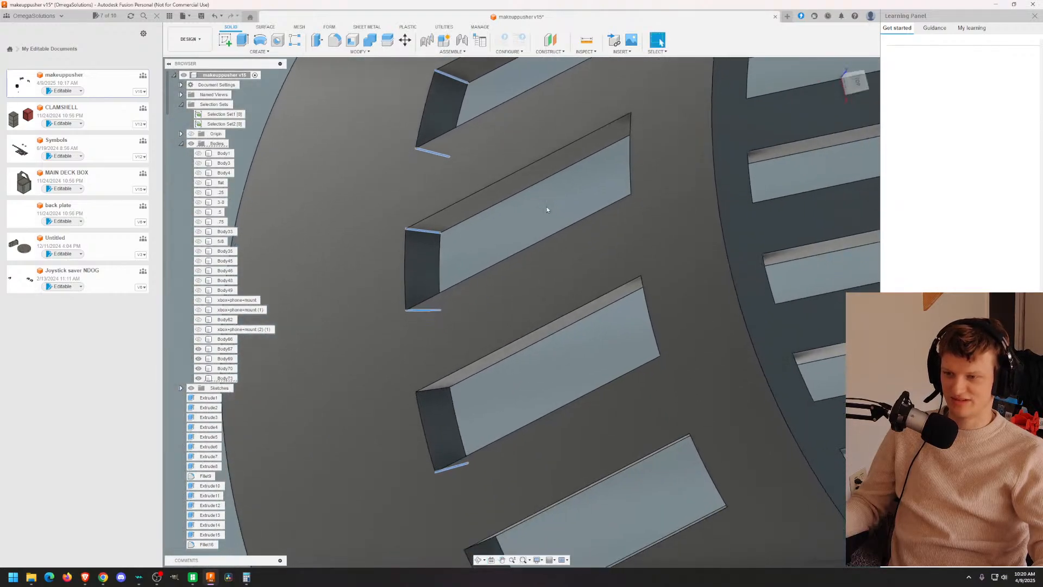
pyautogui.keyDown('ctrl'); pyautogui.click(438, 391); pyautogui.keyUp('ctrl')
pyautogui.moveTo(535, 513); pyautogui.dragTo(447, 318, button='middle')
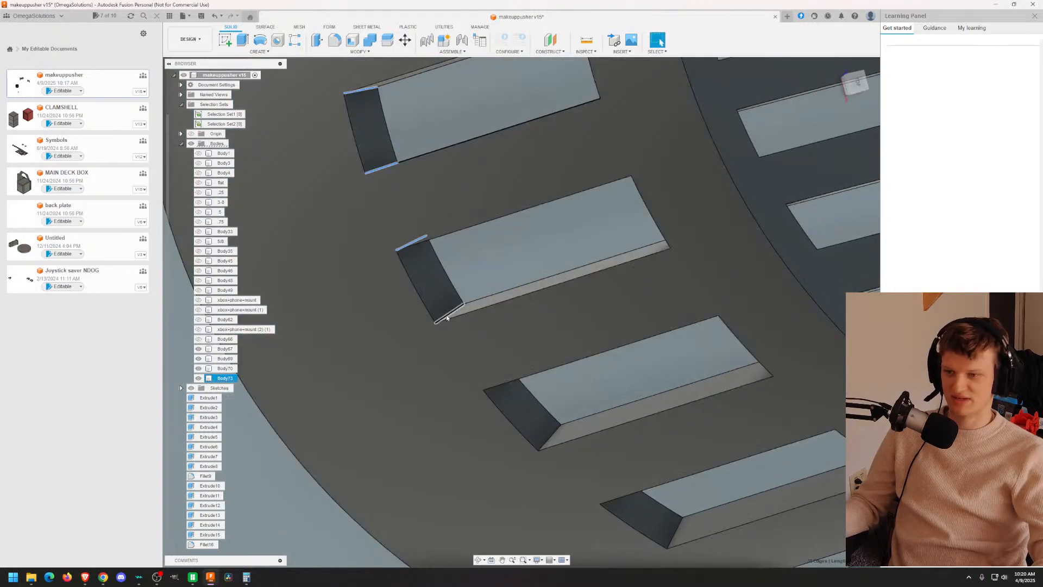
pyautogui.keyDown('ctrl'); pyautogui.click(447, 318); pyautogui.keyUp('ctrl')
pyautogui.keyDown('ctrl'); pyautogui.click(549, 437); pyautogui.keyUp('ctrl')
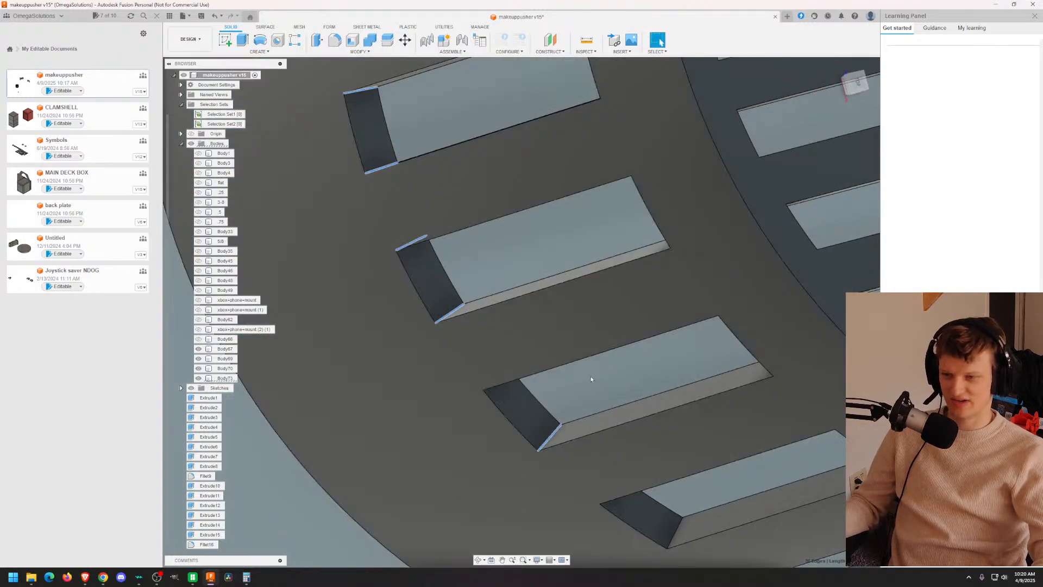
pyautogui.keyDown('shift'); pyautogui.moveTo(591, 379); pyautogui.dragTo(581, 373, button='middle'); pyautogui.keyUp('shift')
pyautogui.keyDown('ctrl'); pyautogui.click(557, 421); pyautogui.keyUp('ctrl')
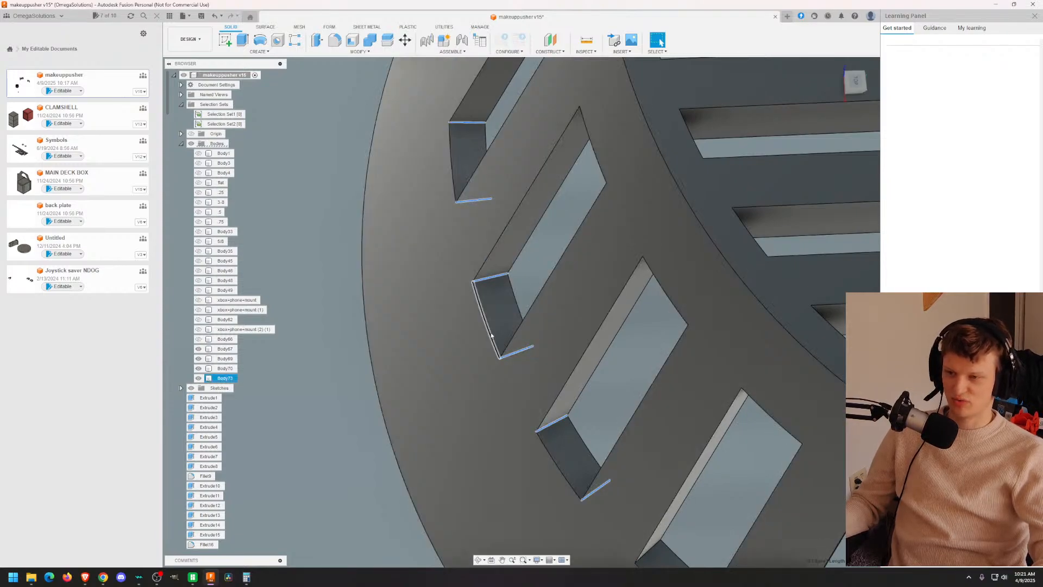
# Step: Extend the edge selection with the end corners of the next side slots further around the cylinder
pyautogui.moveTo(648, 527); pyautogui.dragTo(527, 373, button='middle')
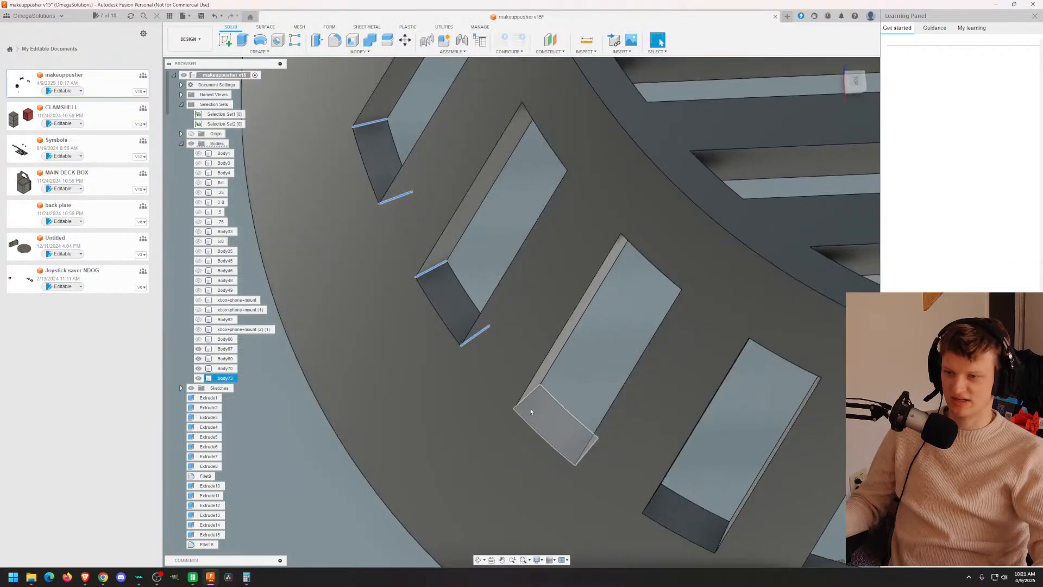
pyautogui.keyDown('shift'); pyautogui.moveTo(545, 406); pyautogui.dragTo(582, 338, button='middle'); pyautogui.keyUp('shift')
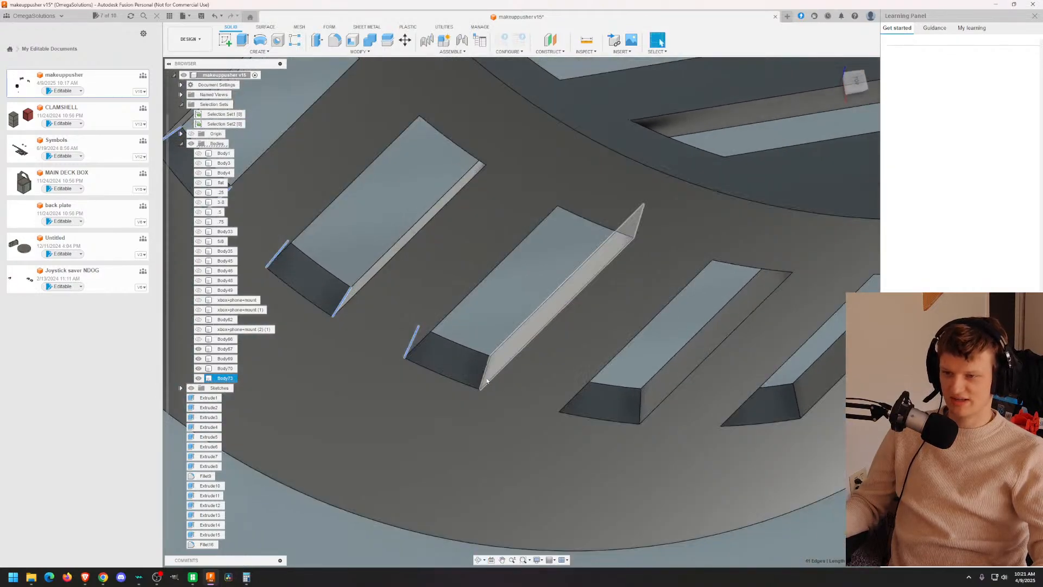
pyautogui.keyDown('shift'); pyautogui.click(486, 373); pyautogui.keyUp('shift')
pyautogui.keyDown('shift'); pyautogui.click(639, 405); pyautogui.keyUp('shift')
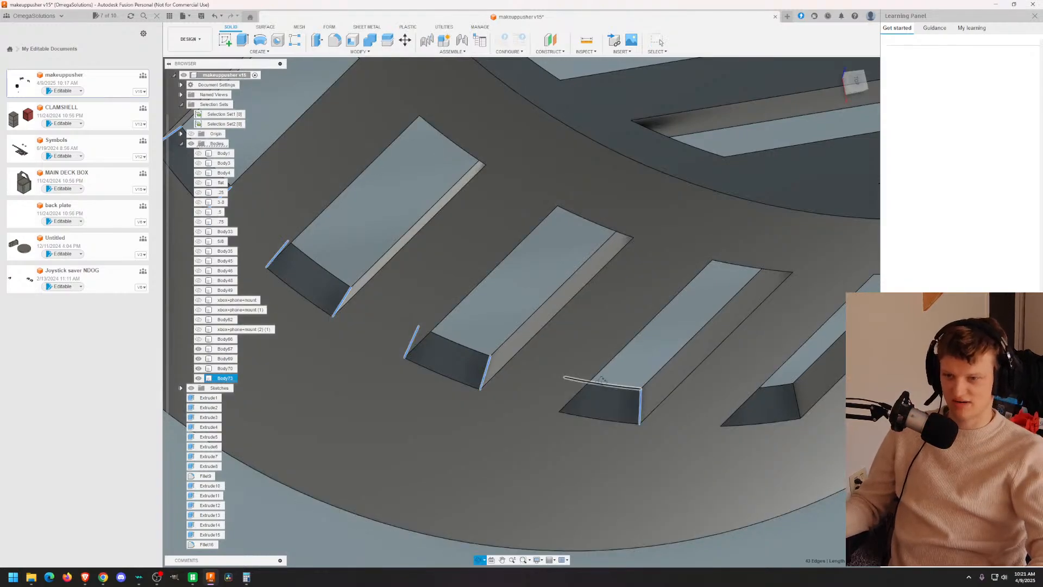
pyautogui.keyDown('shift'); pyautogui.moveTo(616, 399); pyautogui.dragTo(701, 407, button='middle'); pyautogui.keyUp('shift')
pyautogui.keyDown('shift'); pyautogui.click(561, 381); pyautogui.keyUp('shift')
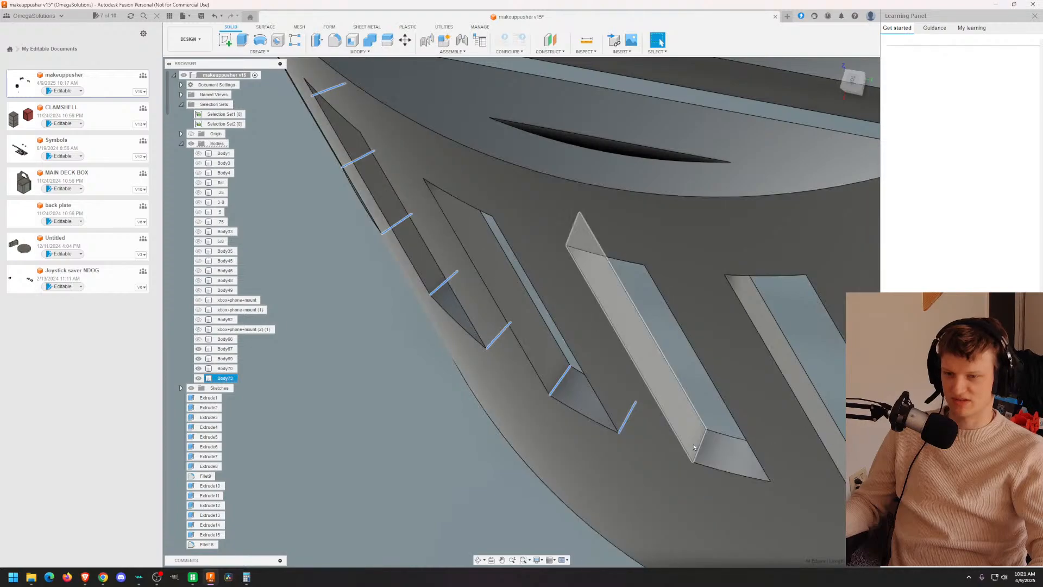
# Step: Add the remaining end-corner edges of the last unselected side slots to complete the ring of selected edges
pyautogui.keyDown('shift'); pyautogui.click(699, 449); pyautogui.keyUp('shift')
pyautogui.moveTo(711, 435); pyautogui.dragTo(551, 313, button='middle')
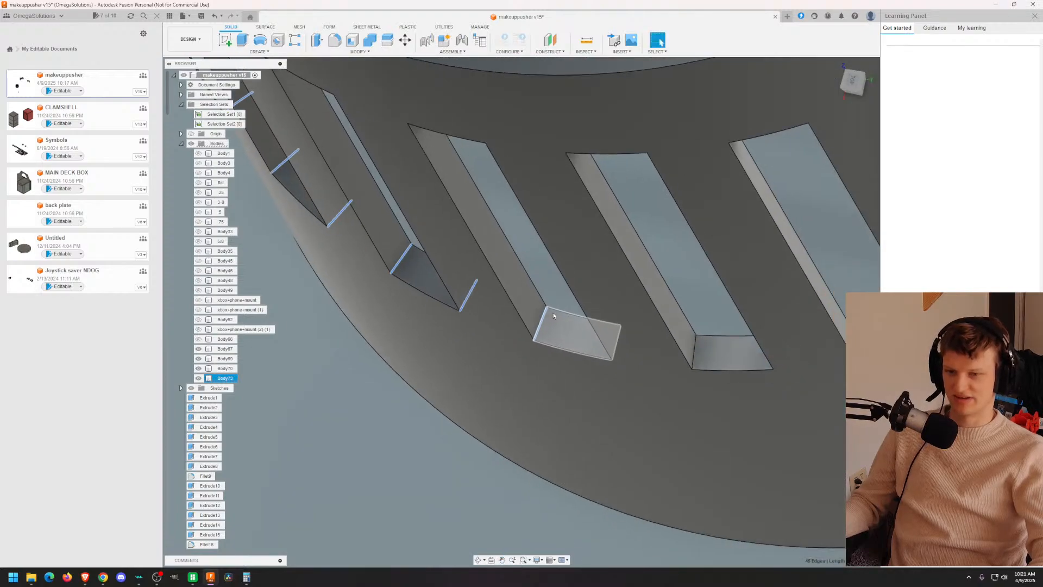
pyautogui.keyDown('shift'); pyautogui.moveTo(679, 364); pyautogui.dragTo(425, 352, button='middle'); pyautogui.keyUp('shift')
pyautogui.keyDown('shift'); pyautogui.click(751, 372); pyautogui.keyUp('shift')
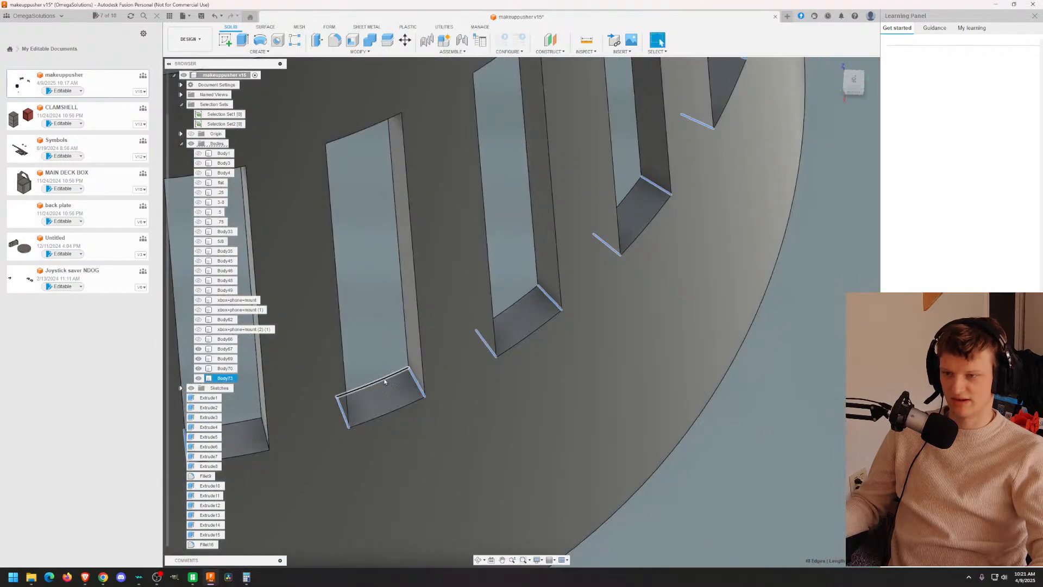
pyautogui.moveTo(370, 399); pyautogui.dragTo(824, 290, button='middle')
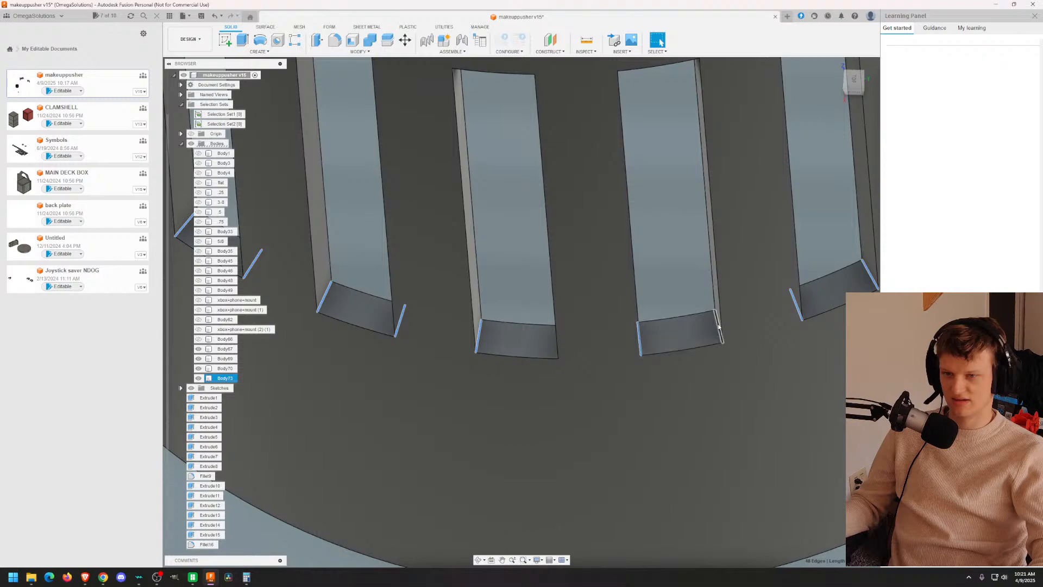
pyautogui.keyDown('shift'); pyautogui.click(718, 326); pyautogui.keyUp('shift')
pyautogui.keyDown('shift'); pyautogui.moveTo(718, 326); pyautogui.dragTo(551, 353, button='middle'); pyautogui.keyUp('shift')
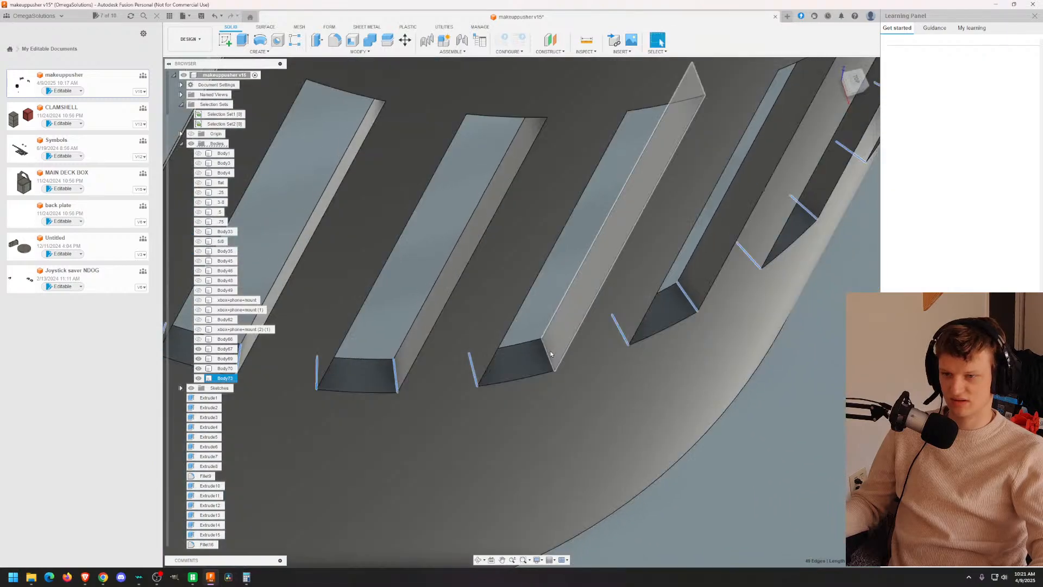
pyautogui.keyDown('shift'); pyautogui.click(550, 353); pyautogui.keyUp('shift')
# Step: Save the ring of selected slot-corner edges as a new selection set
pyautogui.scroll(-10, 550, 353)
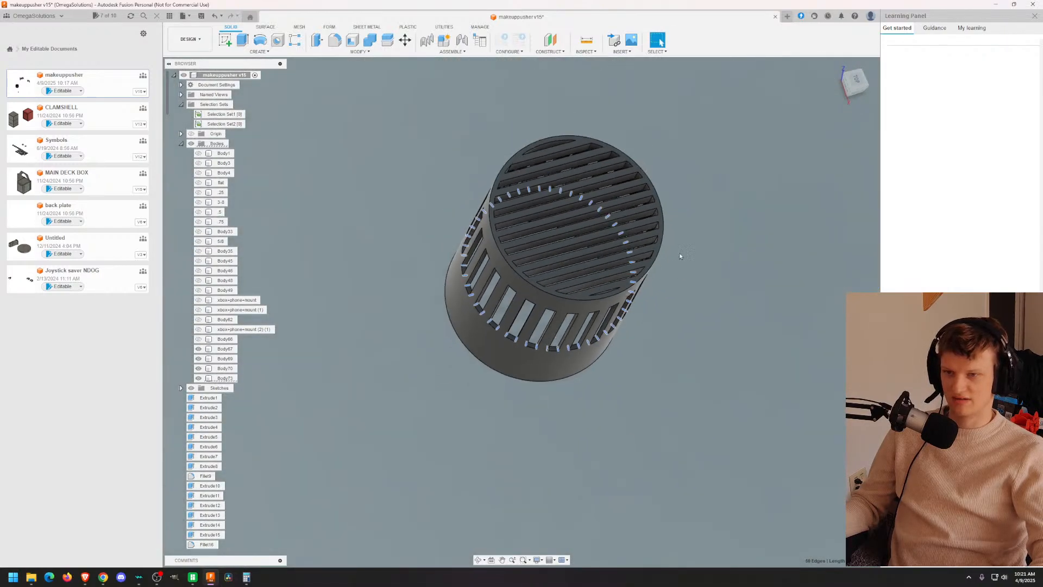
pyautogui.keyDown('shift'); pyautogui.moveTo(679, 256); pyautogui.dragTo(478, 345, button='middle'); pyautogui.keyUp('shift')
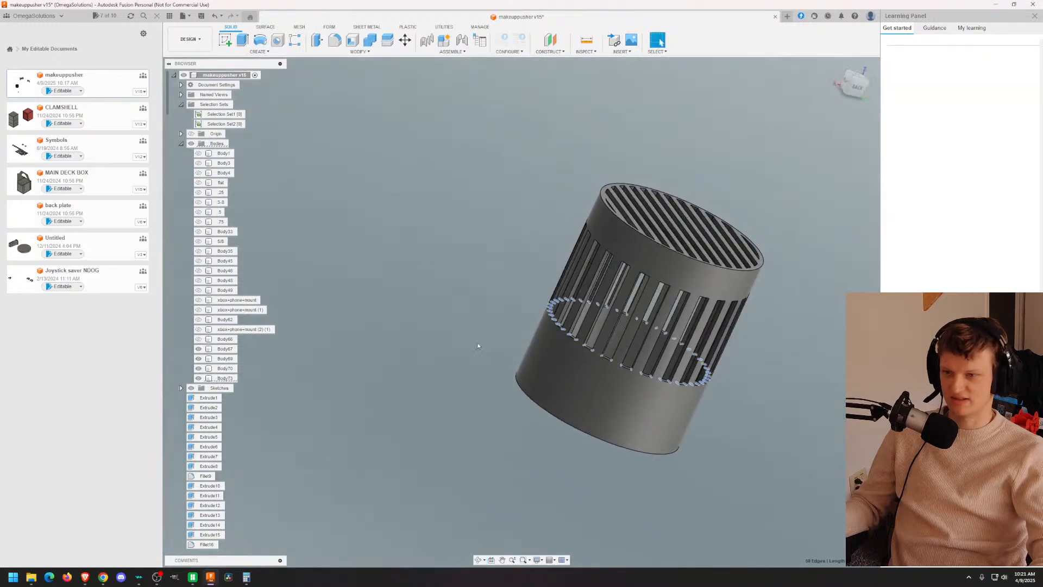
pyautogui.rightClick(566, 339)
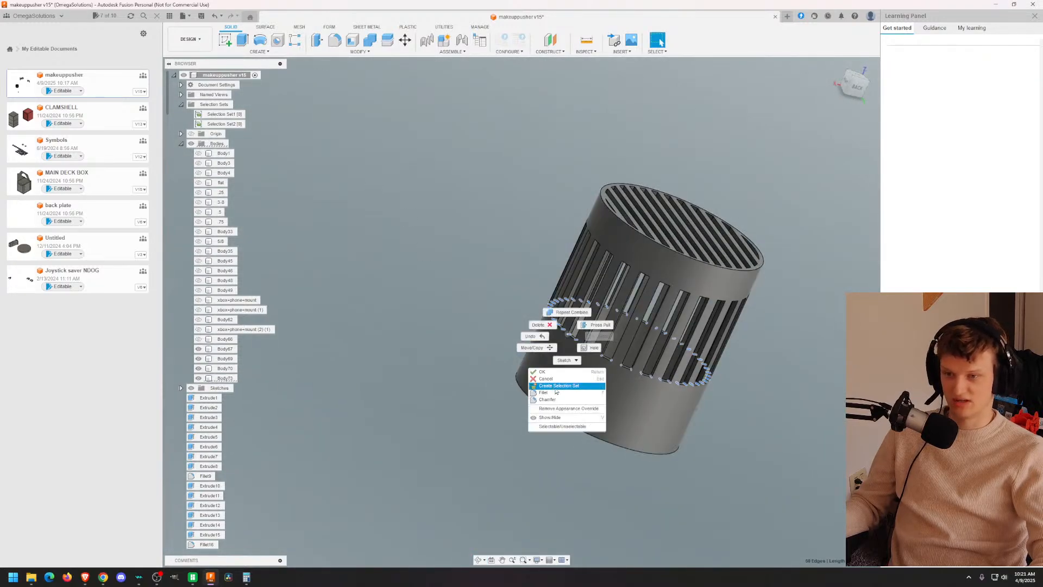
pyautogui.click(555, 386)
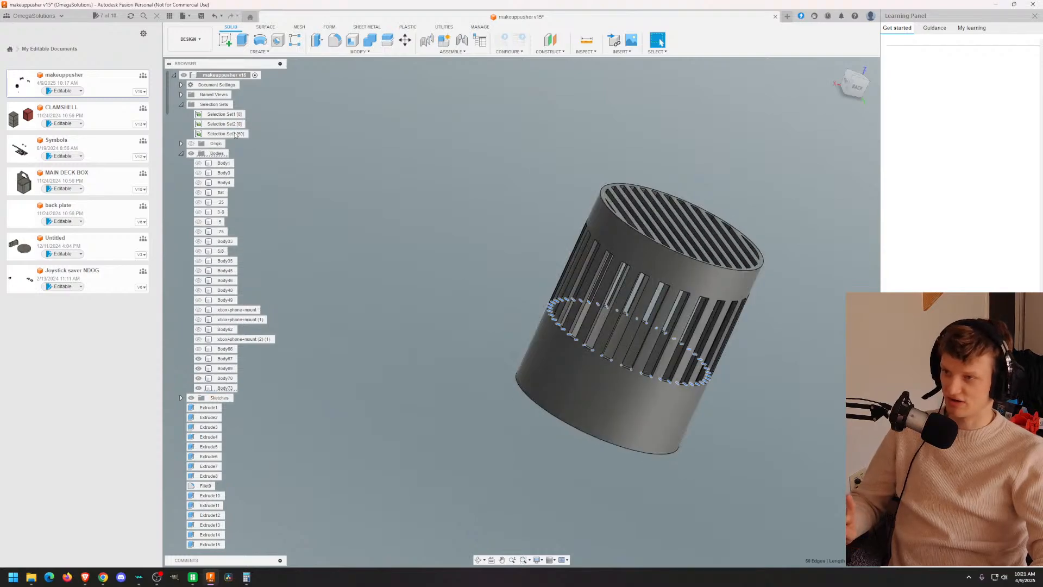
# Step: Apply an equal-distance chamfer to the selected end-corner edges of all side slots
pyautogui.moveTo(640, 310); pyautogui.dragTo(589, 306, button='middle')
pyautogui.scroll(5, 434, 309)
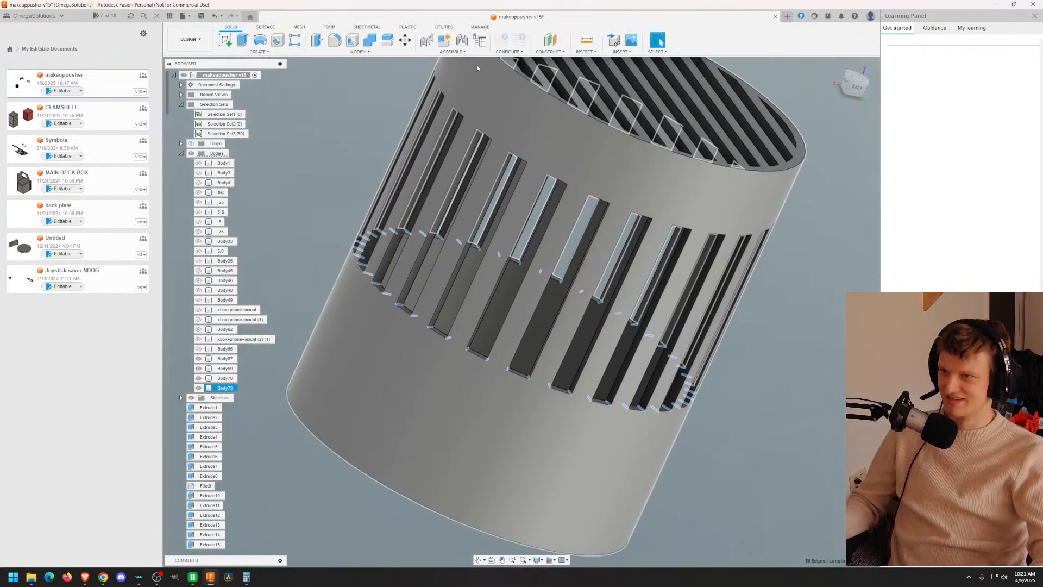
pyautogui.click(358, 52)
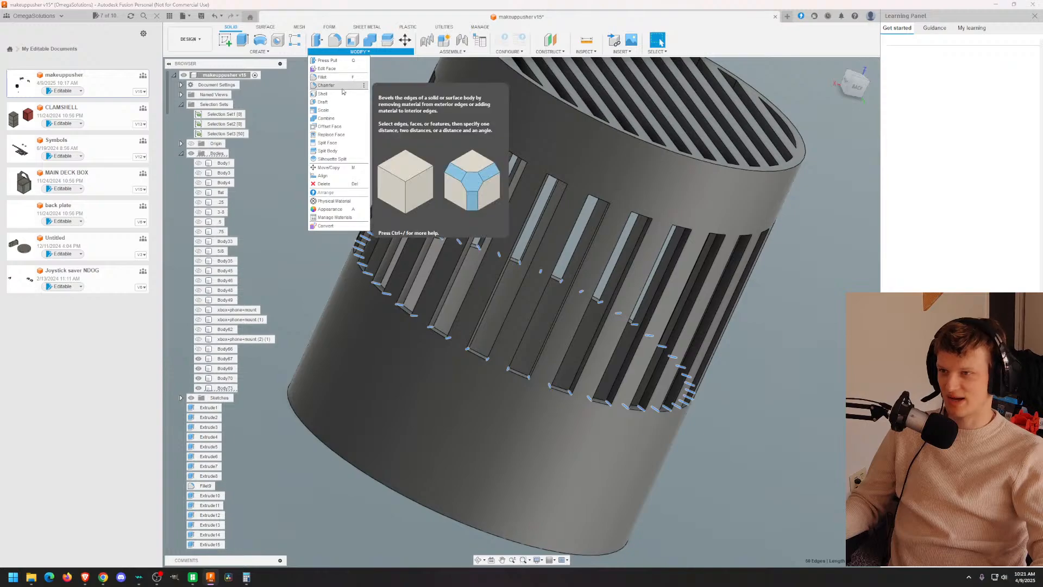
pyautogui.click(342, 87)
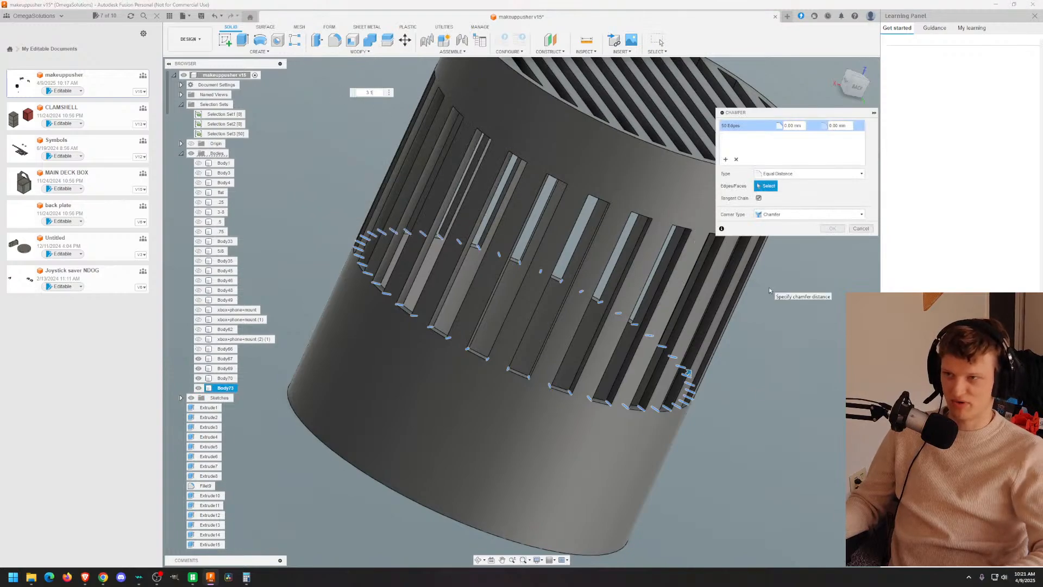
pyautogui.scroll(-5, 768, 289)
pyautogui.press('Escape')
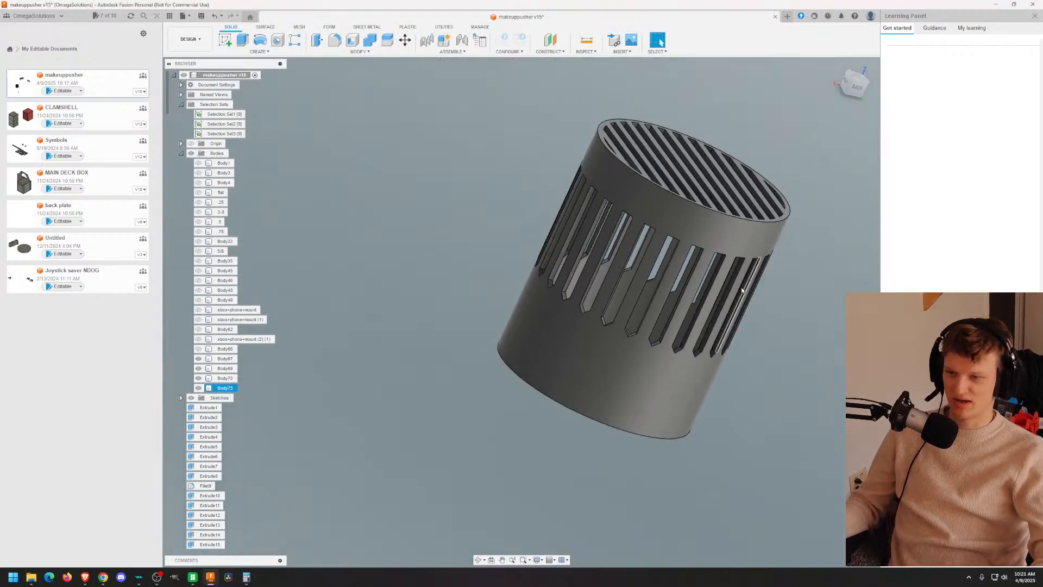
pyautogui.scroll(-2, 765, 290)
pyautogui.keyDown('shift'); pyautogui.moveTo(774, 291); pyautogui.dragTo(232, 160, button='middle'); pyautogui.keyUp('shift')
pyautogui.moveTo(400, 167); pyautogui.dragTo(604, 166, button='middle')
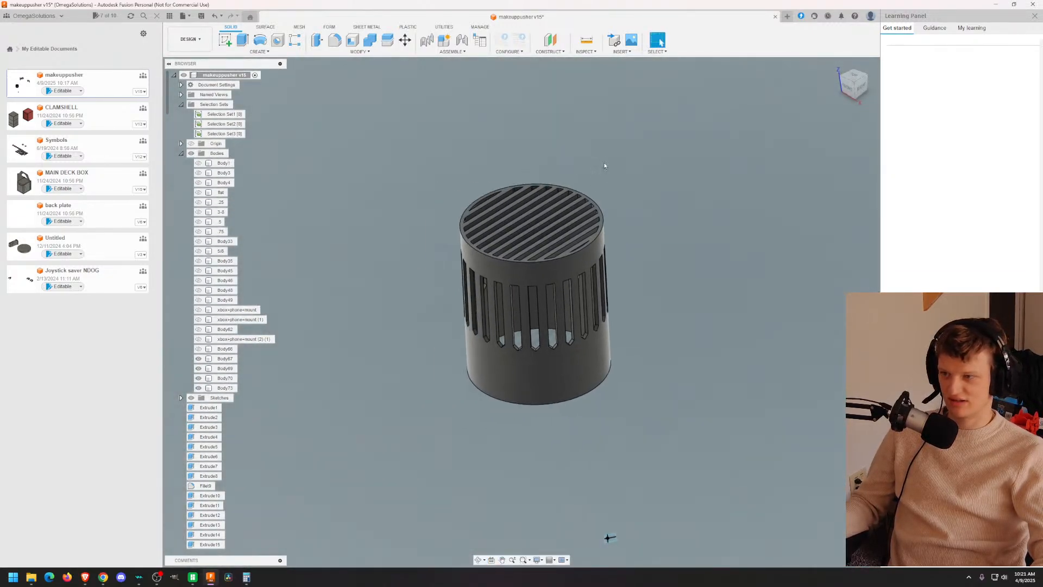
# Step: Set up a mesh export of the vented cylinder body as a binary STL in millimetres
pyautogui.click(225, 388)
pyautogui.rightClick(230, 389)
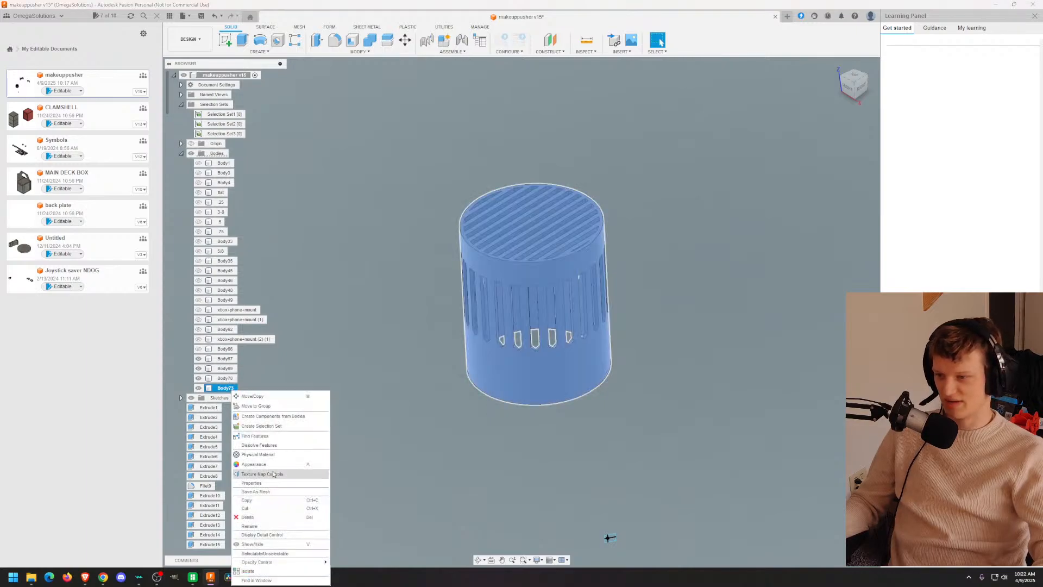
pyautogui.click(256, 491)
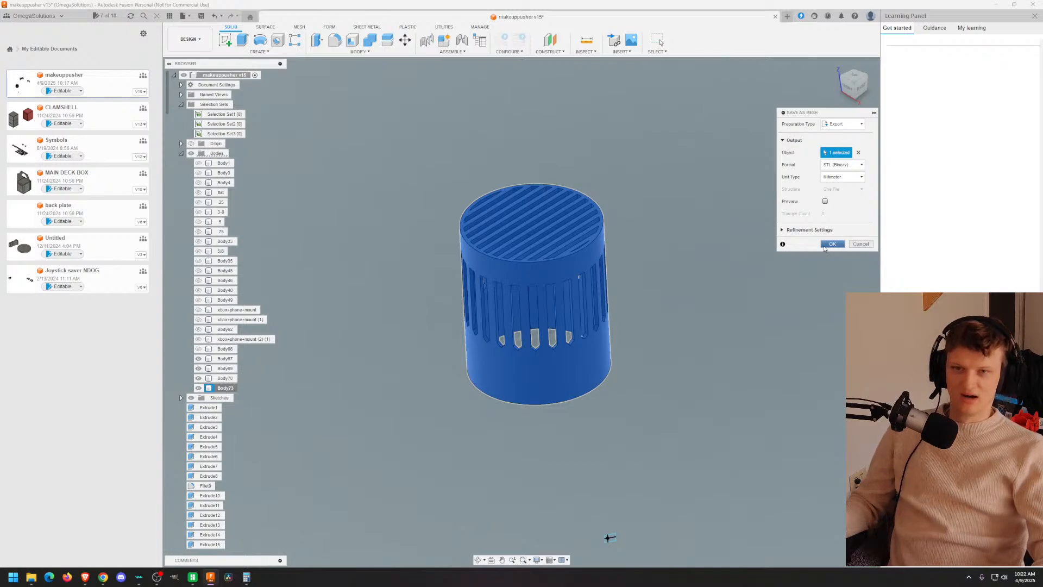
pyautogui.click(829, 244)
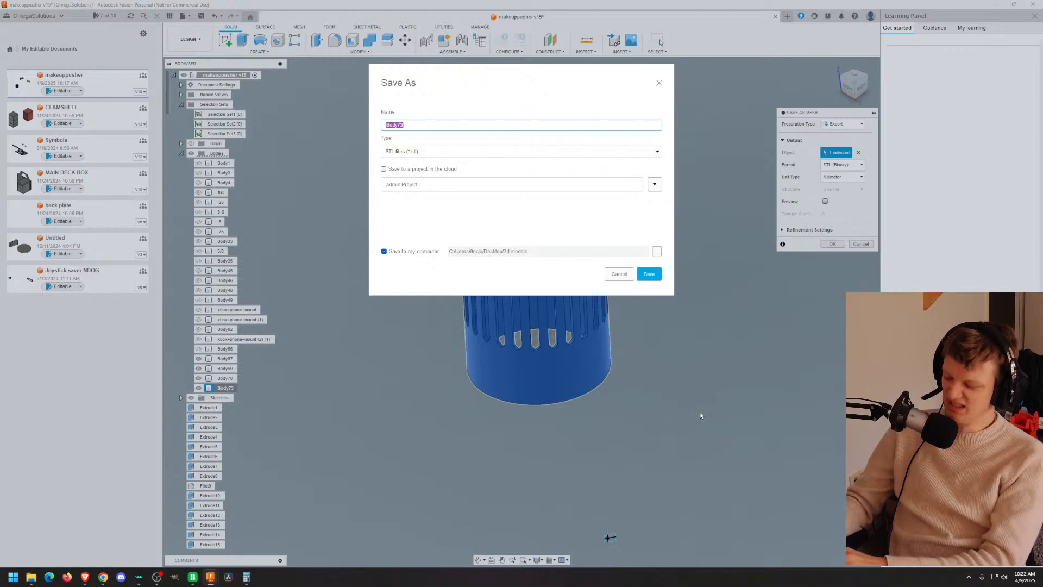
# Step: Name the STL file "4in ATRIUM DRAIN" and save it to the computer
pyautogui.write('4')
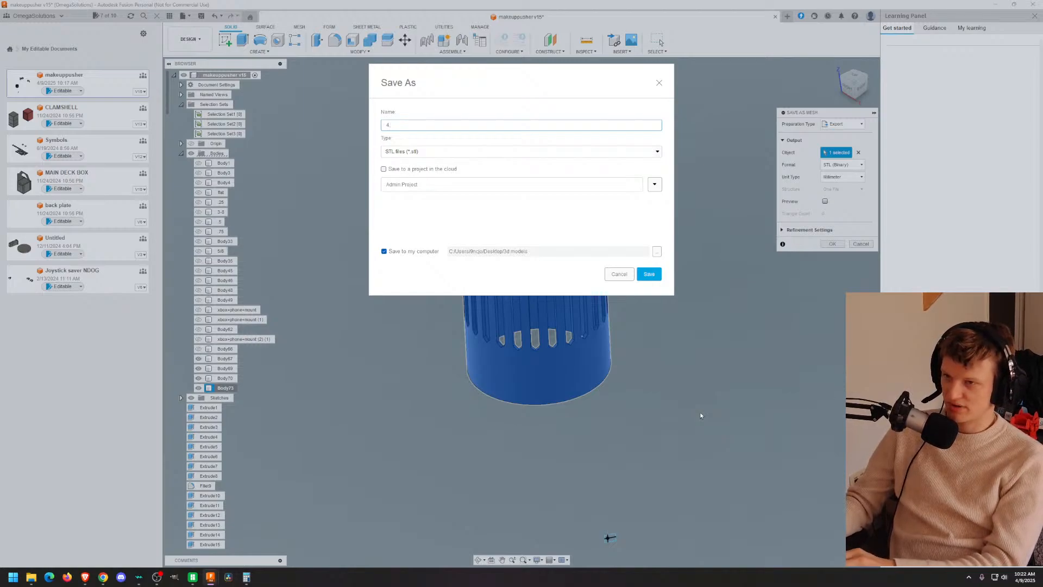
pyautogui.write('in drain')
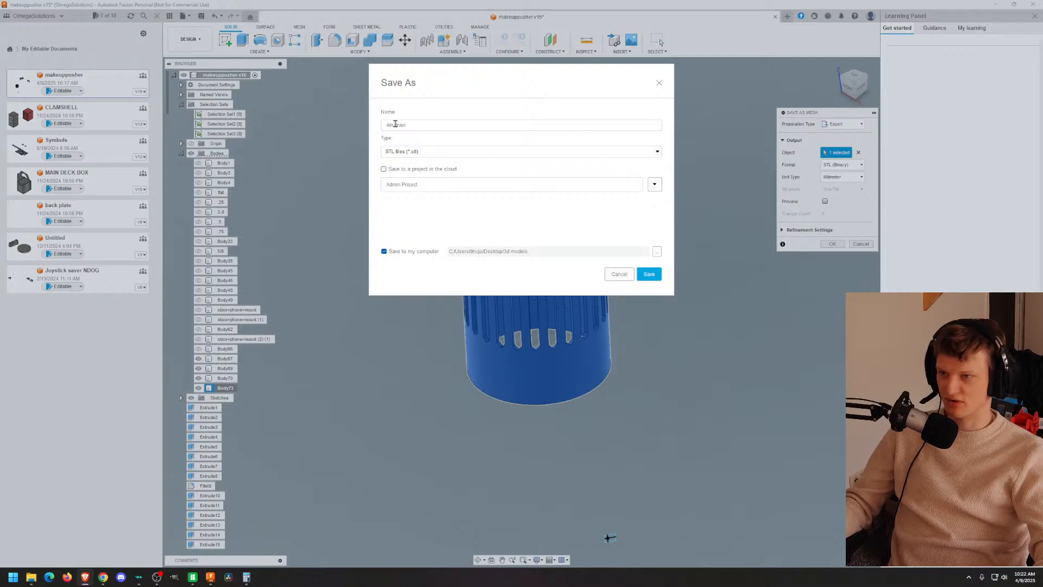
pyautogui.write('atrium')
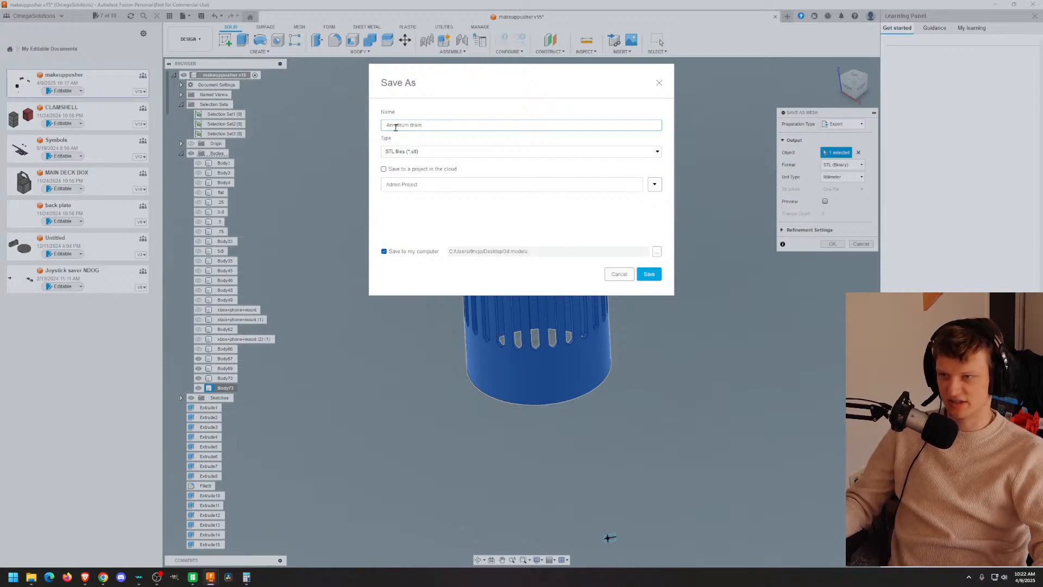
pyautogui.write('A')
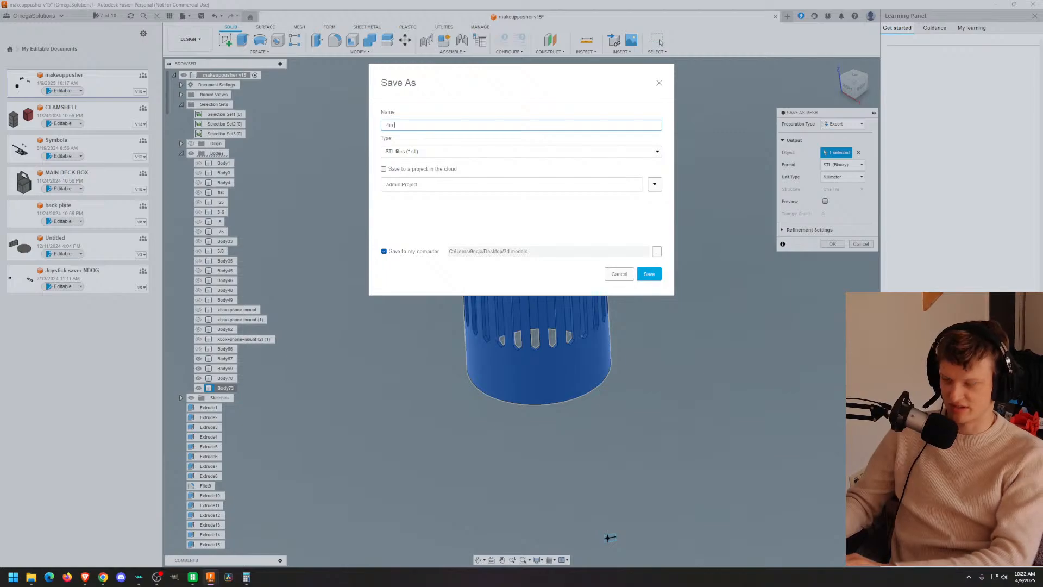
pyautogui.write('TRIUM DRAIN')
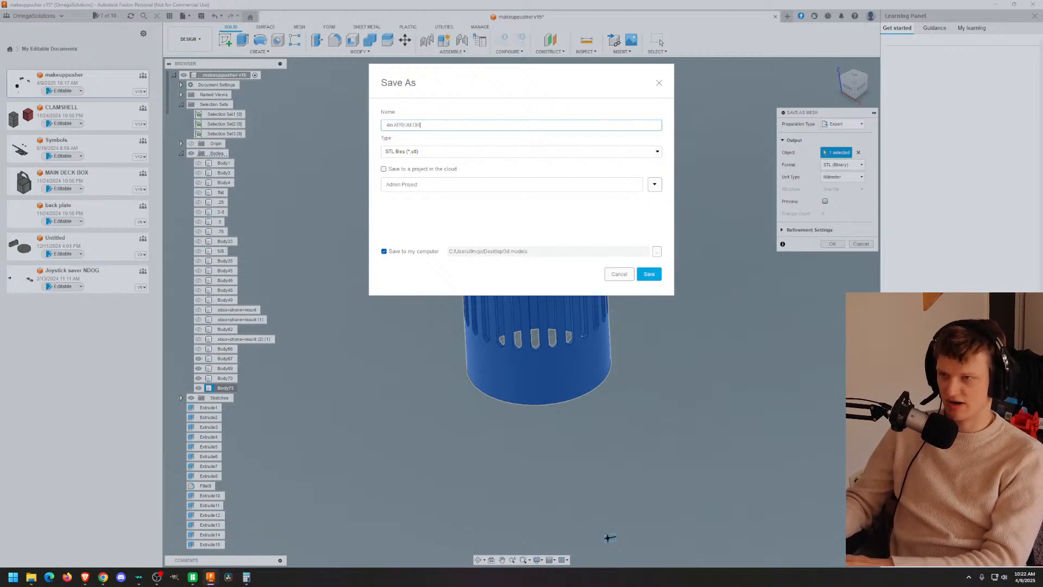
pyautogui.click(649, 274)
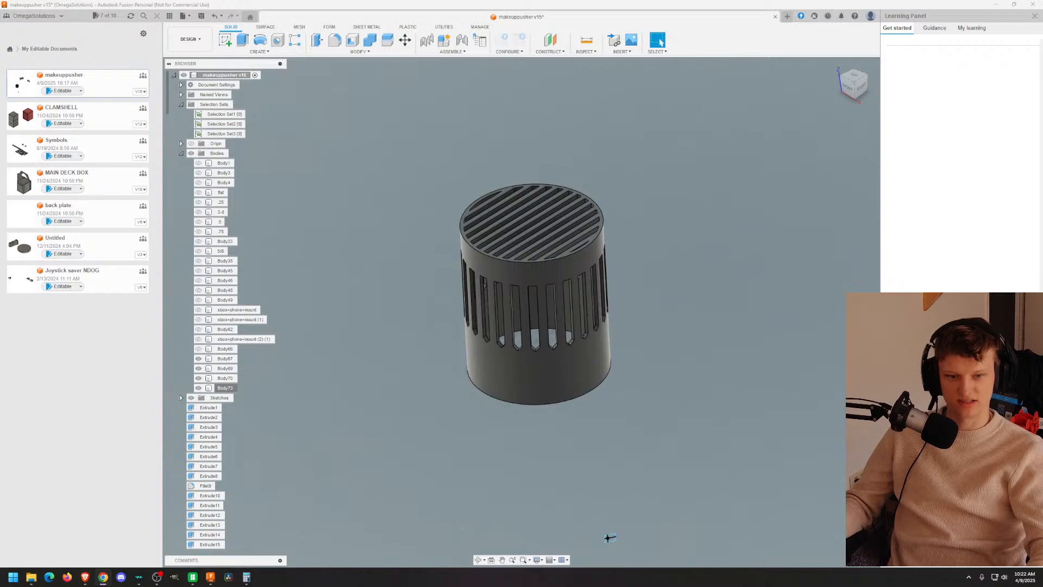
# Step: Switch from Fusion to Bambu Studio and bring the drain model on the build plate into close view
pyautogui.click(995, 5)
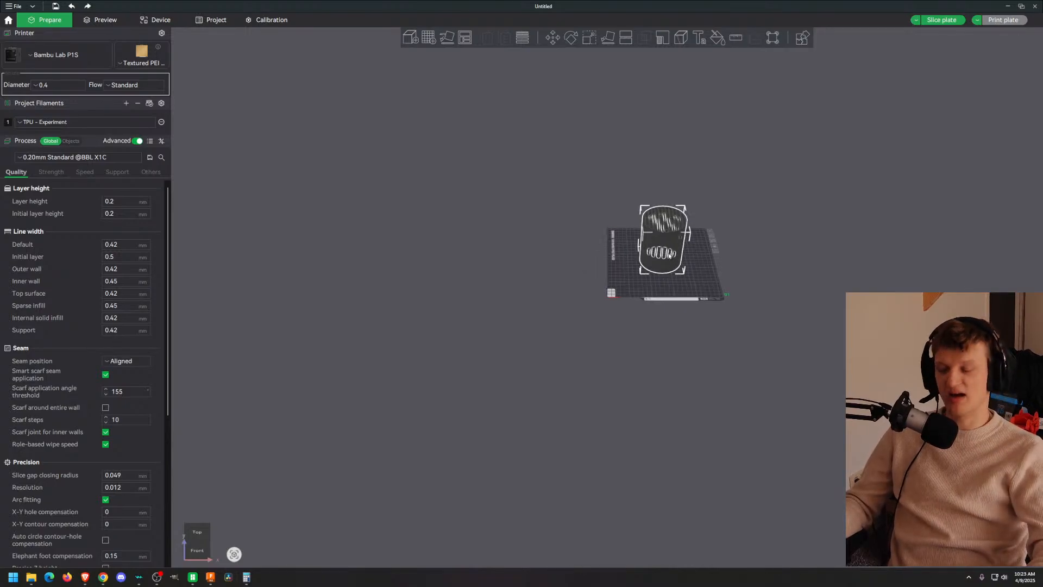
pyautogui.scroll(6, 669, 255)
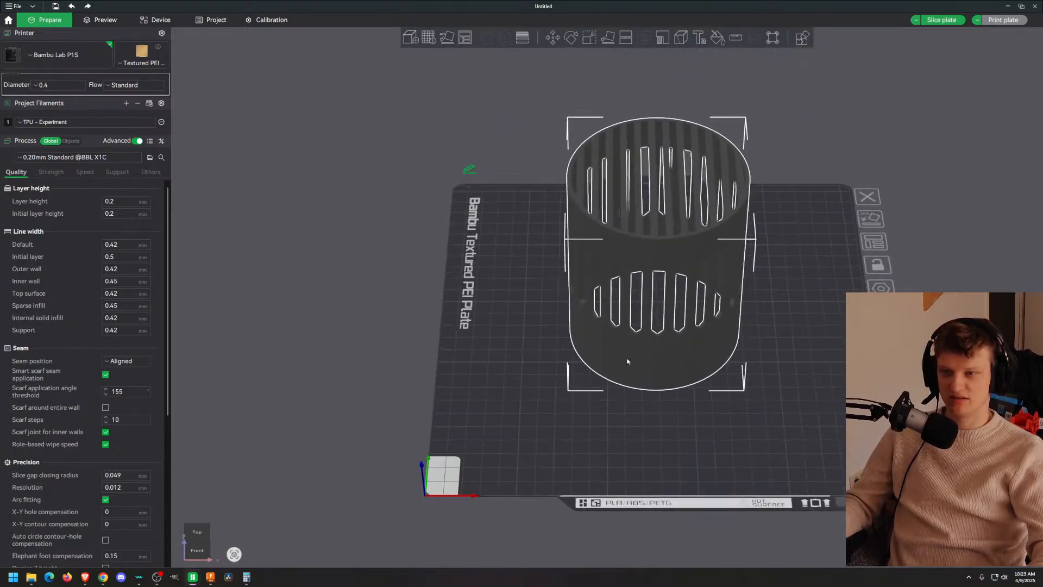
pyautogui.click(567, 43)
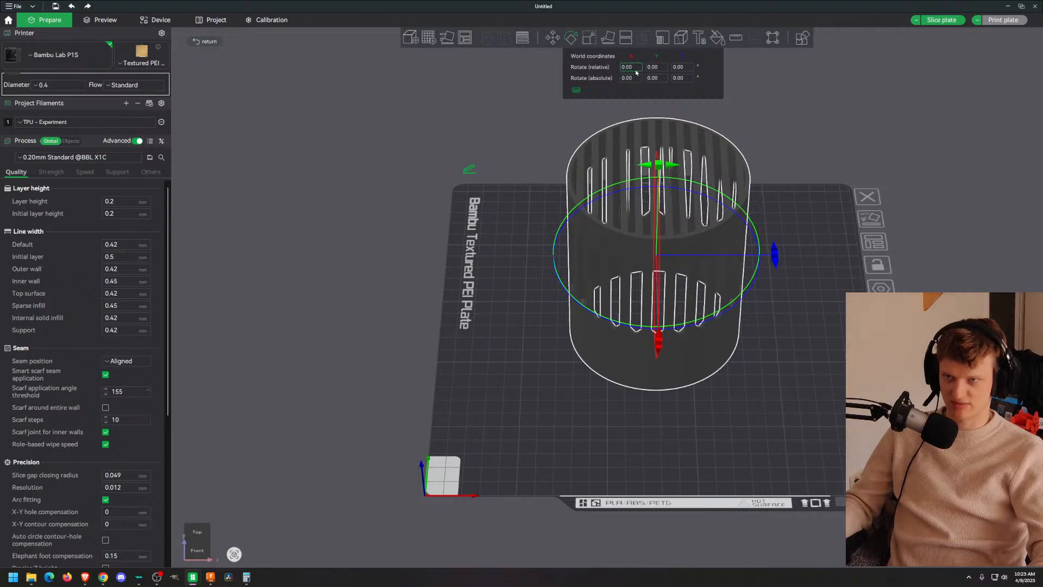
pyautogui.write('180')
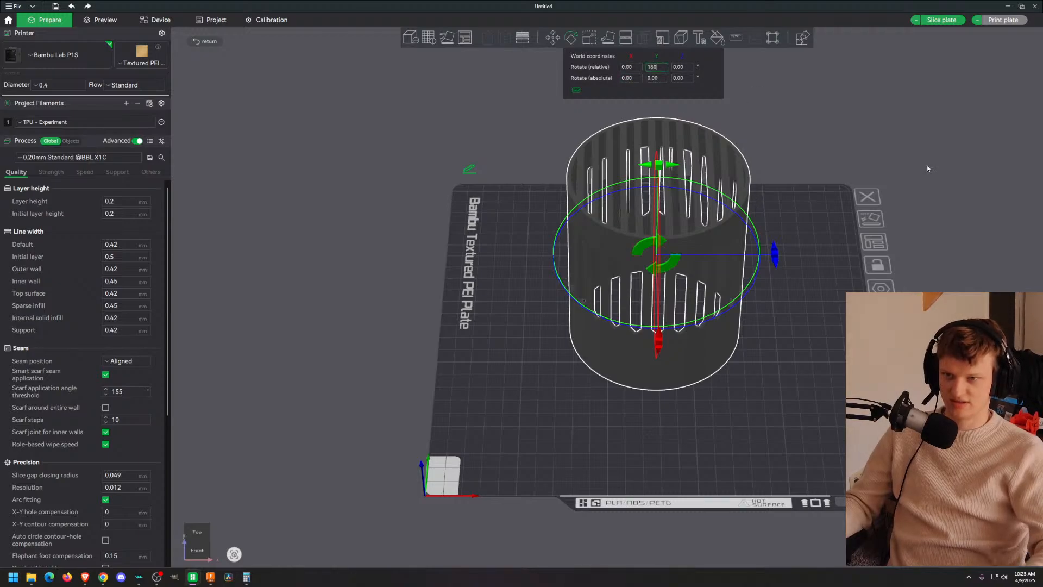
pyautogui.click(808, 367)
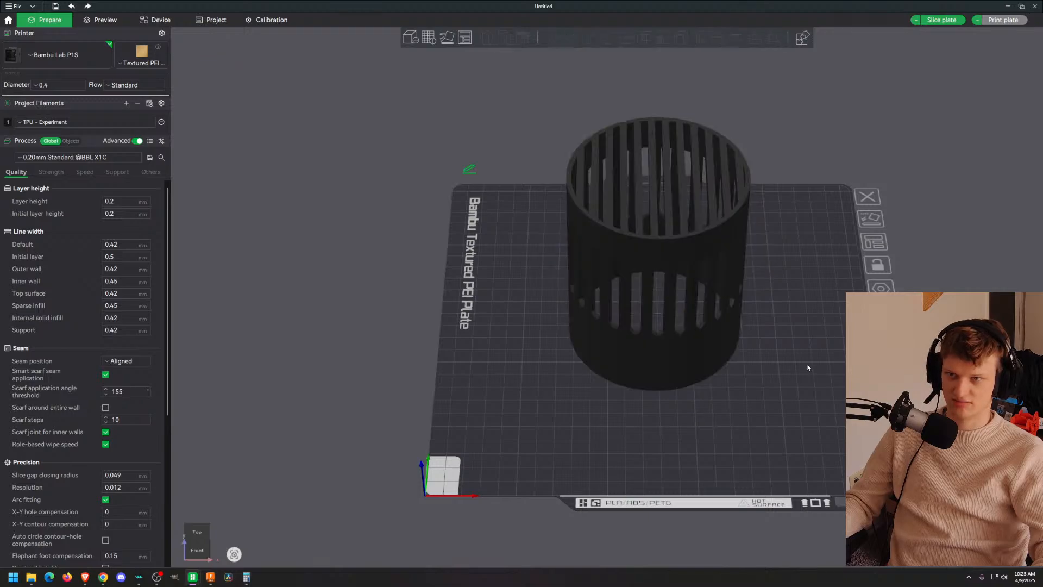
# Step: Rotate the drain model 180° about the Y axis relative to its current orientation
pyautogui.click(652, 343)
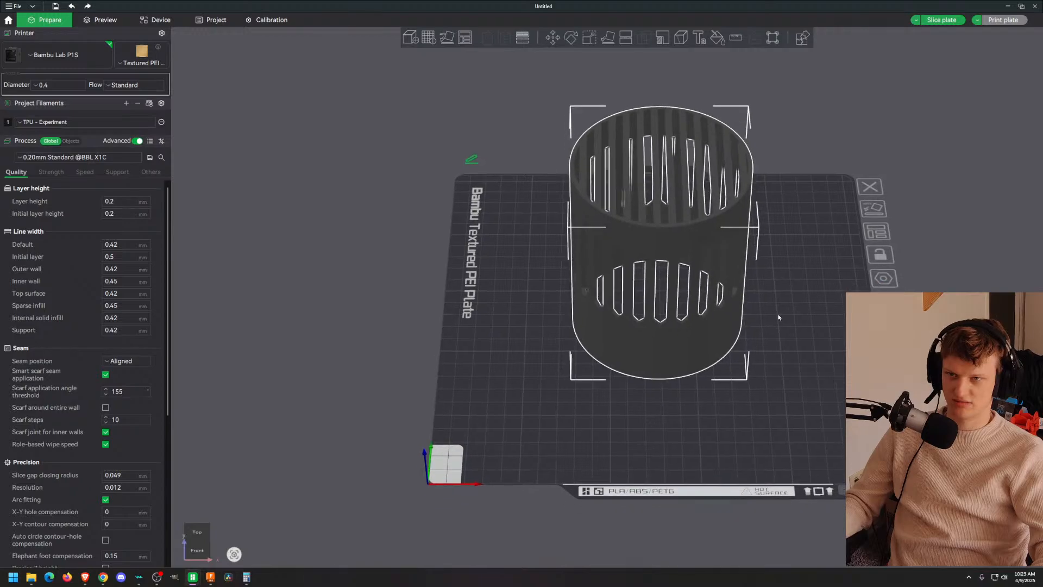
pyautogui.click(574, 39)
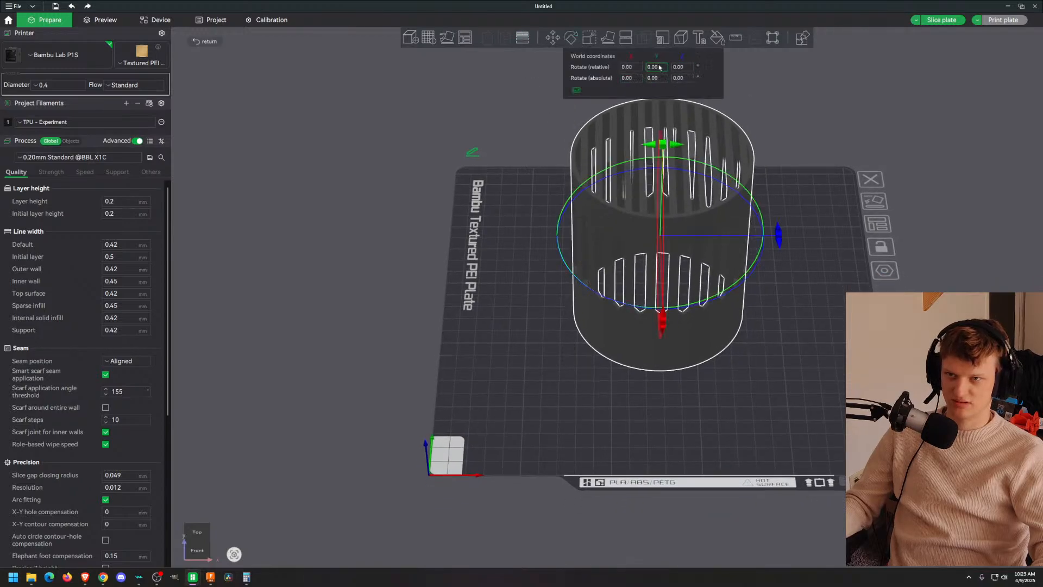
pyautogui.write('180')
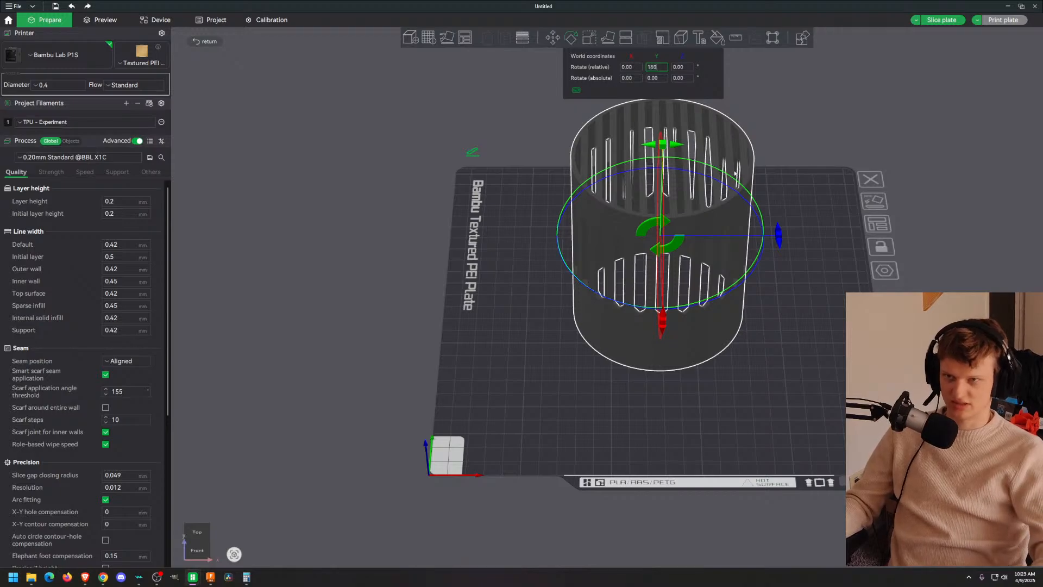
pyautogui.press('Return')
pyautogui.click(916, 266)
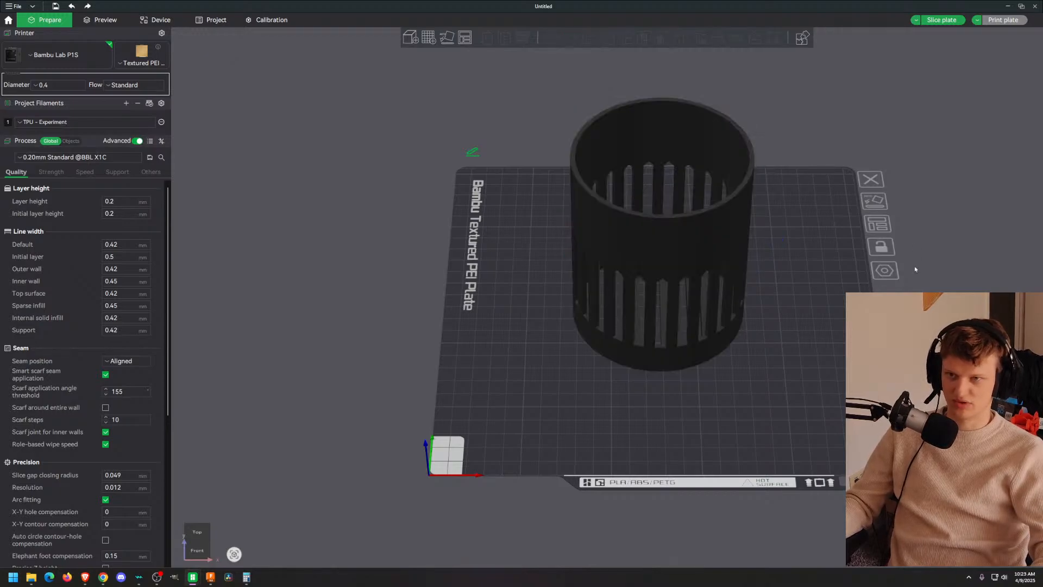
# Step: Scale the drain model uniformly by setting its Y size to 104.775 mm
pyautogui.moveTo(840, 269); pyautogui.dragTo(754, 284, button='middle')
pyautogui.moveTo(761, 284); pyautogui.dragTo(740, 261)
pyautogui.click(618, 219)
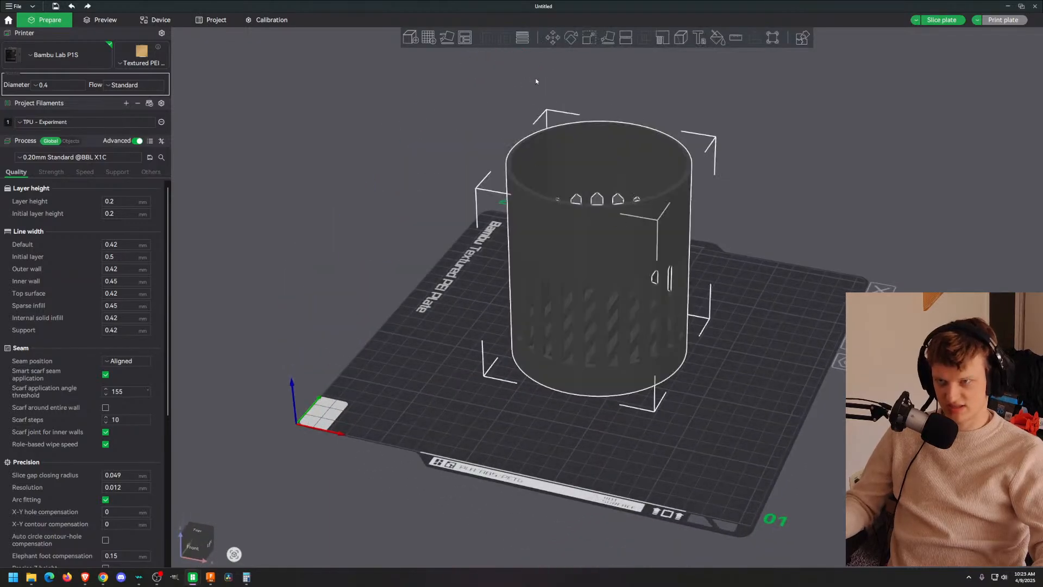
pyautogui.click(585, 42)
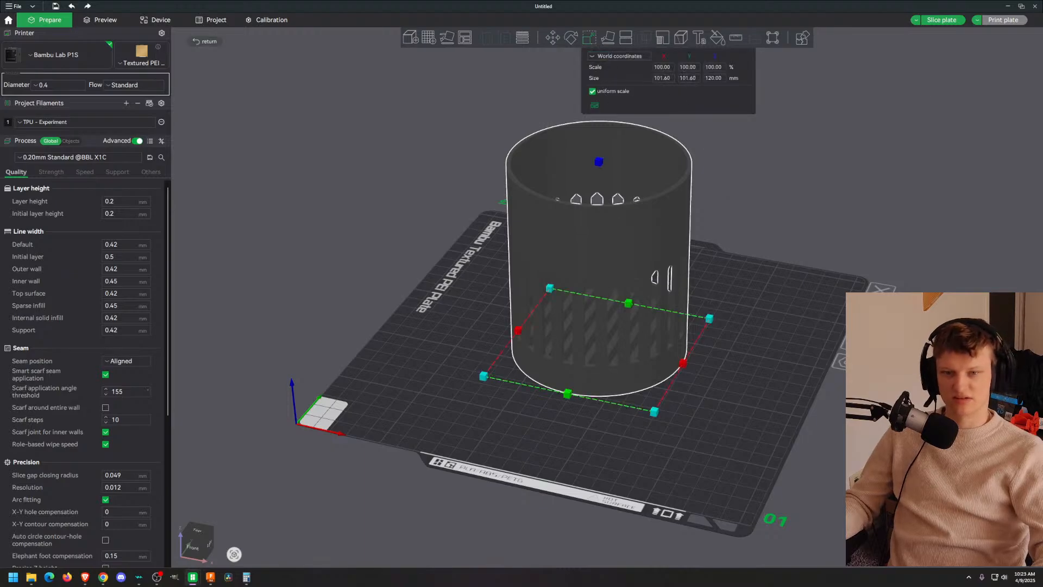
pyautogui.click(684, 80)
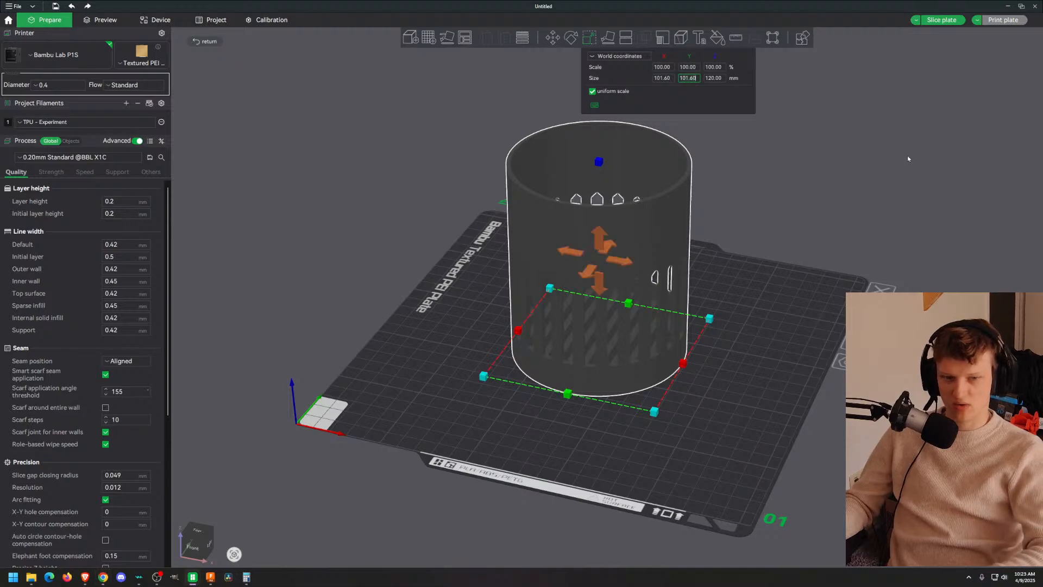
pyautogui.write('104.7')
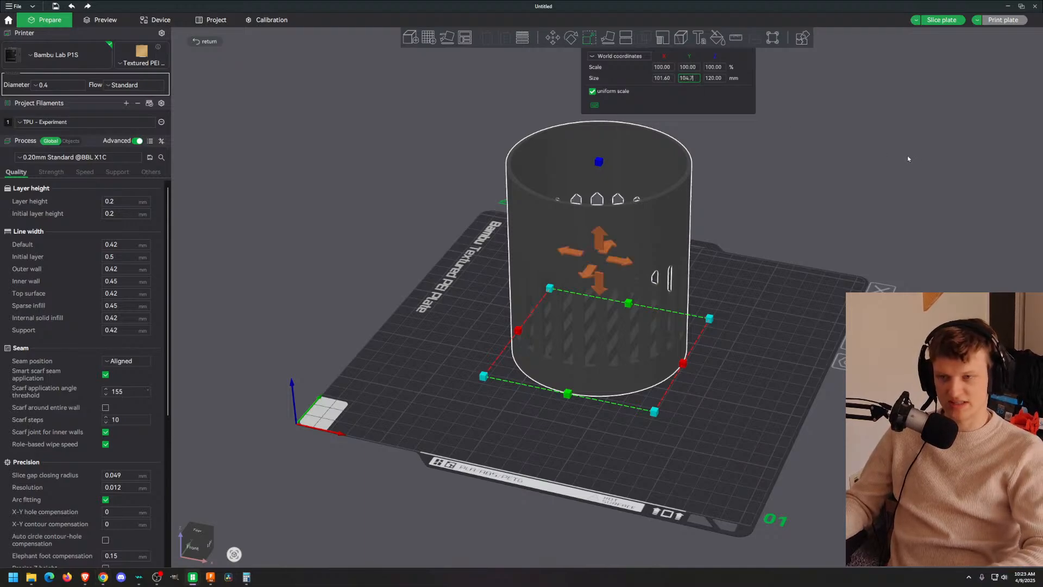
pyautogui.write('75')
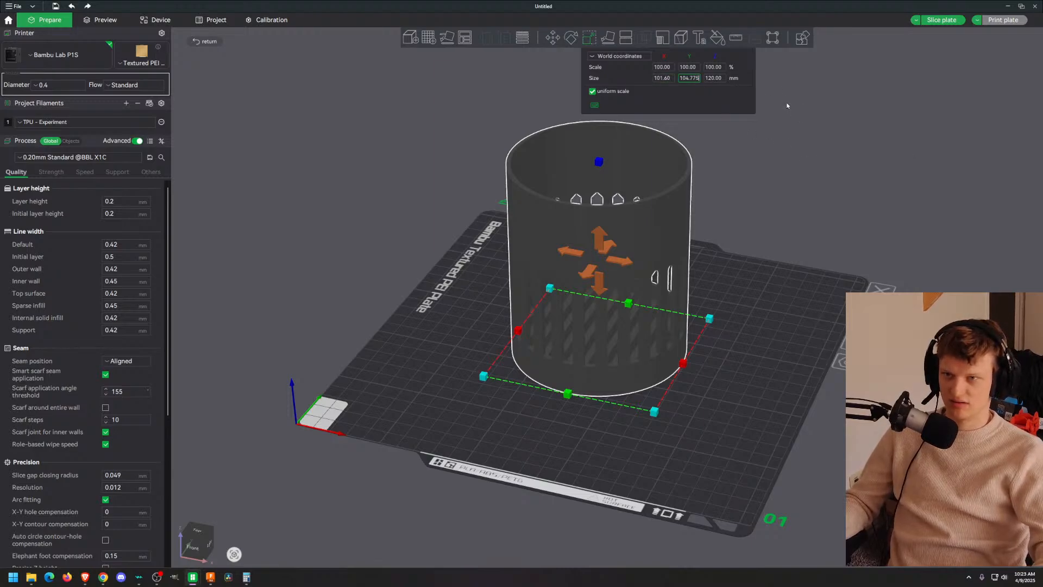
pyautogui.press('Return')
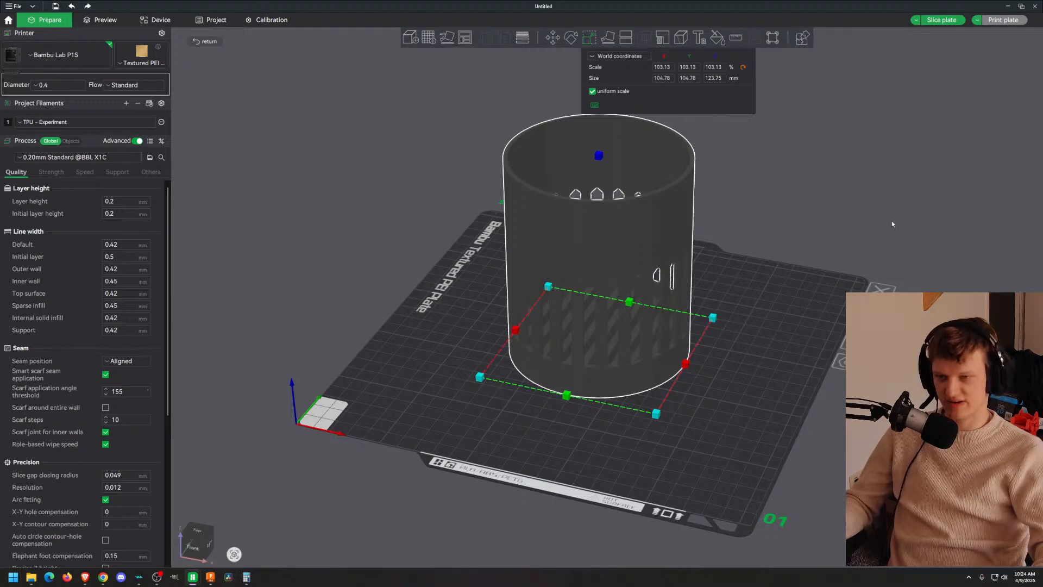
pyautogui.moveTo(857, 229); pyautogui.dragTo(751, 215)
pyautogui.click(587, 43)
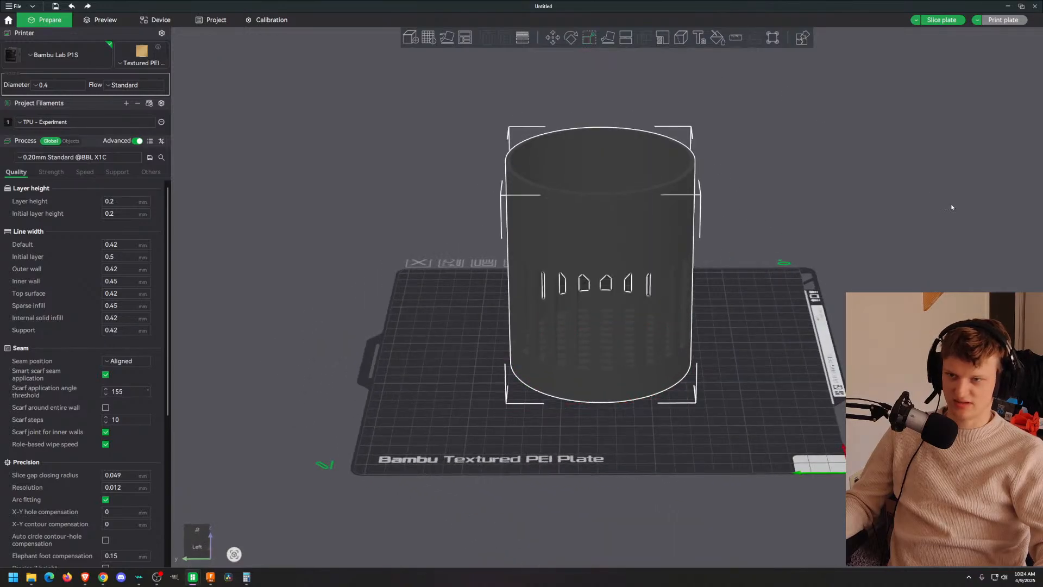
# Step: Check the scaled drain from above and from the side, and slice the plate
pyautogui.moveTo(951, 207); pyautogui.dragTo(912, 262)
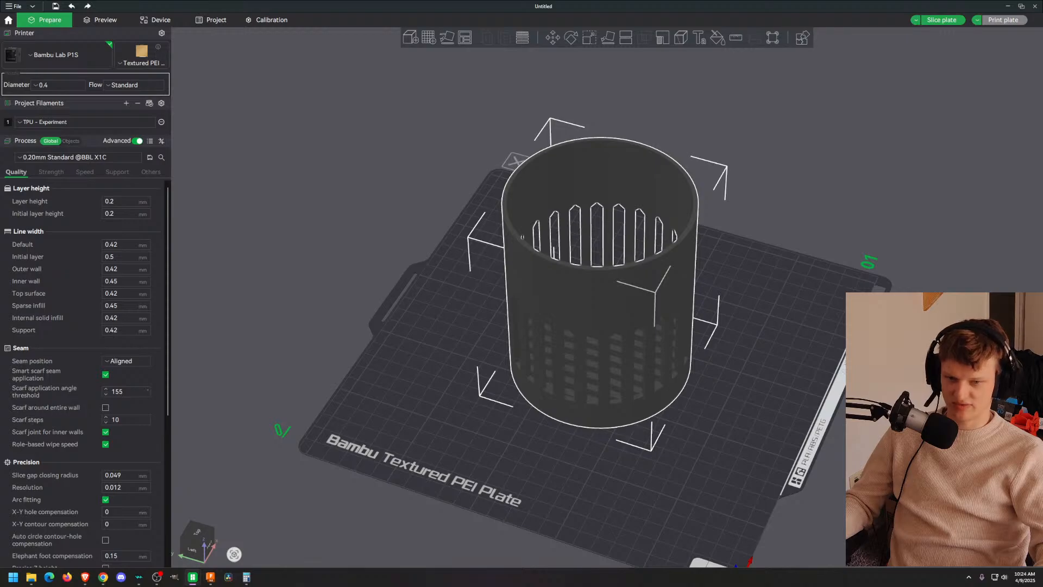
pyautogui.moveTo(799, 398); pyautogui.dragTo(683, 318)
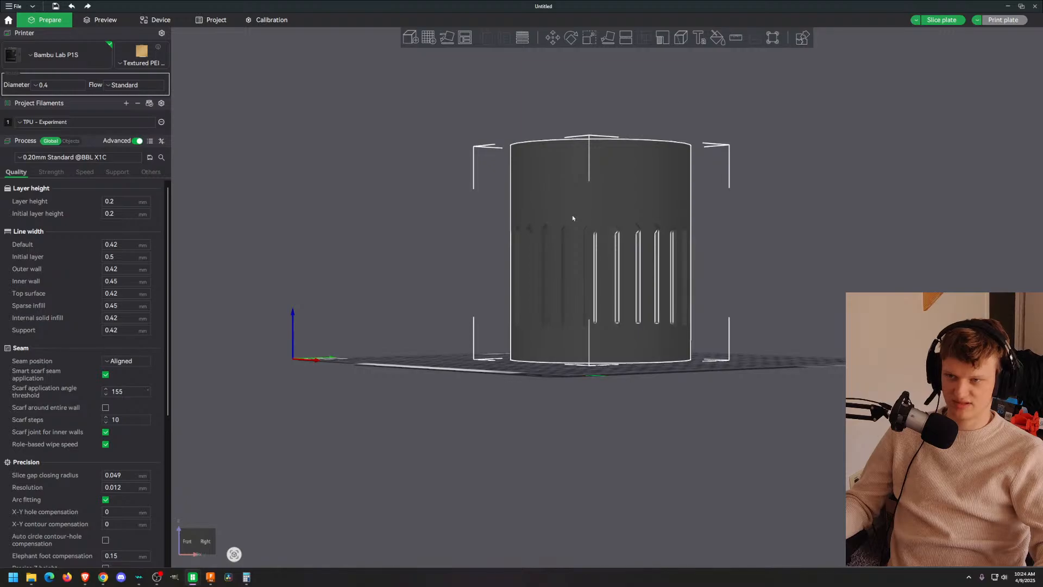
pyautogui.moveTo(1000, 185); pyautogui.dragTo(933, 176)
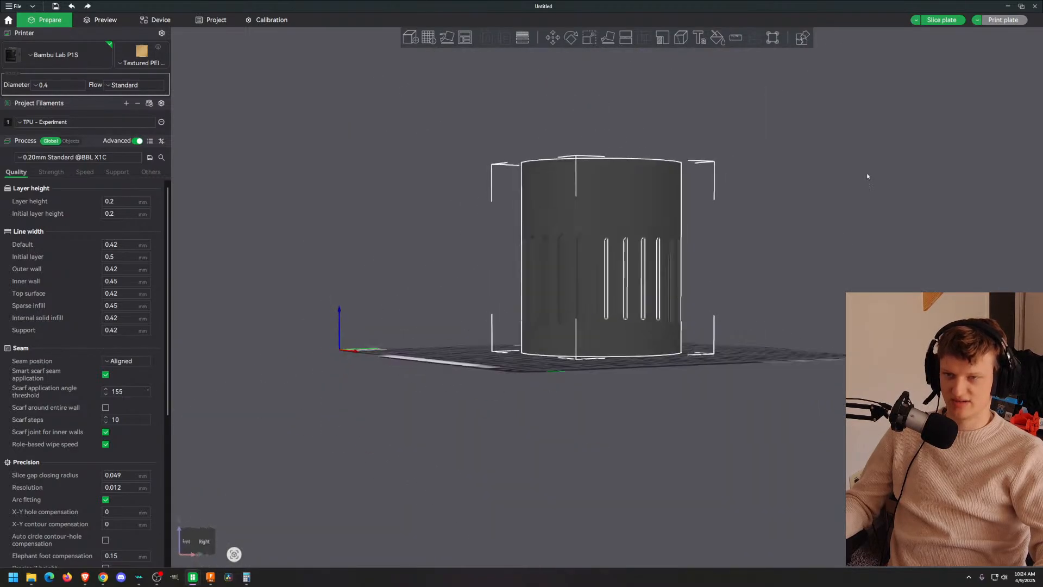
pyautogui.click(944, 20)
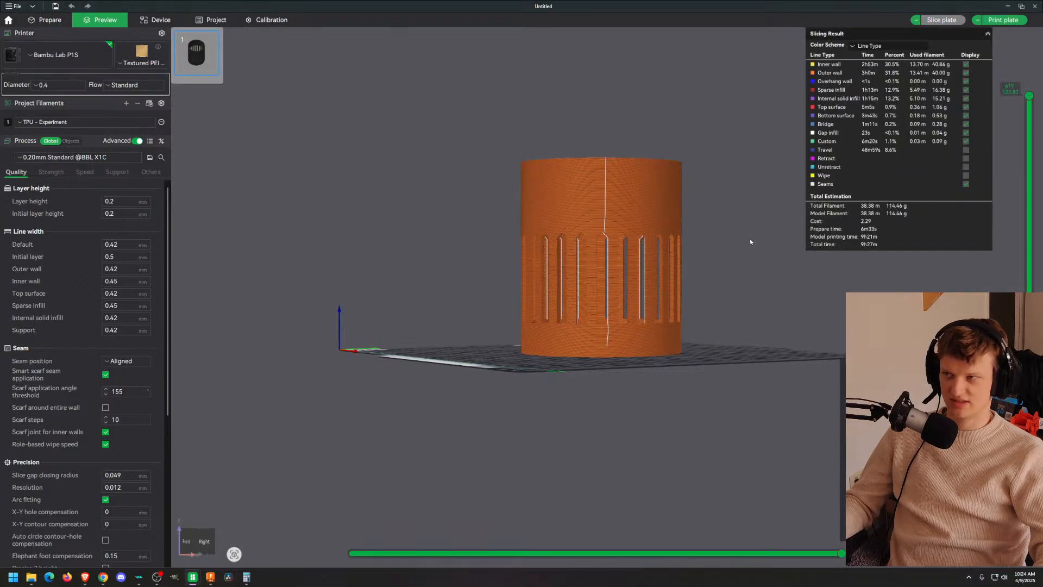
# Step: Examine the sliced drain's walls, seams, side slots and base grille from several angles
pyautogui.moveTo(750, 242); pyautogui.dragTo(768, 250)
pyautogui.moveTo(340, 181); pyautogui.dragTo(503, 195)
pyautogui.moveTo(622, 232); pyautogui.dragTo(442, 180)
pyautogui.scroll(-4, 570, 223)
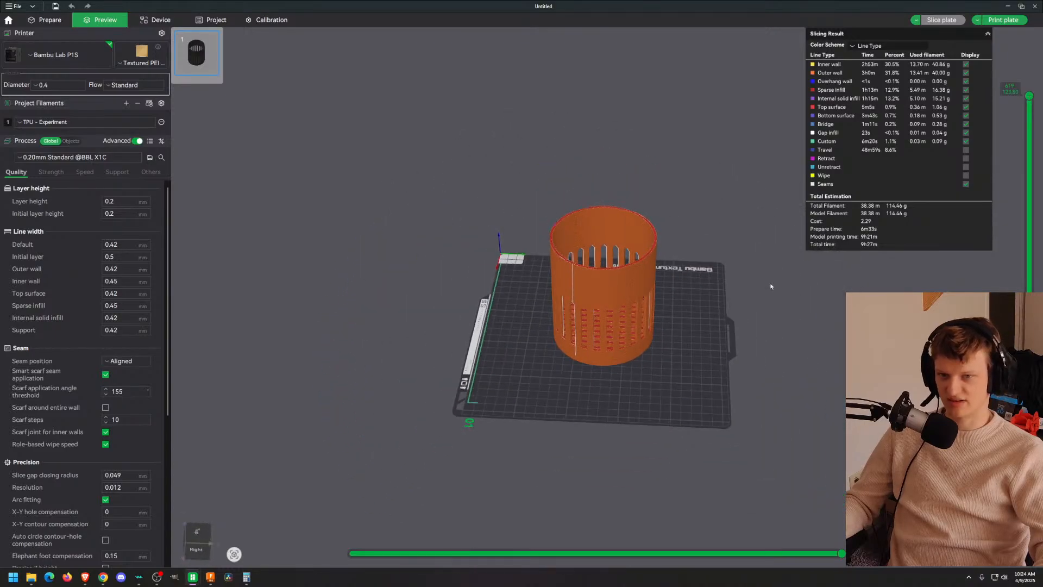
pyautogui.scroll(7, 772, 286)
pyautogui.moveTo(817, 366); pyautogui.dragTo(736, 380, button='middle')
pyautogui.moveTo(650, 333); pyautogui.dragTo(679, 319)
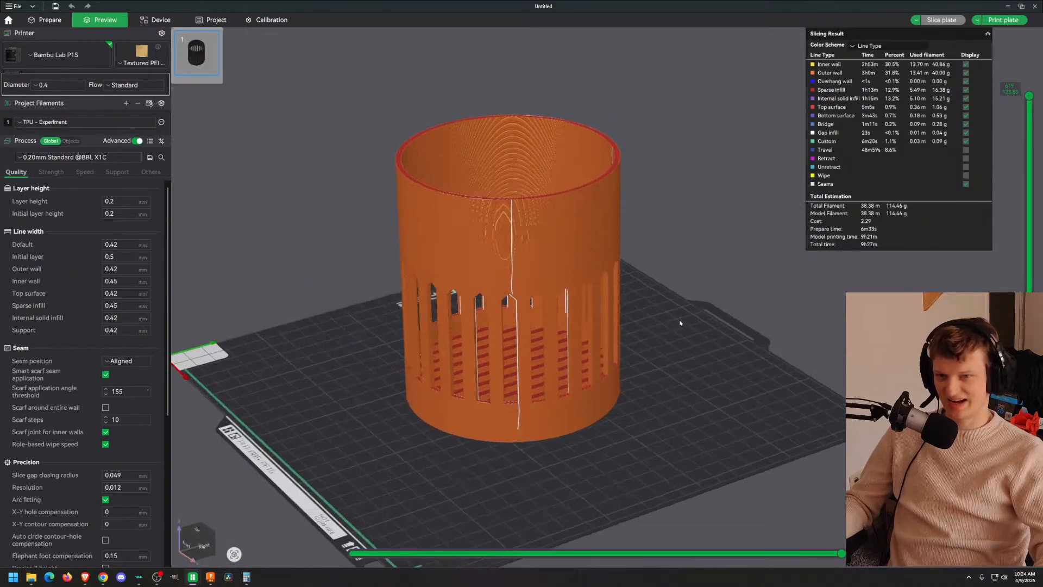
# Step: Send the 4in ATRIUM DRAIN print job to the printer with timelapse on, and try to start the live camera view
pyautogui.click(1003, 19)
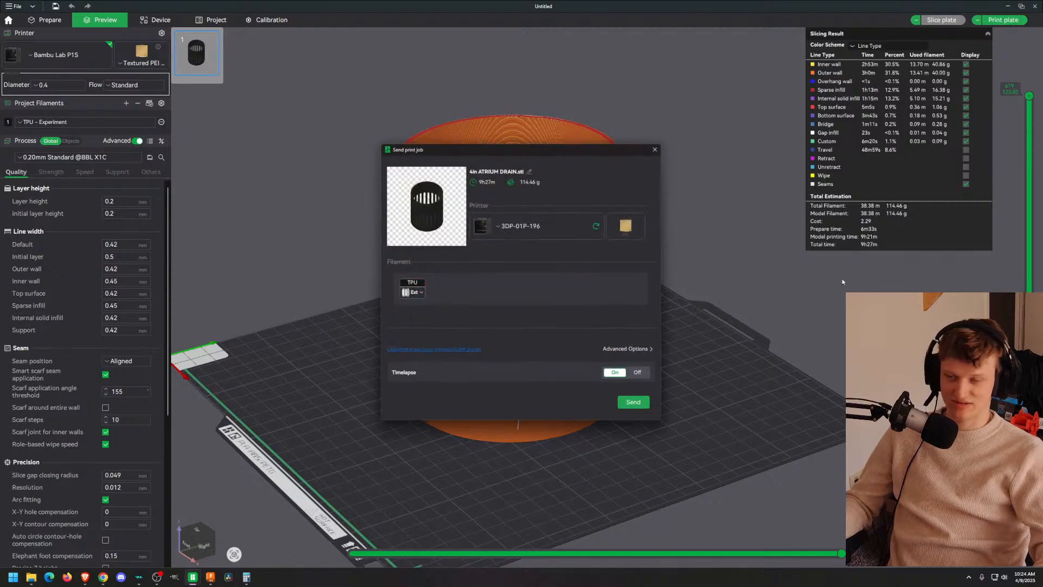
pyautogui.click(634, 406)
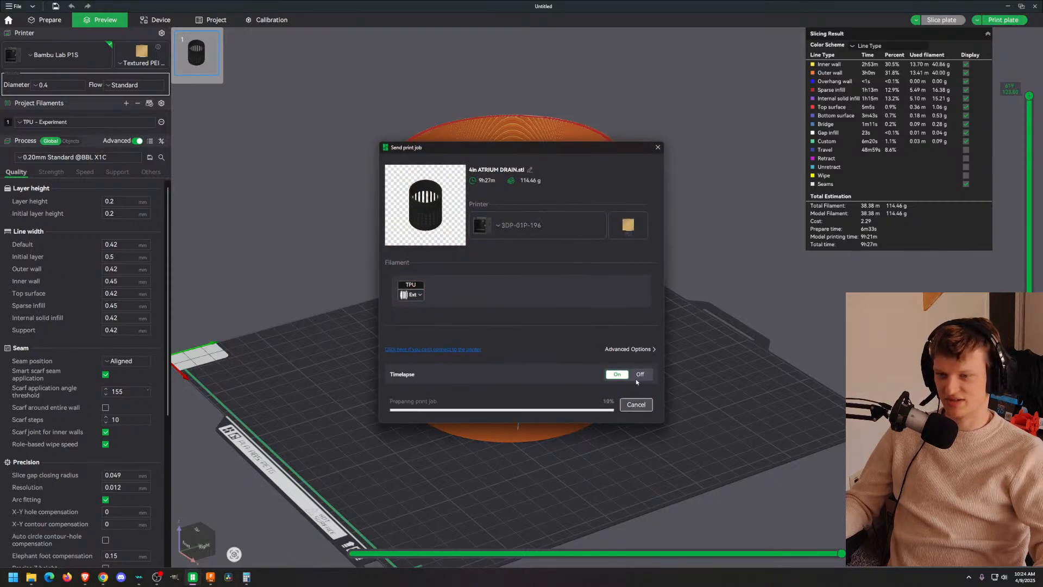
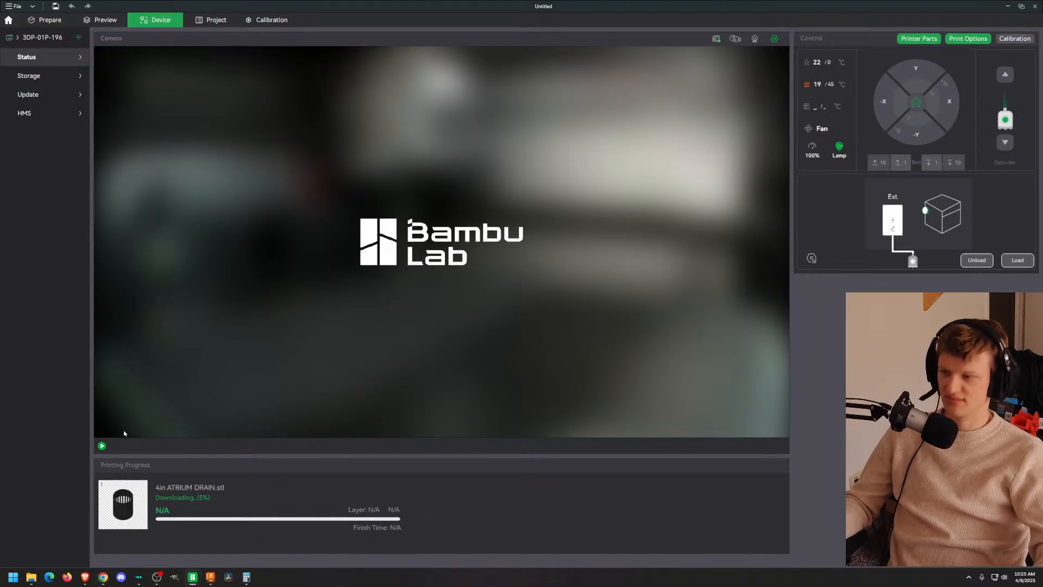
pyautogui.click(102, 446)
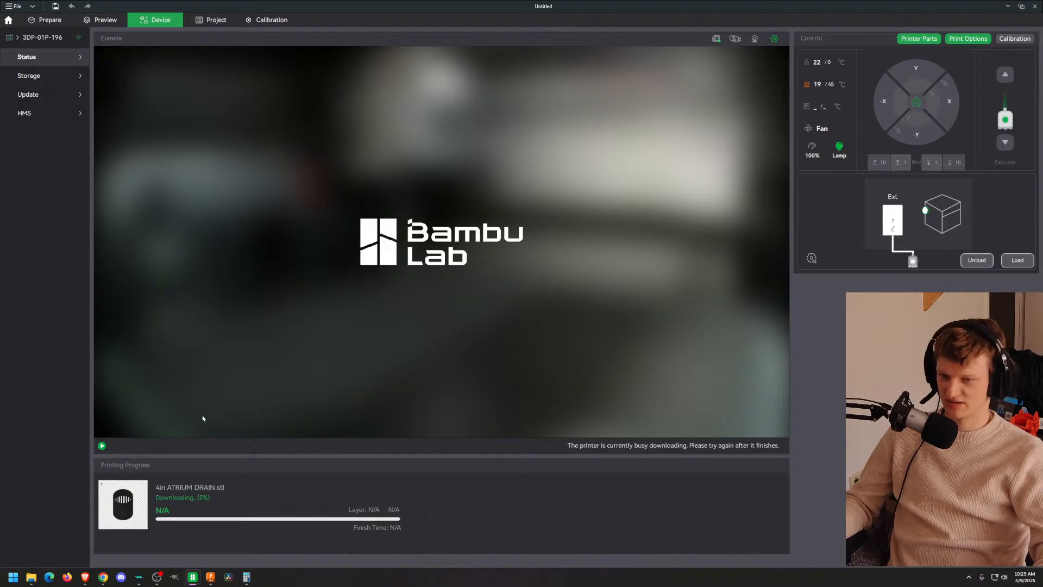
# Step: Switch to Autodesk Fusion and examine the phone mount's plates, clips and slotted joint from several angles
pyautogui.click(1008, 7)
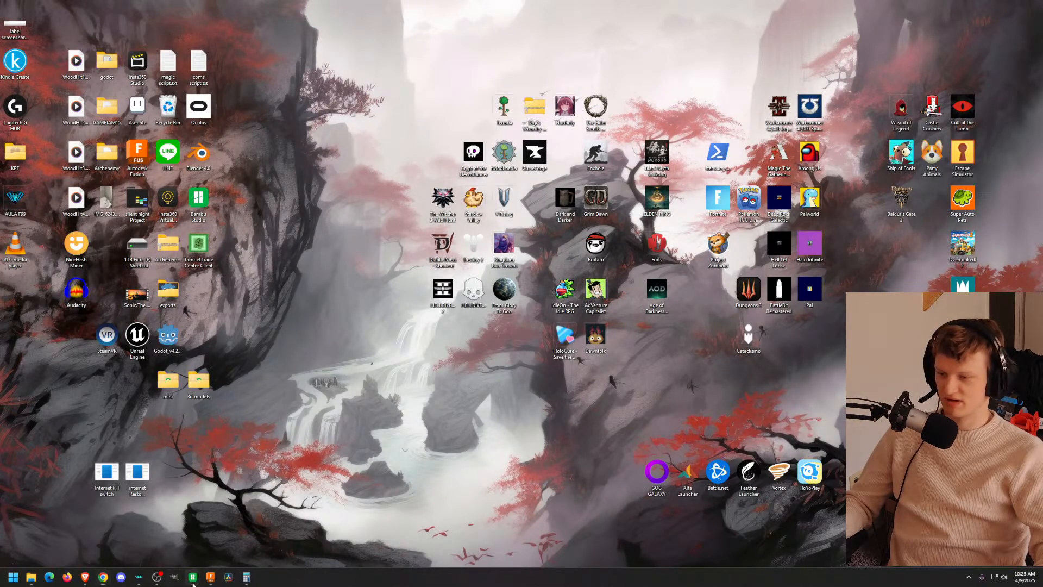
pyautogui.click(211, 577)
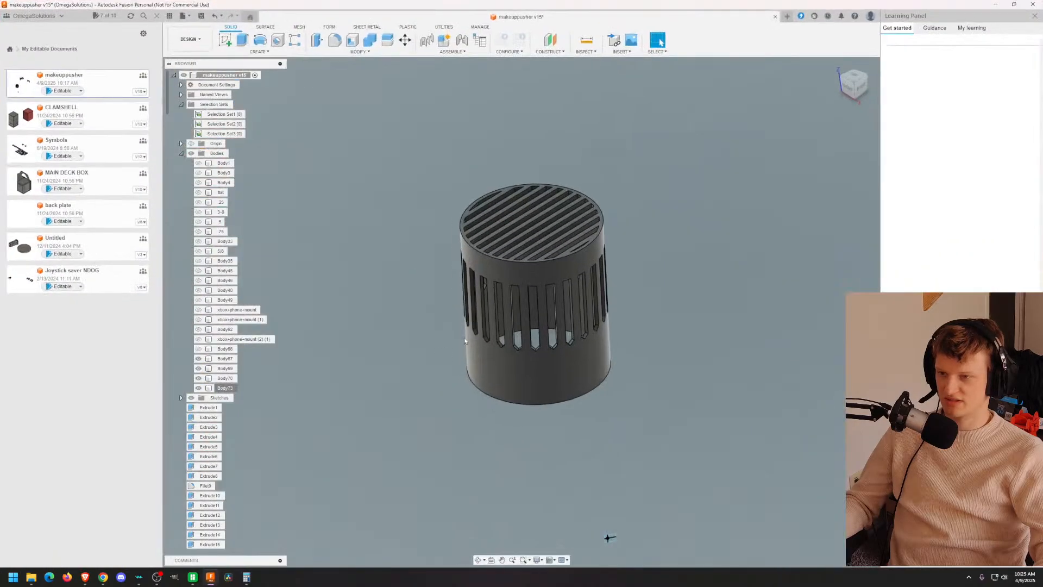
pyautogui.scroll(-5, 450, 325)
pyautogui.scroll(5, 500, 301)
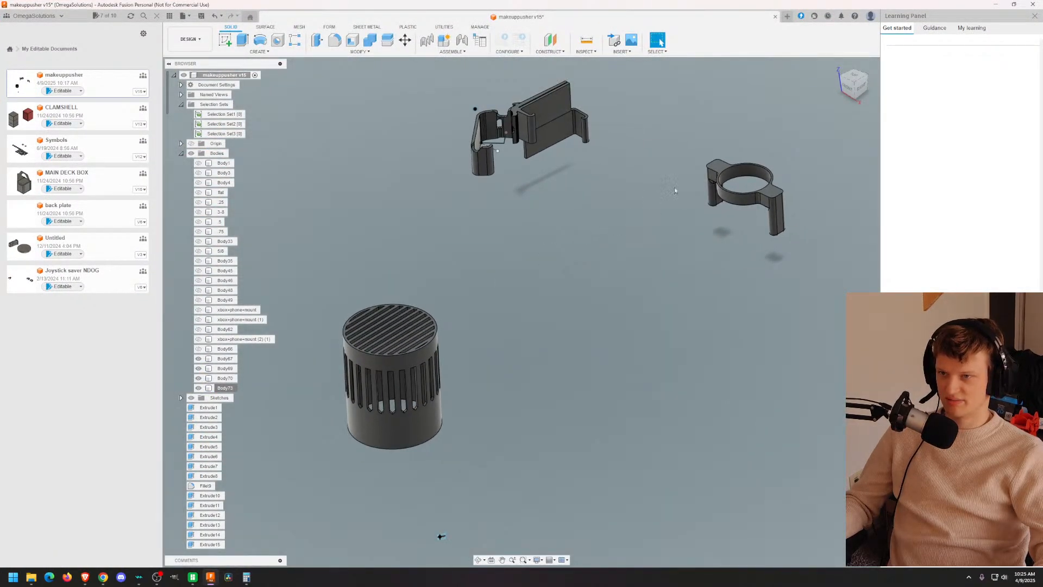
pyautogui.keyDown('shift'); pyautogui.moveTo(441, 536); pyautogui.dragTo(677, 271, button='middle'); pyautogui.keyUp('shift')
pyautogui.scroll(4, 608, 135)
pyautogui.scroll(-2, 374, 359)
pyautogui.scroll(3, 380, 351)
pyautogui.moveTo(854, 93); pyautogui.dragTo(841, 71)
pyautogui.moveTo(508, 273); pyautogui.dragTo(730, 358, button='middle')
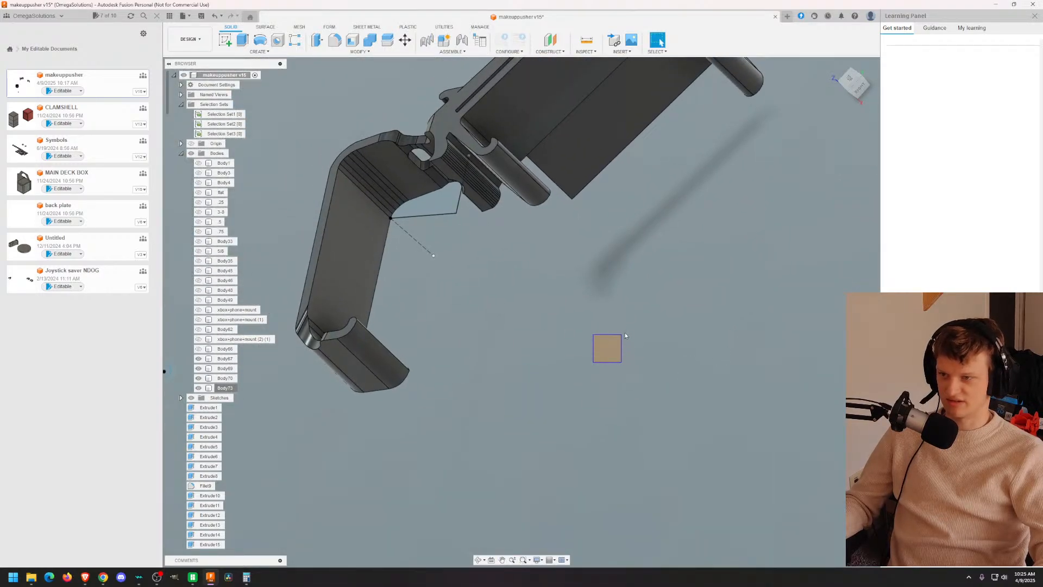
pyautogui.moveTo(851, 90); pyautogui.dragTo(852, 81)
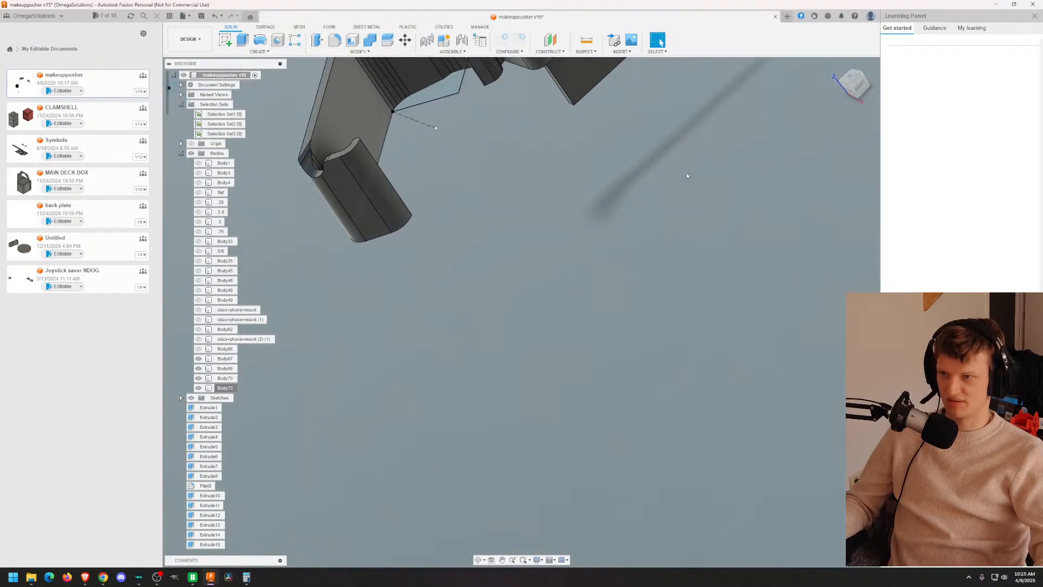
pyautogui.moveTo(678, 169); pyautogui.dragTo(734, 405, button='middle')
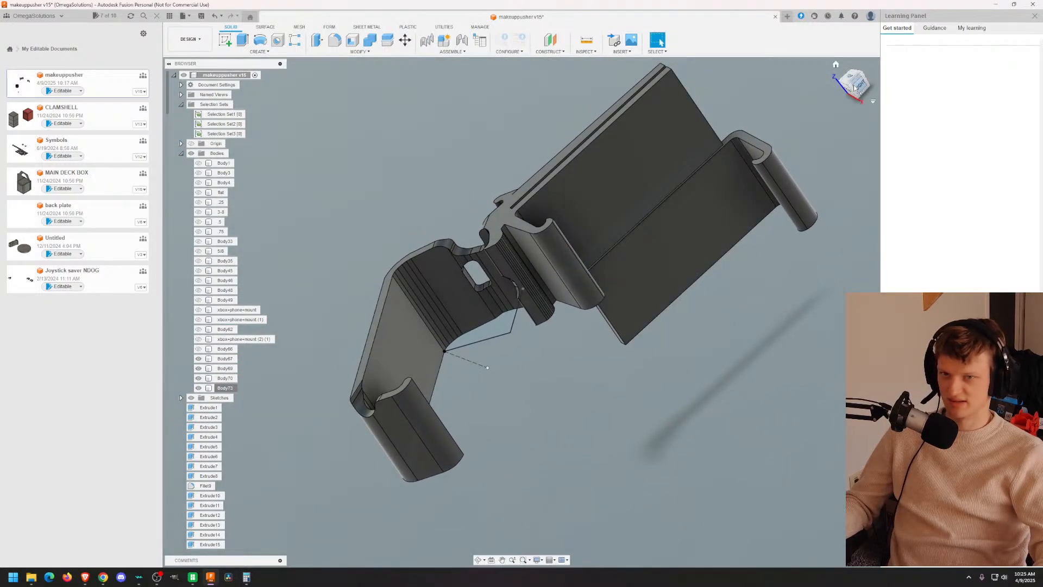
pyautogui.moveTo(854, 88); pyautogui.dragTo(853, 73)
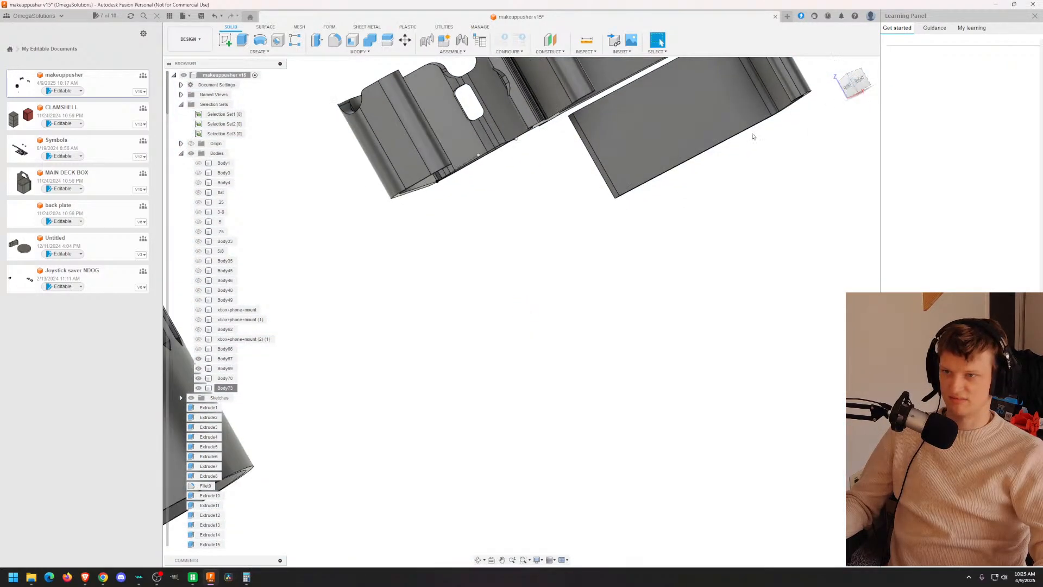
pyautogui.moveTo(753, 136); pyautogui.dragTo(752, 368, button='middle')
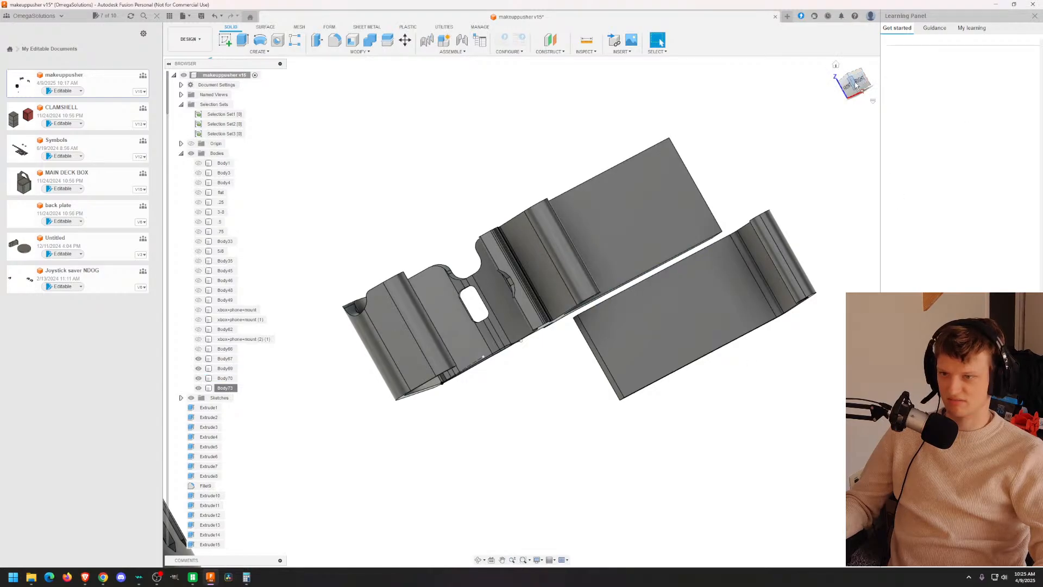
pyautogui.moveTo(856, 85)
pyautogui.mouseDown()
pyautogui.moveTo(856, 76)
pyautogui.moveTo(718, 387)
pyautogui.mouseUp()
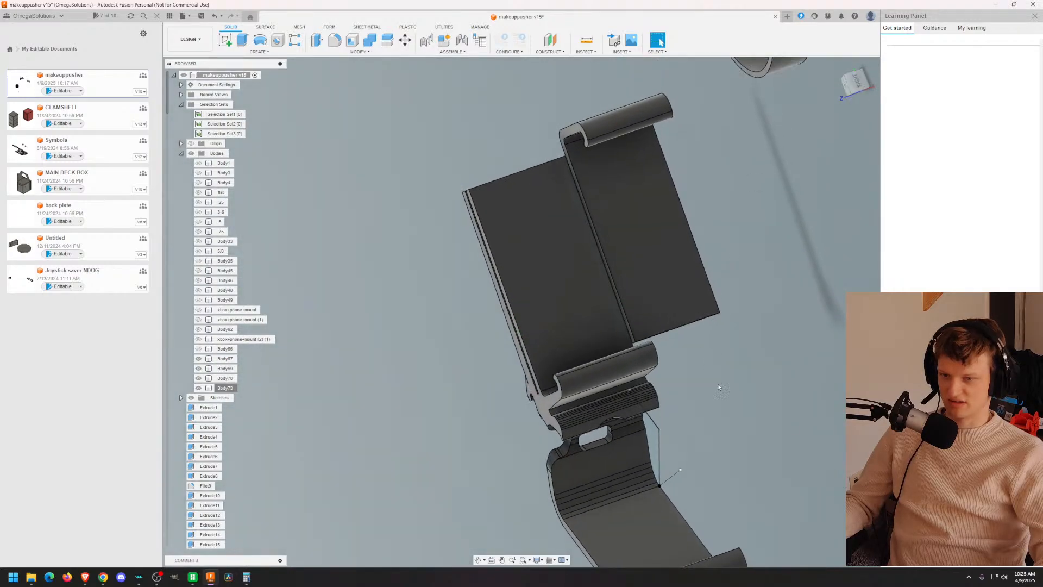
pyautogui.moveTo(719, 387); pyautogui.dragTo(577, 218, button='middle')
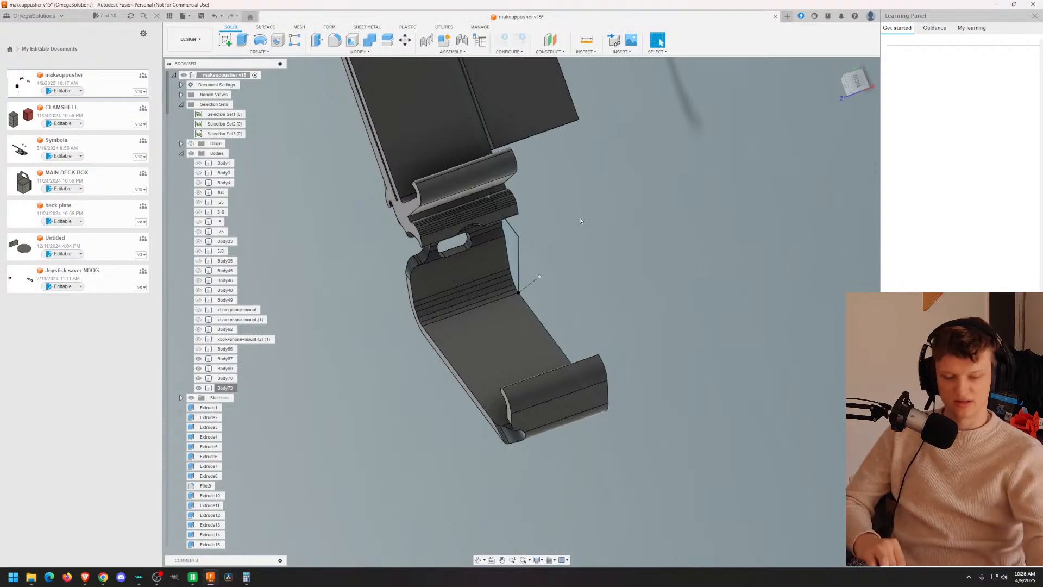
pyautogui.scroll(-5, 723, 339)
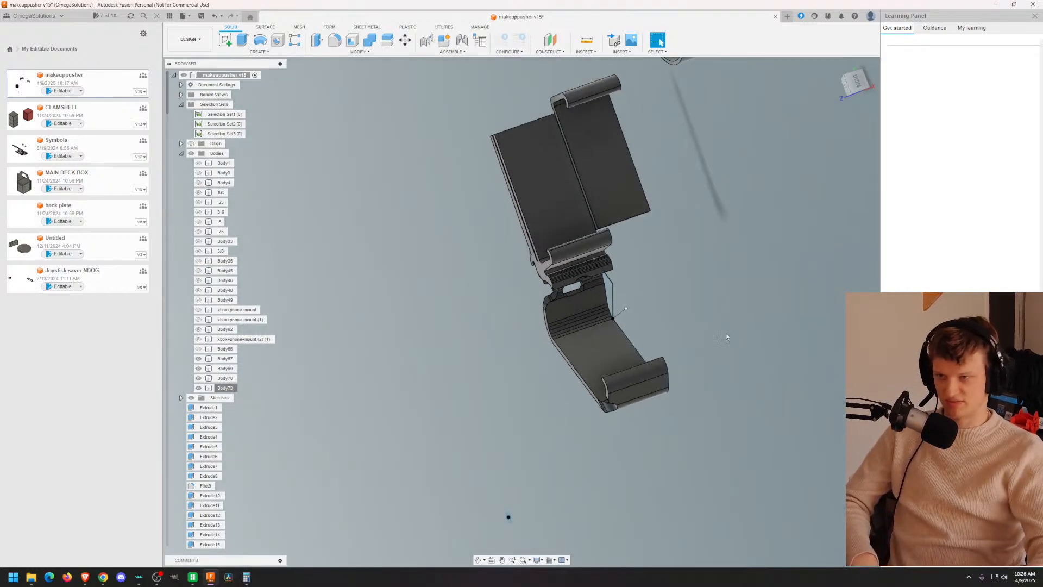
# Step: Examine the phone mount's outer side up close, including the two flat plates and the small hook at their base
pyautogui.keyDown('shift'); pyautogui.moveTo(695, 193); pyautogui.dragTo(765, 156, button='middle'); pyautogui.keyUp('shift')
pyautogui.keyDown('shift'); pyautogui.moveTo(765, 156); pyautogui.dragTo(751, 146); pyautogui.keyUp('shift')
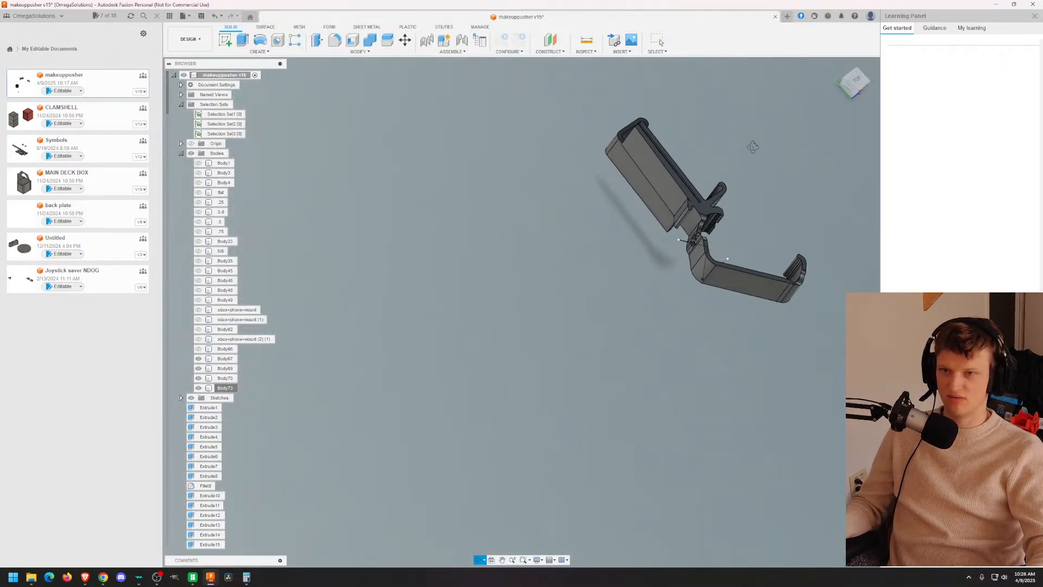
pyautogui.keyDown('shift'); pyautogui.moveTo(751, 147); pyautogui.dragTo(733, 174, button='middle'); pyautogui.keyUp('shift')
pyautogui.scroll(5, 670, 165)
pyautogui.moveTo(573, 143)
pyautogui.keyDown('shift'); pyautogui.mouseDown(button='middle')
pyautogui.moveTo(531, 158)
pyautogui.moveTo(514, 117)
pyautogui.moveTo(517, 145)
pyautogui.moveTo(488, 146)
pyautogui.moveTo(463, 165)
pyautogui.moveTo(568, 121)
pyautogui.moveTo(564, 132)
pyautogui.mouseUp(button='middle'); pyautogui.keyUp('shift')
pyautogui.click(523, 113)
pyautogui.click(334, 233)
pyautogui.scroll(2, 477, 152)
pyautogui.scroll(-5, 483, 155)
pyautogui.scroll(3, 564, 132)
pyautogui.scroll(5, 564, 132)
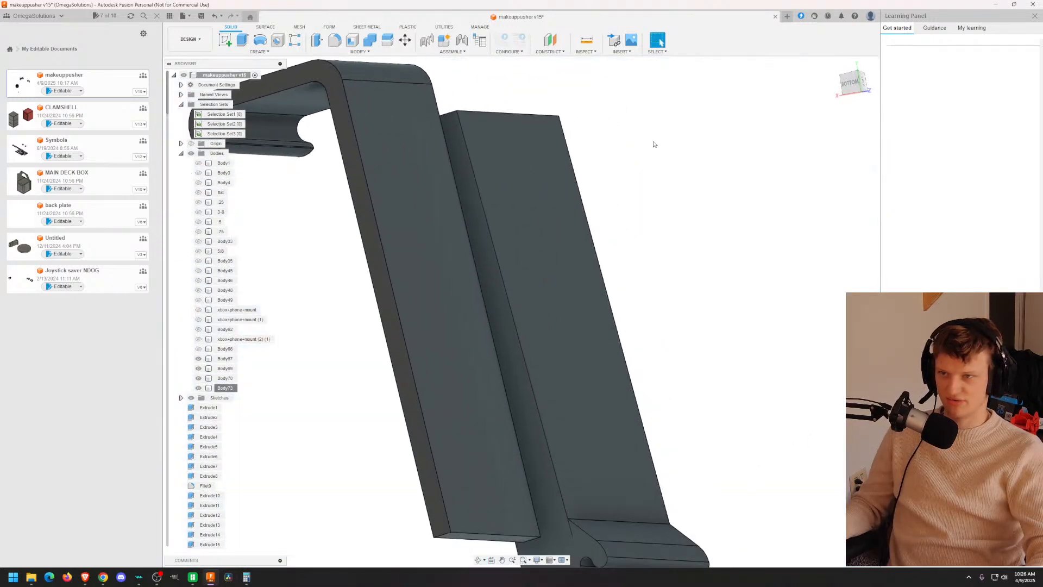
pyautogui.keyDown('shift'); pyautogui.moveTo(654, 145); pyautogui.dragTo(775, 88, button='middle'); pyautogui.keyUp('shift')
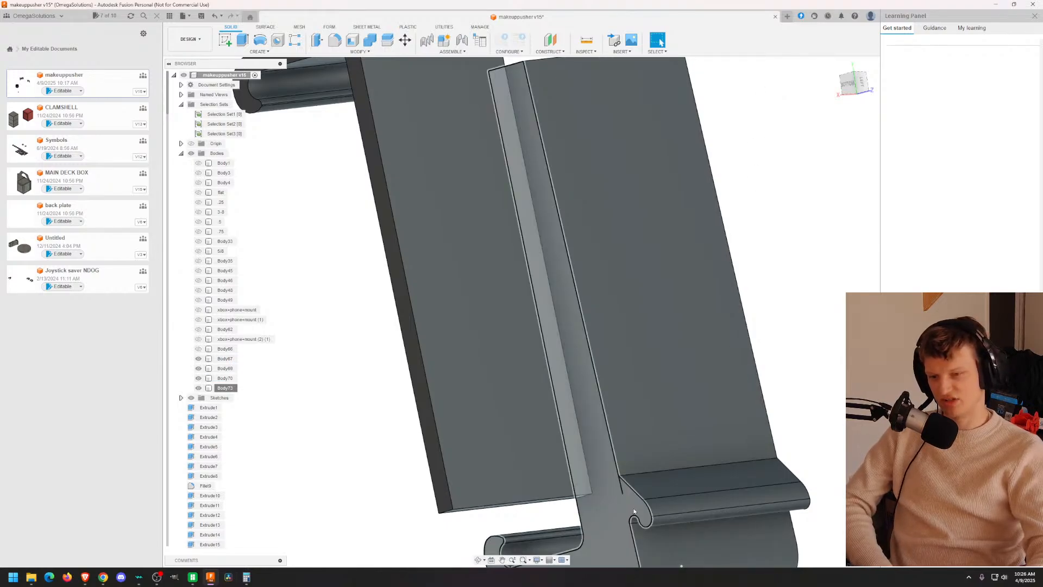
pyautogui.click(653, 501)
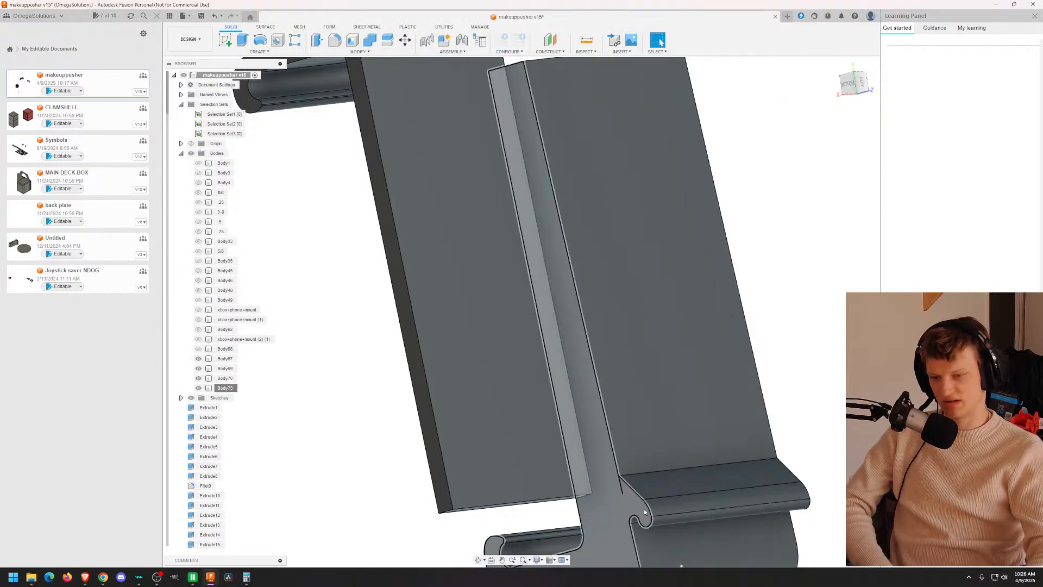
# Step: Start a sketch on the flat outer face of the phone mount's separate hooked plate
pyautogui.moveTo(415, 102); pyautogui.dragTo(565, 266, button='middle')
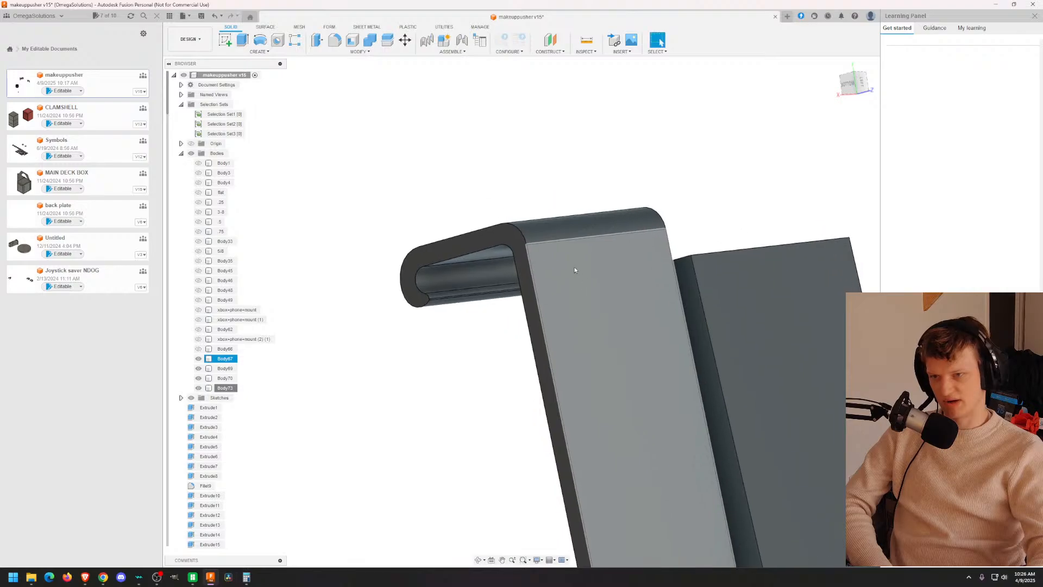
pyautogui.rightClick(570, 266)
pyautogui.click(562, 321)
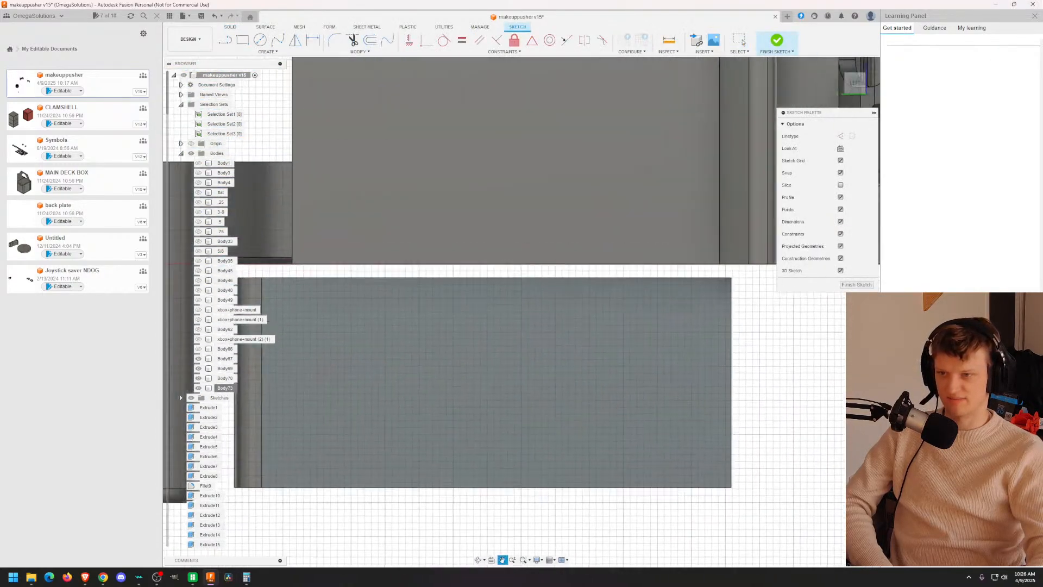
pyautogui.scroll(-3, 650, 363)
pyautogui.moveTo(624, 329)
pyautogui.mouseDown(button='middle')
pyautogui.moveTo(650, 364)
pyautogui.moveTo(742, 277)
pyautogui.moveTo(393, 340)
pyautogui.mouseUp(button='middle')
pyautogui.scroll(2, 447, 304)
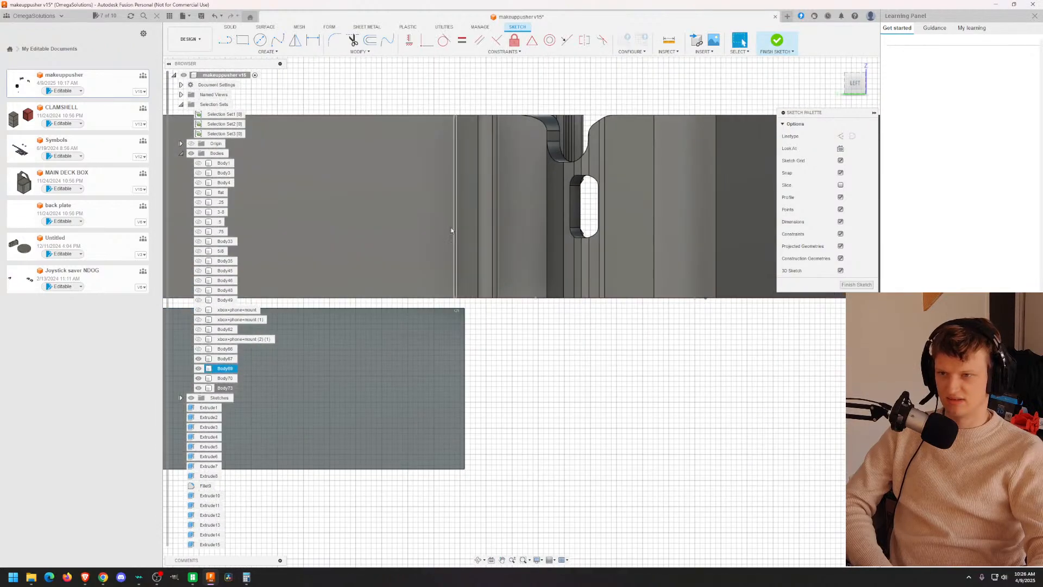
pyautogui.moveTo(332, 283); pyautogui.dragTo(834, 82, button='middle')
pyautogui.moveTo(706, 146)
pyautogui.mouseDown(button='middle')
pyautogui.moveTo(657, 191)
pyautogui.moveTo(550, 246)
pyautogui.mouseUp(button='middle')
pyautogui.scroll(2, 336, 199)
pyautogui.scroll(2, 335, 199)
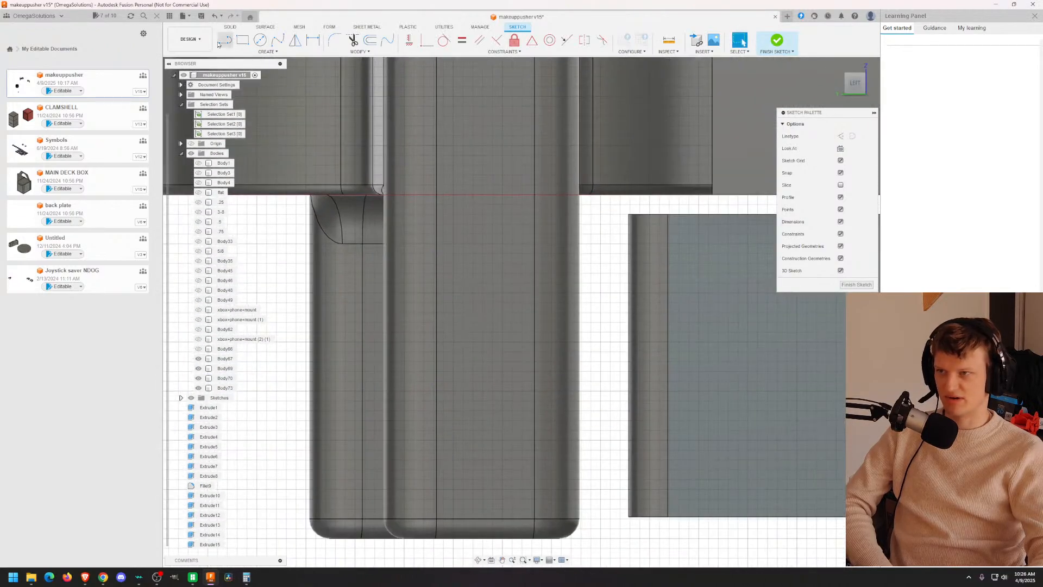
# Step: Try to sketch a 2 mm wide rectangle on the hooked plate, starting at the corner beside its bend
pyautogui.click(243, 39)
pyautogui.moveTo(644, 255); pyautogui.dragTo(507, 228, button='middle')
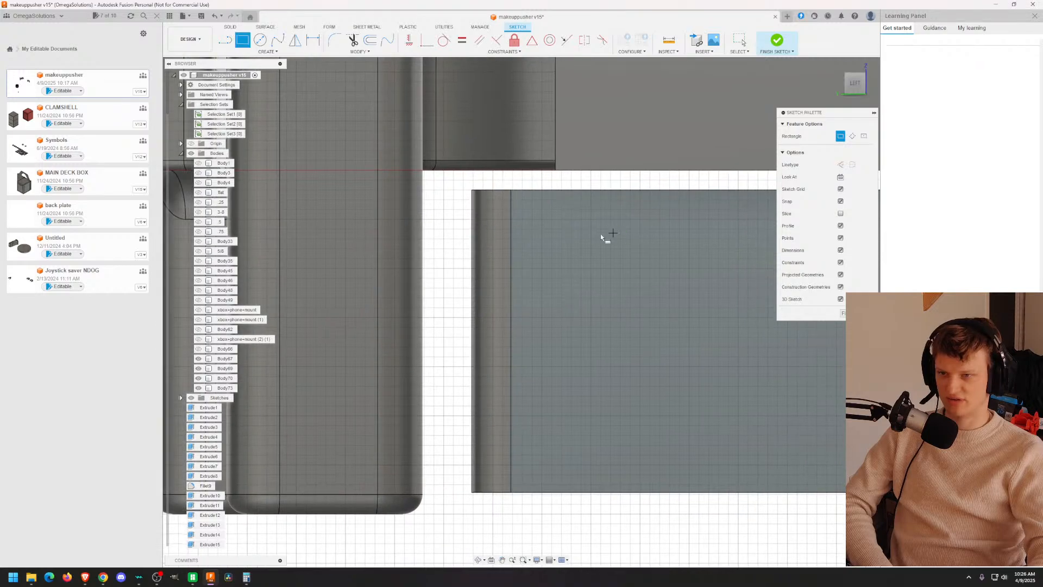
pyautogui.click(511, 189)
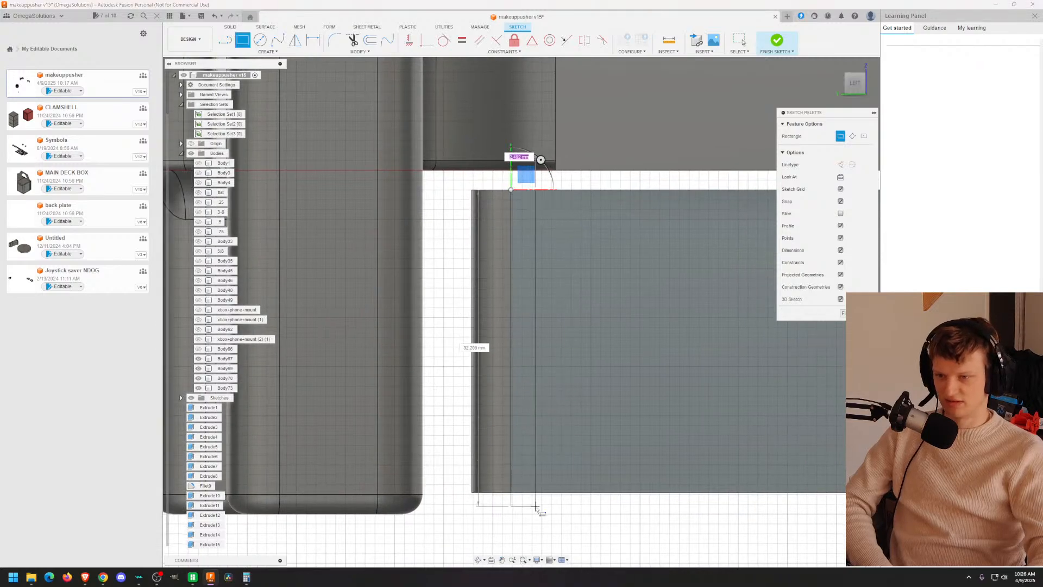
pyautogui.scroll(3, 533, 495)
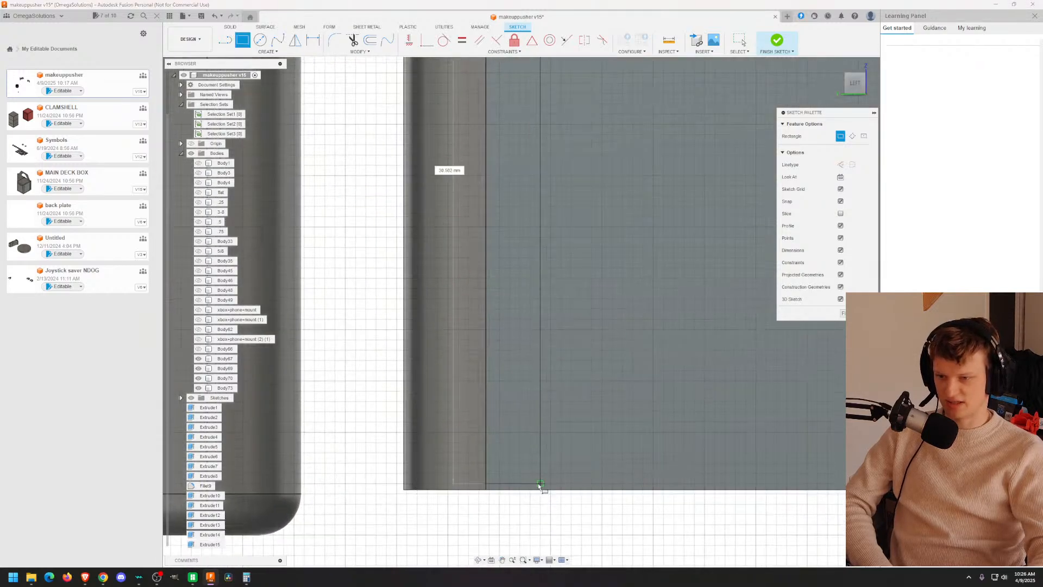
pyautogui.scroll(-3, 531, 492)
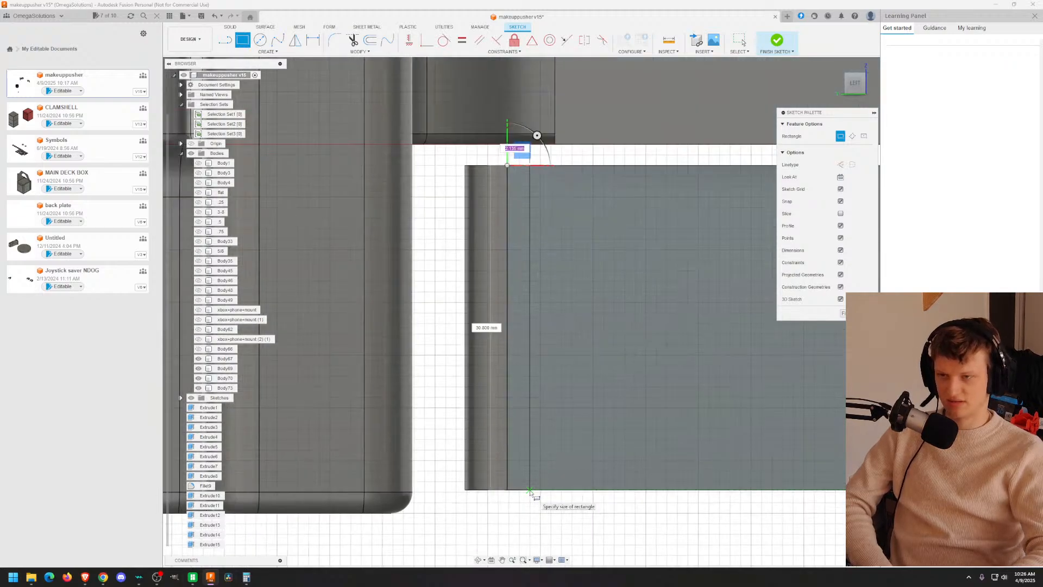
pyautogui.write('2')
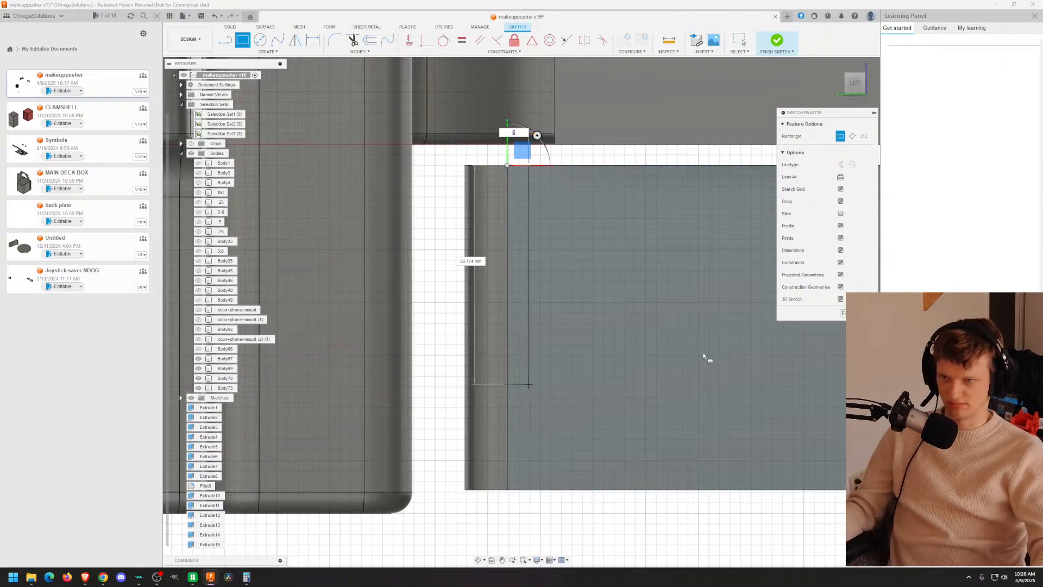
pyautogui.rightClick(595, 267)
pyautogui.click(618, 254)
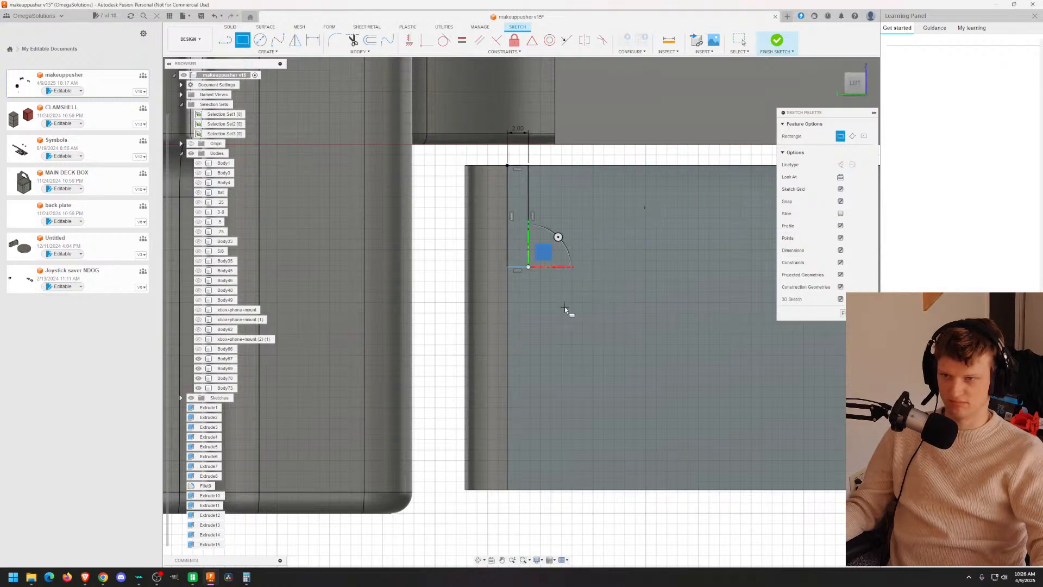
pyautogui.moveTo(638, 281); pyautogui.dragTo(471, 442, button='middle')
pyautogui.scroll(-5, 612, 375)
pyautogui.press('Escape')
pyautogui.moveTo(675, 362)
pyautogui.mouseDown(button='middle')
pyautogui.moveTo(464, 329)
pyautogui.moveTo(532, 283)
pyautogui.moveTo(563, 224)
pyautogui.moveTo(570, 244)
pyautogui.mouseUp(button='middle')
pyautogui.click(517, 311)
# Step: Measure the distance from the small hook's inner arc to the point where its slope meets the rounded tip
pyautogui.scroll(6, 570, 283)
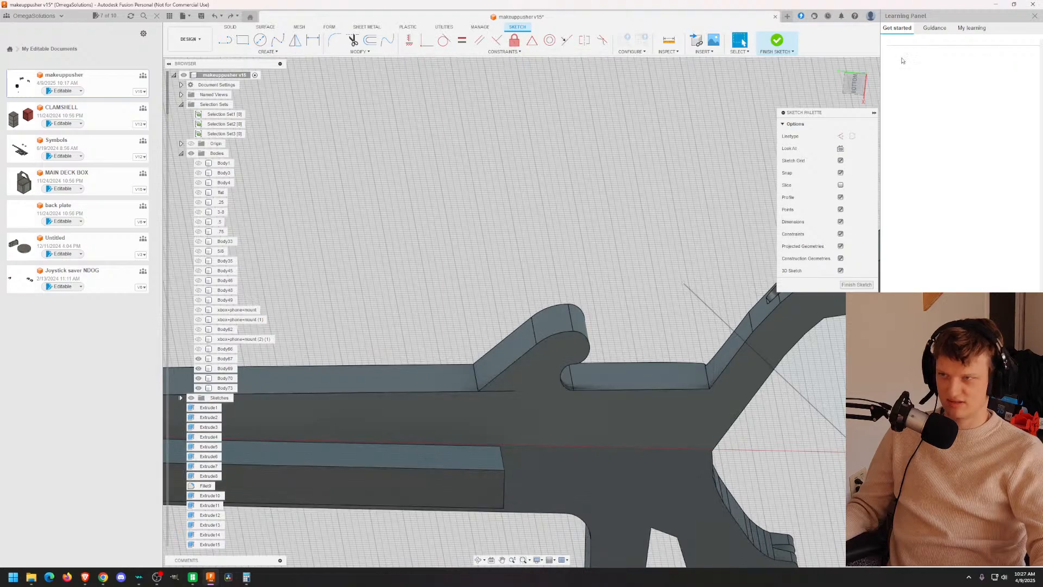
pyautogui.press('i')
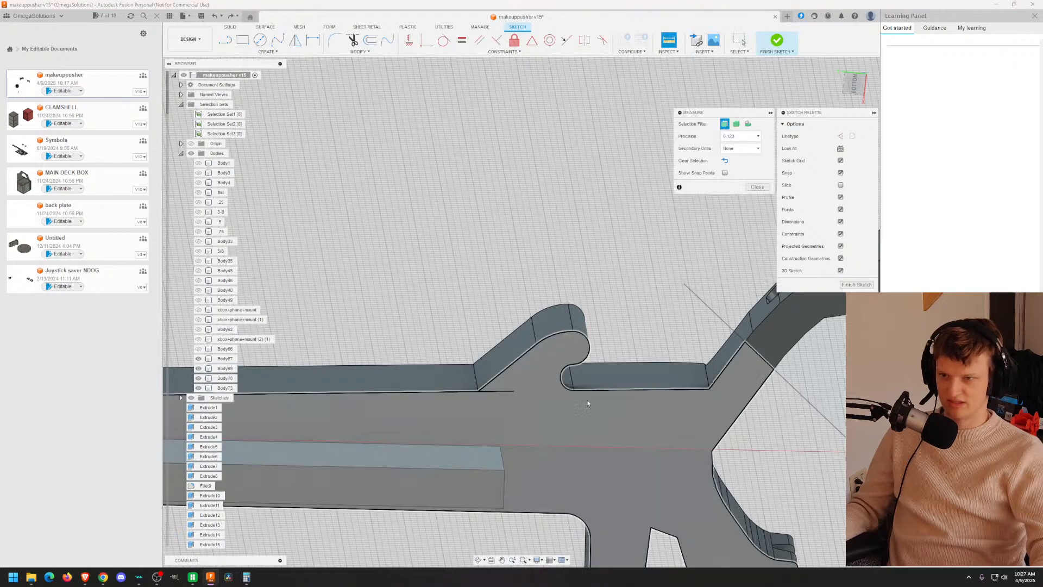
pyautogui.click(561, 379)
pyautogui.click(538, 349)
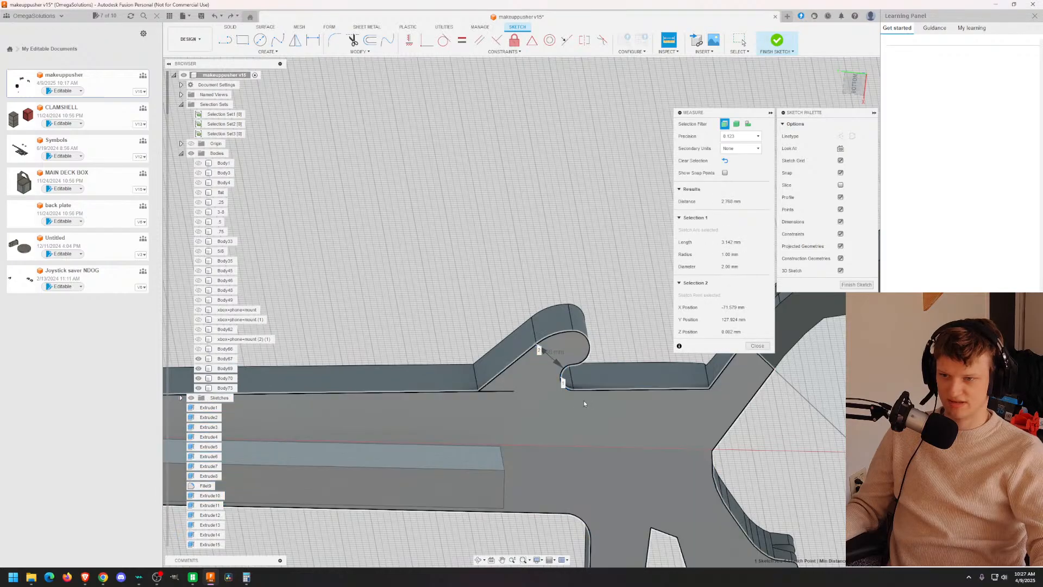
pyautogui.keyDown('shift'); pyautogui.moveTo(583, 403); pyautogui.dragTo(577, 361, button='middle'); pyautogui.keyUp('shift')
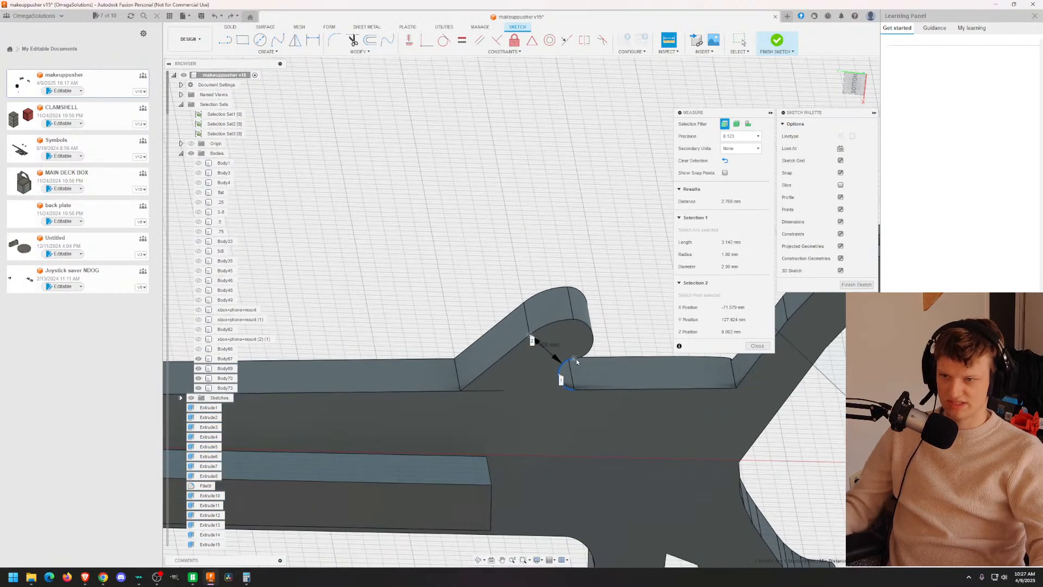
pyautogui.press('Escape')
# Step: Sketch a 2 mm wide rectangle along the bend edge of the hooked plate, spanning the plate's full 30 mm width
pyautogui.moveTo(415, 358); pyautogui.dragTo(770, 377, button='middle')
pyautogui.scroll(-3, 538, 384)
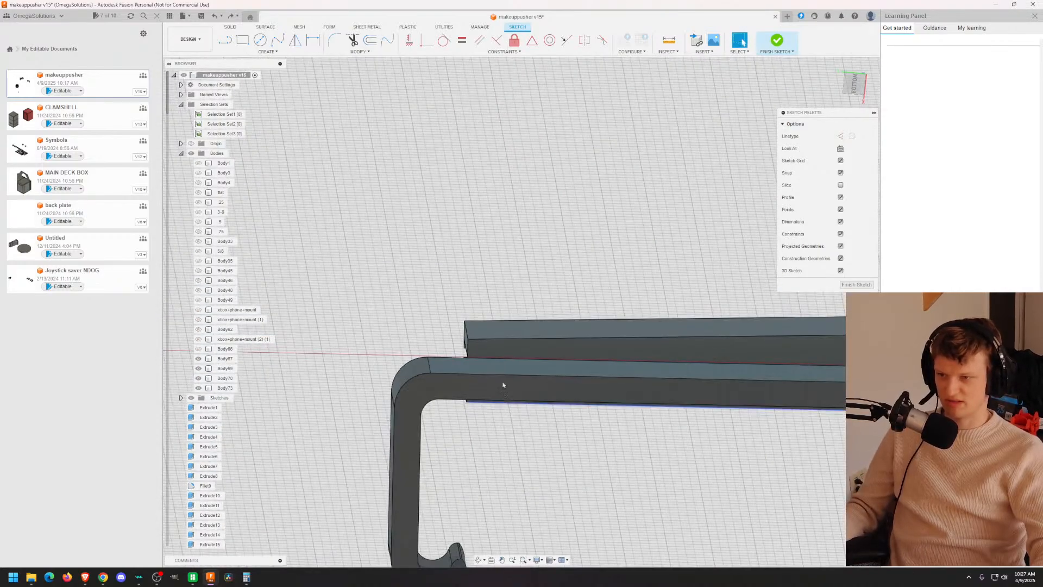
pyautogui.keyDown('shift'); pyautogui.moveTo(503, 385); pyautogui.dragTo(549, 384, button='middle'); pyautogui.keyUp('shift')
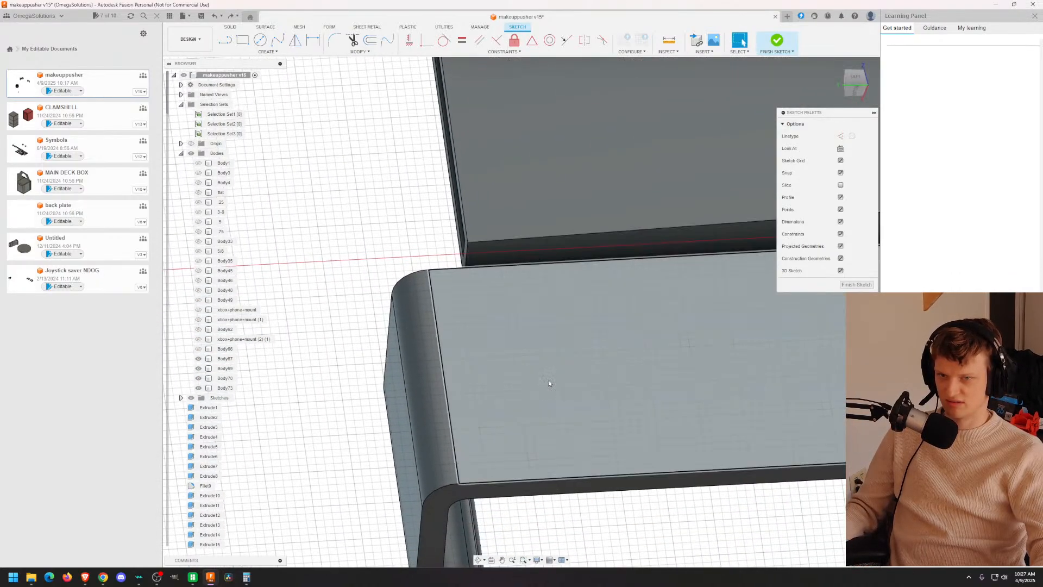
pyautogui.click(548, 383)
pyautogui.click(245, 45)
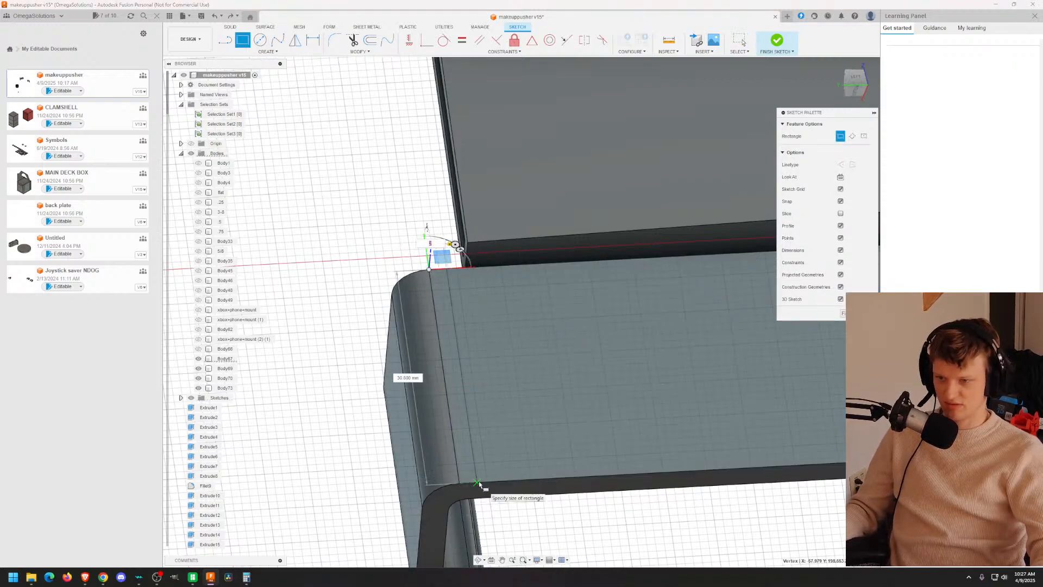
pyautogui.scroll(-4, 539, 452)
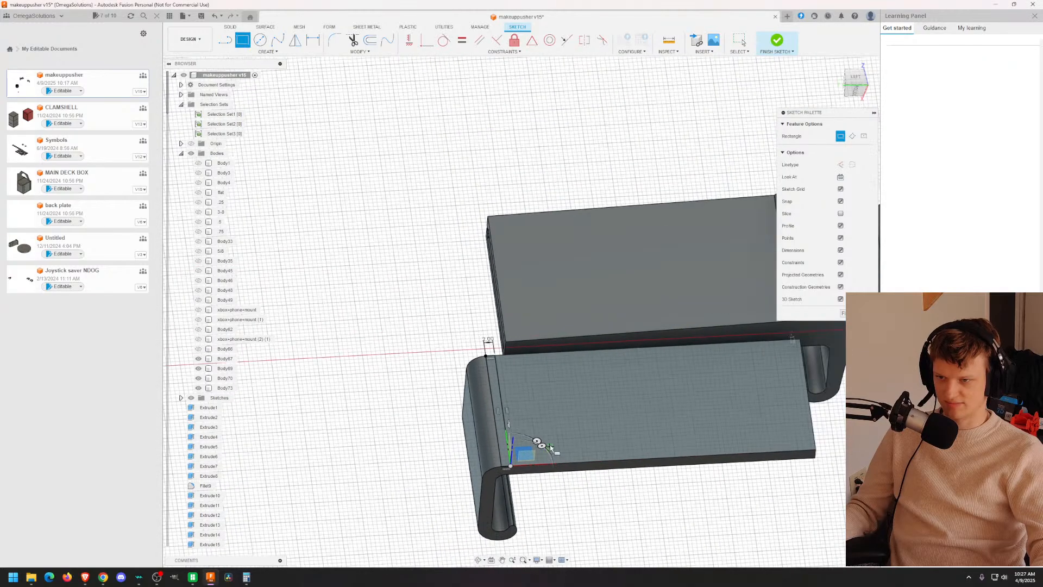
pyautogui.moveTo(576, 422); pyautogui.dragTo(600, 361, button='middle')
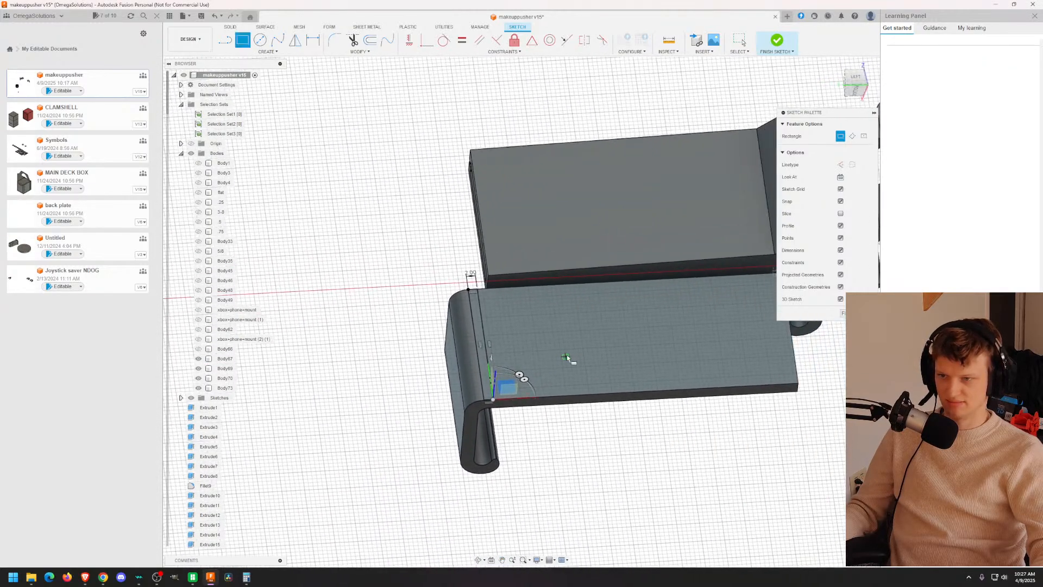
pyautogui.scroll(5, 508, 432)
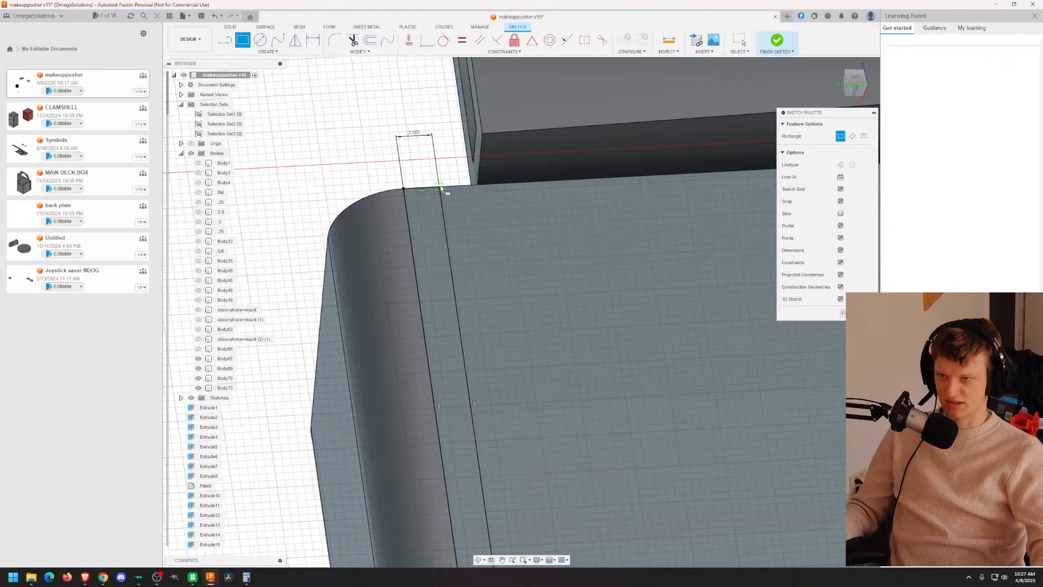
# Step: Replace the 2 mm rectangle with two adjacent full-width rectangles starting at the plate's bend edge, the first 1 mm wide and the second 2 mm wide
pyautogui.press('Escape')
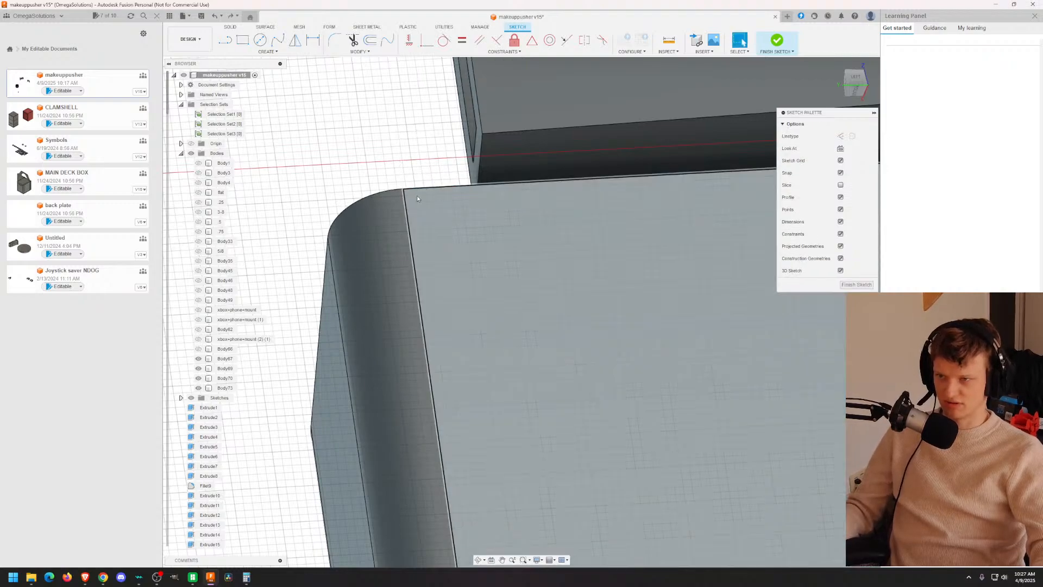
pyautogui.hotkey('ctrl', 'z')
pyautogui.click(242, 41)
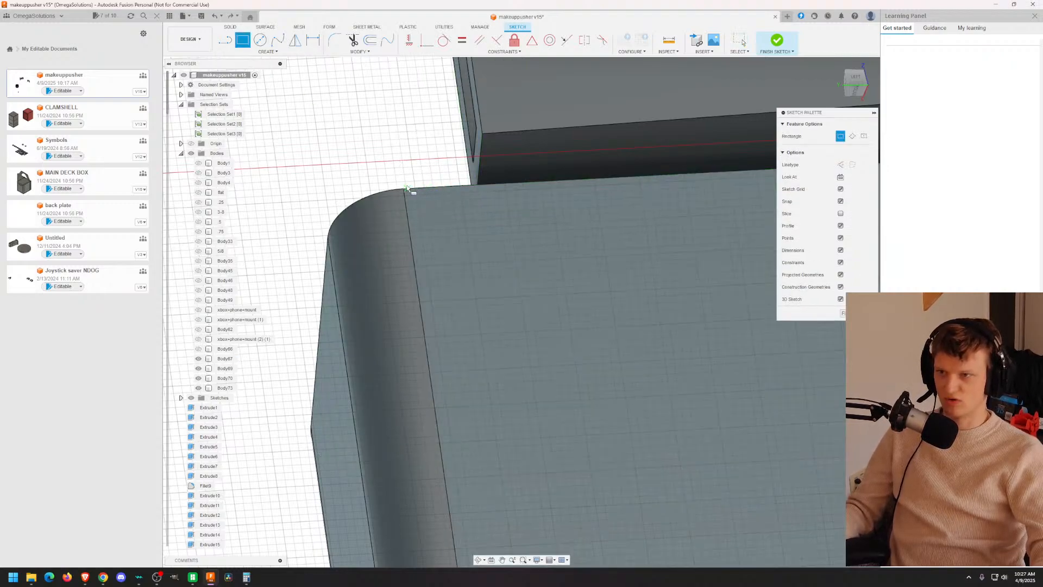
pyautogui.moveTo(593, 467); pyautogui.dragTo(584, 316, button='middle')
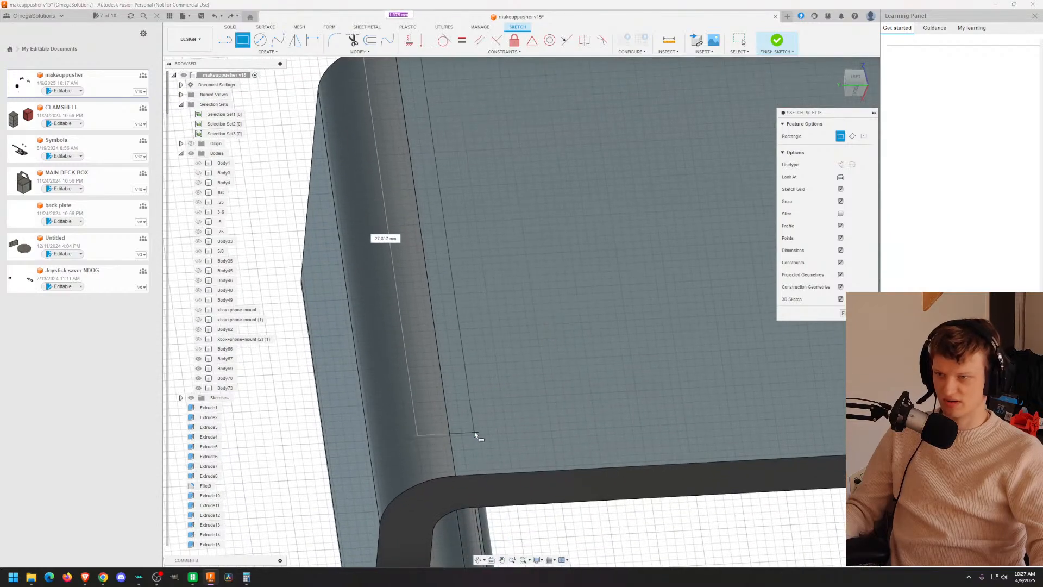
pyautogui.scroll(-1, 475, 431)
pyautogui.moveTo(474, 431); pyautogui.dragTo(513, 504, button='middle')
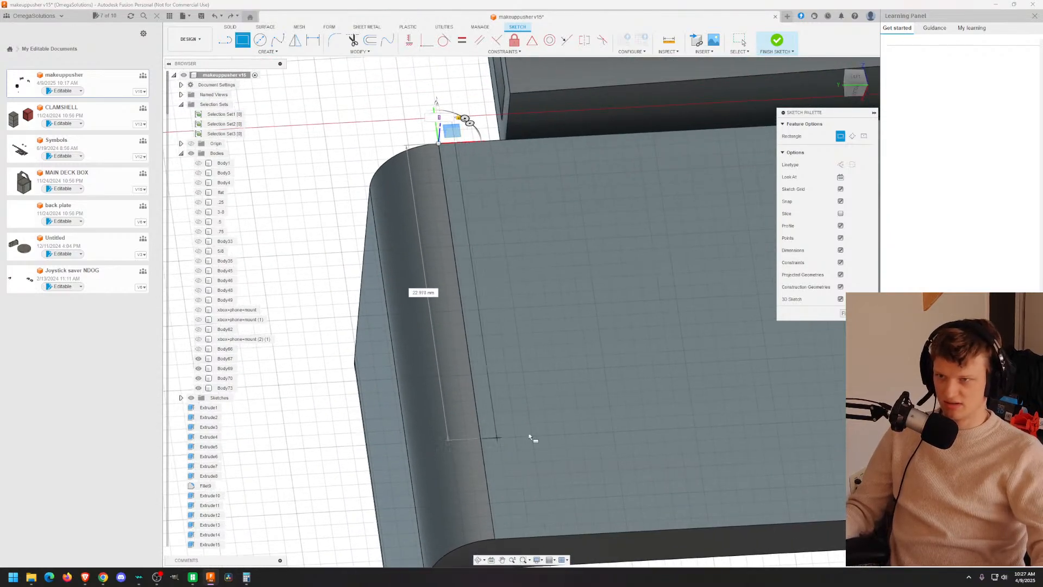
pyautogui.click(511, 539)
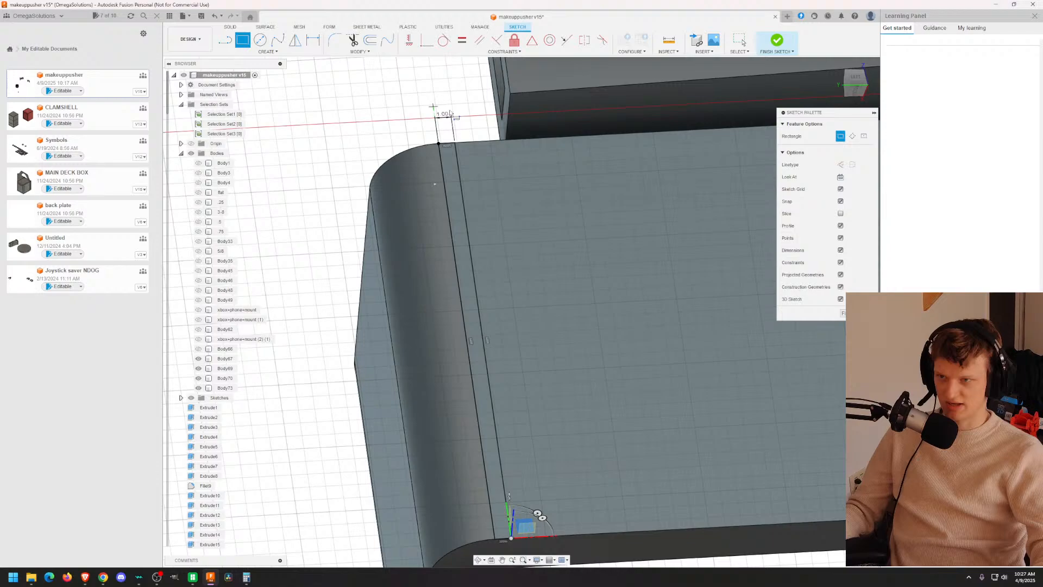
pyautogui.click(457, 144)
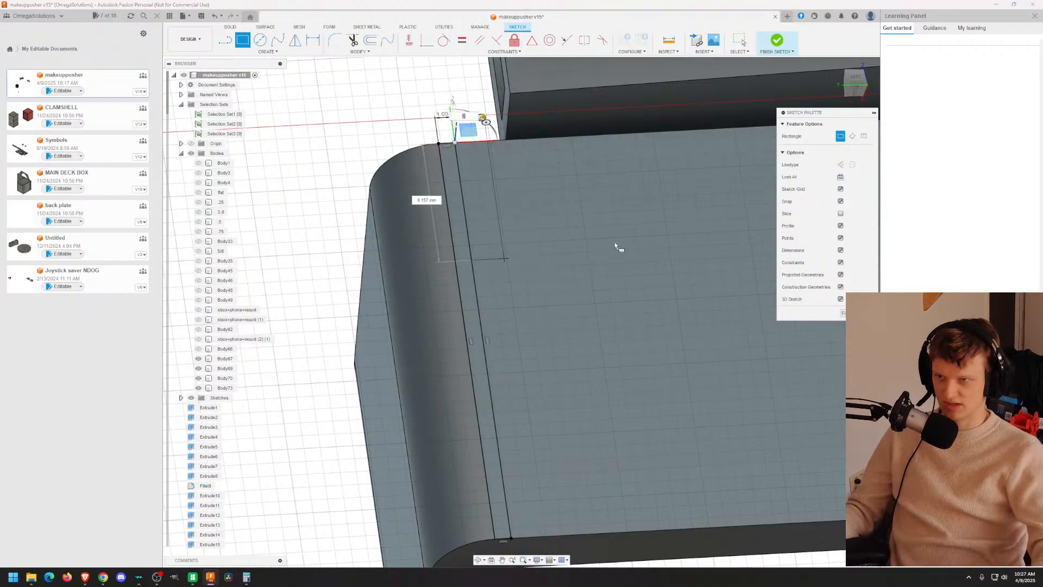
pyautogui.click(543, 534)
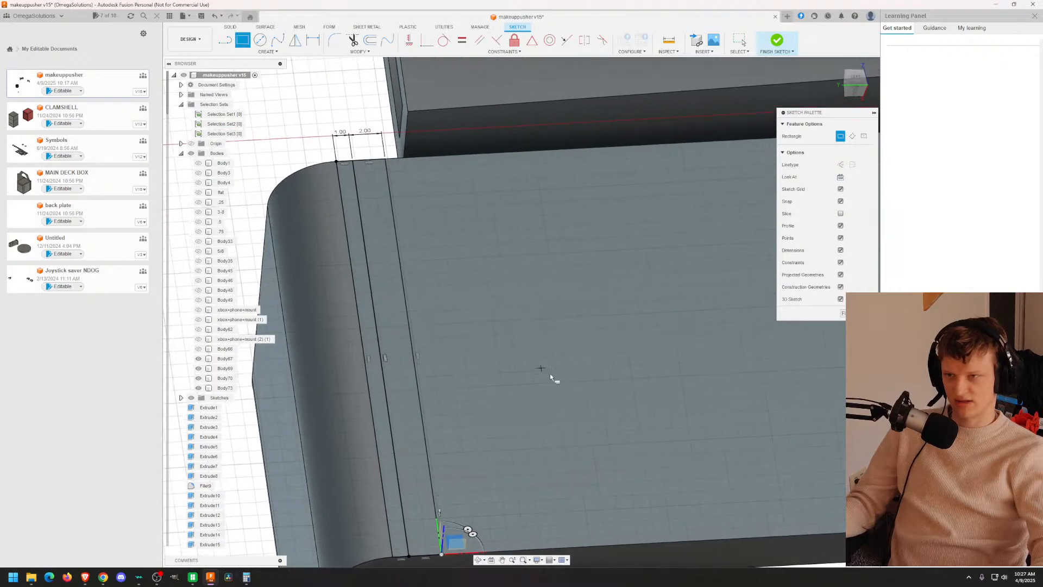
# Step: Recheck the distance between the small hook's inner arc and the point where its rounded tip begins
pyautogui.scroll(-5, 549, 374)
pyautogui.keyDown('shift'); pyautogui.moveTo(548, 380); pyautogui.dragTo(384, 383, button='middle'); pyautogui.keyUp('shift')
pyautogui.scroll(5, 660, 276)
pyautogui.scroll(4, 673, 229)
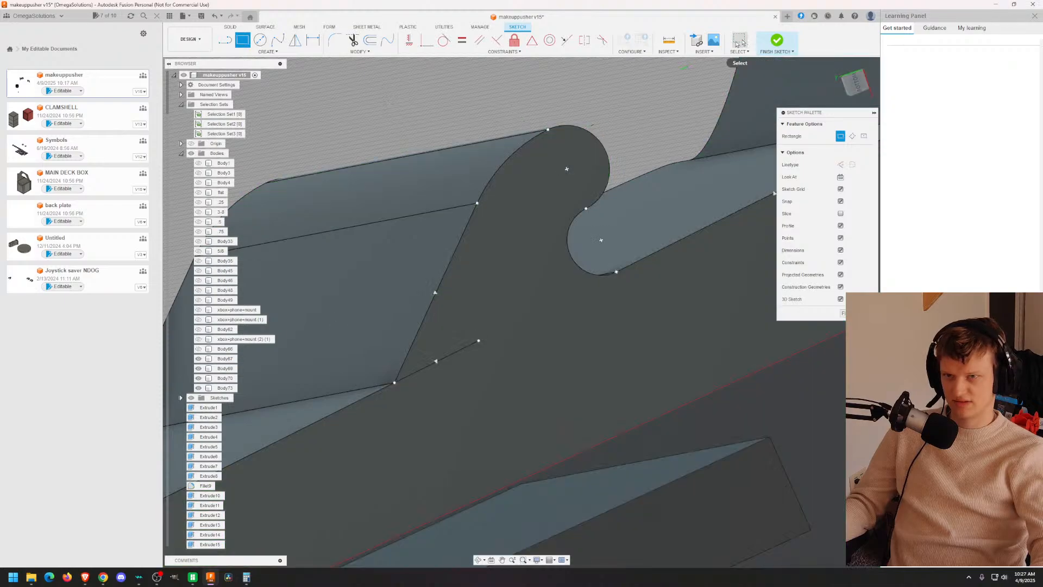
pyautogui.click(676, 42)
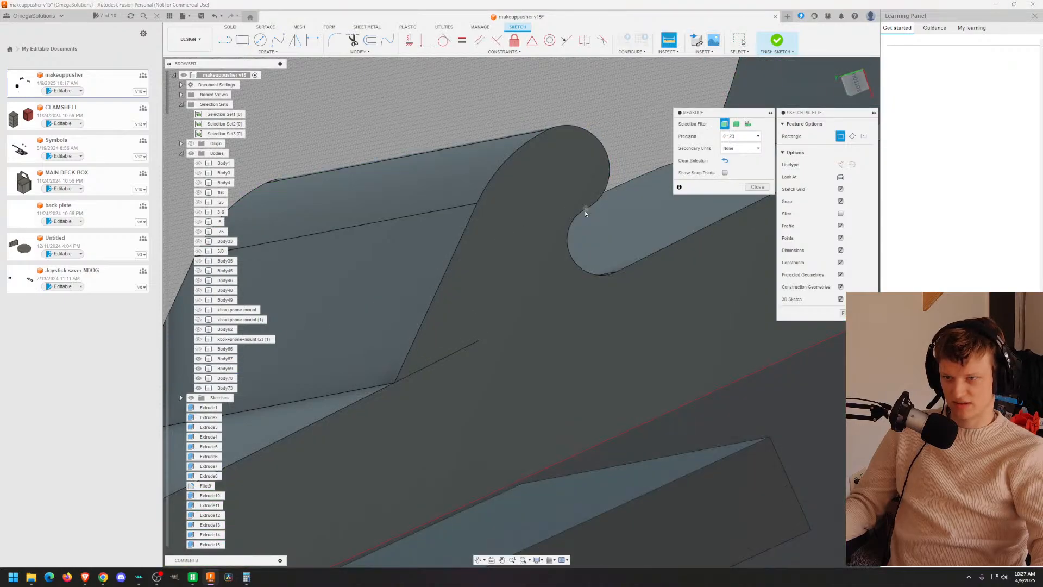
pyautogui.click(584, 210)
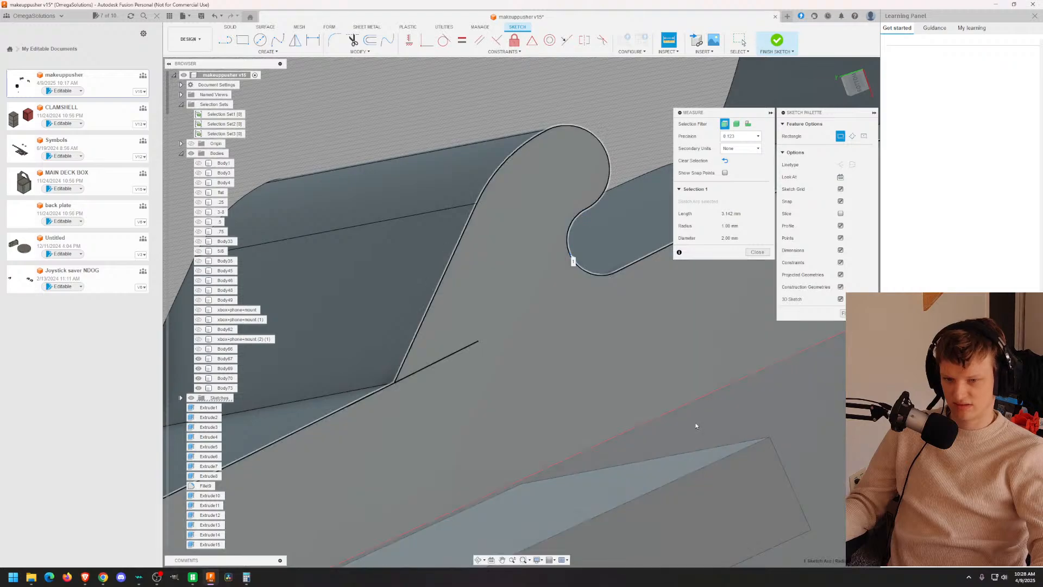
pyautogui.moveTo(688, 418); pyautogui.dragTo(644, 390, button='middle')
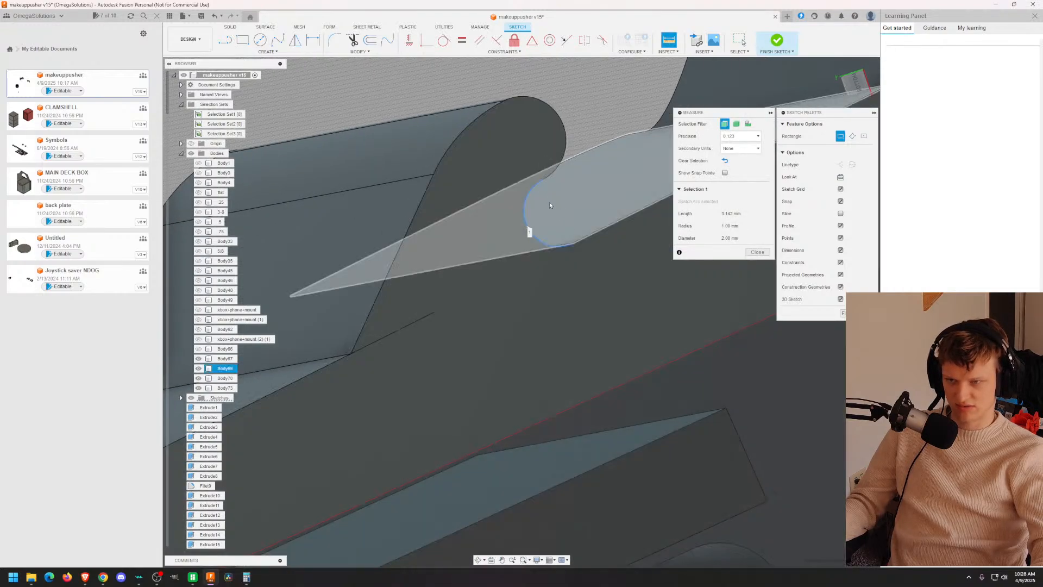
pyautogui.scroll(-2, 472, 279)
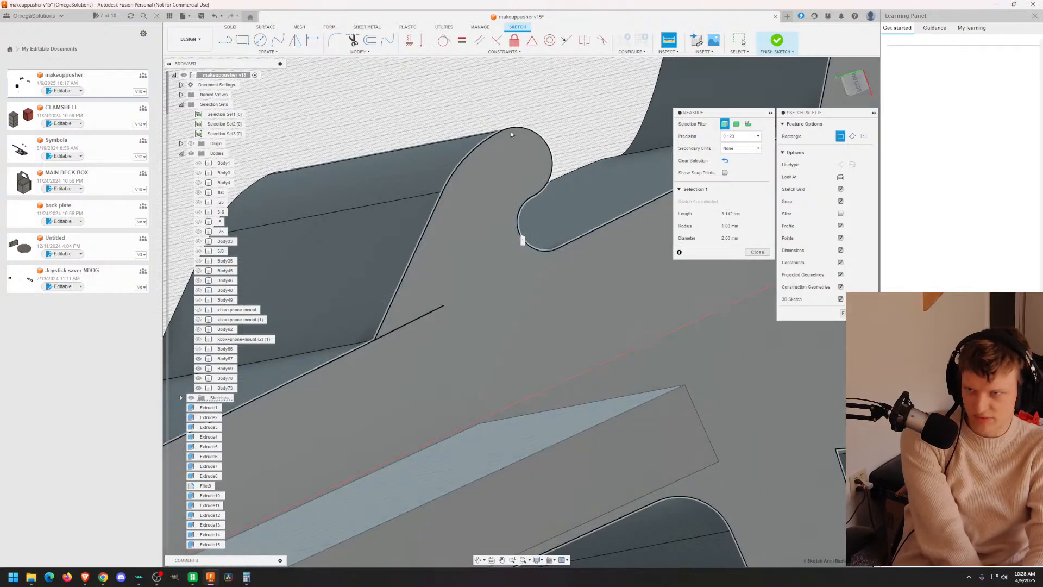
pyautogui.click(503, 136)
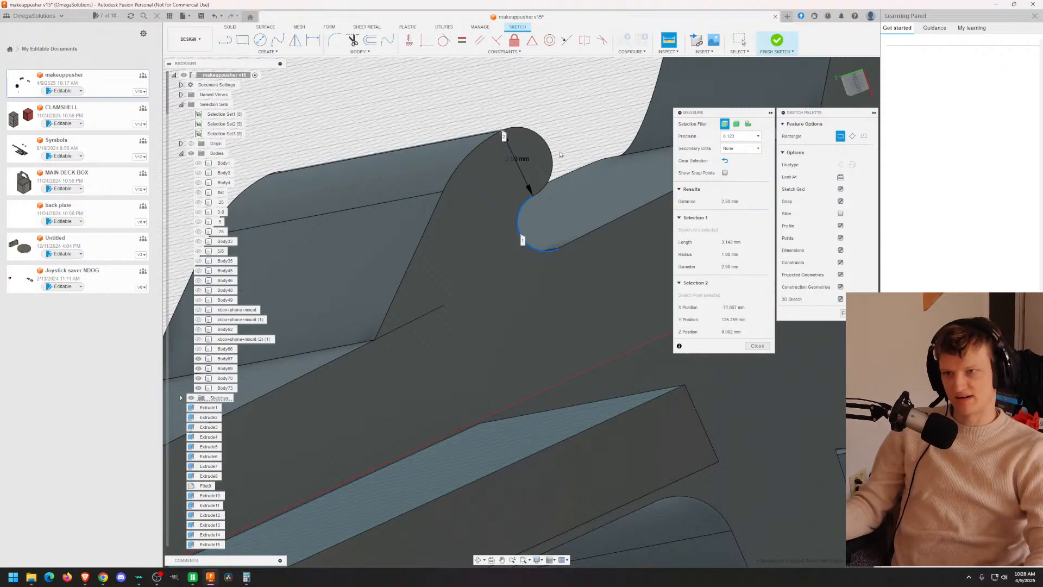
pyautogui.press('Escape')
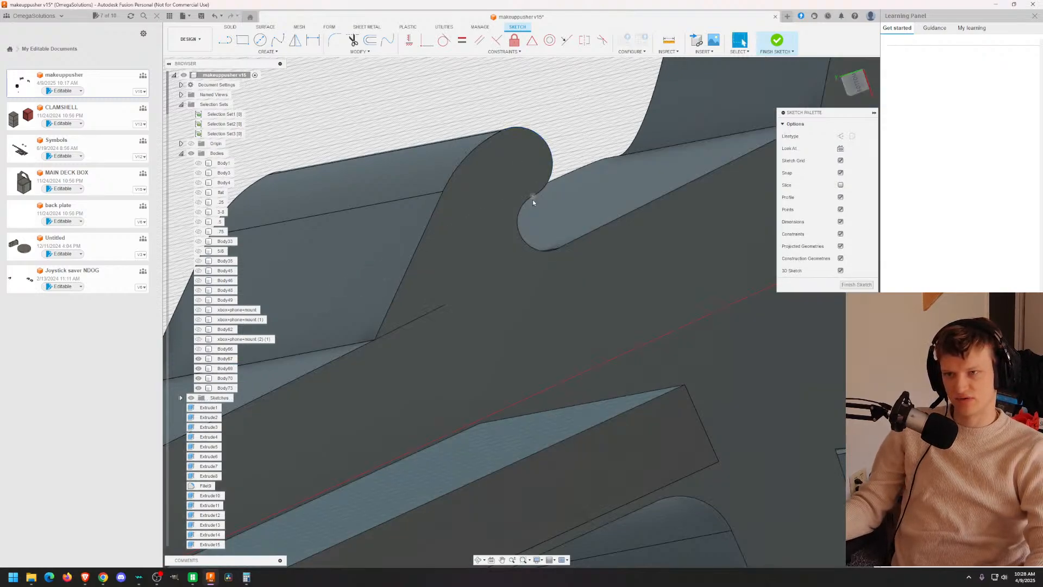
# Step: Finish the sketch and extrude the 2 mm wide strip 4.5 mm outward from the hooked plate as a rib
pyautogui.scroll(-5, 532, 199)
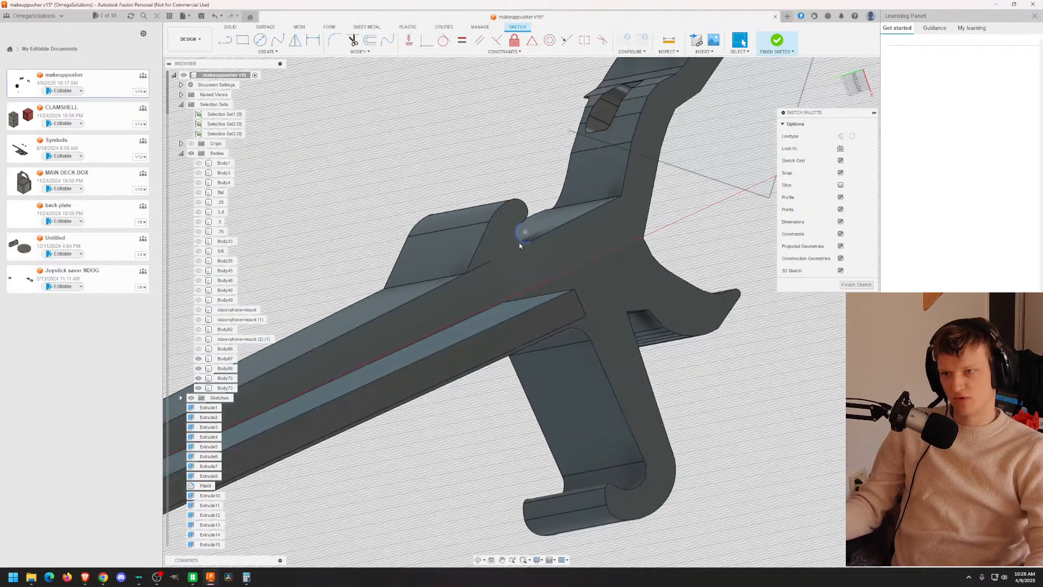
pyautogui.moveTo(519, 246); pyautogui.dragTo(694, 142, button='middle')
pyautogui.moveTo(467, 253); pyautogui.dragTo(654, 218, button='middle')
pyautogui.keyDown('shift'); pyautogui.moveTo(470, 226); pyautogui.dragTo(489, 235, button='middle'); pyautogui.keyUp('shift')
pyautogui.scroll(4, 535, 380)
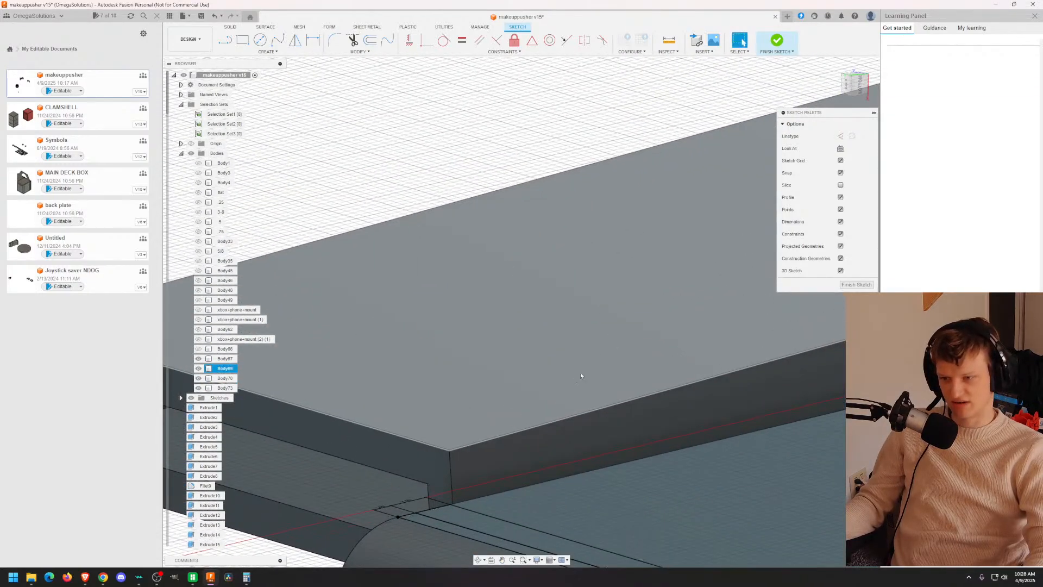
pyautogui.keyDown('shift'); pyautogui.moveTo(580, 373); pyautogui.dragTo(592, 348, button='middle'); pyautogui.keyUp('shift')
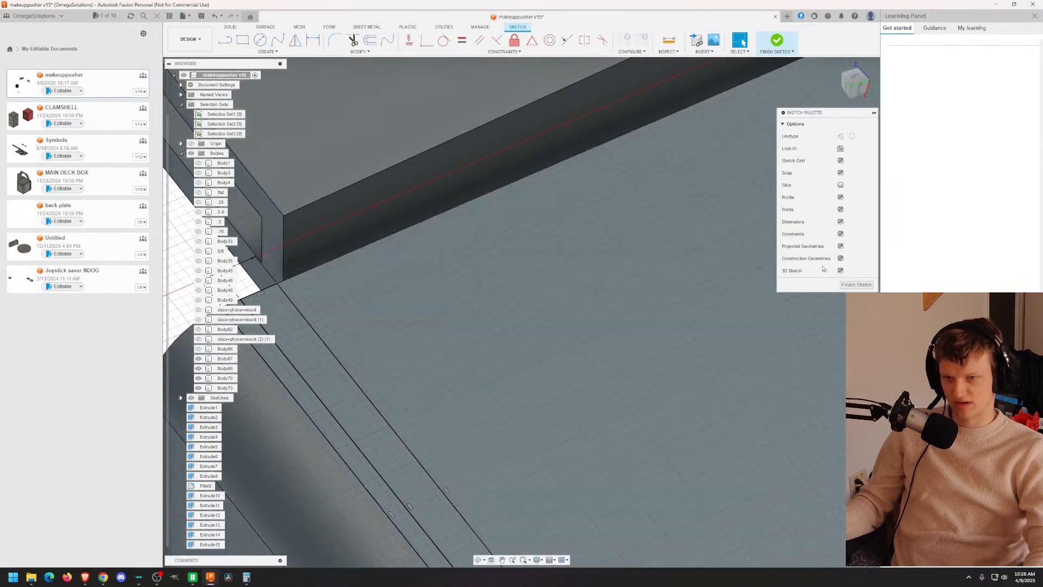
pyautogui.click(854, 286)
pyautogui.click(359, 415)
pyautogui.moveTo(358, 415); pyautogui.dragTo(507, 286, button='middle')
pyautogui.press('e')
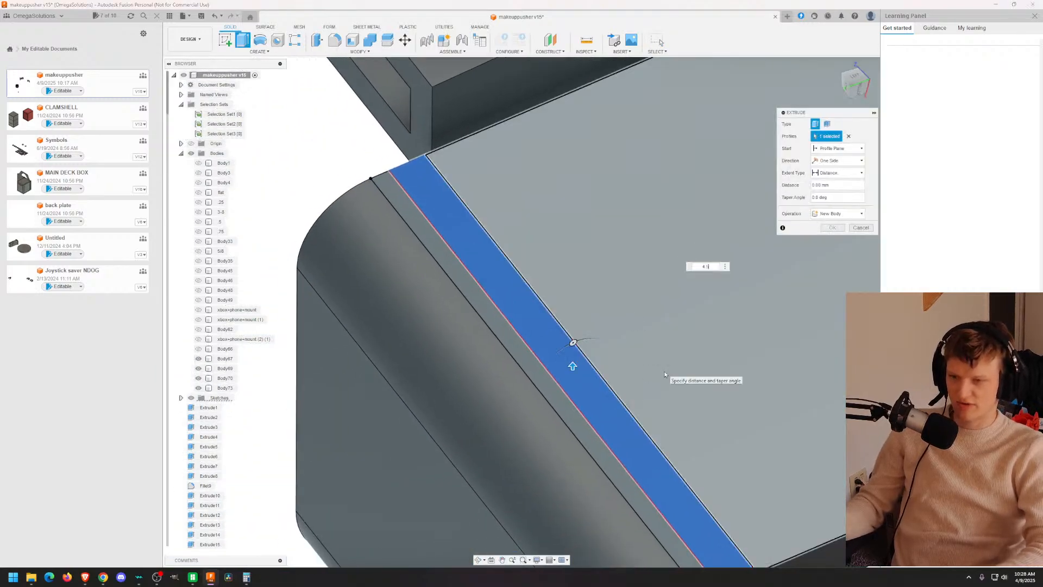
pyautogui.press('Return')
# Step: Start a sketch on the extruded rib's long side face that faces away from the bend
pyautogui.keyDown('shift'); pyautogui.moveTo(569, 325); pyautogui.dragTo(518, 383, button='middle'); pyautogui.keyUp('shift')
pyautogui.click(549, 282)
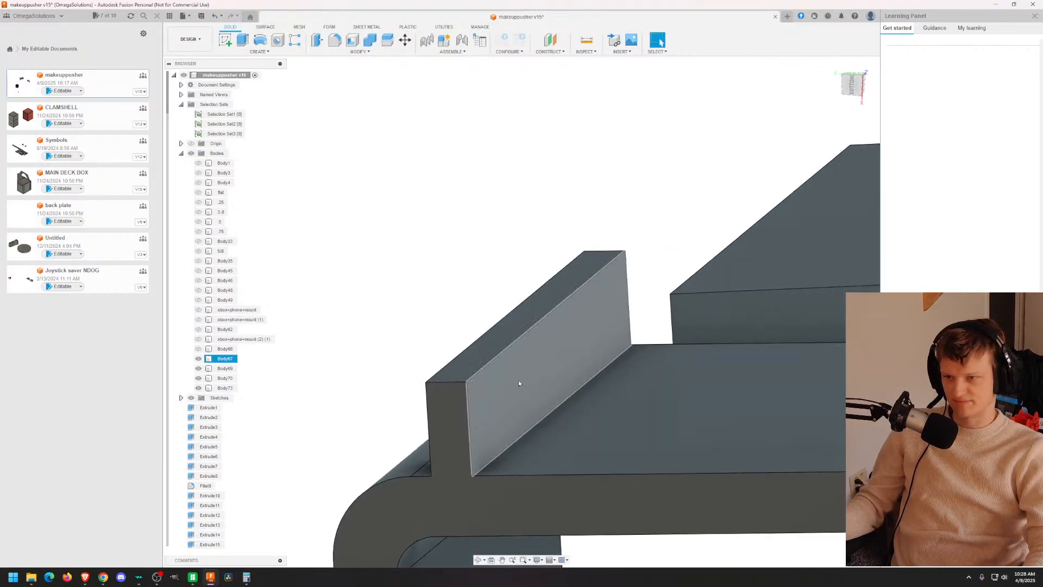
pyautogui.click(519, 383)
pyautogui.rightClick(516, 379)
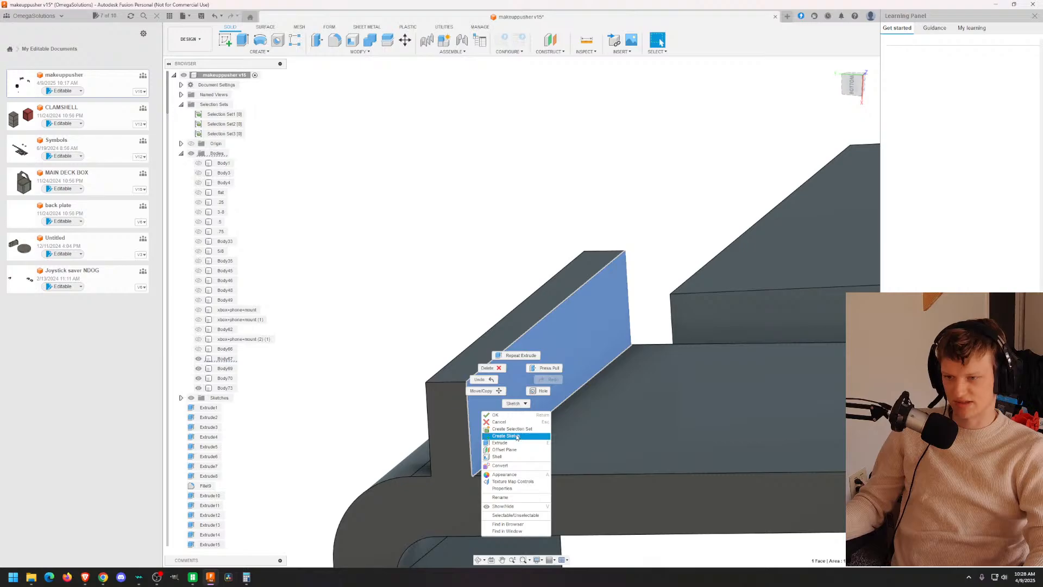
pyautogui.click(516, 436)
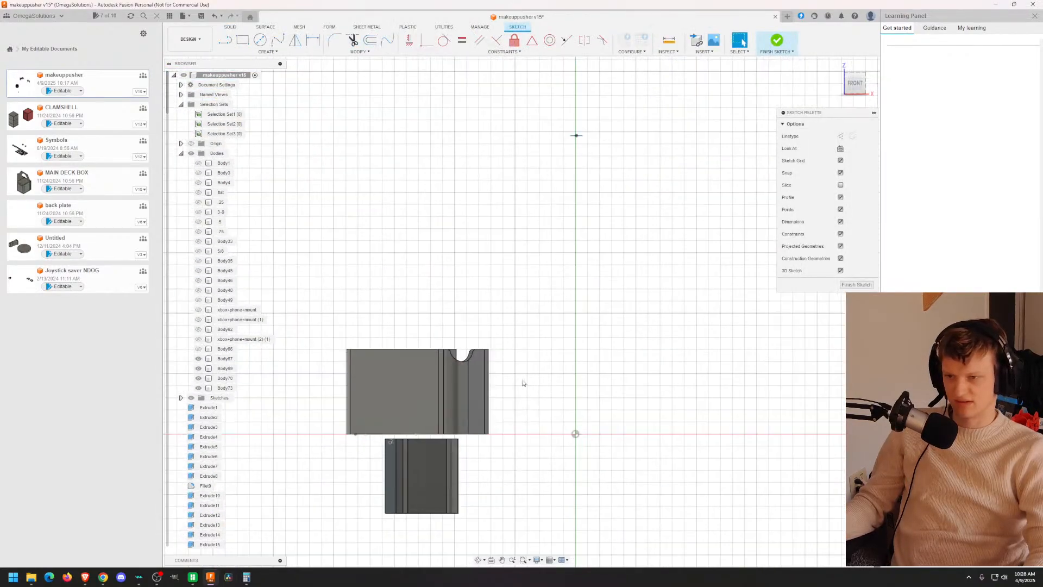
# Step: Sketch a 2.5 mm wide rectangle on the rib's side face, starting at its free edge and spanning the rib's full length
pyautogui.keyDown('shift'); pyautogui.moveTo(586, 177); pyautogui.dragTo(516, 7, button='middle'); pyautogui.keyUp('shift')
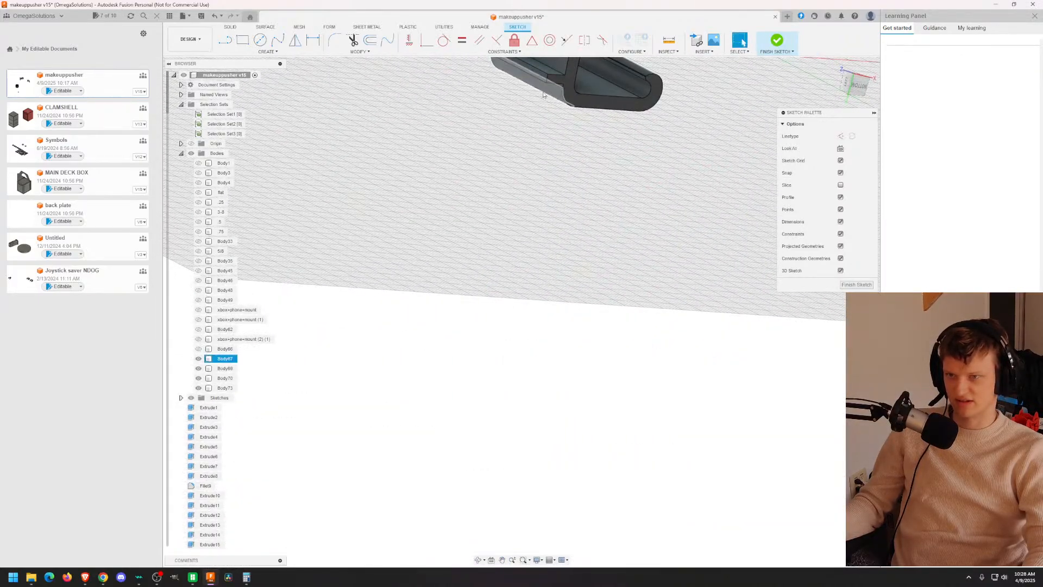
pyautogui.keyDown('shift'); pyautogui.moveTo(544, 95); pyautogui.dragTo(553, 331, button='middle'); pyautogui.keyUp('shift')
pyautogui.scroll(5, 515, 266)
pyautogui.keyDown('shift'); pyautogui.moveTo(514, 266); pyautogui.dragTo(491, 230, button='middle'); pyautogui.keyUp('shift')
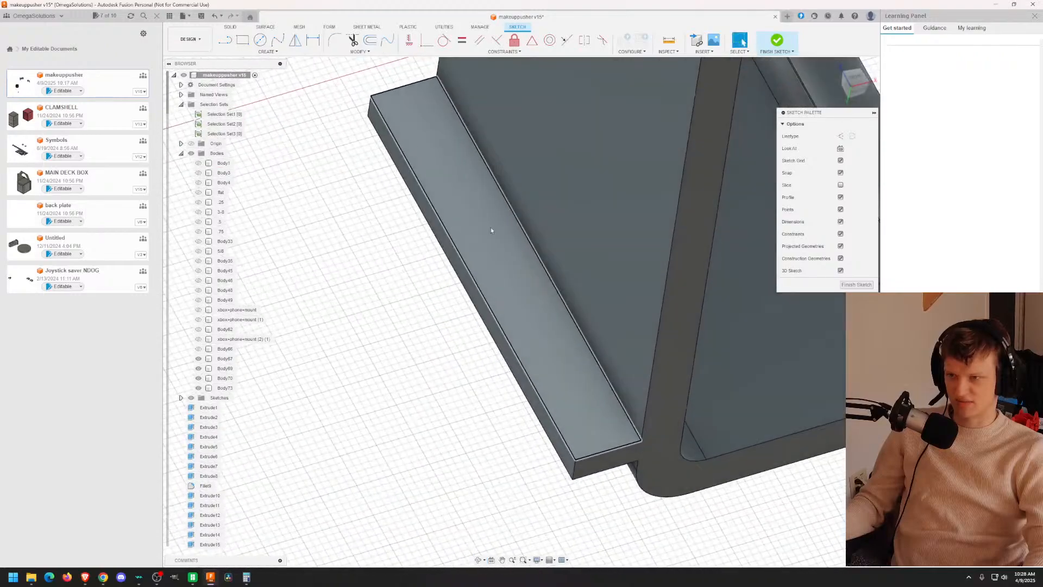
pyautogui.click(246, 41)
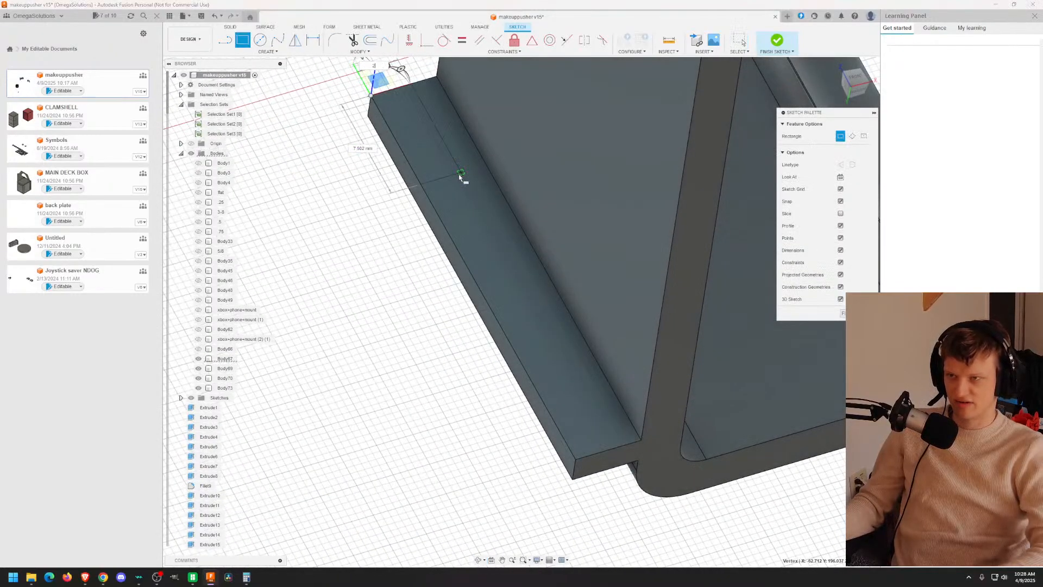
pyautogui.press('Tab')
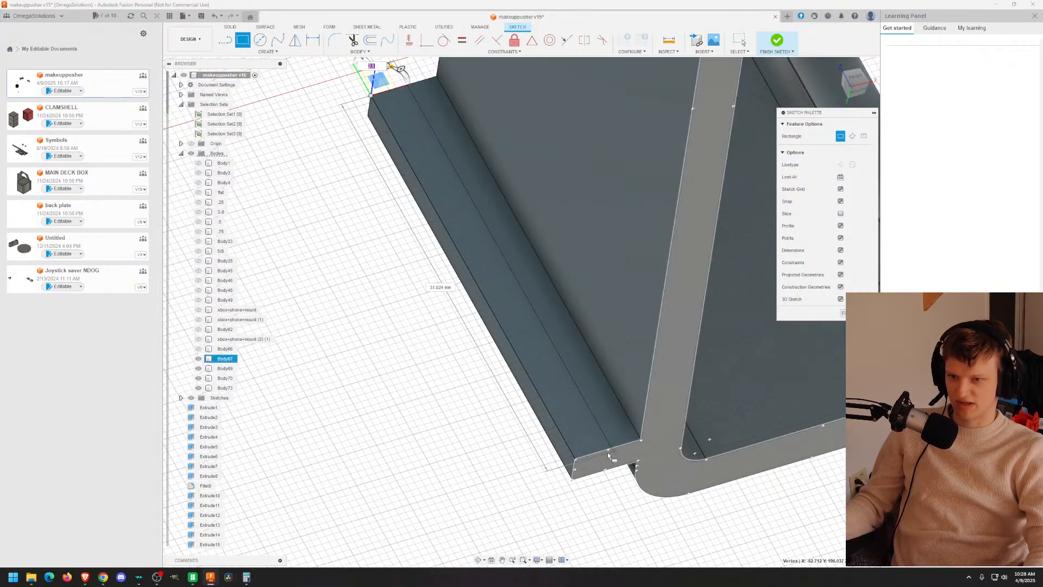
pyautogui.moveTo(618, 312); pyautogui.dragTo(593, 274, button='middle')
pyautogui.moveTo(593, 274)
pyautogui.keyDown('shift'); pyautogui.mouseDown(button='middle')
pyautogui.moveTo(579, 236)
pyautogui.moveTo(571, 236)
pyautogui.moveTo(590, 277)
pyautogui.mouseUp(button='middle'); pyautogui.keyUp('shift')
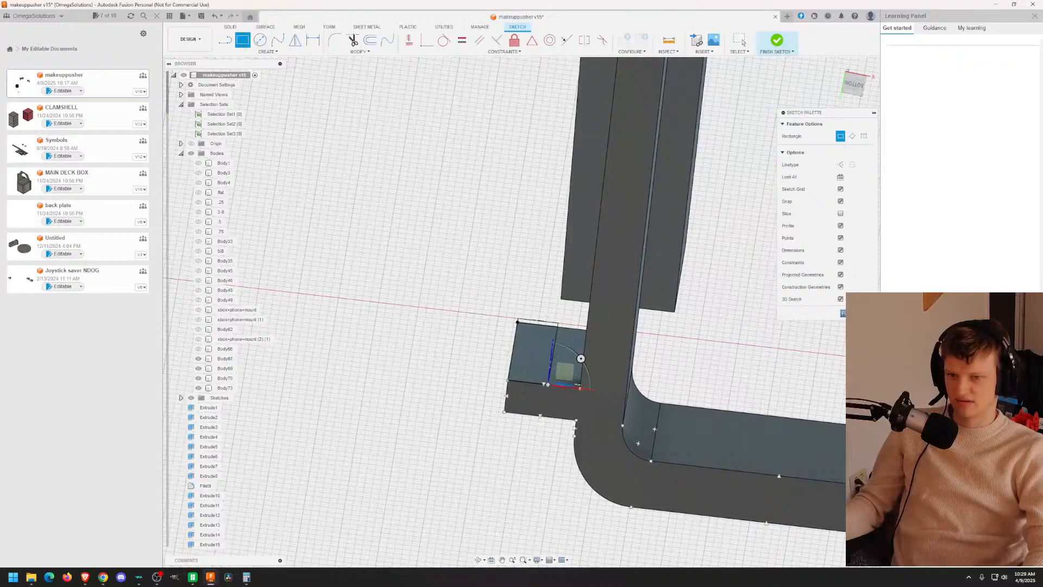
# Step: Finish the rib-face sketch and examine the rounded tip of the mount's small hook
pyautogui.scroll(-8, 684, 179)
pyautogui.moveTo(685, 181); pyautogui.dragTo(626, 433, button='middle')
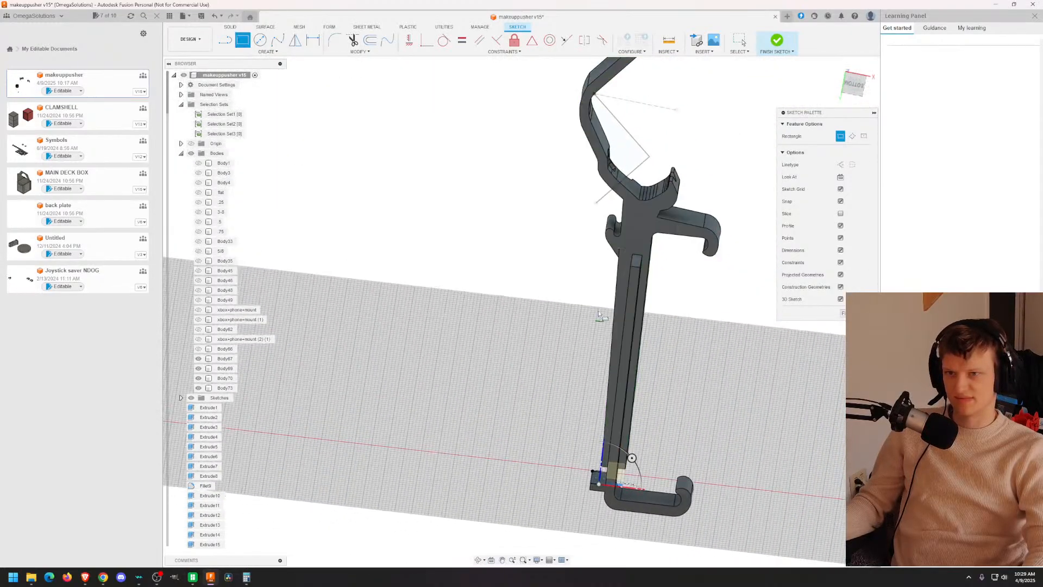
pyautogui.scroll(-2, 593, 291)
pyautogui.scroll(6, 592, 289)
pyautogui.keyDown('shift'); pyautogui.moveTo(589, 248); pyautogui.dragTo(589, 235, button='middle'); pyautogui.keyUp('shift')
pyautogui.moveTo(565, 272); pyautogui.dragTo(514, 255, button='middle')
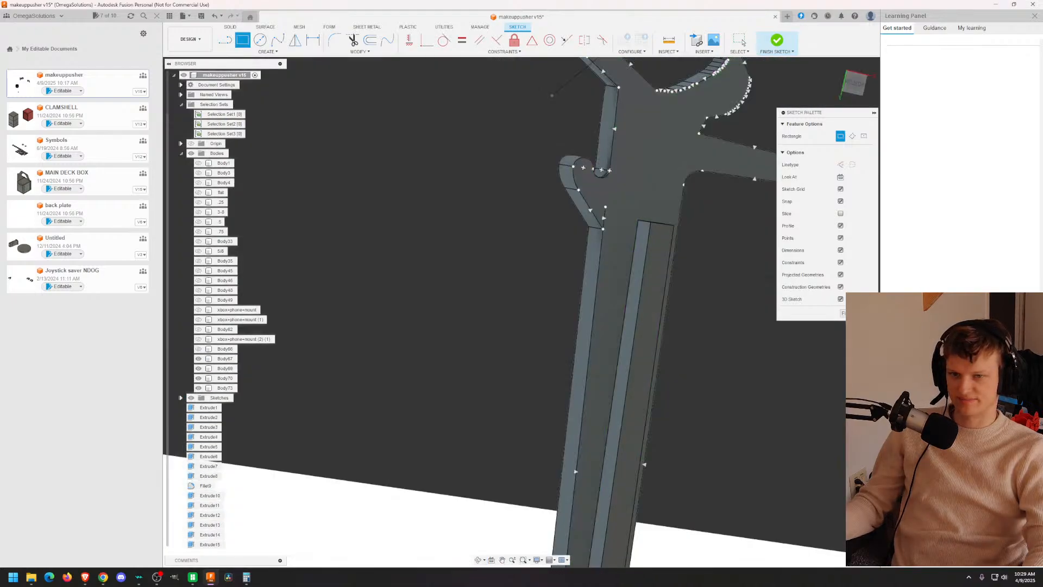
pyautogui.press('Escape')
pyautogui.scroll(4, 588, 207)
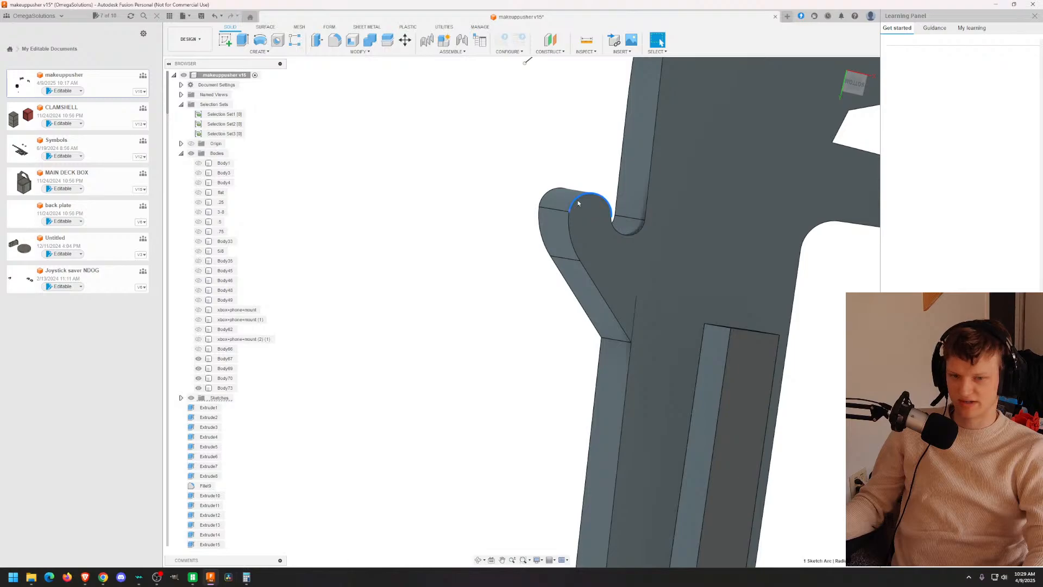
# Step: Compare the shape of the mount's small hook with the new rib on the hooked plate
pyautogui.moveTo(469, 481); pyautogui.dragTo(558, 124, button='middle')
pyautogui.scroll(-5, 583, 350)
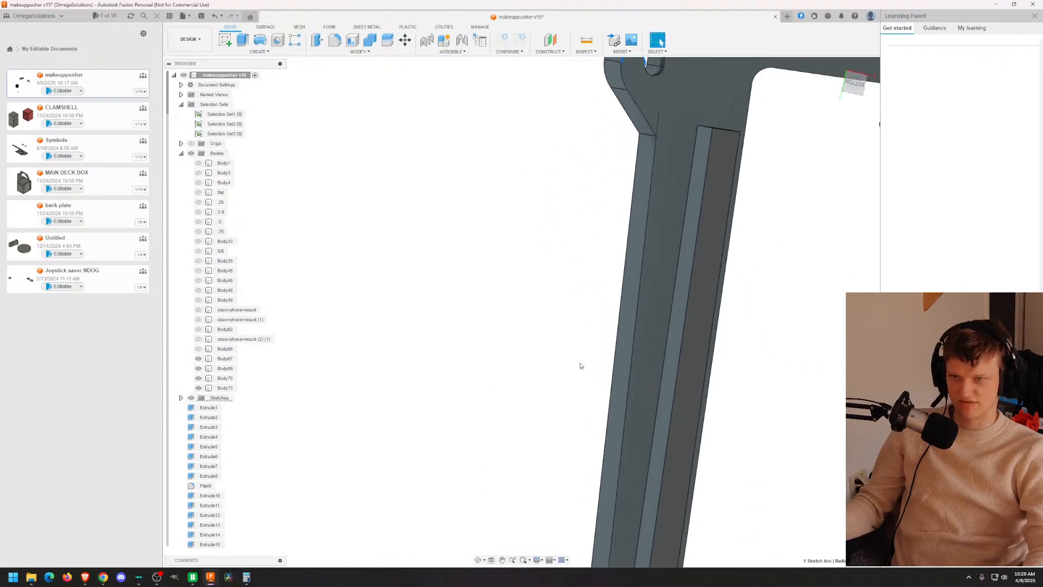
pyautogui.moveTo(580, 369); pyautogui.dragTo(591, 200, button='middle')
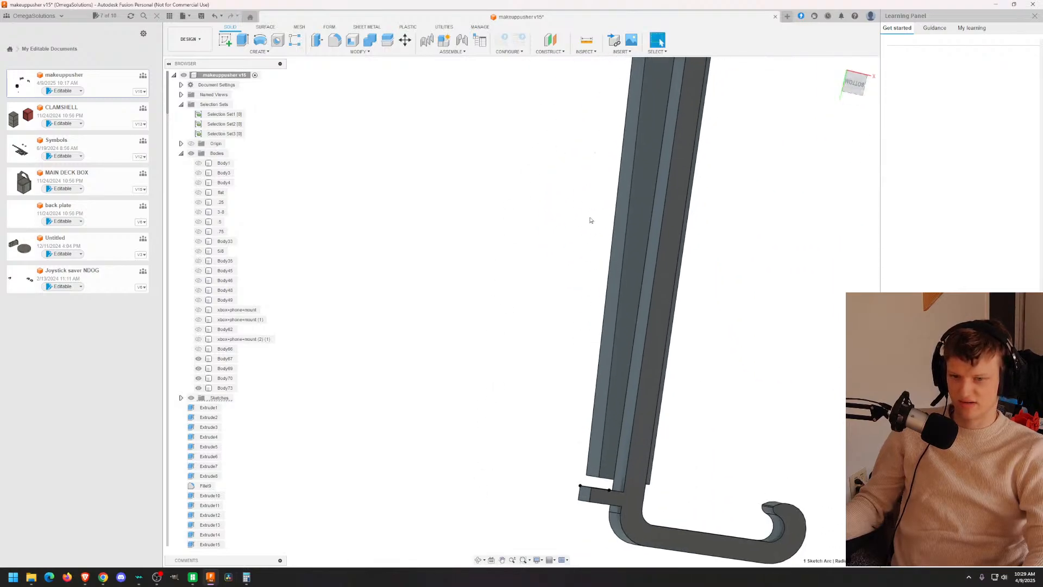
pyautogui.moveTo(587, 250); pyautogui.dragTo(465, 581, button='middle')
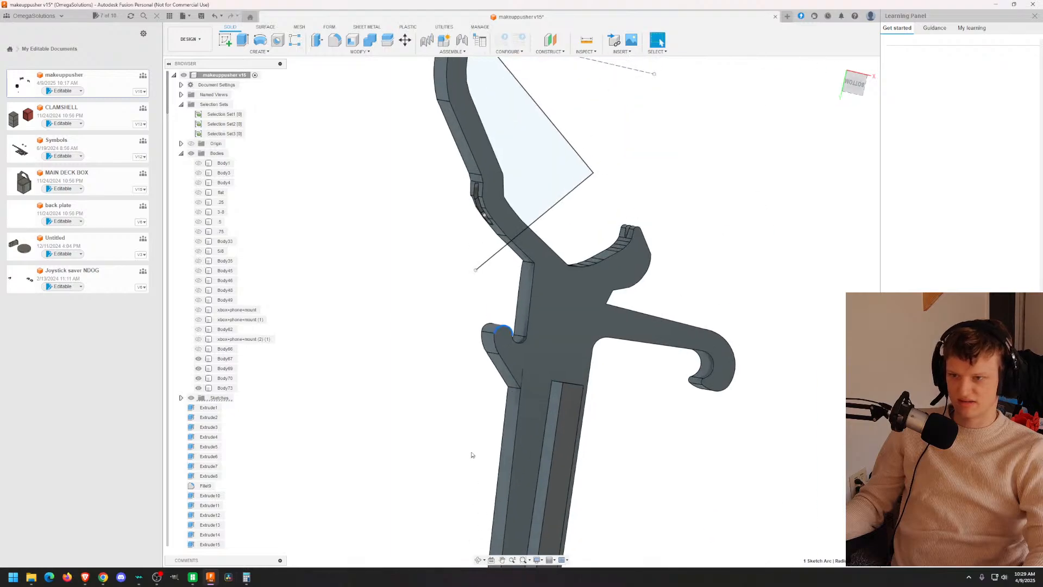
pyautogui.scroll(4, 460, 377)
pyautogui.moveTo(468, 408); pyautogui.dragTo(645, 69, button='middle')
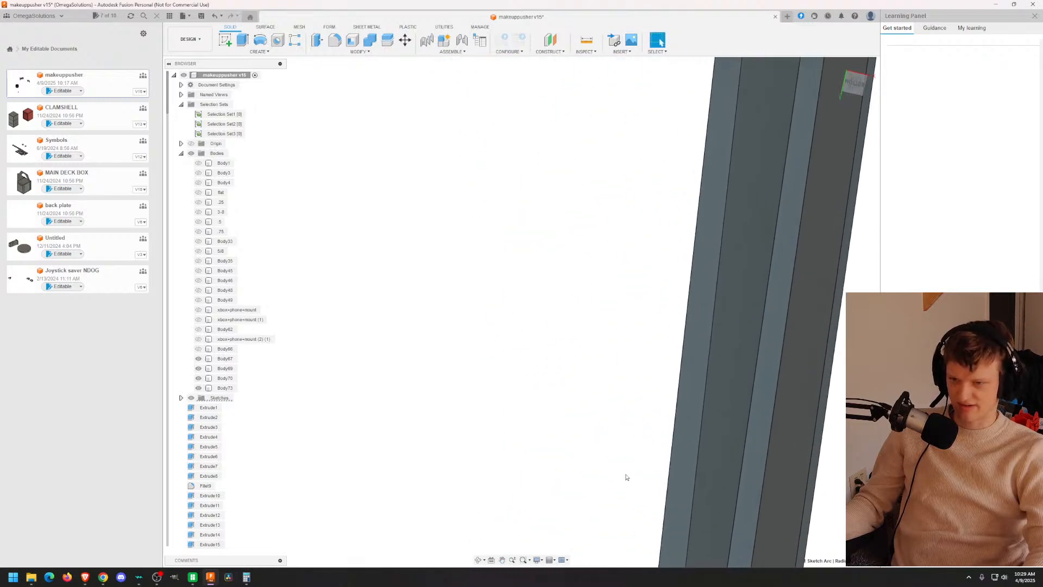
pyautogui.moveTo(646, 456); pyautogui.dragTo(466, 583, button='middle')
pyautogui.moveTo(536, 274); pyautogui.dragTo(501, 455, button='middle')
pyautogui.scroll(-3, 501, 455)
pyautogui.moveTo(528, 401); pyautogui.dragTo(668, 61, button='middle')
pyautogui.moveTo(624, 380); pyautogui.dragTo(624, 331, button='middle')
pyautogui.scroll(6, 670, 381)
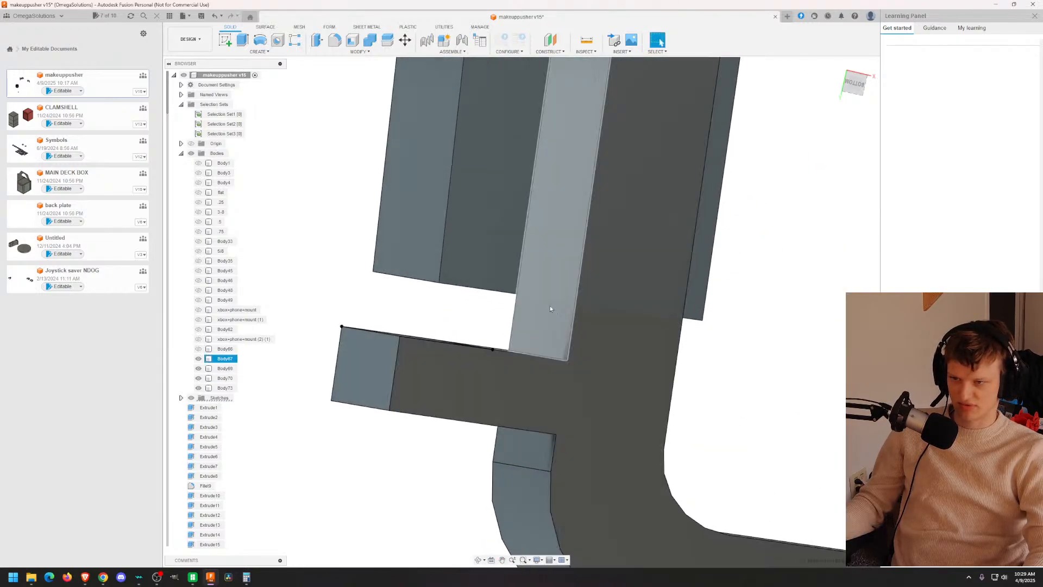
pyautogui.moveTo(545, 306)
pyautogui.keyDown('shift'); pyautogui.mouseDown(button='middle')
pyautogui.moveTo(189, 403)
pyautogui.moveTo(549, 302)
pyautogui.moveTo(548, 314)
pyautogui.mouseUp(button='middle'); pyautogui.keyUp('shift')
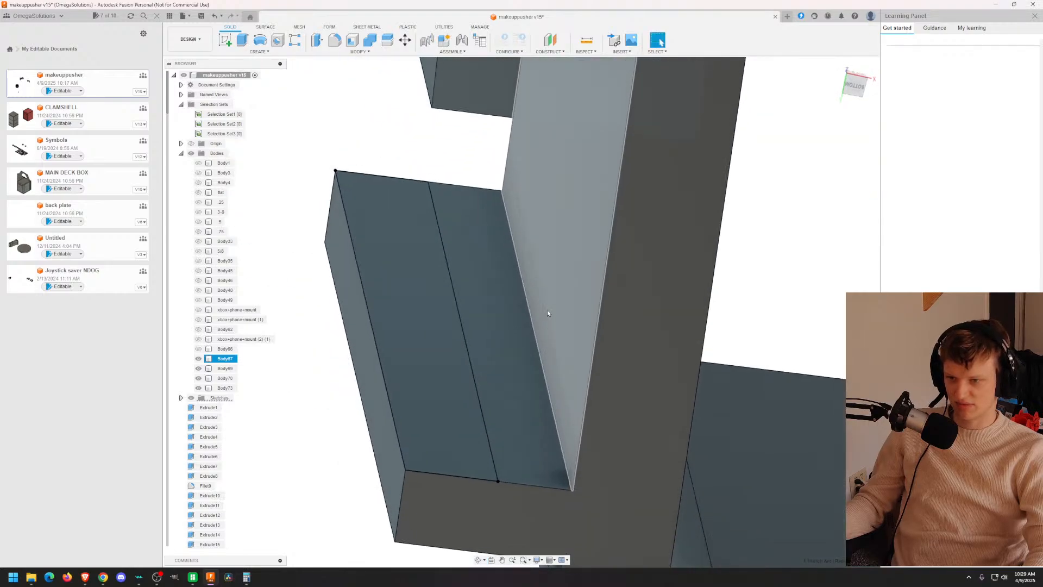
# Step: Extrude the sketched strip along the rib's free edge outward by 2.5 mm to form a raised lip
pyautogui.scroll(-5, 543, 321)
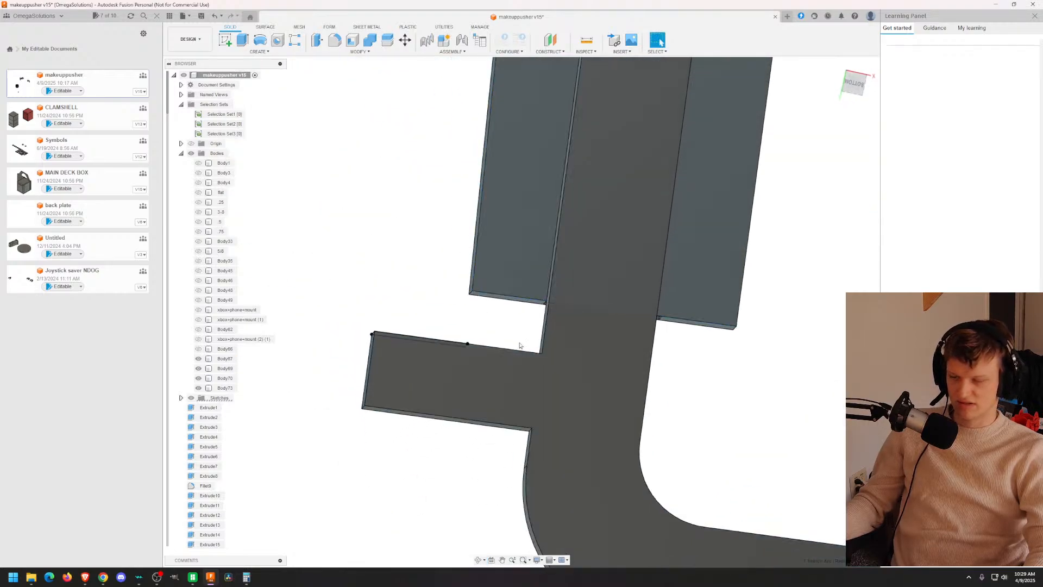
pyautogui.keyDown('shift'); pyautogui.moveTo(466, 338); pyautogui.dragTo(487, 418, button='middle'); pyautogui.keyUp('shift')
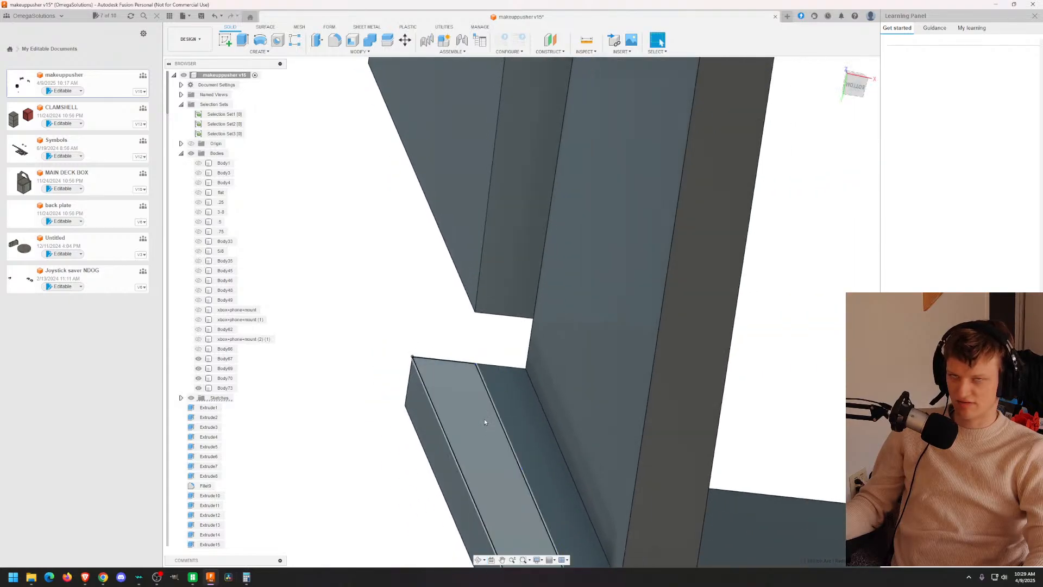
pyautogui.click(478, 423)
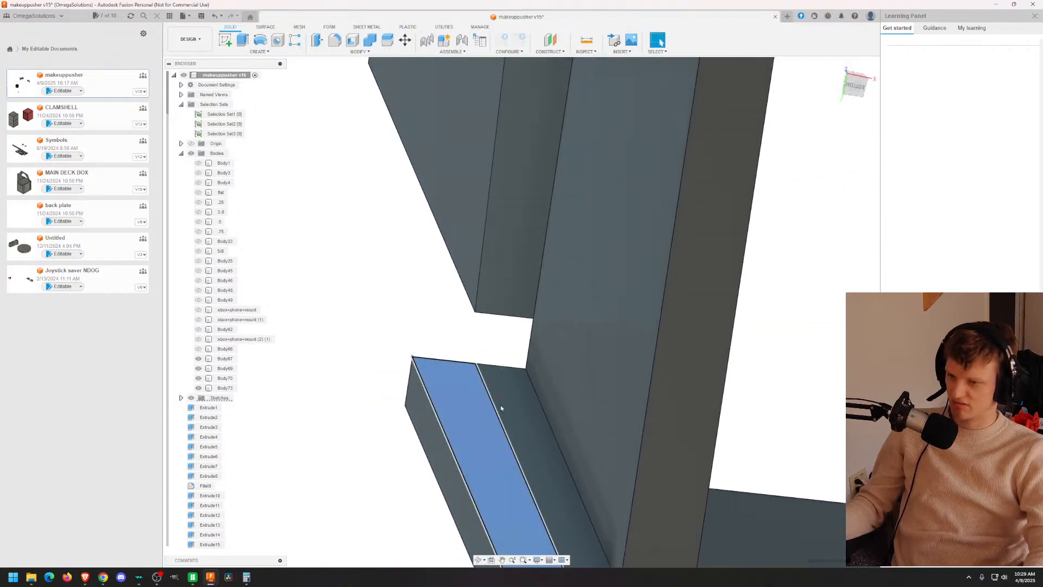
pyautogui.write('e')
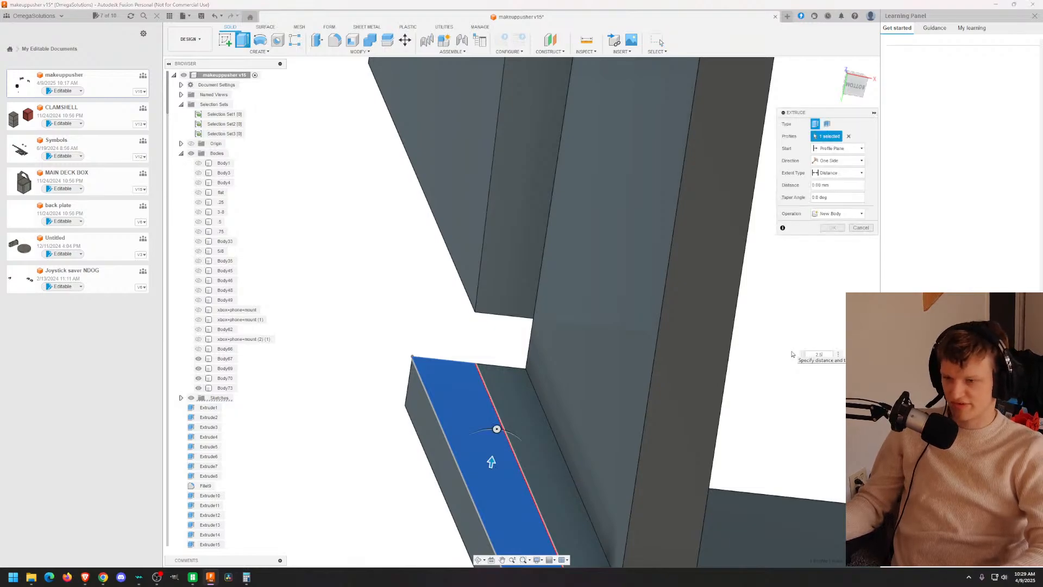
pyautogui.write('2.5')
pyautogui.press('Return')
# Step: Fillet the two inner bottom edges of the groove between the lip and the plate with a 1 mm radius
pyautogui.keyDown('shift'); pyautogui.moveTo(791, 354); pyautogui.dragTo(736, 391, button='middle'); pyautogui.keyUp('shift')
pyautogui.scroll(3, 700, 464)
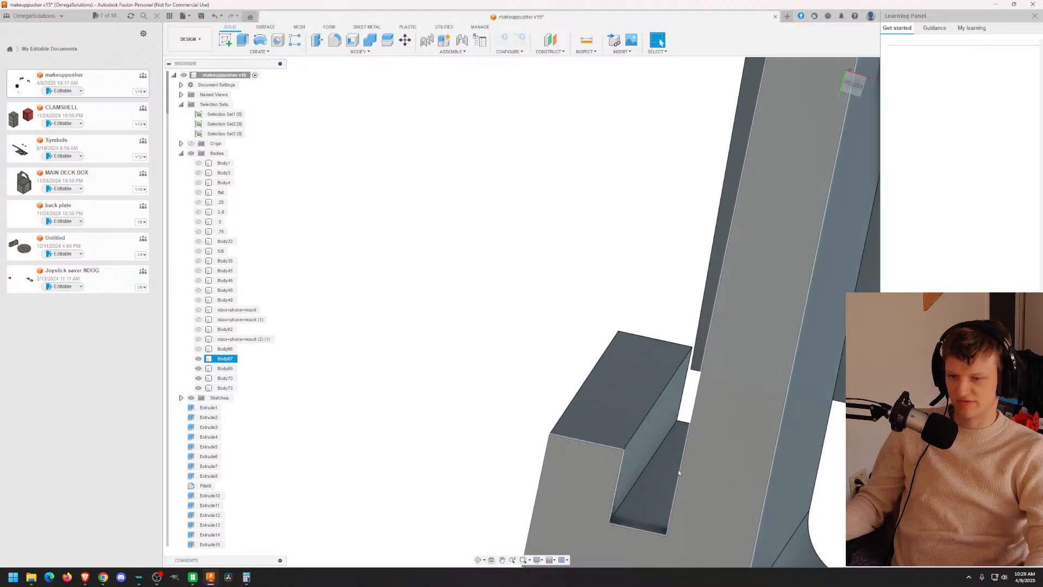
pyautogui.click(623, 503)
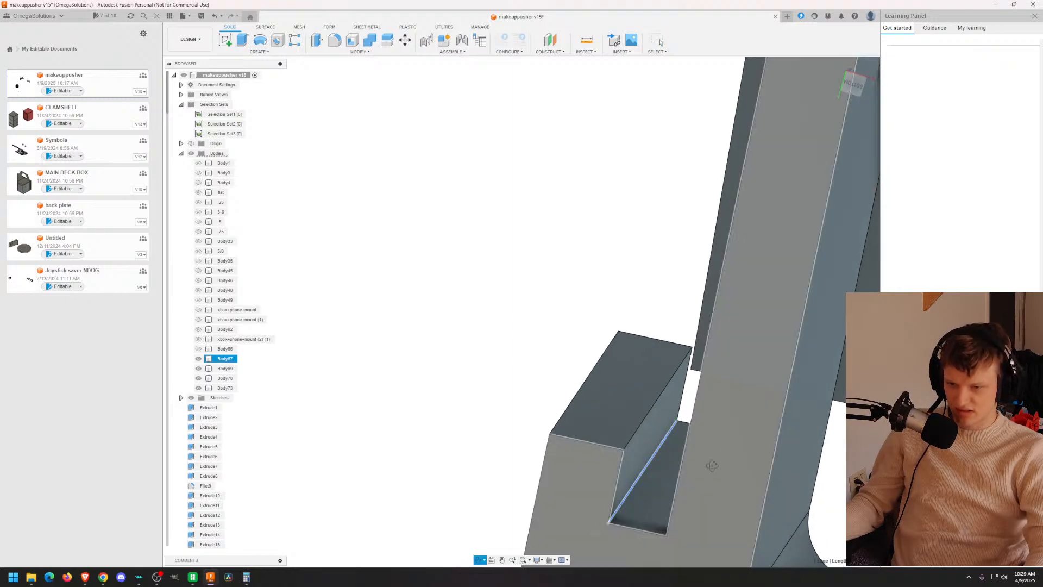
pyautogui.keyDown('shift'); pyautogui.moveTo(623, 503); pyautogui.dragTo(653, 401, button='middle'); pyautogui.keyUp('shift')
pyautogui.click(655, 518)
pyautogui.press('f')
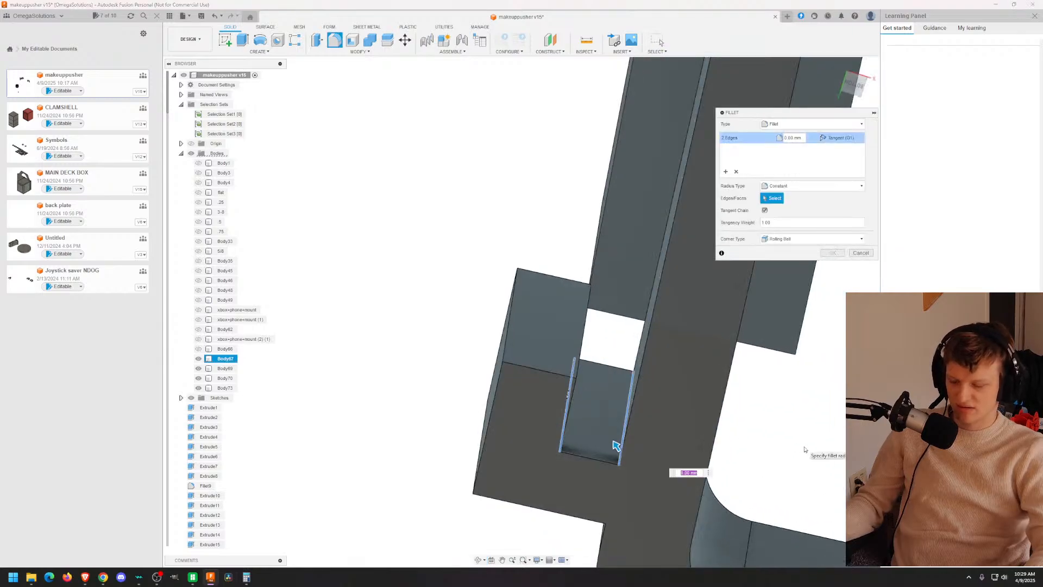
pyautogui.write('1')
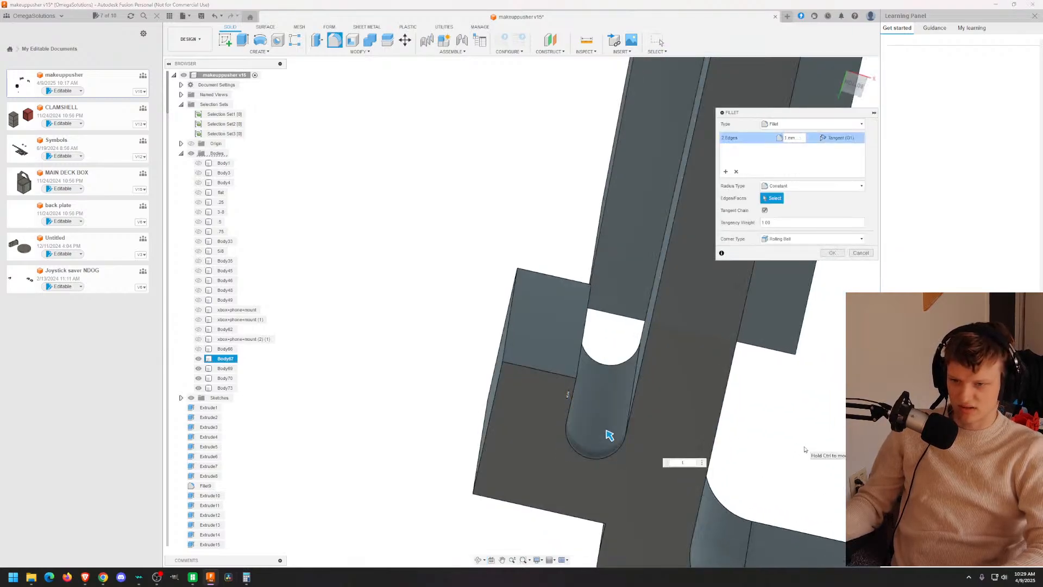
pyautogui.press('Return')
pyautogui.keyDown('shift'); pyautogui.moveTo(805, 448); pyautogui.dragTo(568, 361, button='middle'); pyautogui.keyUp('shift')
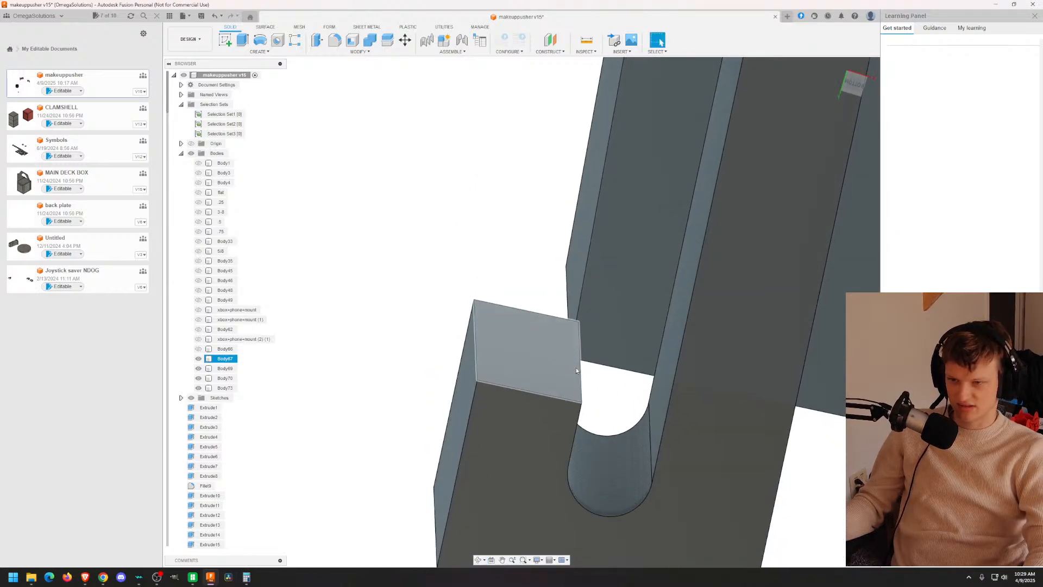
pyautogui.click(579, 370)
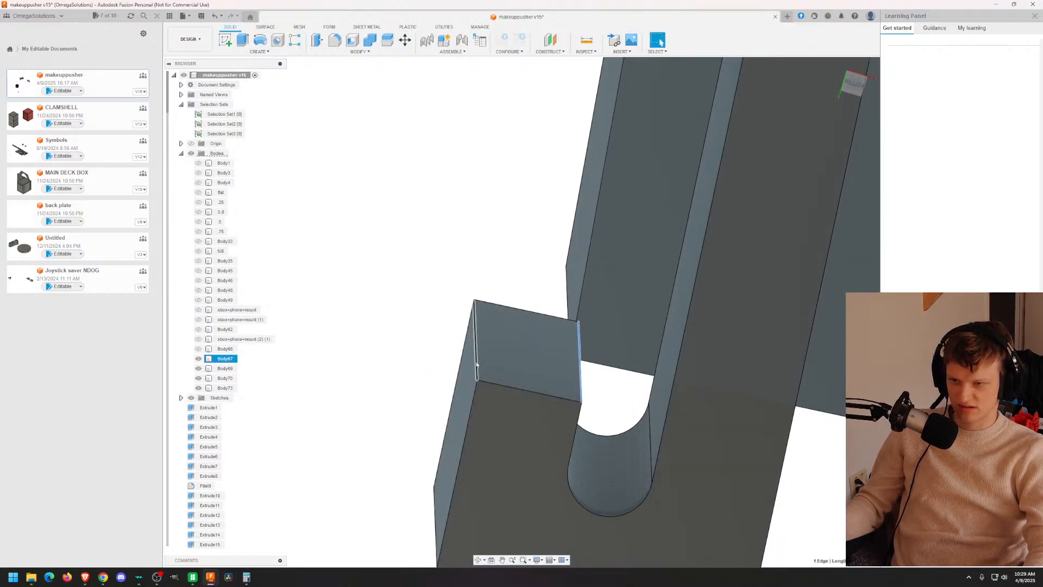
pyautogui.click(476, 364)
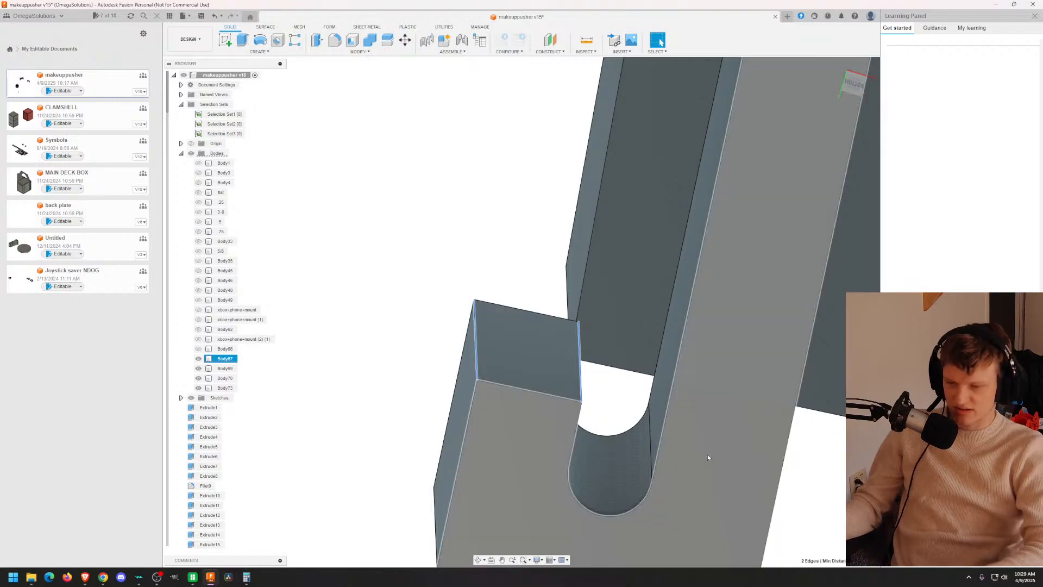
pyautogui.write('f1')
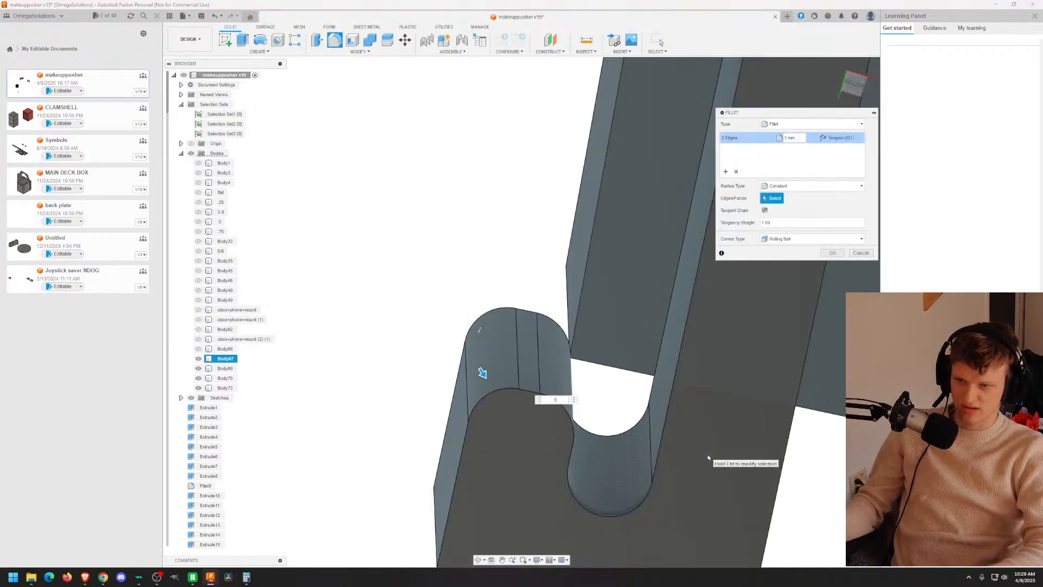
pyautogui.press('Escape')
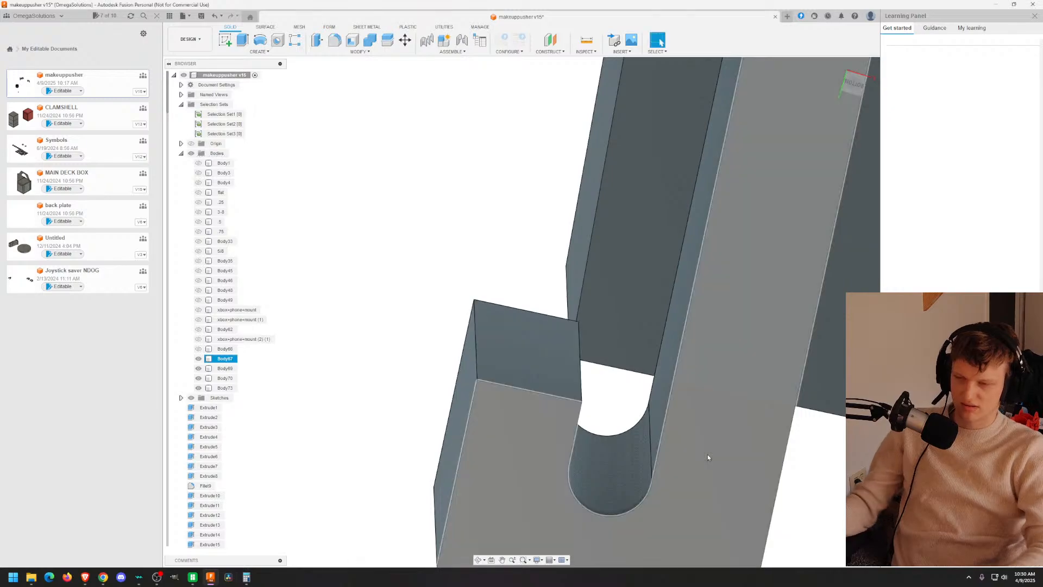
# Step: Narrow the lip by extruding the rib's outer side face inward, and fillet the lip's two tip edges into a full round
pyautogui.click(458, 427)
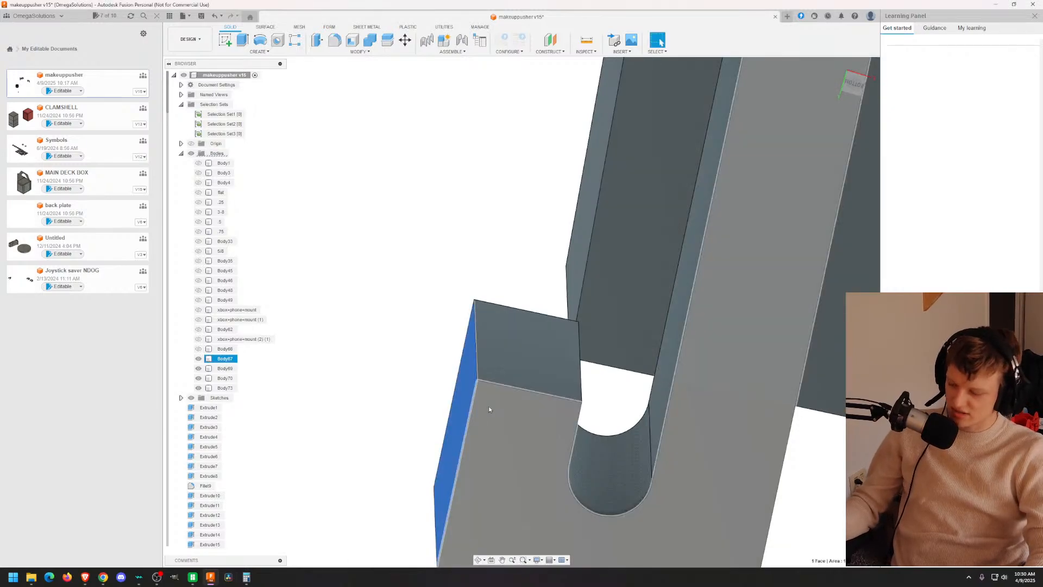
pyautogui.press('e')
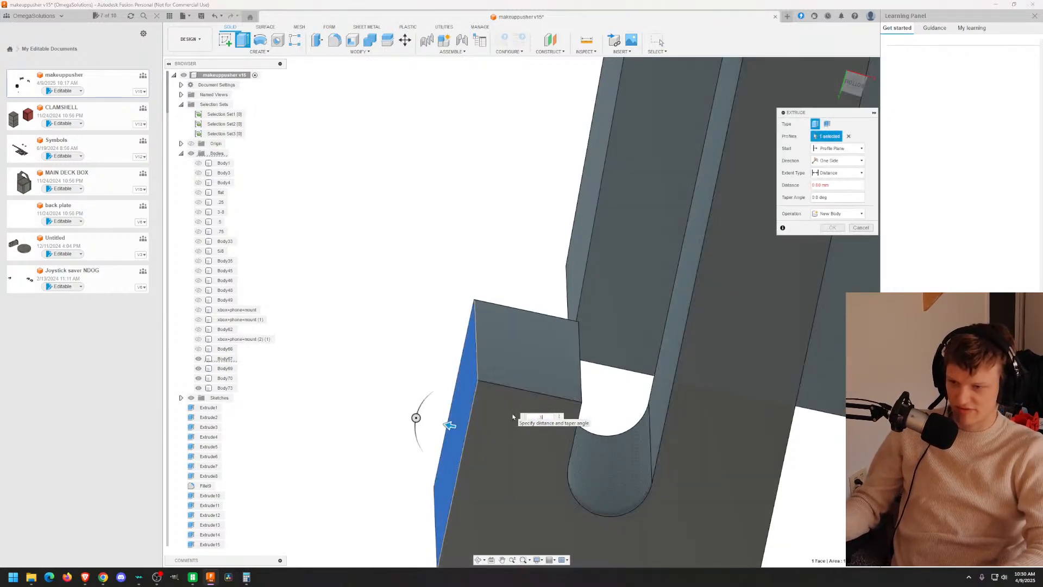
pyautogui.press('Return')
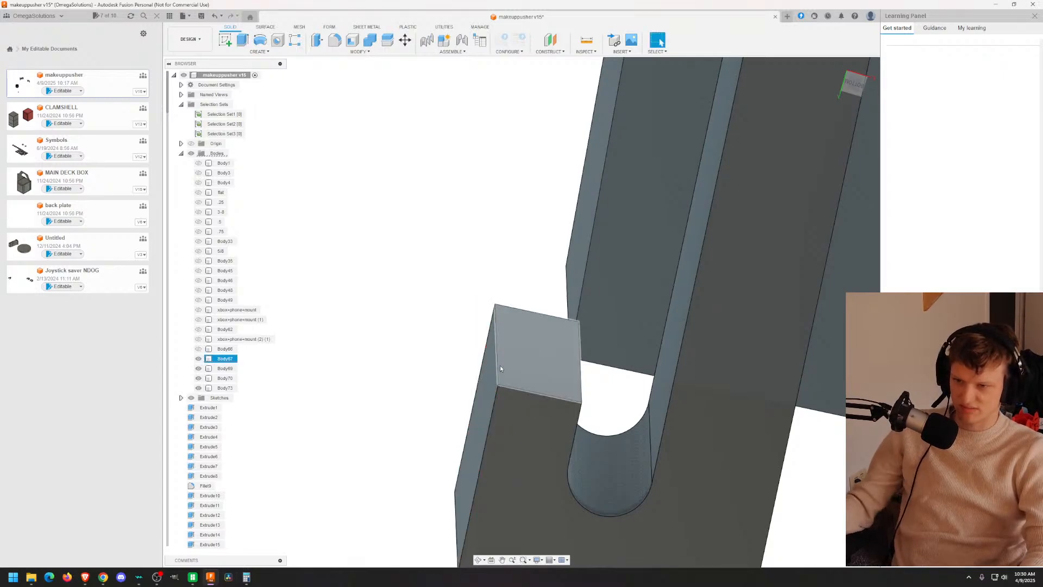
pyautogui.click(495, 348)
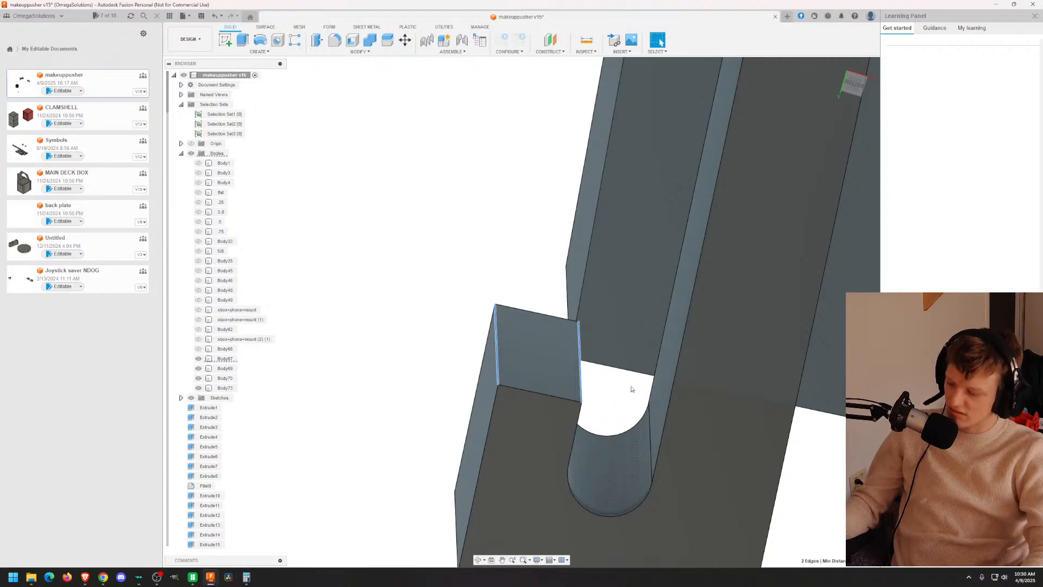
pyautogui.press('f')
pyautogui.press('Return')
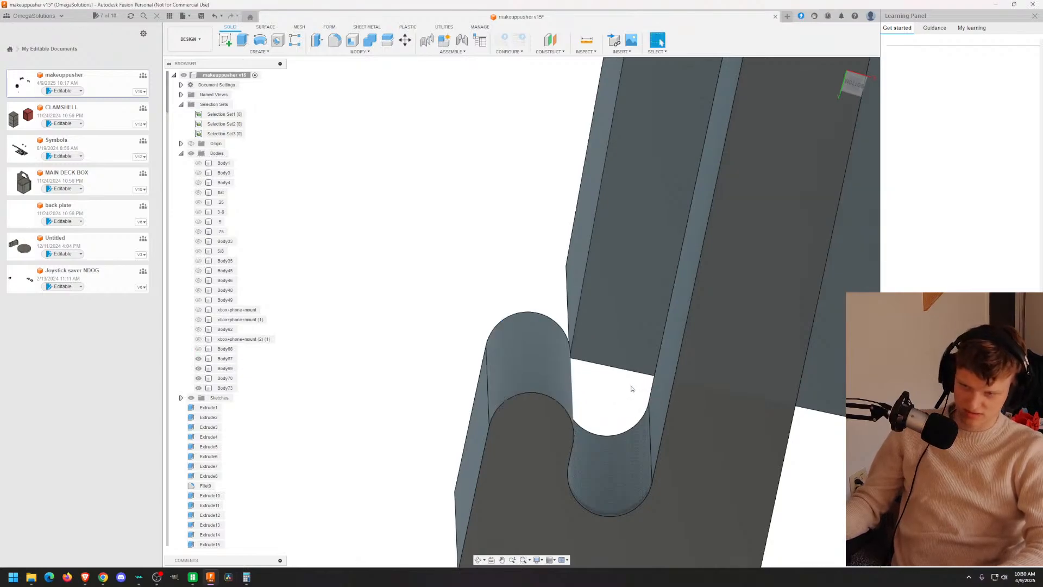
# Step: Examine the rounded lip and groove on the hooked plate's rib in relation to the rest of the phone mount
pyautogui.scroll(-3, 723, 206)
pyautogui.keyDown('shift'); pyautogui.moveTo(727, 195); pyautogui.dragTo(651, 482, button='middle'); pyautogui.keyUp('shift')
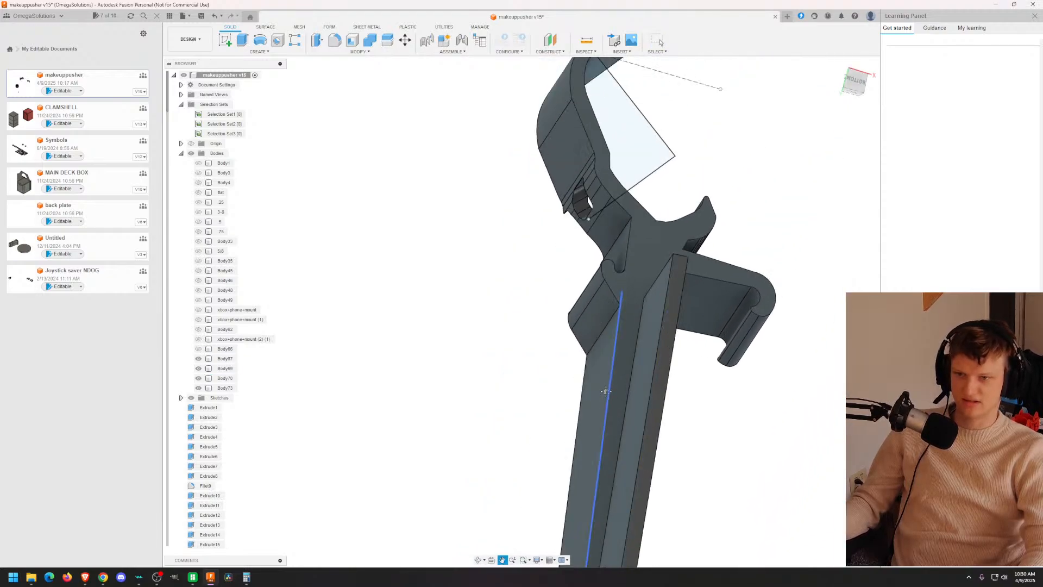
pyautogui.moveTo(605, 391); pyautogui.dragTo(550, 276, button='middle')
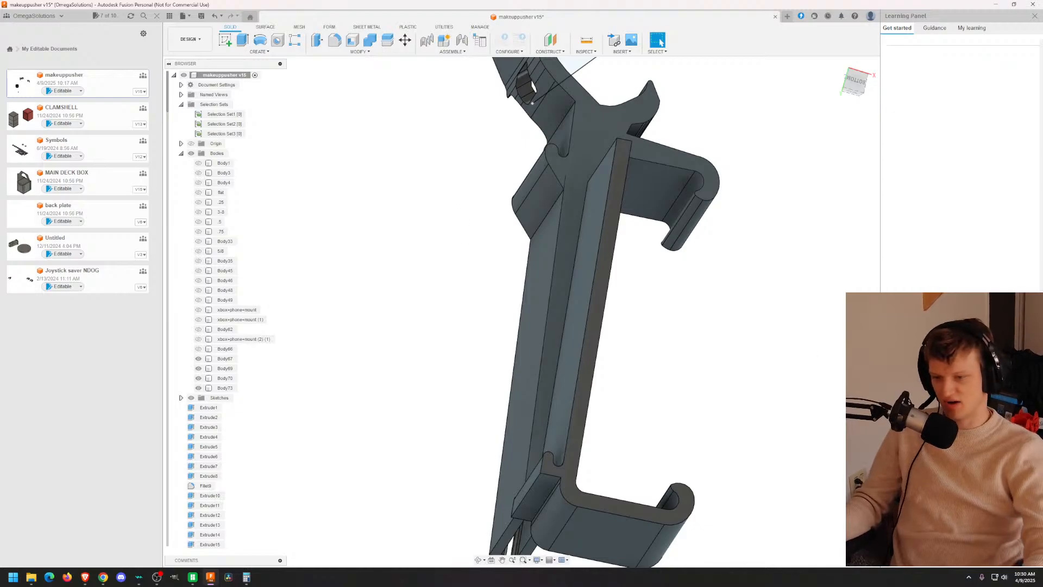
pyautogui.scroll(-3, 701, 424)
pyautogui.moveTo(697, 386); pyautogui.dragTo(786, 118, button='middle')
pyautogui.scroll(7, 786, 117)
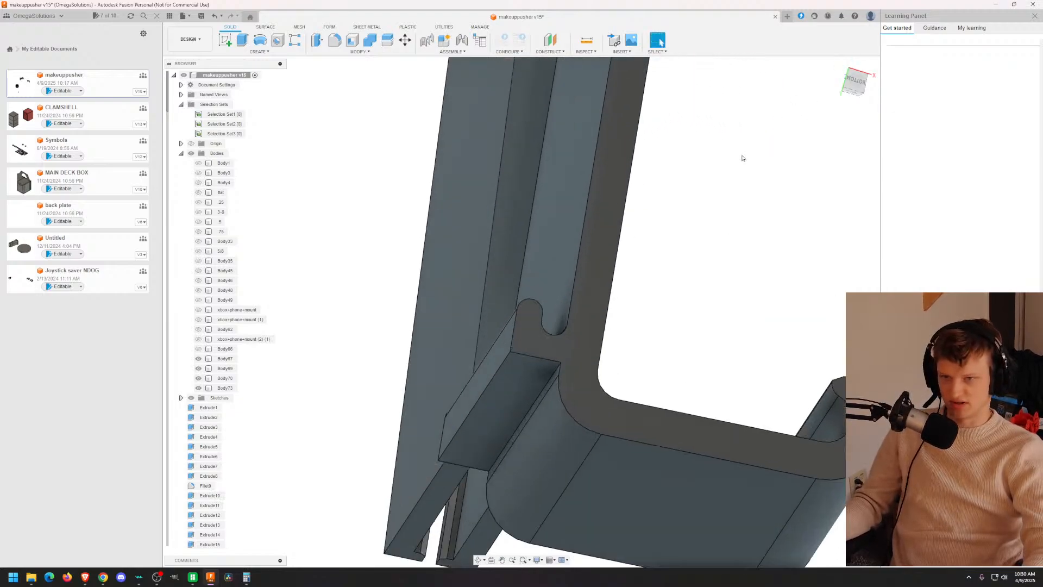
pyautogui.moveTo(721, 173)
pyautogui.keyDown('shift'); pyautogui.mouseDown(button='middle')
pyautogui.moveTo(719, 184)
pyautogui.moveTo(701, 179)
pyautogui.moveTo(722, 175)
pyautogui.mouseUp(button='middle'); pyautogui.keyUp('shift')
pyautogui.scroll(4, 575, 383)
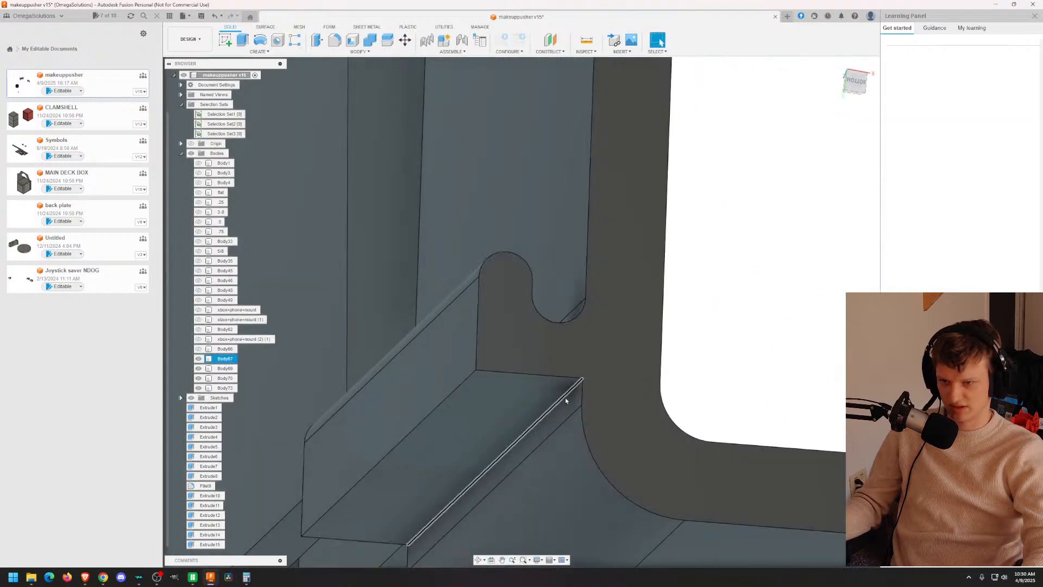
# Step: Undo the lip's rounding and narrowing and the groove's fillets, going back to the square-edged profile
pyautogui.click(565, 401)
pyautogui.press('f')
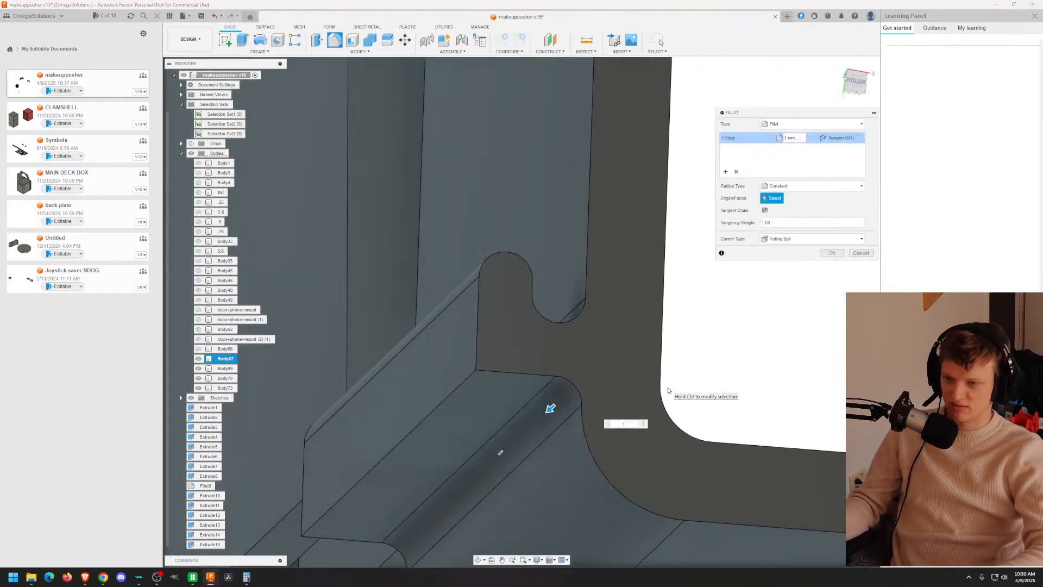
pyautogui.press('Escape')
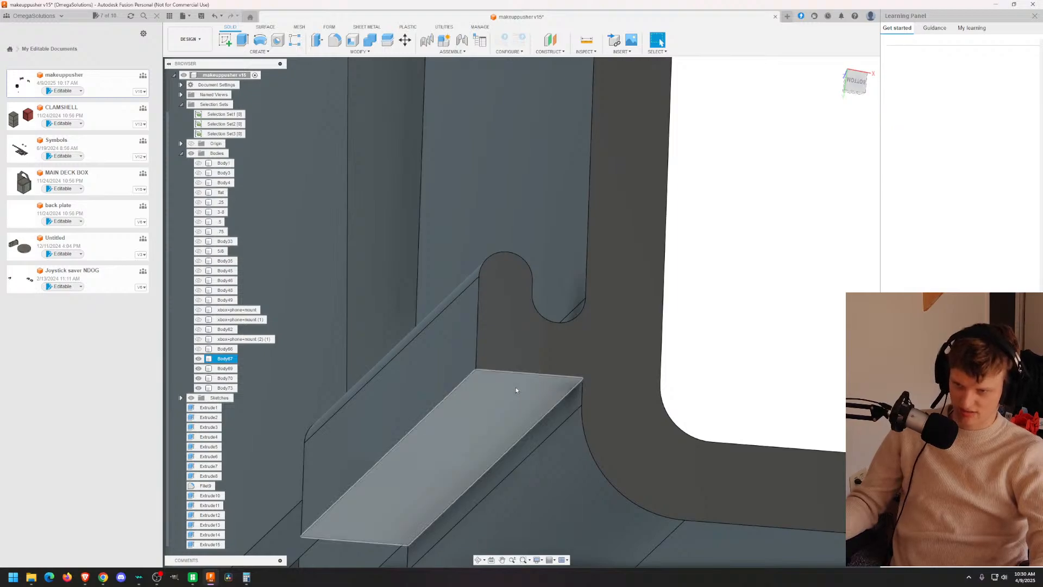
pyautogui.hotkey('ctrl', 'z')
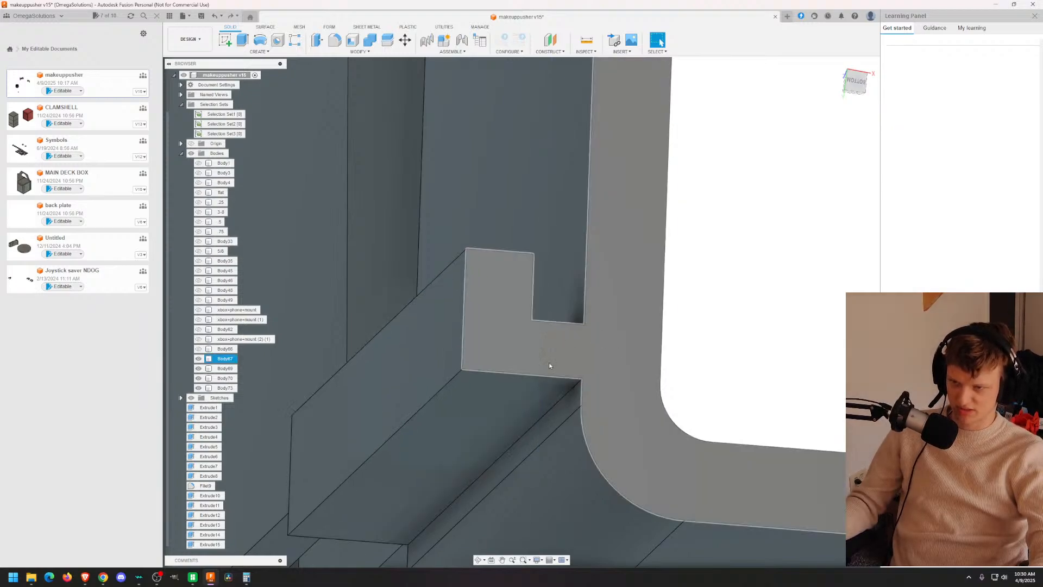
# Step: Start a sketch on the rib's long side face that faces the plate's bend
pyautogui.click(487, 415)
pyautogui.rightClick(479, 414)
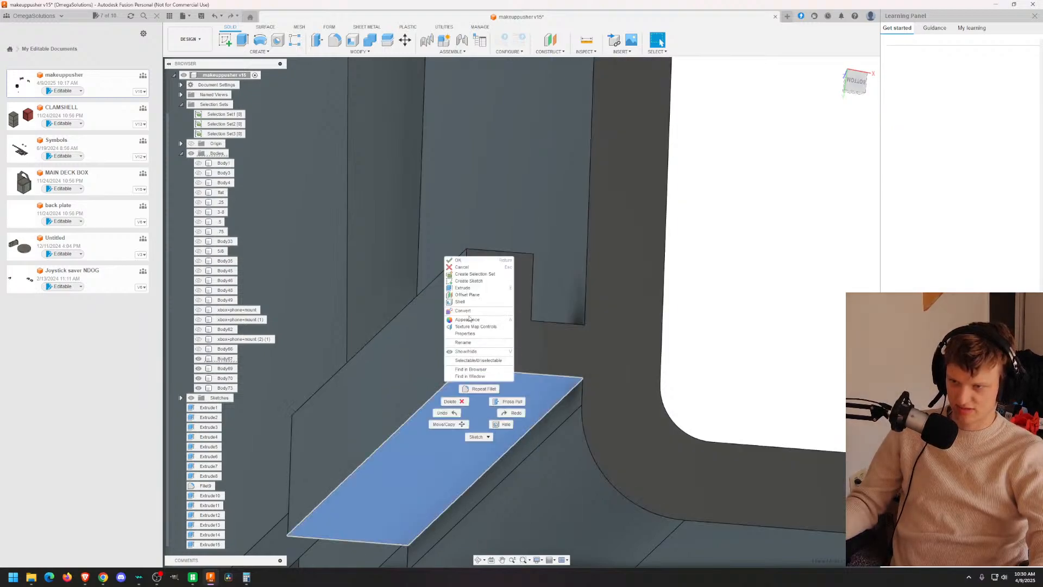
pyautogui.click(478, 281)
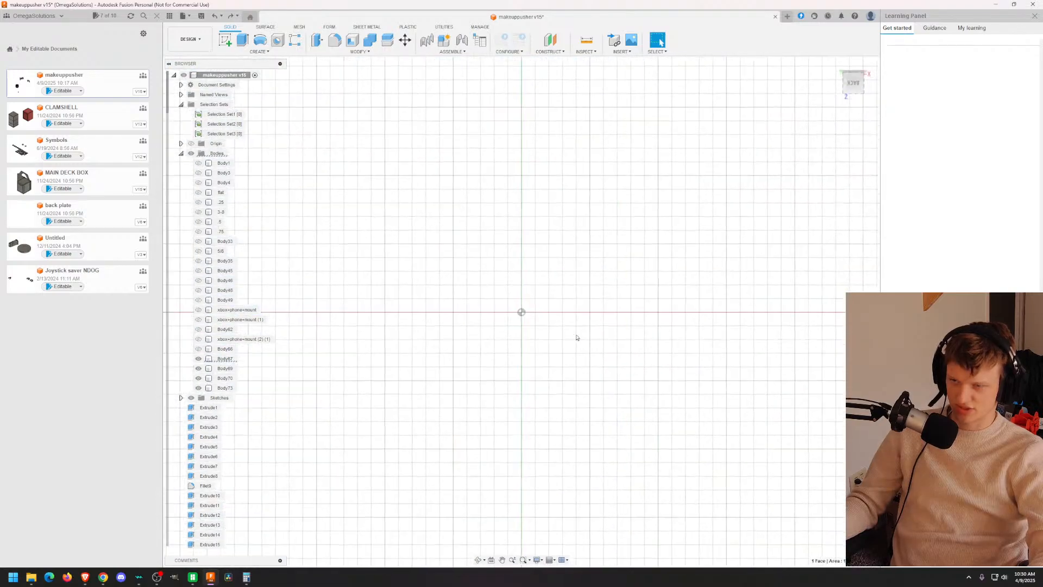
pyautogui.keyDown('shift'); pyautogui.moveTo(423, 337); pyautogui.dragTo(426, 148, button='middle'); pyautogui.keyUp('shift')
pyautogui.scroll(6, 426, 149)
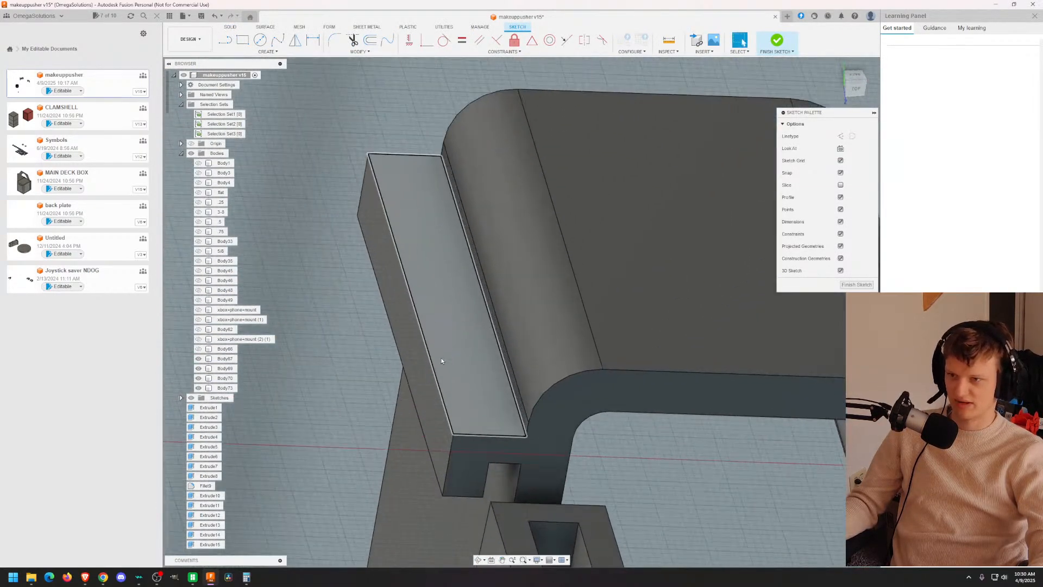
# Step: Sketch a 2.5 mm wide rectangle on this rib face, starting at its free edge and spanning the rib's full length
pyautogui.click(244, 45)
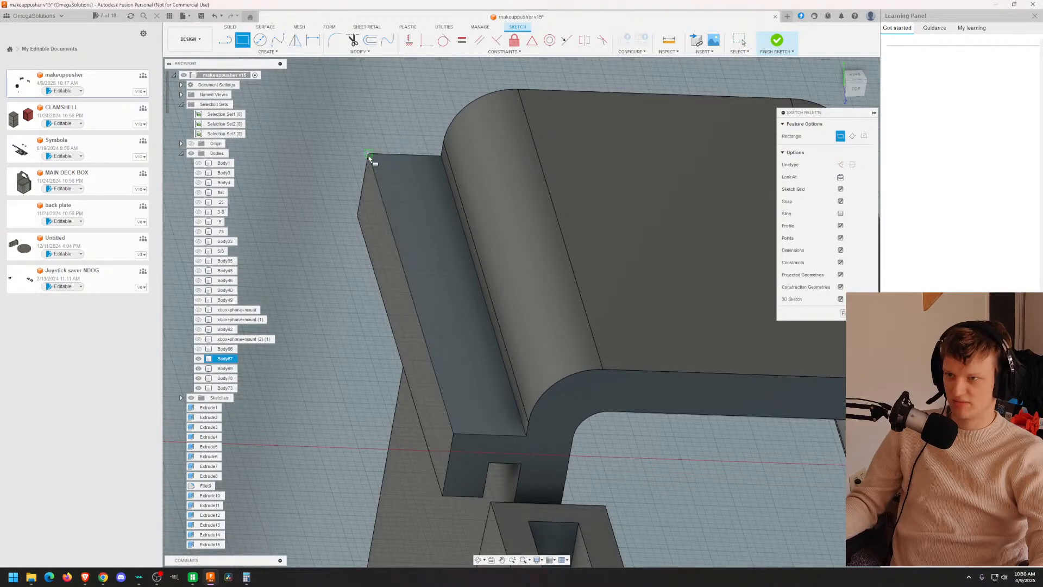
pyautogui.click(369, 155)
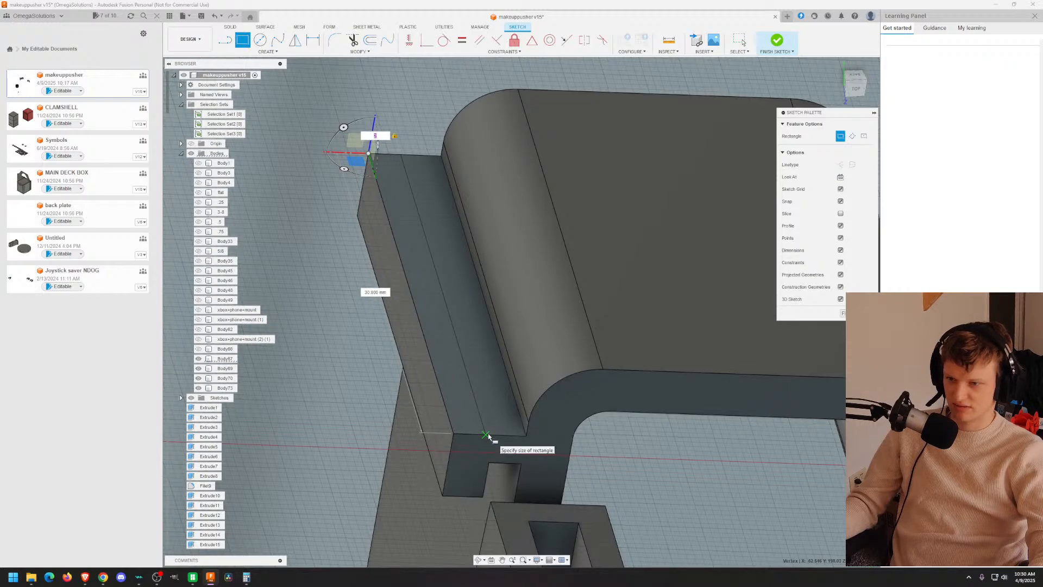
pyautogui.keyDown('shift'); pyautogui.moveTo(488, 429); pyautogui.dragTo(451, 406, button='middle'); pyautogui.keyUp('shift')
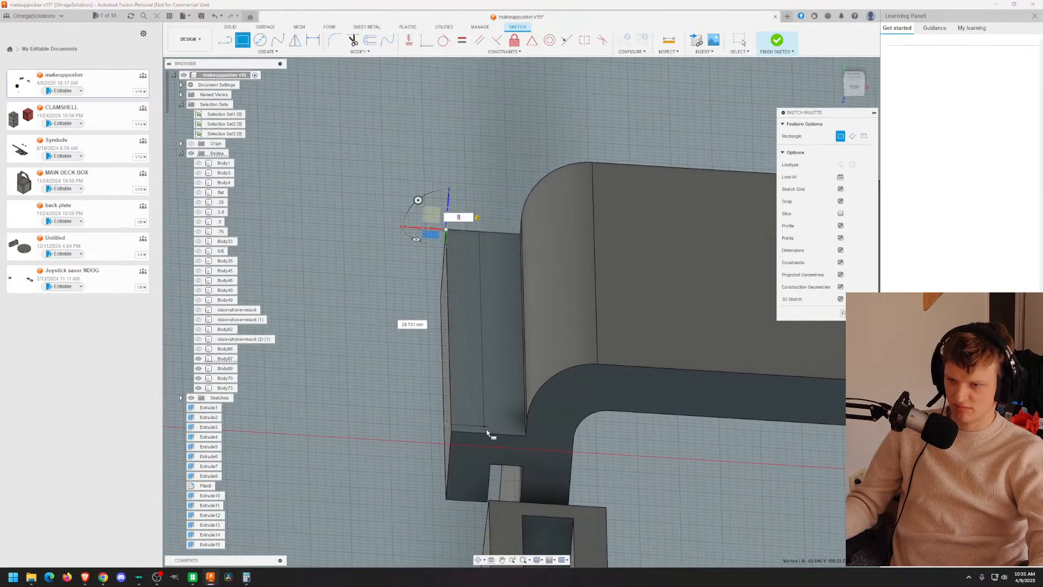
pyautogui.write('.5')
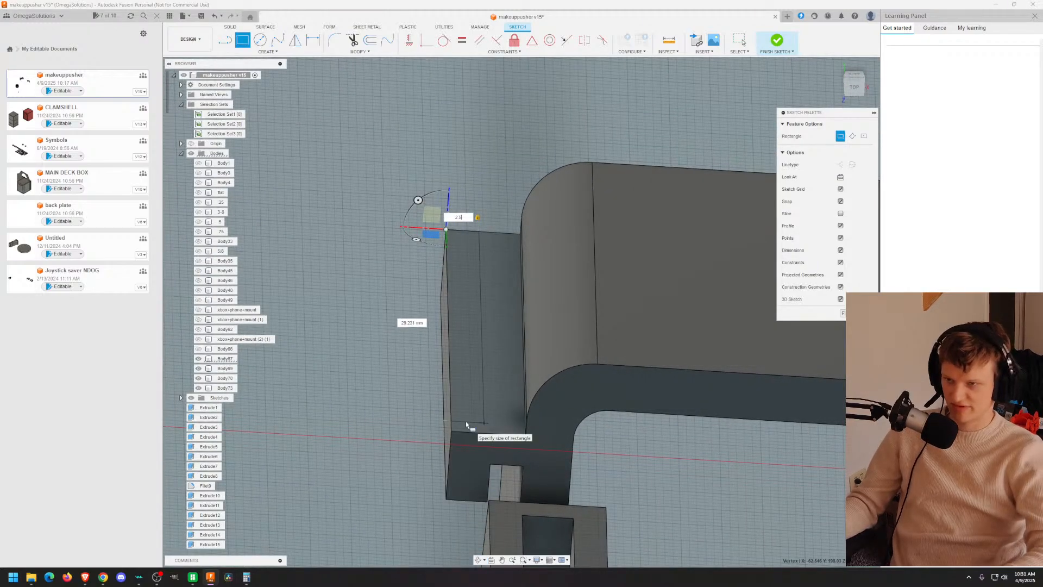
pyautogui.click(492, 435)
pyautogui.press('Escape')
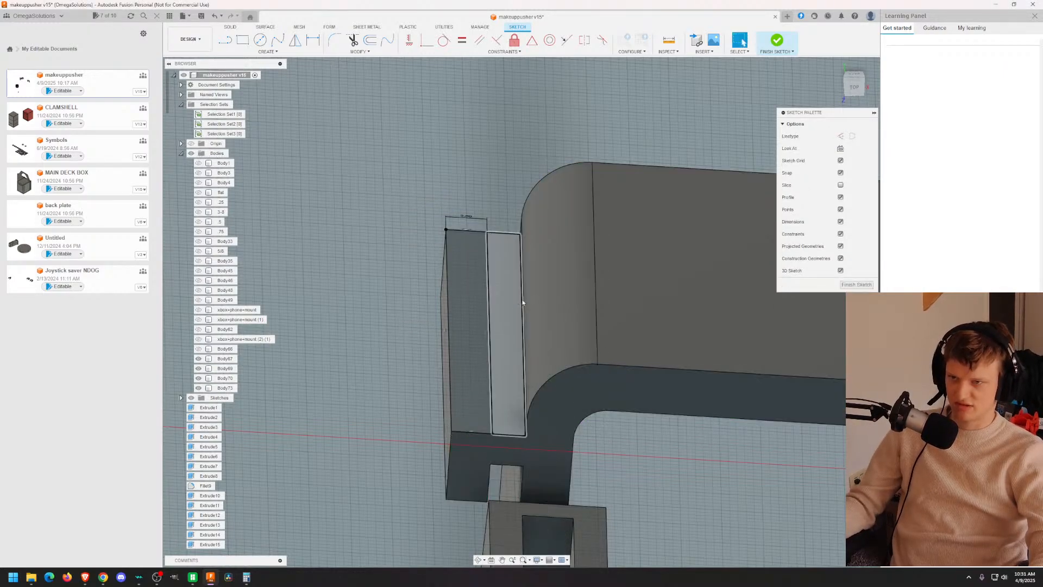
pyautogui.moveTo(594, 254)
pyautogui.keyDown('shift'); pyautogui.mouseDown(button='middle')
pyautogui.moveTo(603, 251)
pyautogui.moveTo(595, 234)
pyautogui.moveTo(590, 271)
pyautogui.mouseUp(button='middle'); pyautogui.keyUp('shift')
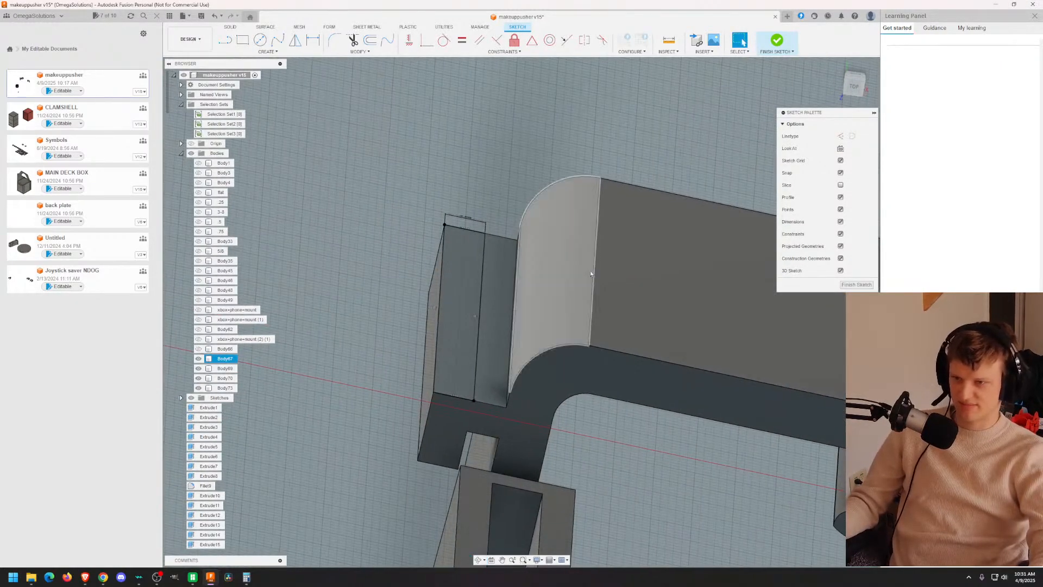
pyautogui.scroll(4, 591, 273)
pyautogui.keyDown('shift'); pyautogui.moveTo(527, 277); pyautogui.dragTo(458, 321, button='middle'); pyautogui.keyUp('shift')
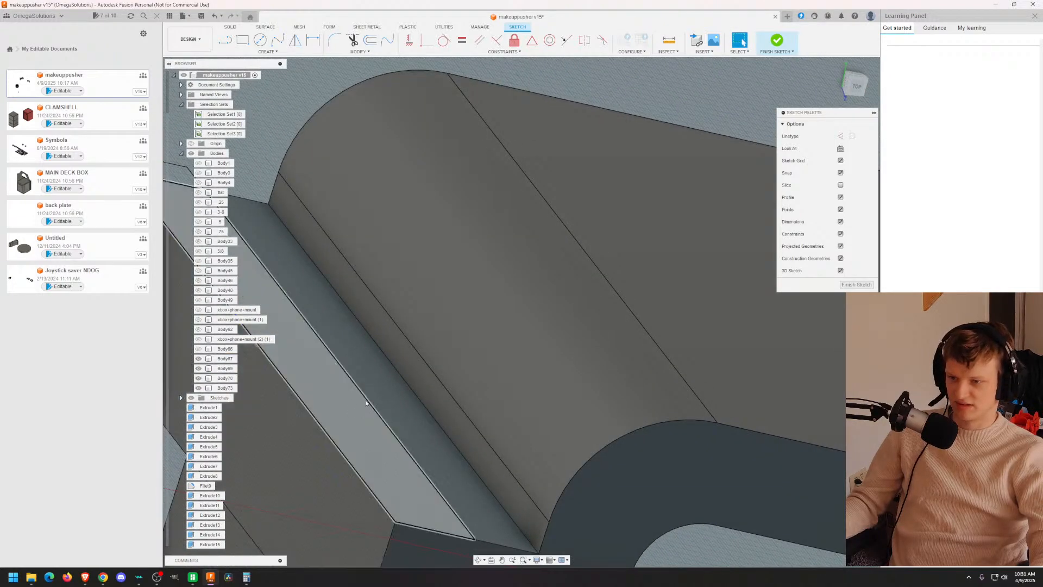
# Step: Measure the distance between the sketched profile's short end line and the parallel end edge of the rib's lip
pyautogui.moveTo(370, 399); pyautogui.dragTo(418, 257, button='middle')
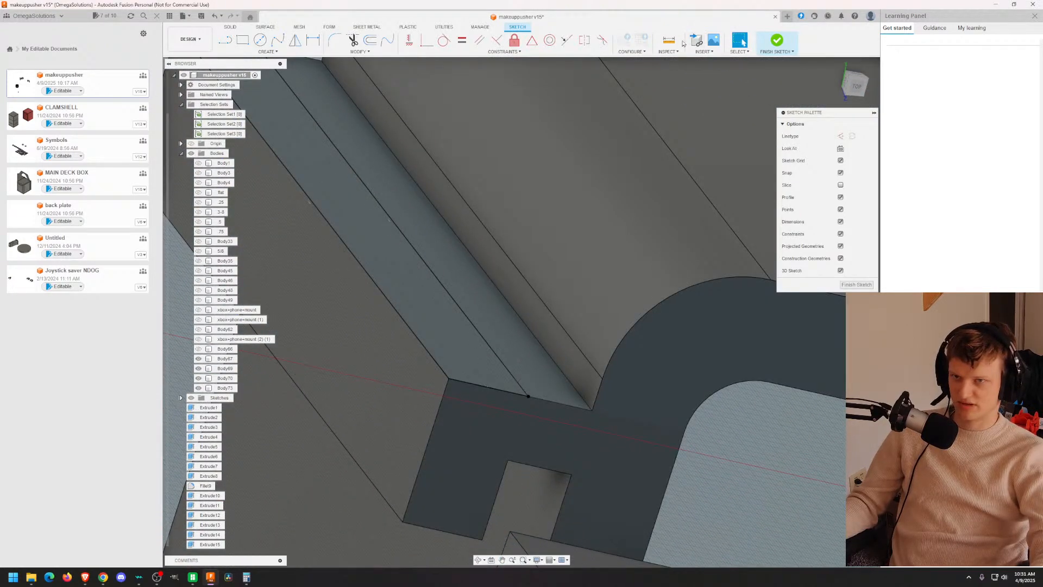
pyautogui.click(669, 40)
pyautogui.click(481, 385)
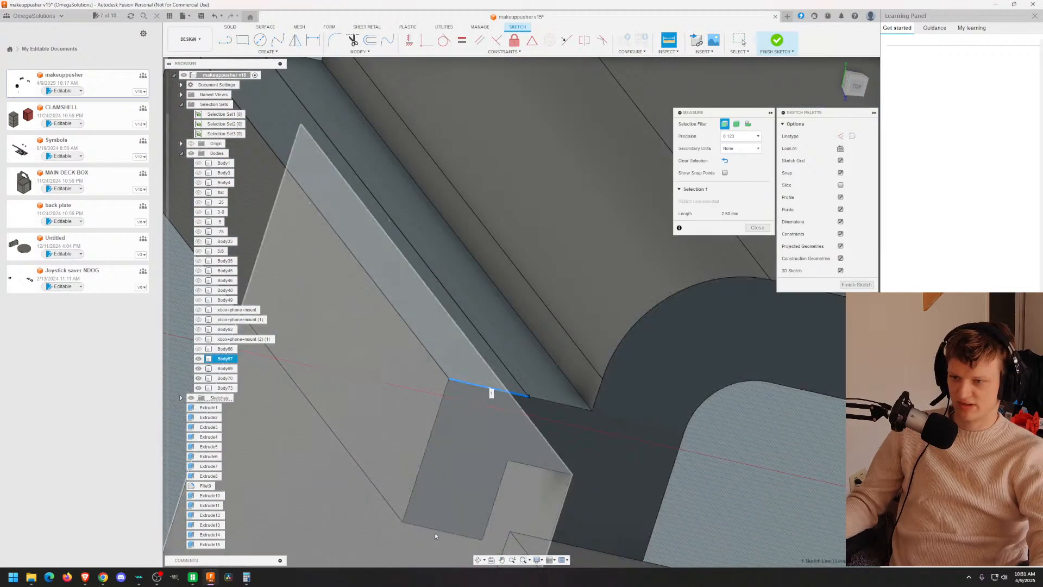
pyautogui.click(438, 532)
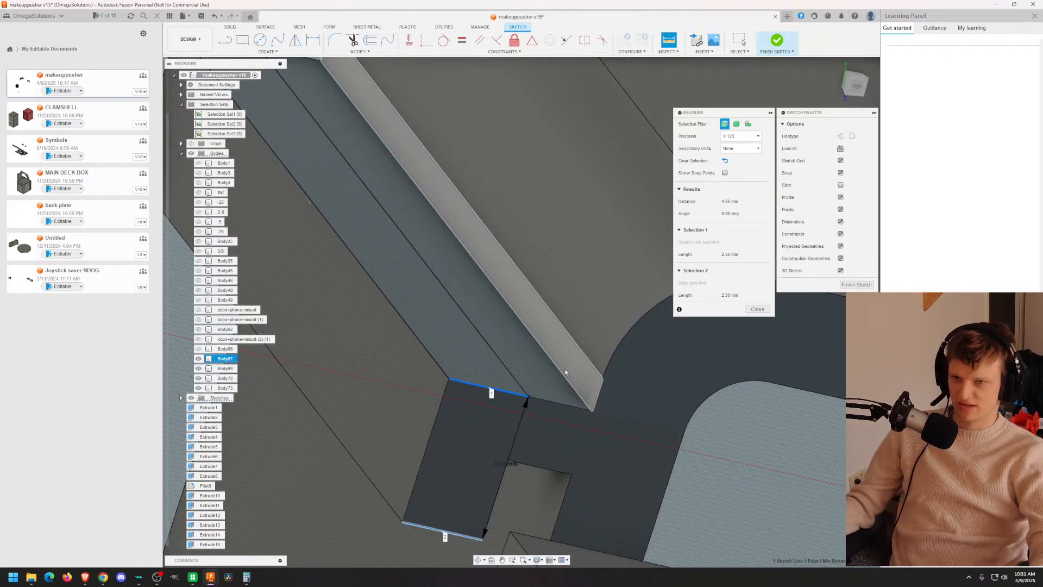
pyautogui.press('Escape')
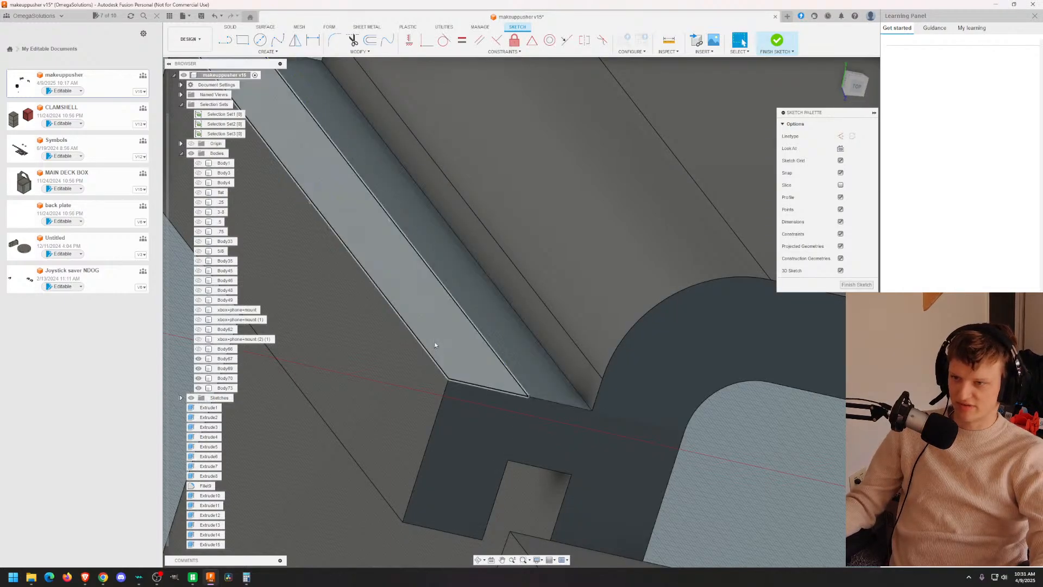
# Step: Try to extrude the sketched profile on the rib face 4.5 mm
pyautogui.write('e4')
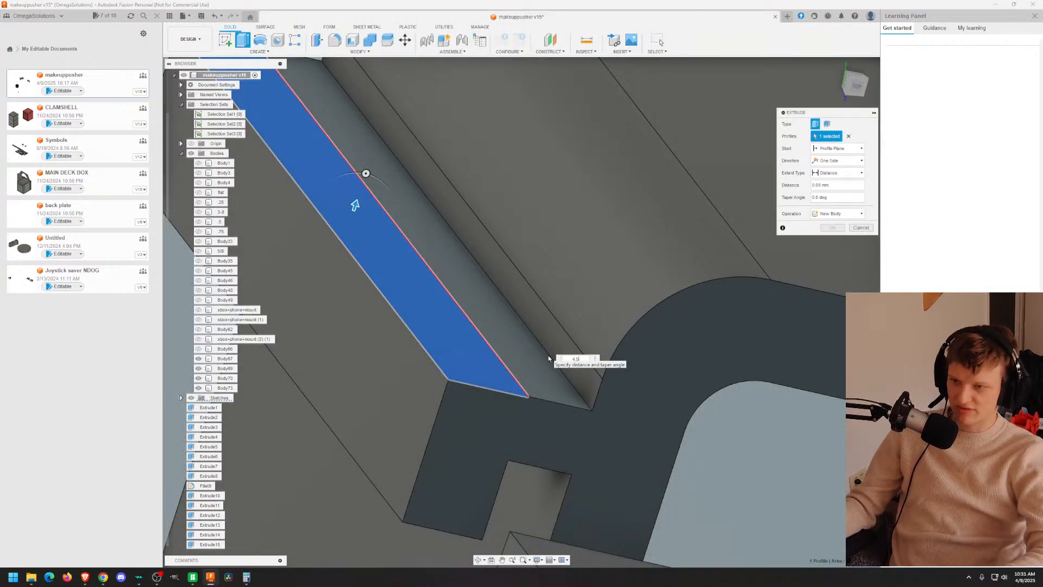
pyautogui.press('Return')
pyautogui.keyDown('shift'); pyautogui.moveTo(549, 356); pyautogui.dragTo(583, 356, button='middle'); pyautogui.keyUp('shift')
pyautogui.scroll(3, 577, 350)
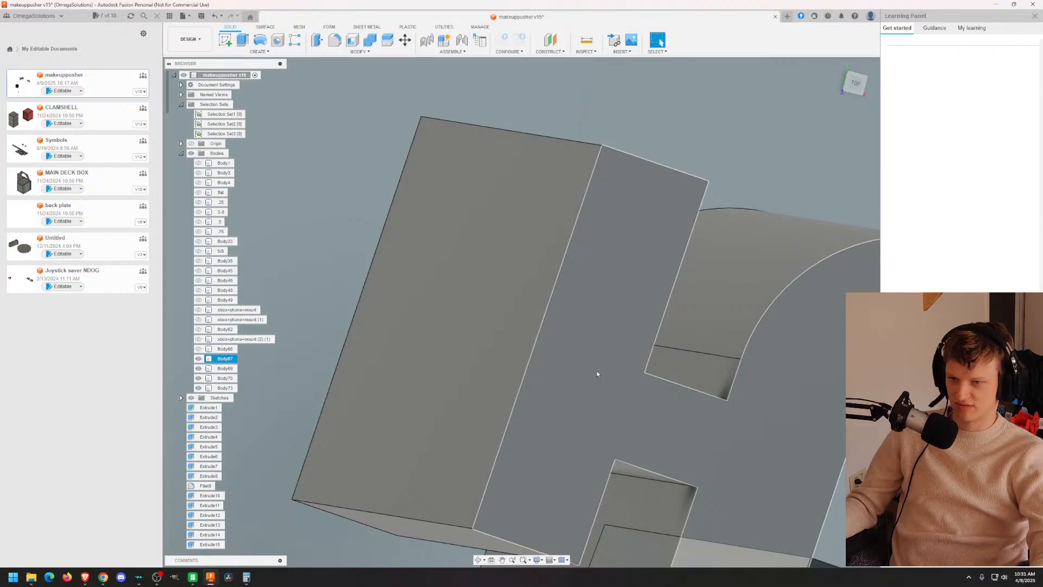
pyautogui.keyDown('shift'); pyautogui.moveTo(596, 374); pyautogui.dragTo(525, 374, button='middle'); pyautogui.keyUp('shift')
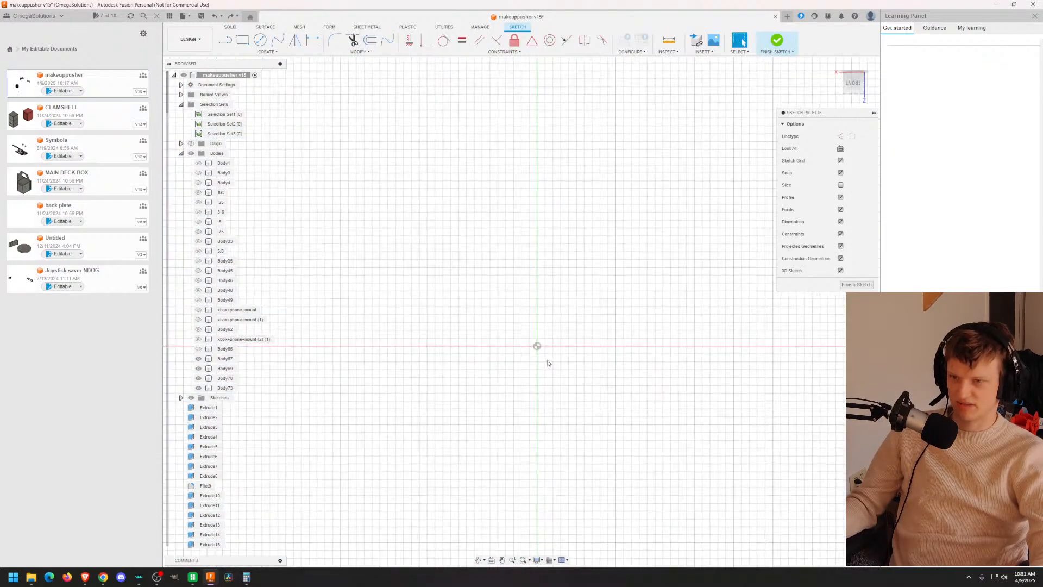
# Step: Finish the sketch on the rib's side face
pyautogui.scroll(4, 497, 308)
pyautogui.moveTo(612, 286)
pyautogui.keyDown('shift'); pyautogui.mouseDown(button='middle')
pyautogui.moveTo(606, 270)
pyautogui.moveTo(660, 230)
pyautogui.mouseUp(button='middle'); pyautogui.keyUp('shift')
pyautogui.moveTo(831, 473)
pyautogui.mouseDown(button='middle')
pyautogui.moveTo(749, 428)
pyautogui.moveTo(659, 265)
pyautogui.moveTo(635, 270)
pyautogui.moveTo(500, 239)
pyautogui.moveTo(481, 196)
pyautogui.mouseUp(button='middle')
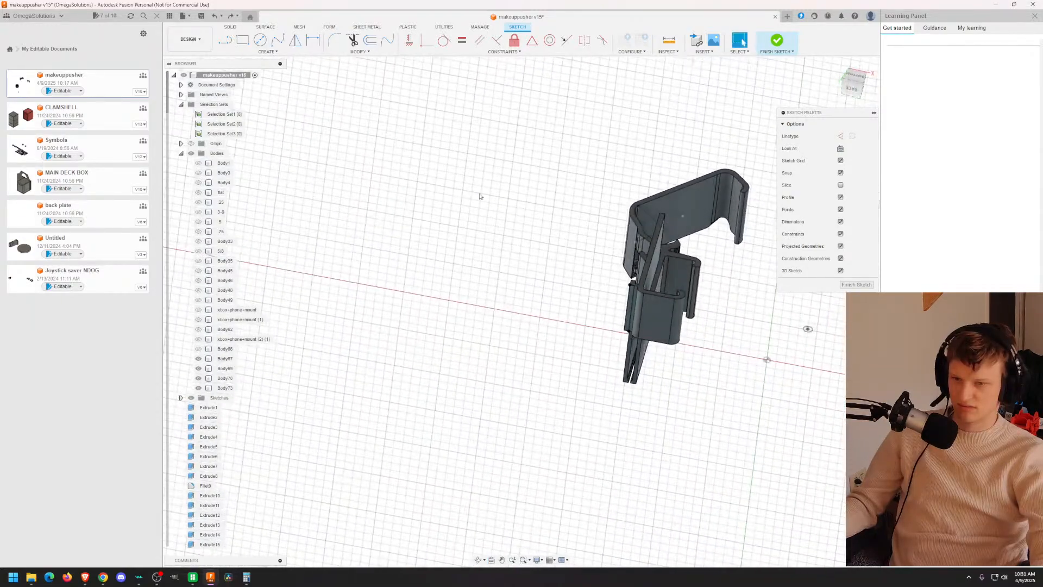
pyautogui.scroll(8, 608, 305)
pyautogui.moveTo(527, 324)
pyautogui.keyDown('shift'); pyautogui.mouseDown(button='middle')
pyautogui.moveTo(710, 308)
pyautogui.moveTo(685, 302)
pyautogui.mouseUp(button='middle'); pyautogui.keyUp('shift')
pyautogui.click(856, 284)
pyautogui.click(550, 305)
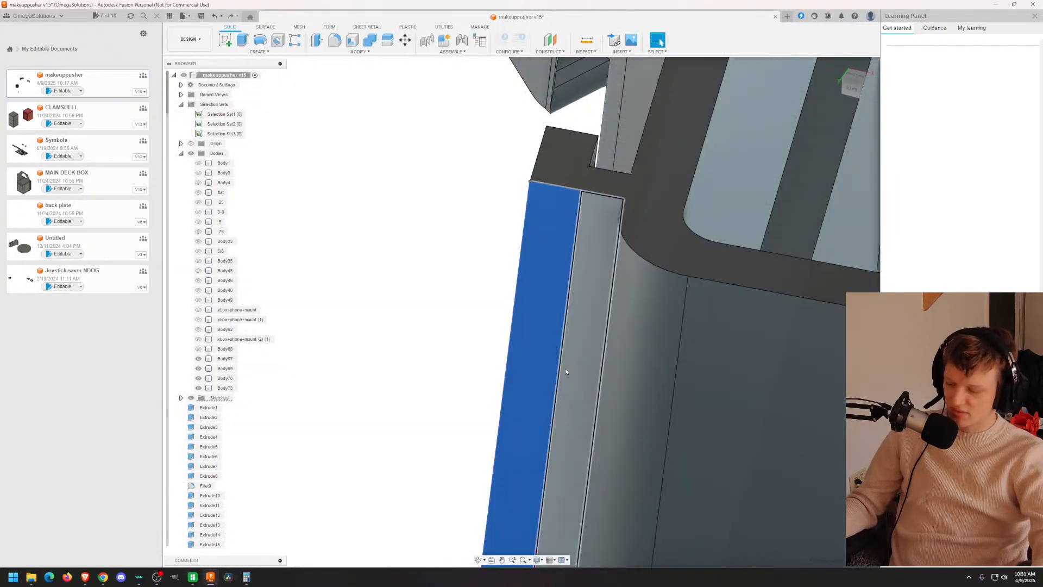
pyautogui.press('e')
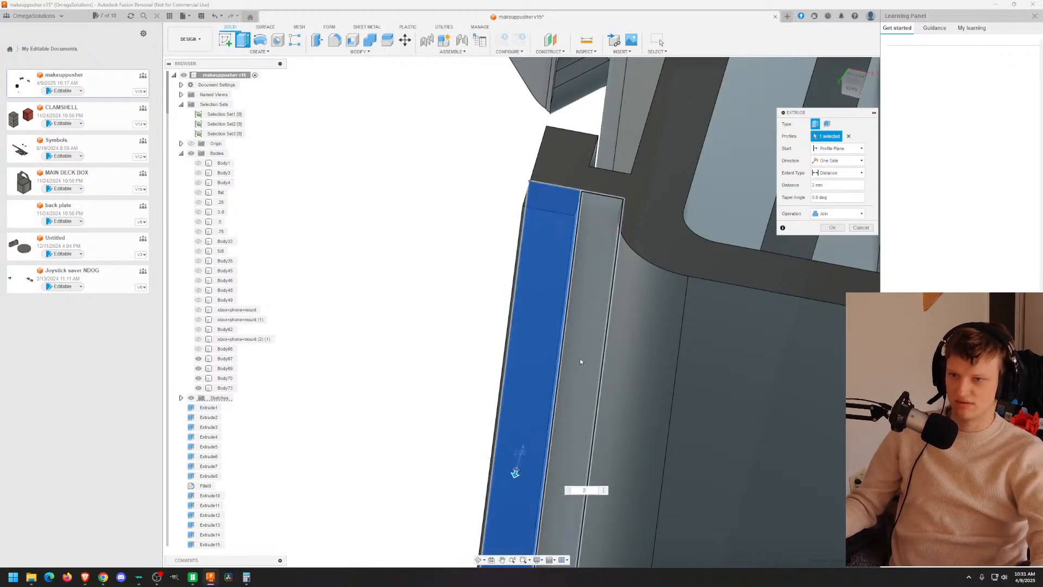
pyautogui.keyDown('shift'); pyautogui.moveTo(579, 358); pyautogui.dragTo(554, 377, button='middle'); pyautogui.keyUp('shift')
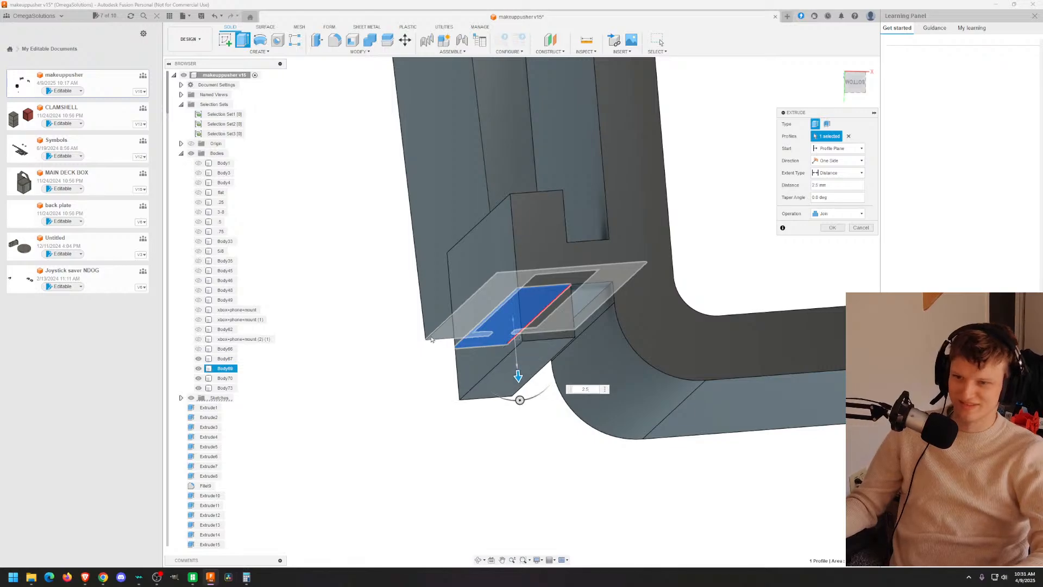
pyautogui.press('Return')
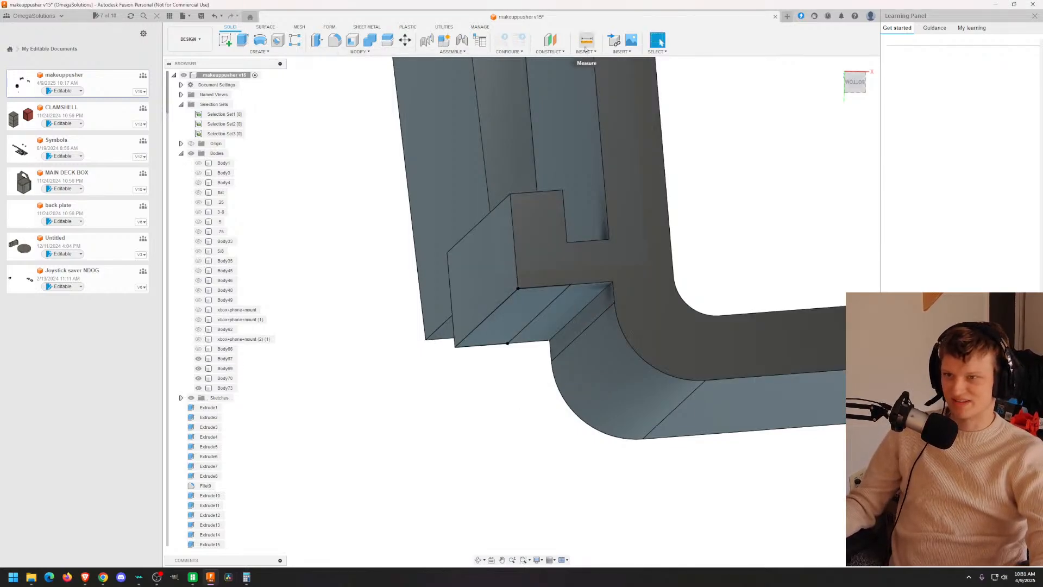
# Step: Measure the depth of the notch beside the rib's existing square lip
pyautogui.click(586, 41)
pyautogui.click(563, 191)
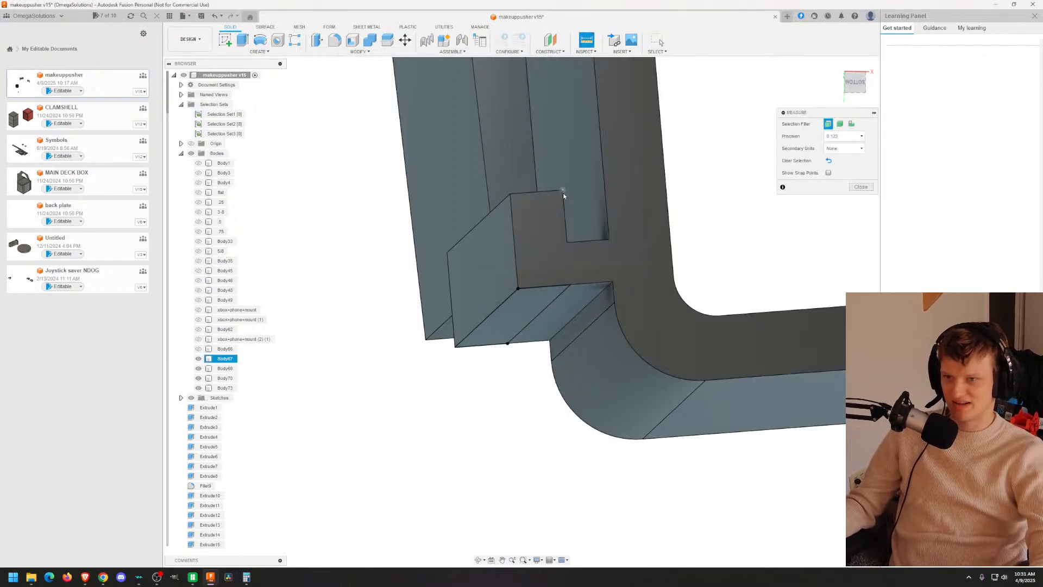
pyautogui.click(568, 242)
pyautogui.press('Escape')
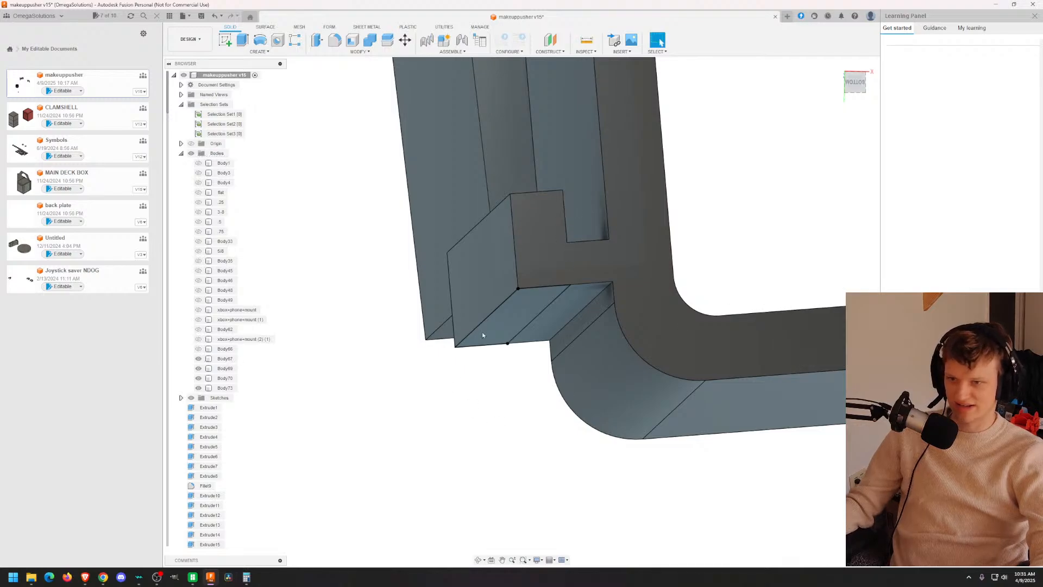
# Step: Extrude the 2.5 mm wide profile outward by 2.5 mm, joined to the rib, to form a second lip
pyautogui.click(516, 301)
pyautogui.write('e')
pyautogui.write('2.5')
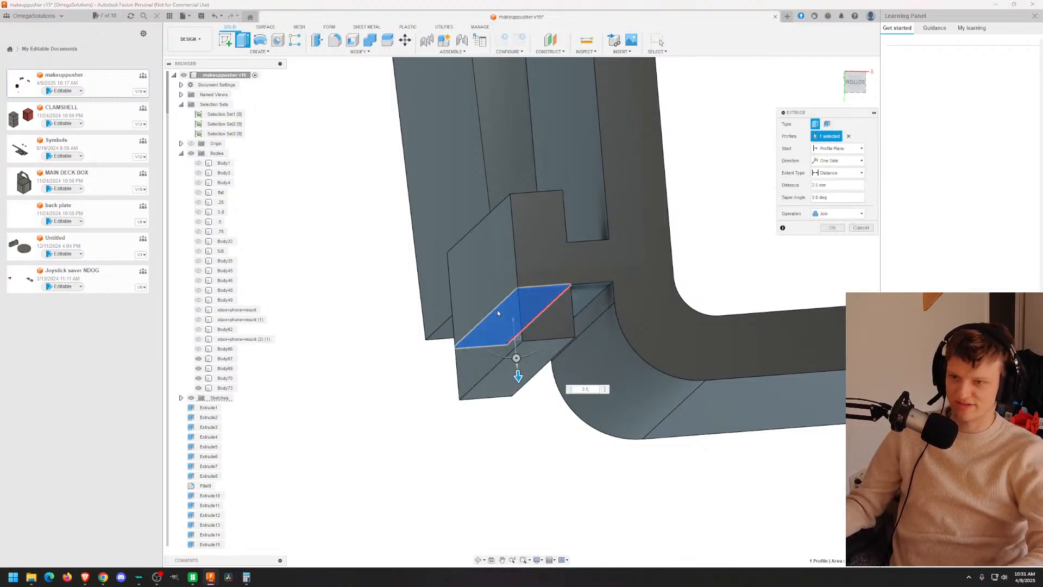
pyautogui.press('Return')
# Step: Fillet the two inner bottom edges of the groove between the new lip and the plate's bend
pyautogui.keyDown('shift'); pyautogui.moveTo(646, 256); pyautogui.dragTo(608, 278, button='middle'); pyautogui.keyUp('shift')
pyautogui.click(535, 205)
pyautogui.click(607, 278)
pyautogui.press('f')
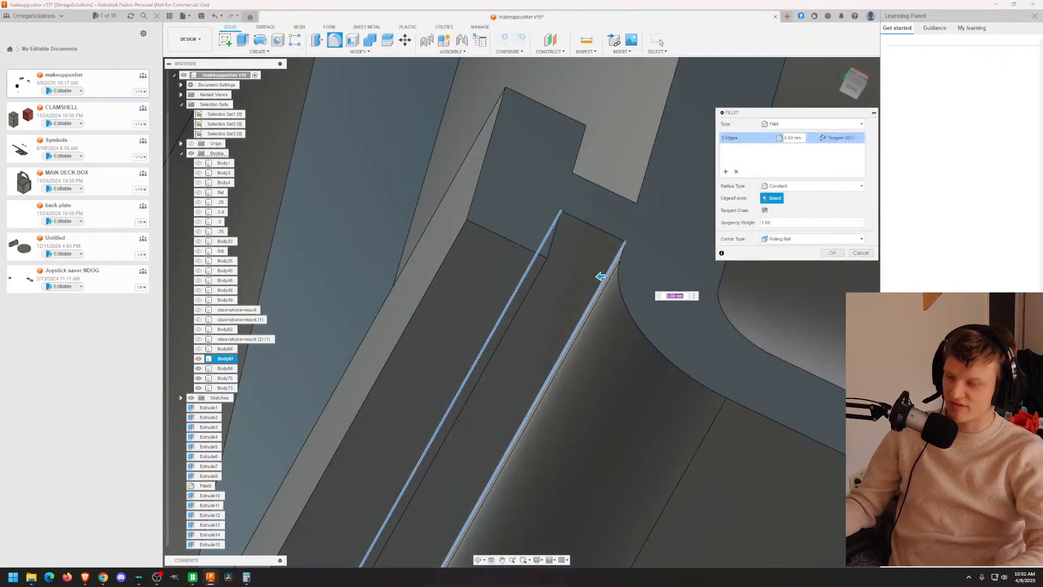
pyautogui.press('Return')
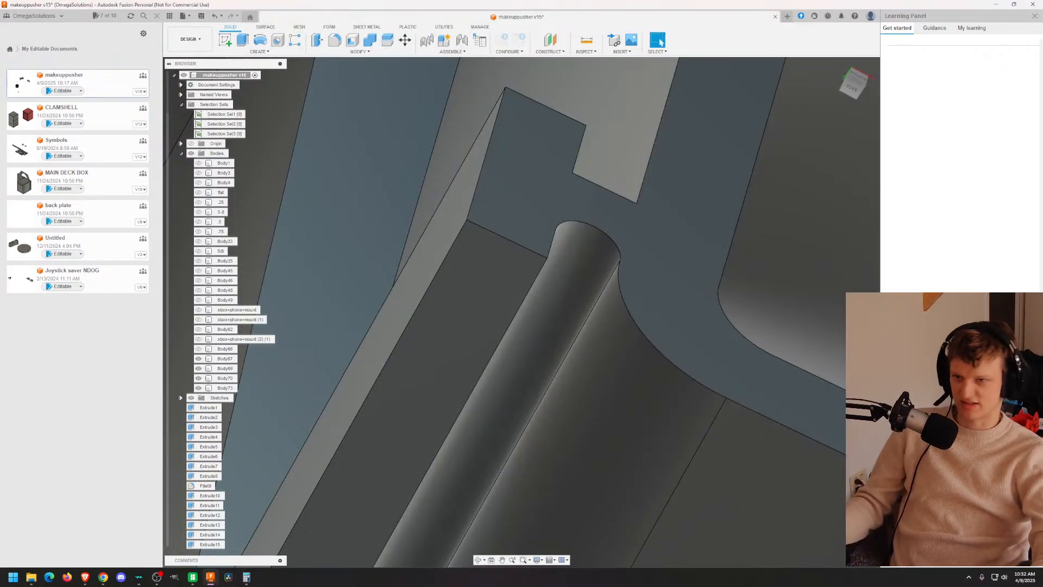
pyautogui.keyDown('shift'); pyautogui.moveTo(588, 276); pyautogui.dragTo(391, 326, button='middle'); pyautogui.keyUp('shift')
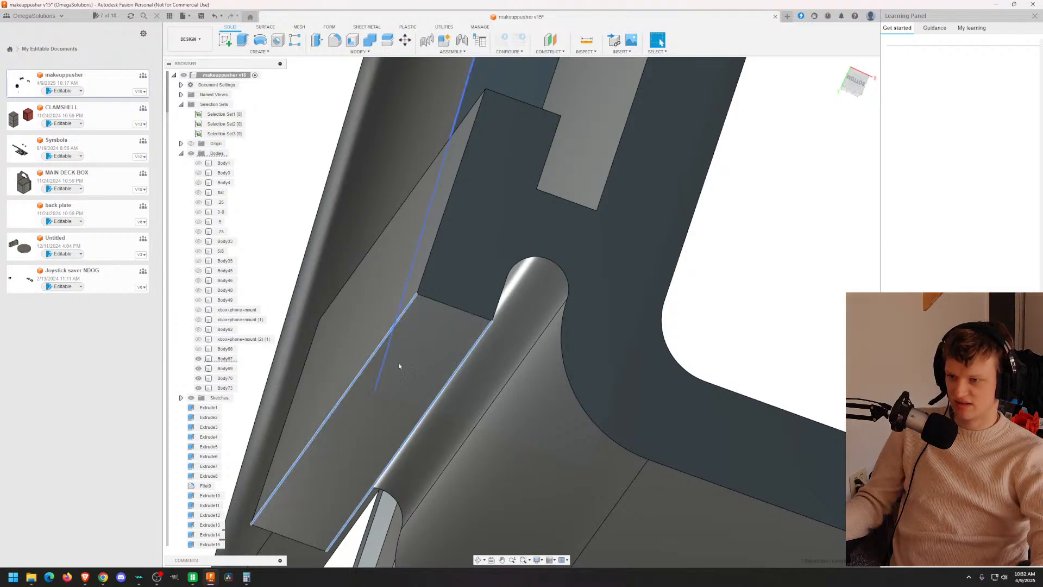
pyautogui.press('f')
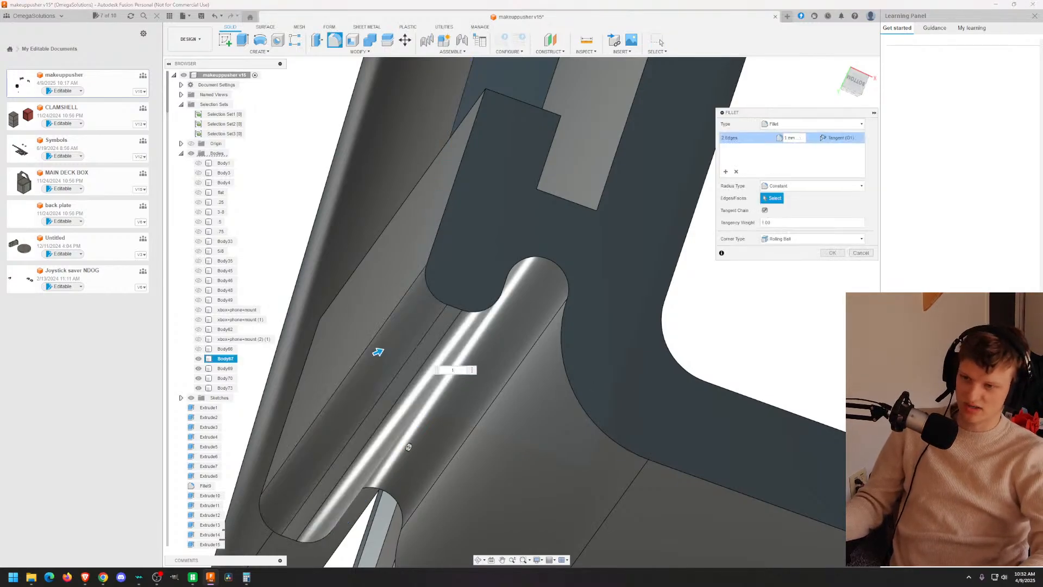
pyautogui.press('Escape')
# Step: Cut the rib's outer side face back by 0.5 mm to narrow the lip
pyautogui.click(342, 327)
pyautogui.press('e')
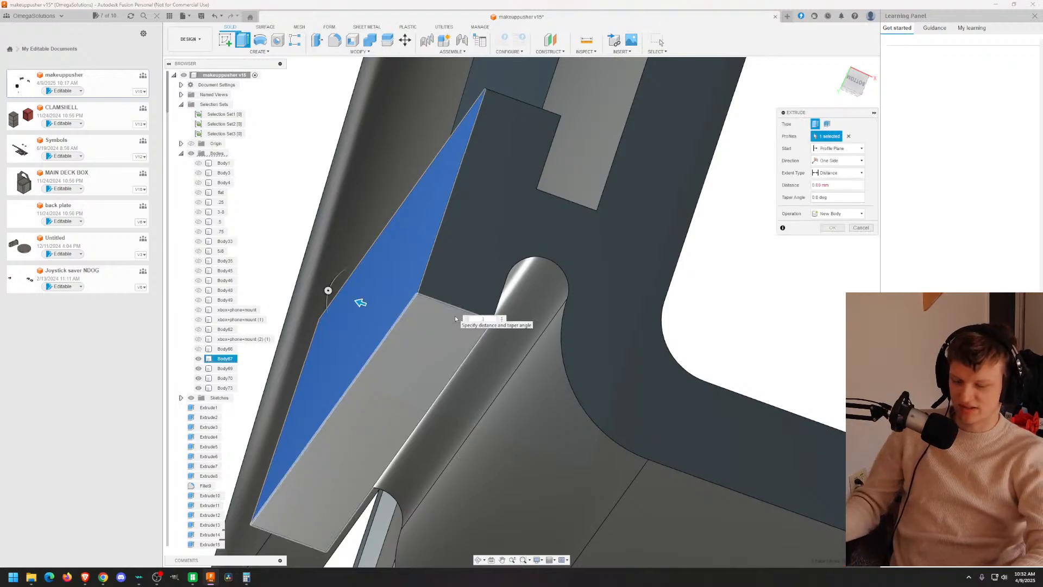
pyautogui.write('-.5')
pyautogui.press('Return')
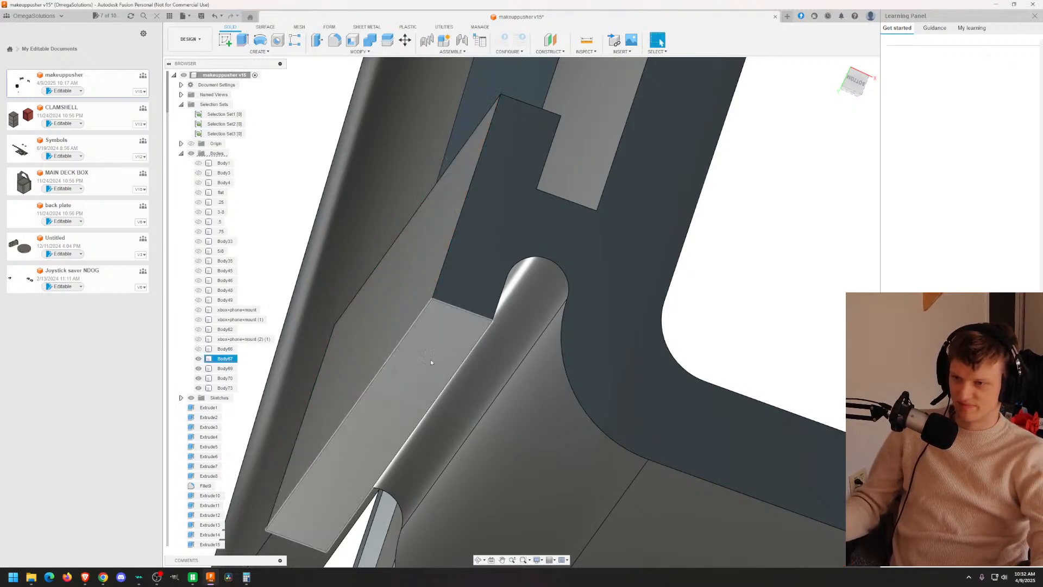
# Step: Round the new lip's two long outer edges with a 1 mm fillet
pyautogui.click(384, 367)
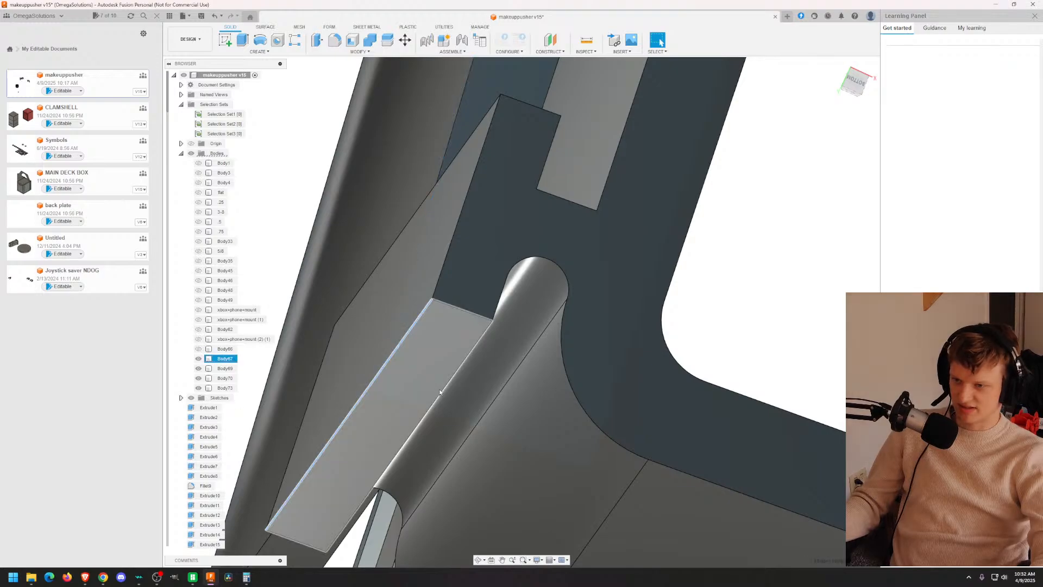
pyautogui.keyDown('ctrl'); pyautogui.click(444, 397); pyautogui.keyUp('ctrl')
pyautogui.write('f1')
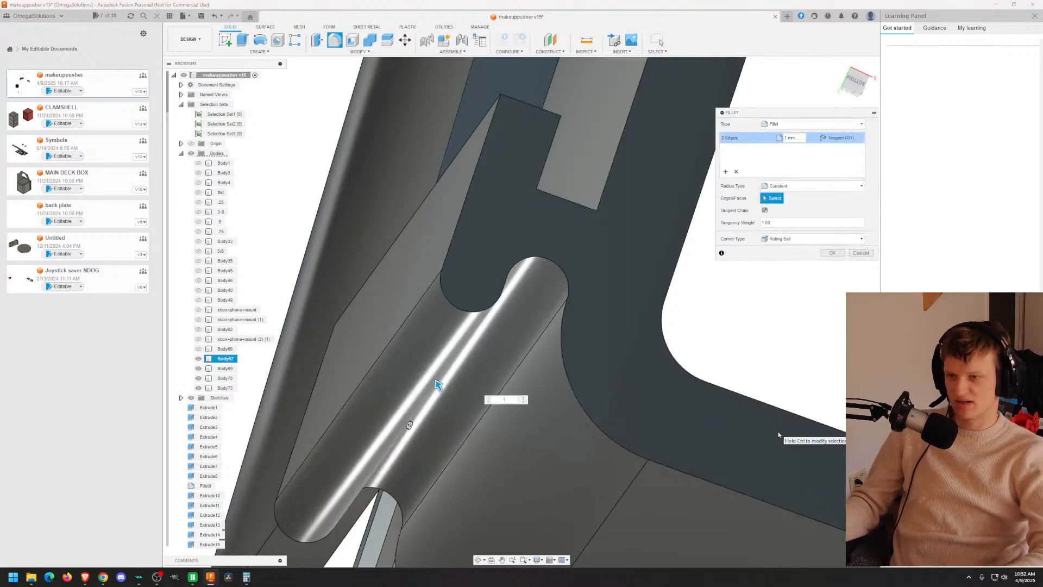
pyautogui.press('Return')
# Step: Examine the rounded lip and groove in relation to the rest of the phone mount
pyautogui.scroll(-4, 777, 432)
pyautogui.keyDown('shift'); pyautogui.moveTo(768, 301); pyautogui.dragTo(663, 341, button='middle'); pyautogui.keyUp('shift')
pyautogui.scroll(4, 660, 279)
pyautogui.scroll(-14, 676, 263)
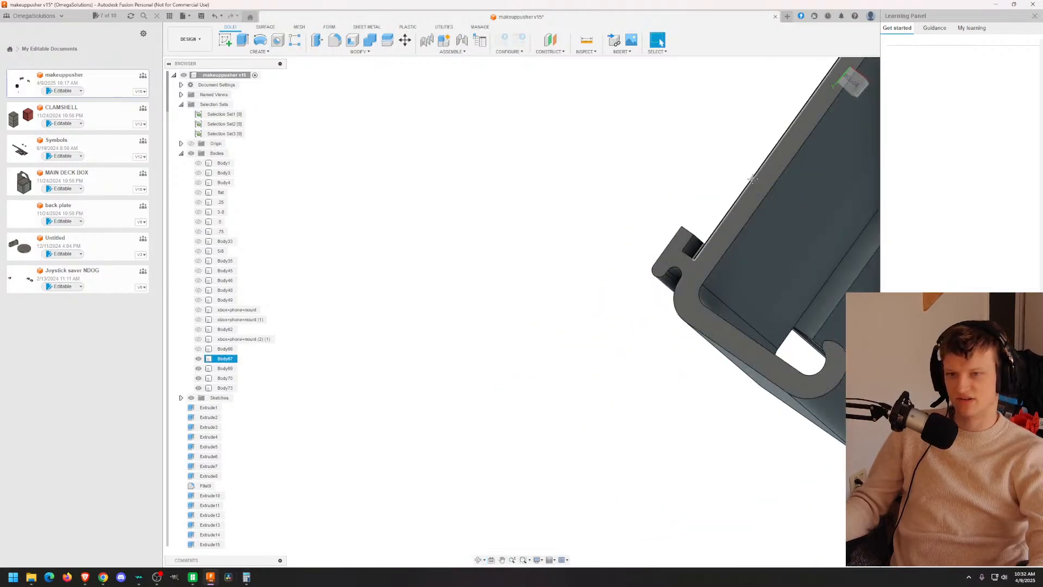
pyautogui.scroll(8, 372, 347)
pyautogui.moveTo(380, 392); pyautogui.dragTo(587, 387, button='middle')
pyautogui.moveTo(481, 462); pyautogui.dragTo(665, 244, button='middle')
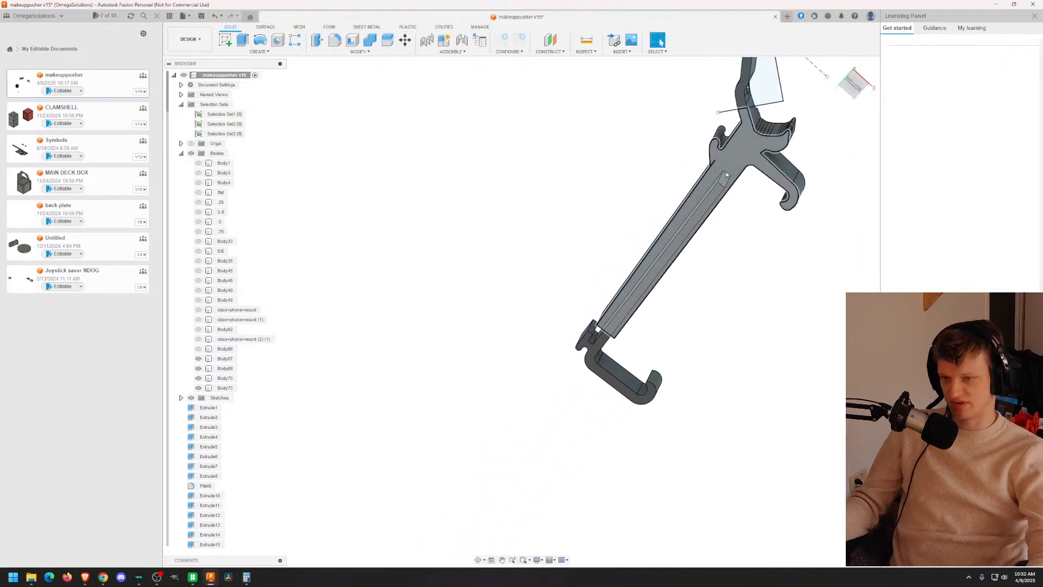
pyautogui.scroll(-3, 590, 410)
pyautogui.scroll(8, 585, 385)
# Step: Cut the old square lip on the rib's opposite side back by 2.5 mm, flush with the notch floor
pyautogui.keyDown('shift'); pyautogui.moveTo(580, 344); pyautogui.dragTo(548, 319, button='middle'); pyautogui.keyUp('shift')
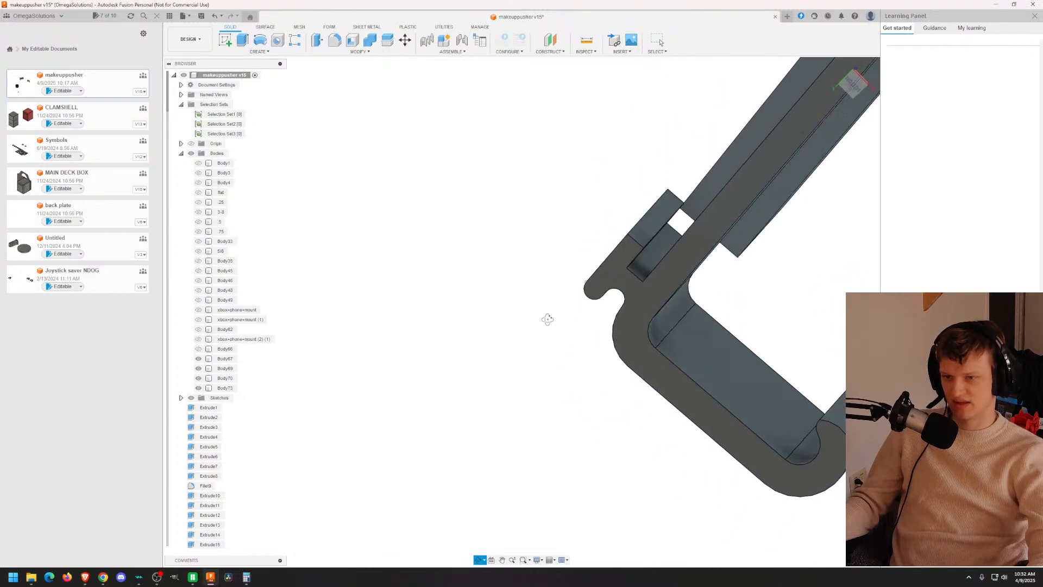
pyautogui.click(654, 223)
pyautogui.press('e')
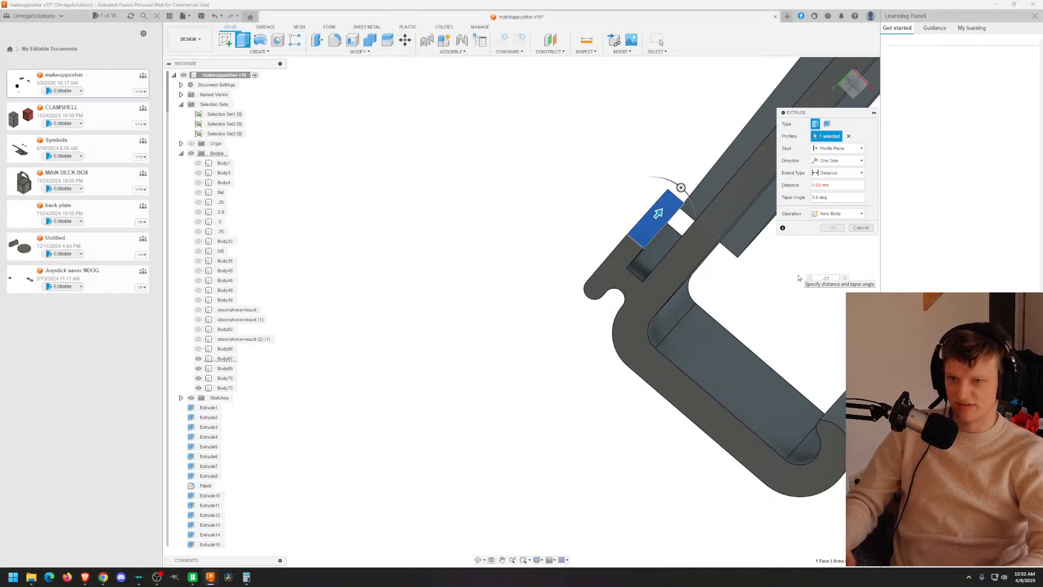
pyautogui.write('-2.5')
pyautogui.press('Return')
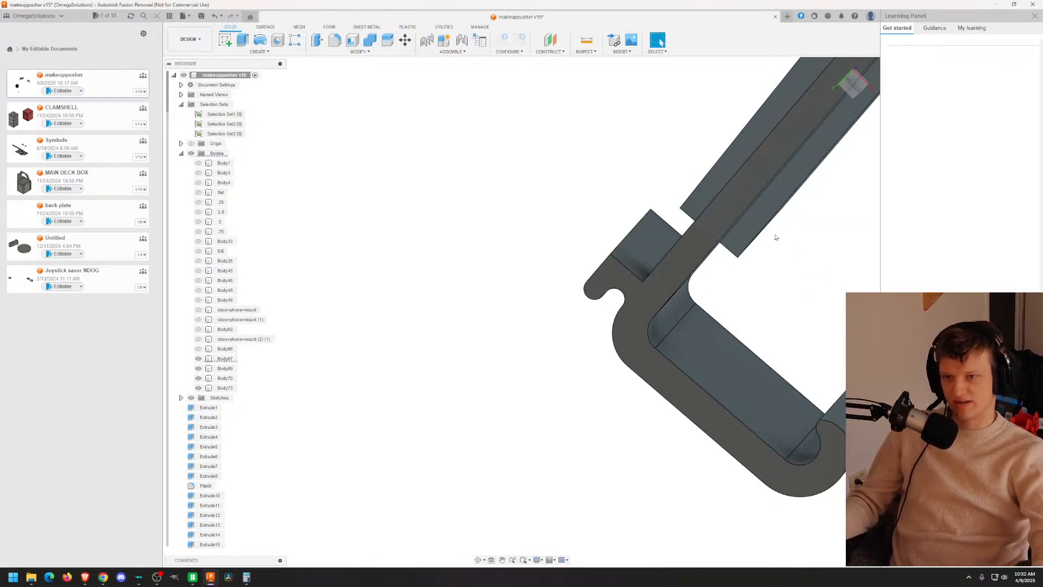
pyautogui.keyDown('shift'); pyautogui.moveTo(771, 234); pyautogui.dragTo(762, 287, button='middle'); pyautogui.keyUp('shift')
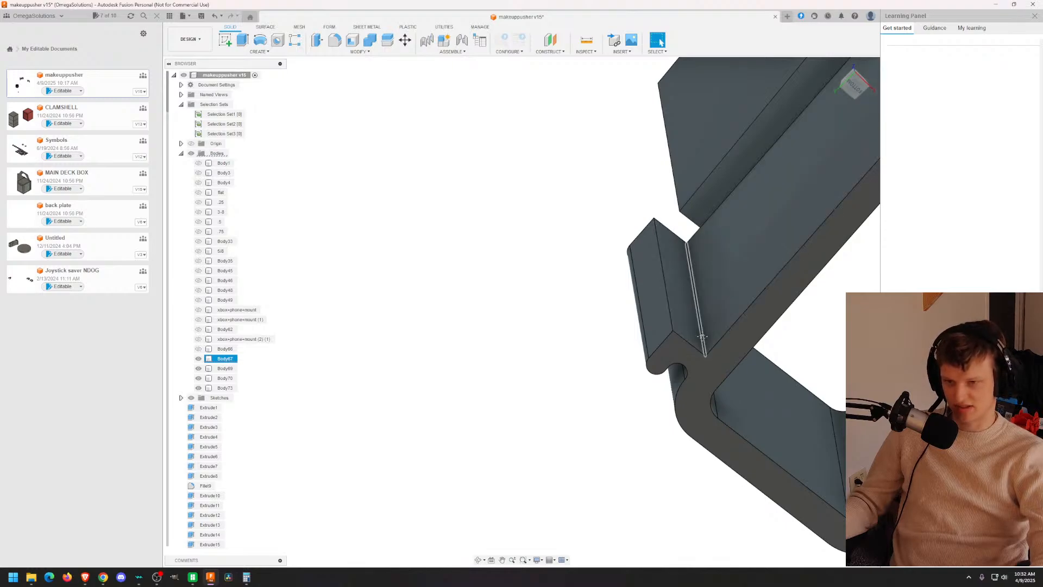
pyautogui.scroll(4, 696, 329)
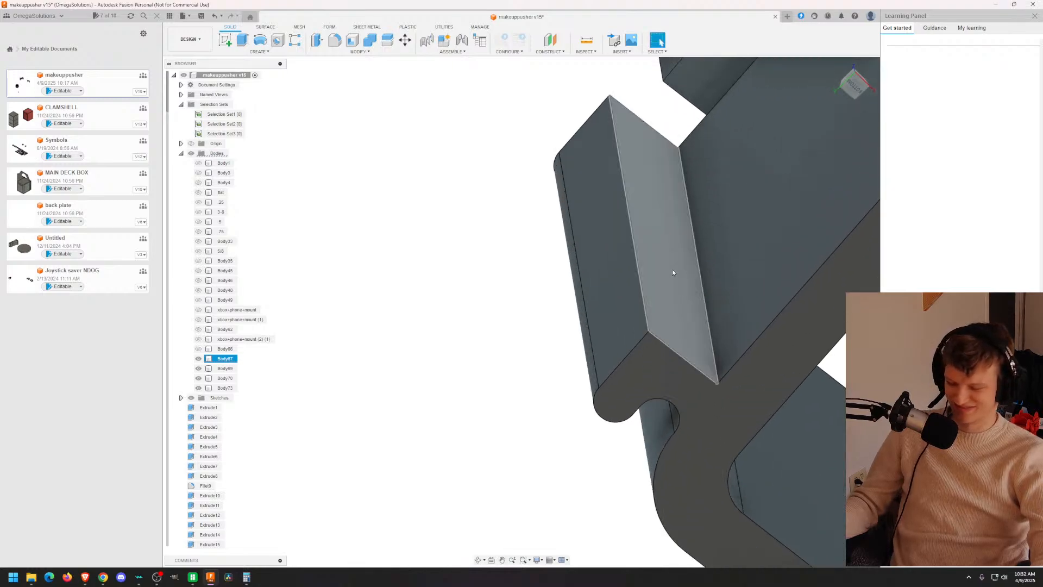
pyautogui.keyDown('shift'); pyautogui.moveTo(672, 272); pyautogui.dragTo(622, 322, button='middle'); pyautogui.keyUp('shift')
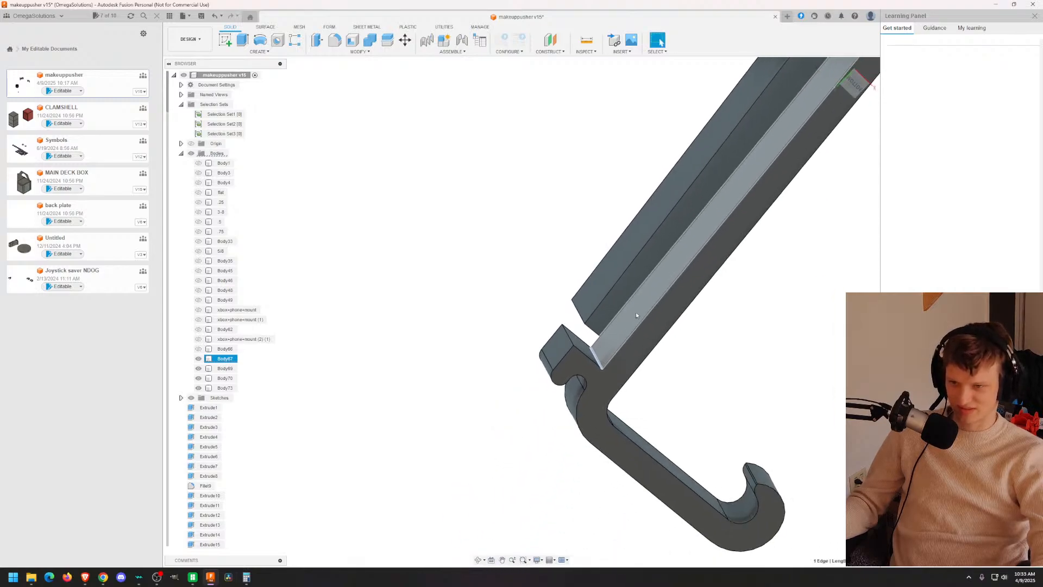
pyautogui.press('f')
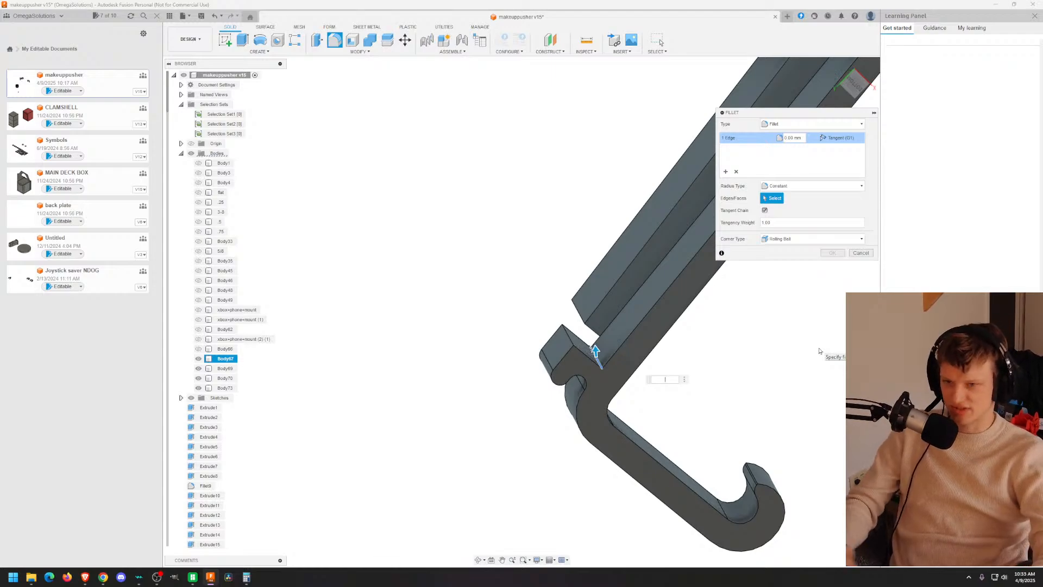
pyautogui.press('Escape')
# Step: Fill the inner corner between the back of the grooved lip and the plate with a 4 mm equal-distance chamfer
pyautogui.click(599, 363)
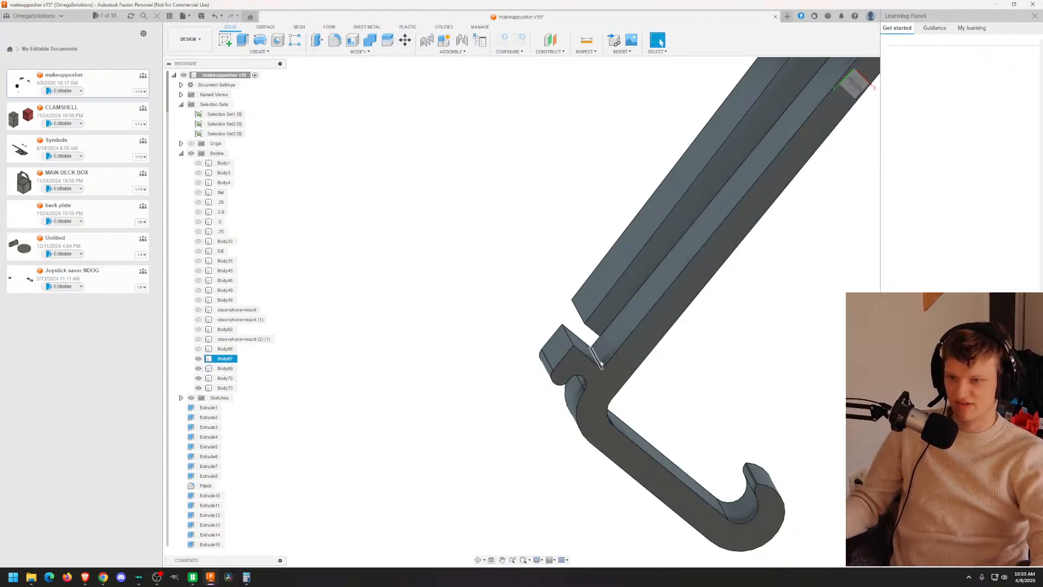
pyautogui.click(354, 52)
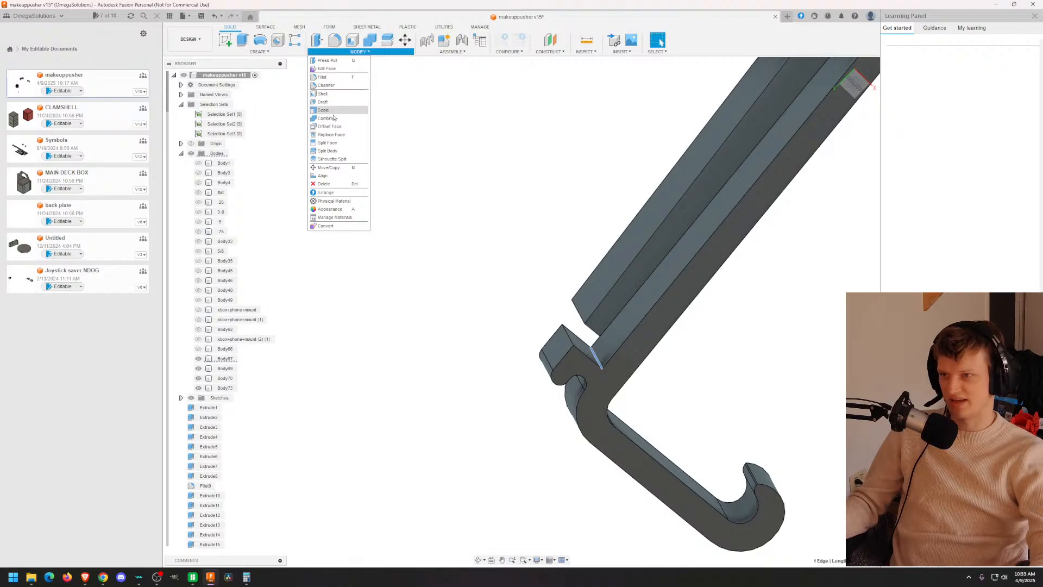
pyautogui.click(342, 87)
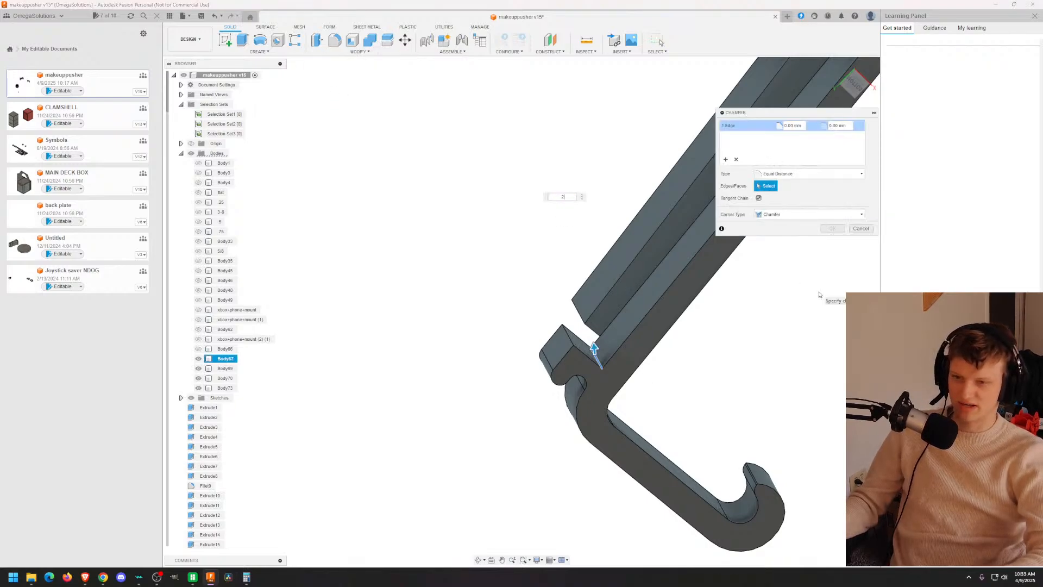
pyautogui.press('BackSpace')
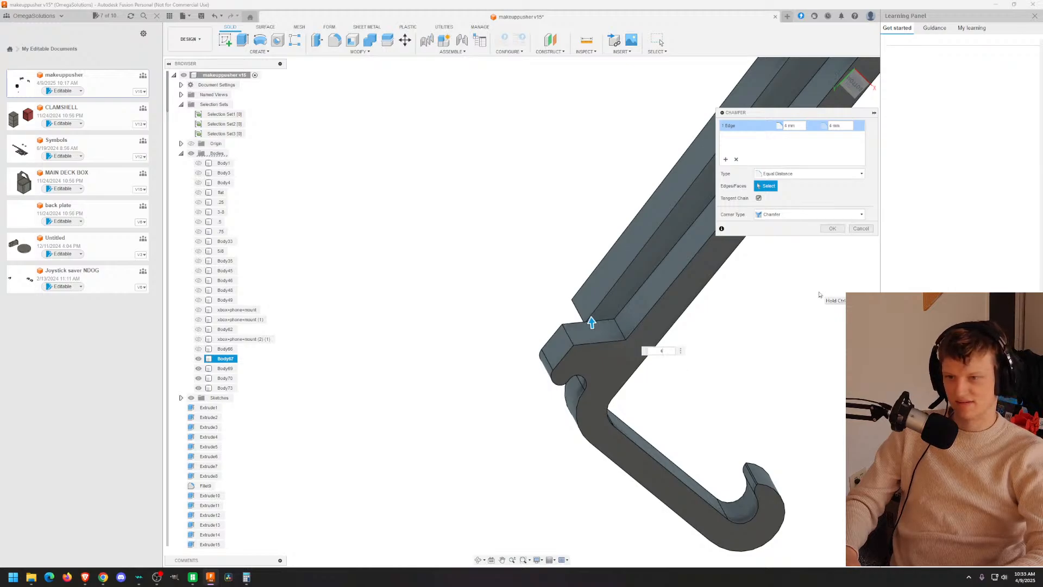
pyautogui.press('Return')
# Step: Round the lip's top edge beside the new chamfer with a constant-radius fillet of about 9 mm
pyautogui.scroll(-7, 629, 330)
pyautogui.moveTo(639, 309); pyautogui.dragTo(600, 316, button='middle')
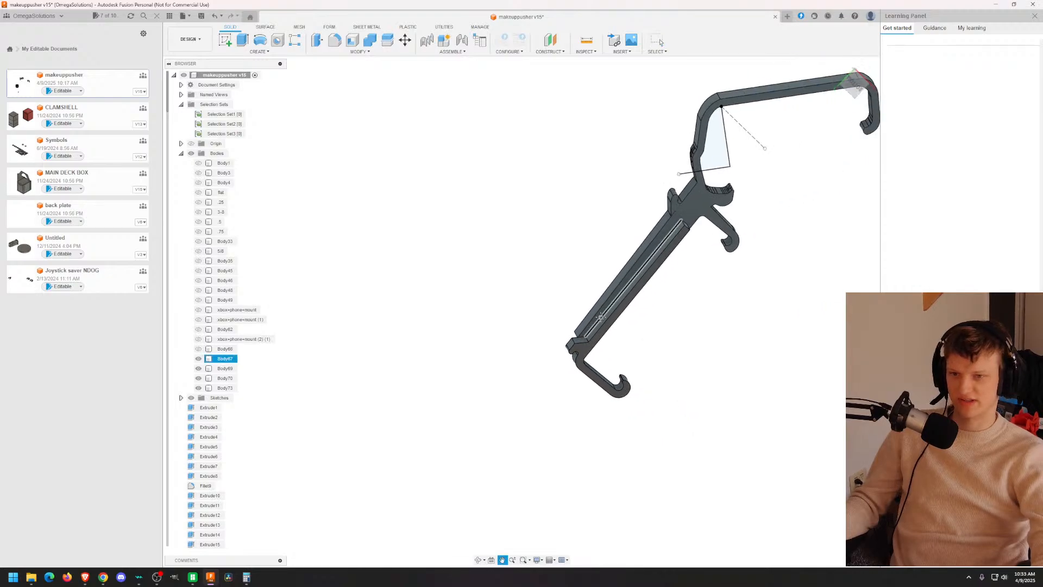
pyautogui.scroll(8, 600, 316)
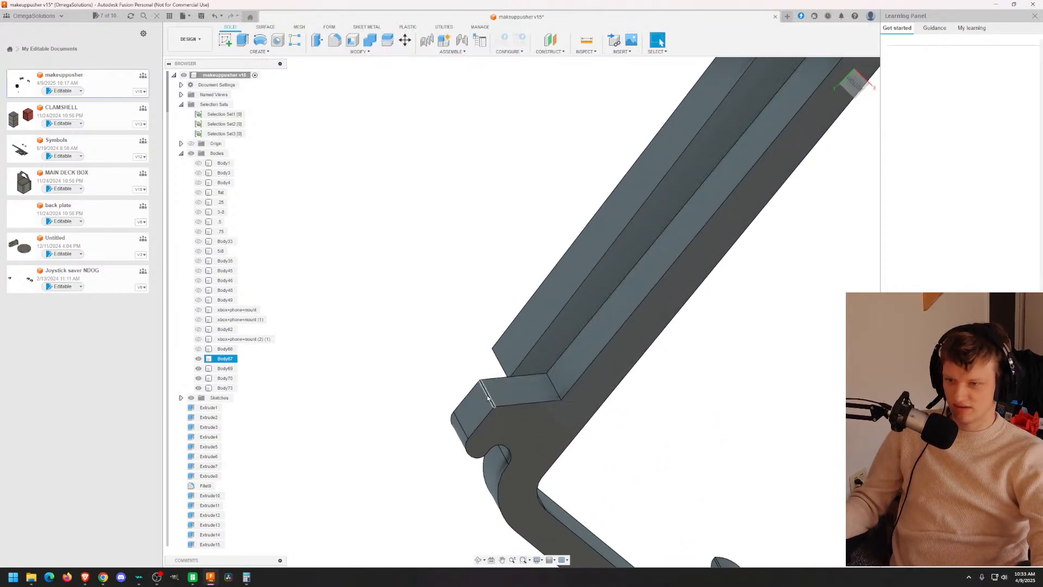
pyautogui.click(487, 399)
pyautogui.press('f')
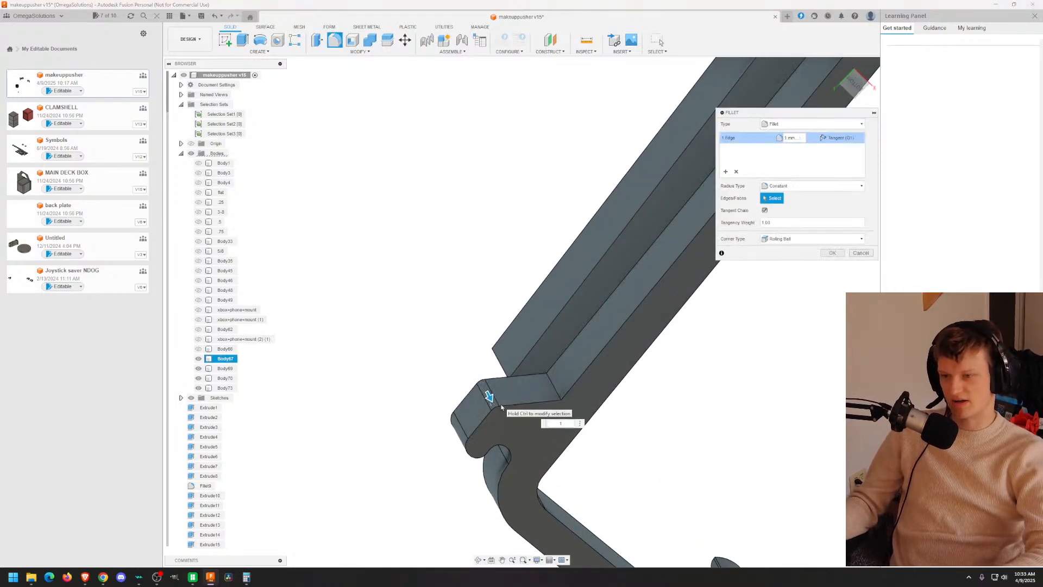
pyautogui.write('1')
pyautogui.press('BackSpace')
pyautogui.write('2')
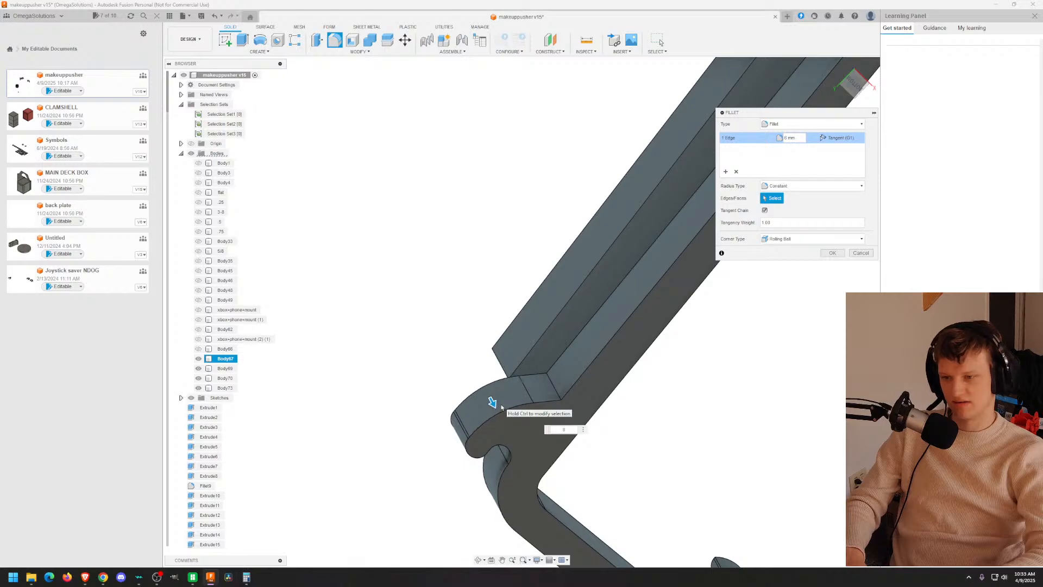
pyautogui.write('9')
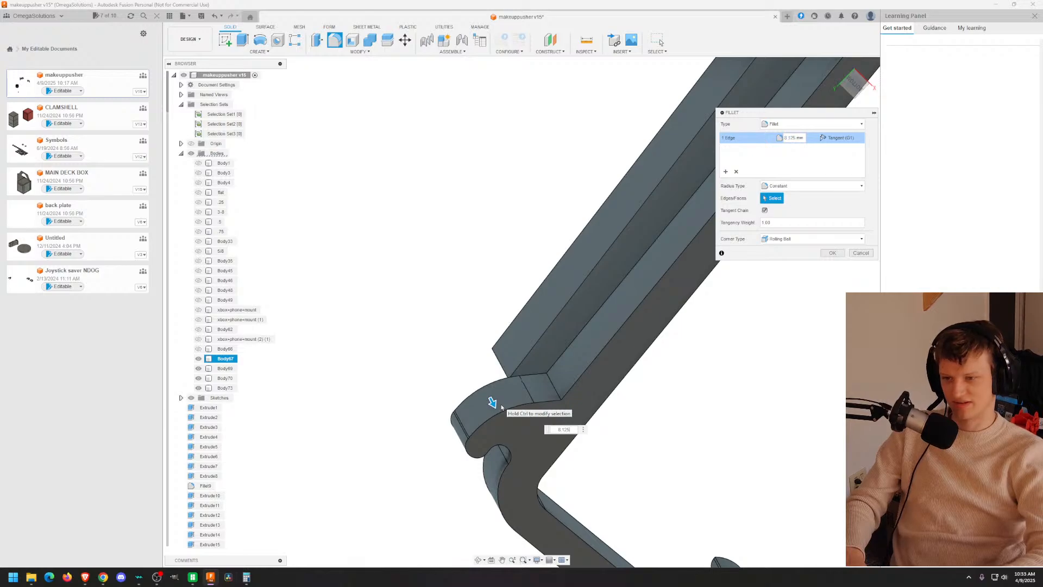
pyautogui.press('Return')
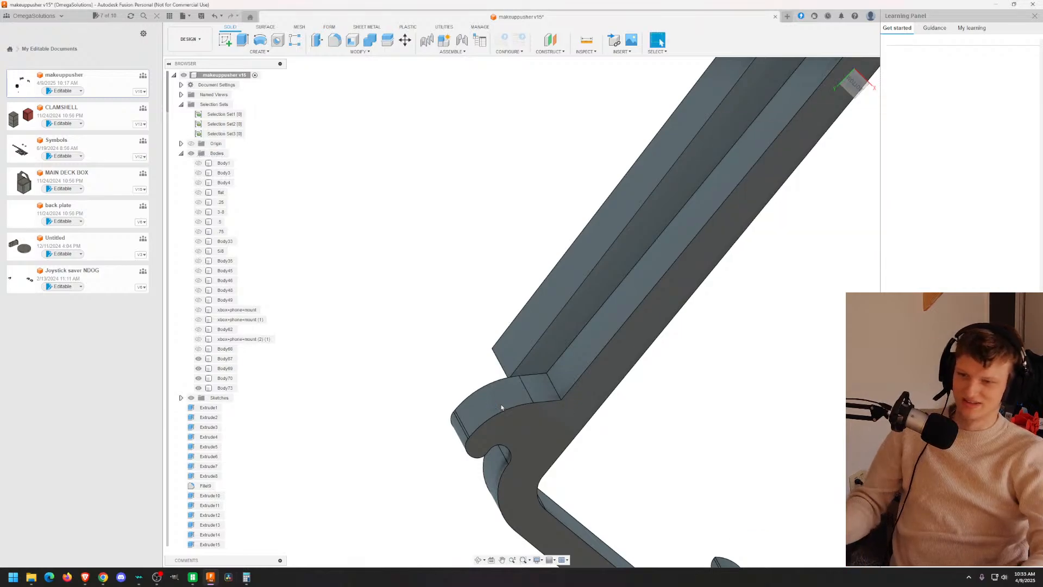
# Step: Examine the finished lip and the assembled phone mount from several sides, including how its plates and hooks fit together
pyautogui.scroll(-6, 708, 403)
pyautogui.keyDown('shift'); pyautogui.moveTo(707, 403); pyautogui.dragTo(704, 370, button='middle'); pyautogui.keyUp('shift')
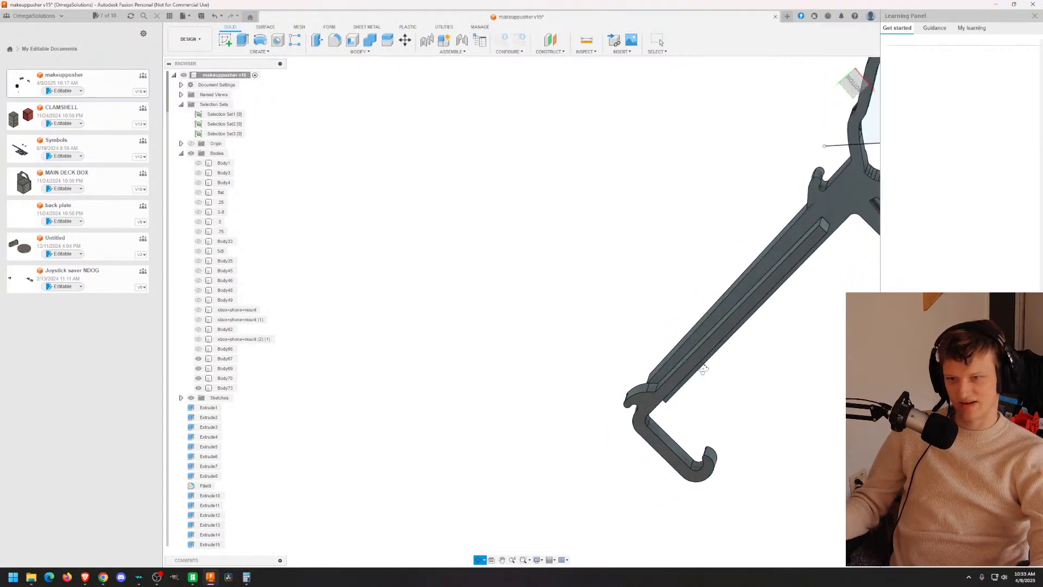
pyautogui.scroll(-5, 756, 331)
pyautogui.moveTo(800, 338); pyautogui.dragTo(630, 358, button='middle')
pyautogui.scroll(4, 638, 337)
pyautogui.moveTo(693, 370)
pyautogui.keyDown('shift'); pyautogui.mouseDown(button='middle')
pyautogui.moveTo(694, 357)
pyautogui.moveTo(762, 350)
pyautogui.moveTo(724, 354)
pyautogui.moveTo(703, 373)
pyautogui.mouseUp(button='middle'); pyautogui.keyUp('shift')
pyautogui.keyDown('shift'); pyautogui.moveTo(655, 397); pyautogui.dragTo(696, 421, button='middle'); pyautogui.keyUp('shift')
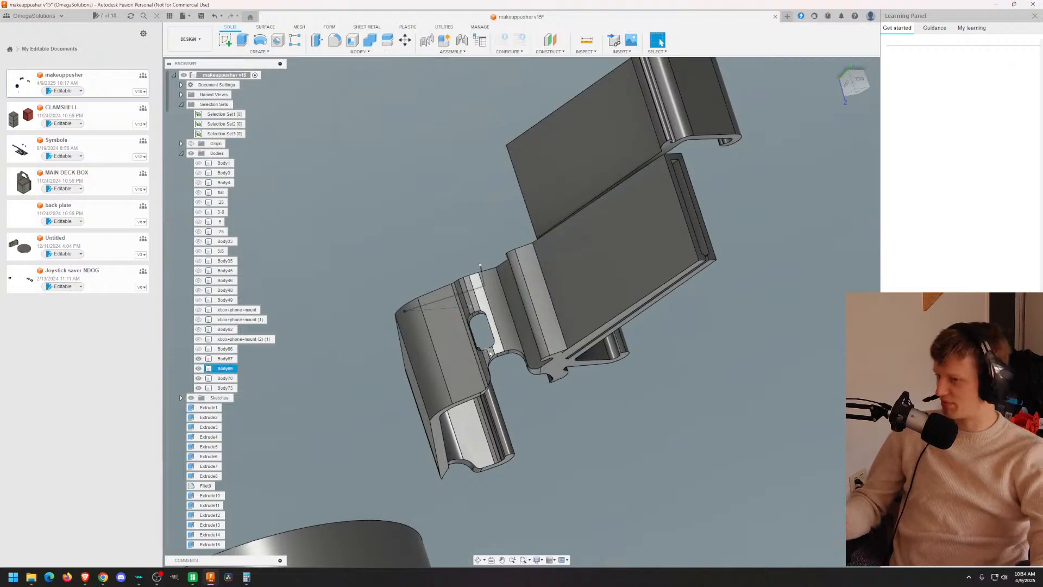
pyautogui.scroll(3, 515, 416)
pyautogui.keyDown('shift'); pyautogui.moveTo(515, 417); pyautogui.dragTo(779, 503, button='middle'); pyautogui.keyUp('shift')
pyautogui.moveTo(453, 447); pyautogui.dragTo(499, 387, button='middle')
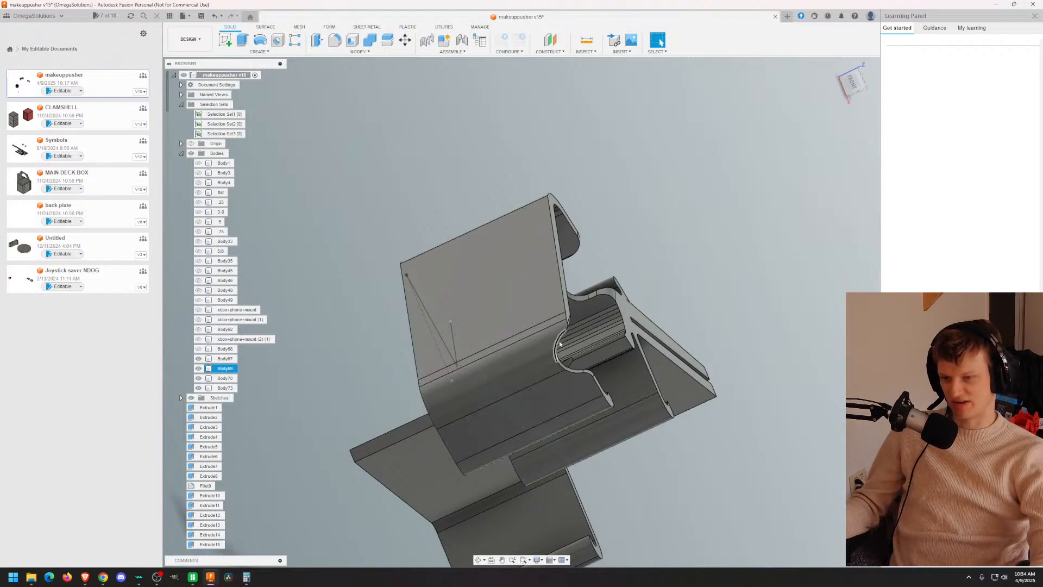
pyautogui.scroll(-4, 562, 399)
pyautogui.keyDown('shift'); pyautogui.moveTo(780, 368); pyautogui.dragTo(465, 360, button='middle'); pyautogui.keyUp('shift')
pyautogui.scroll(-5, 728, 393)
pyautogui.moveTo(755, 393); pyautogui.dragTo(662, 315, button='middle')
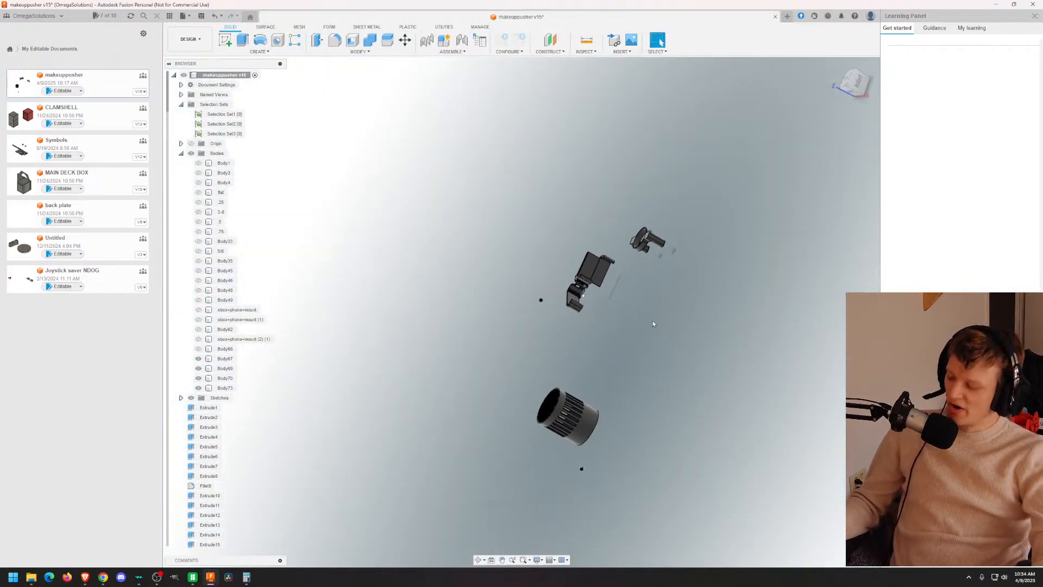
# Step: Save a new version of the design with the version description "xbox"
pyautogui.hotkey('ctrl', 's')
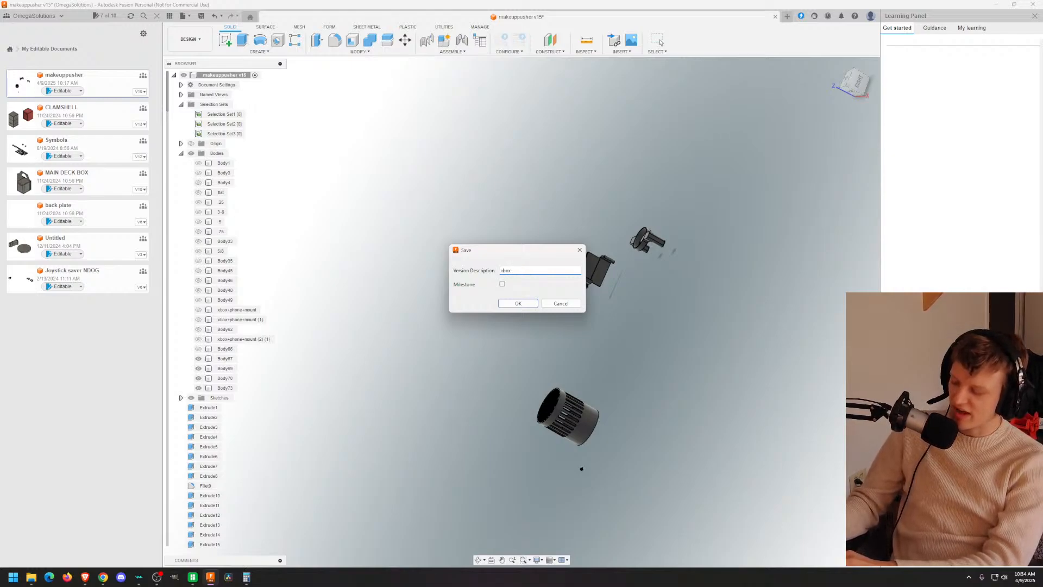
pyautogui.press('Return')
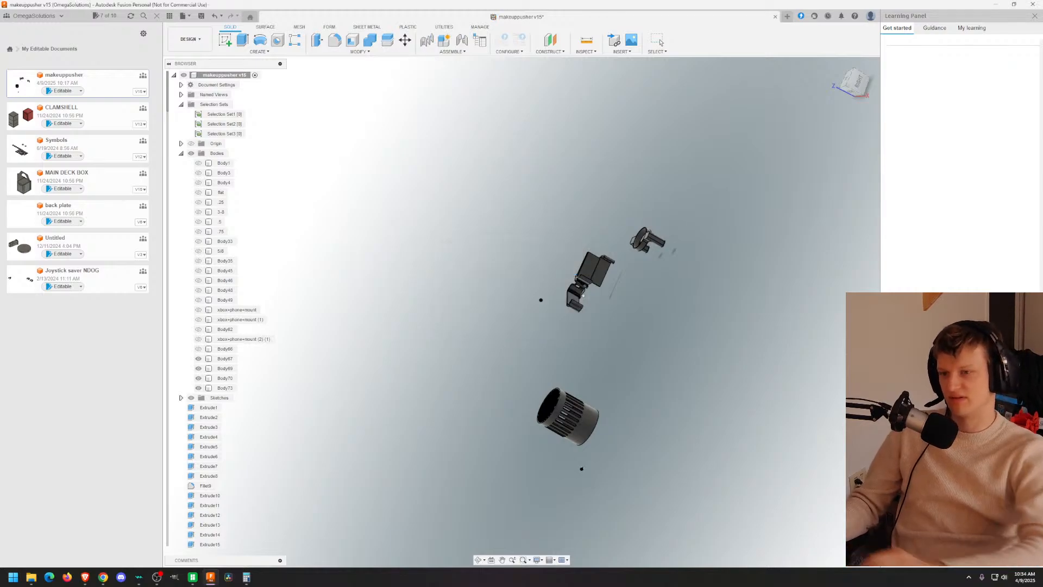
pyautogui.scroll(5, 645, 364)
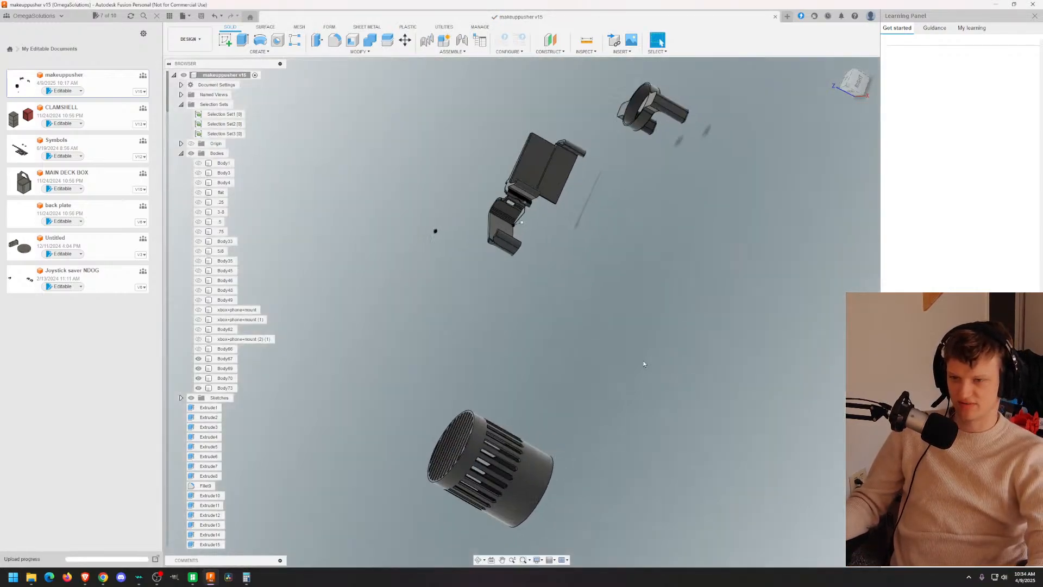
pyautogui.keyDown('shift'); pyautogui.moveTo(646, 320); pyautogui.dragTo(355, 205, button='middle'); pyautogui.keyUp('shift')
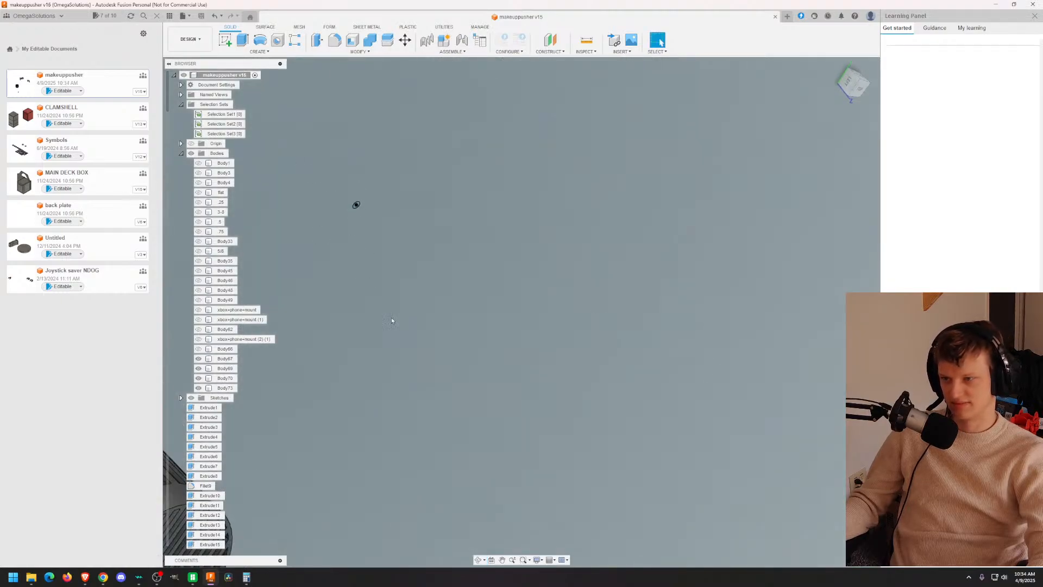
pyautogui.scroll(-8, 474, 425)
pyautogui.keyDown('shift'); pyautogui.moveTo(475, 424); pyautogui.dragTo(468, 363, button='middle'); pyautogui.keyUp('shift')
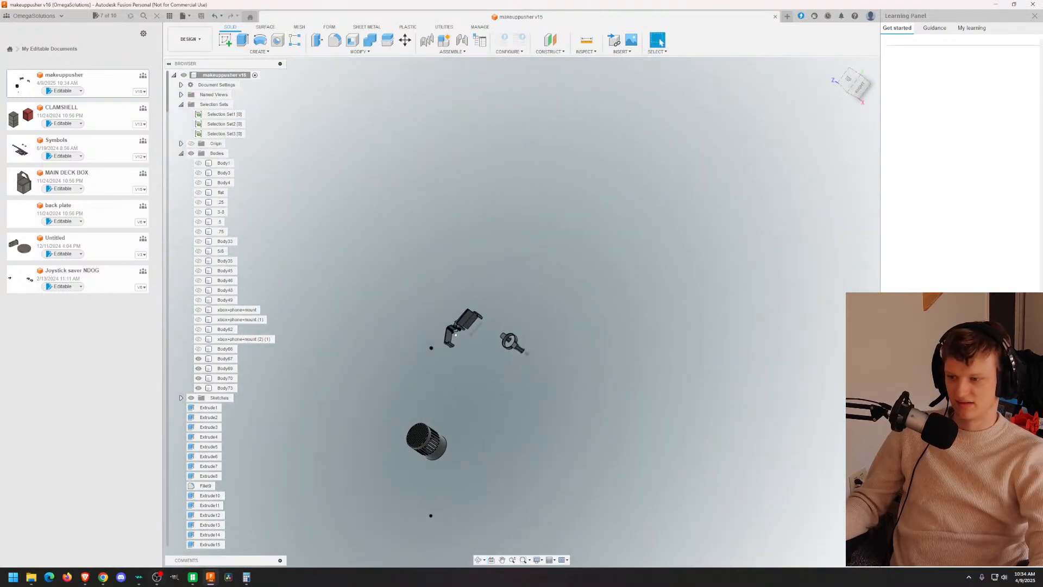
# Step: Switch to Bambu Studio to check the camera view and progress of the atrium drain print, and return to the design
pyautogui.moveTo(191, 579)
pyautogui.click(235, 535)
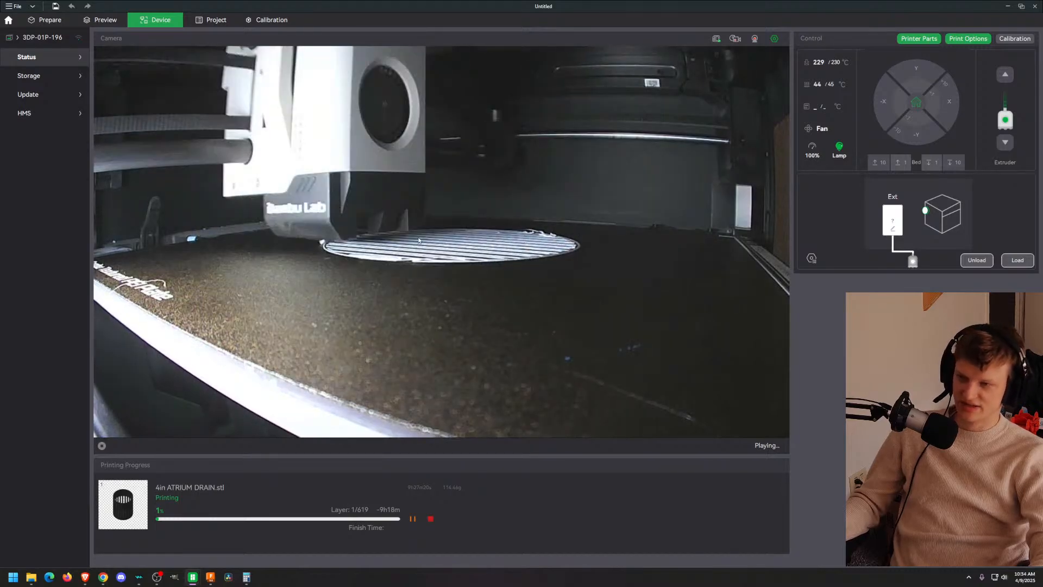
pyautogui.click(1012, 7)
pyautogui.scroll(-4, 530, 477)
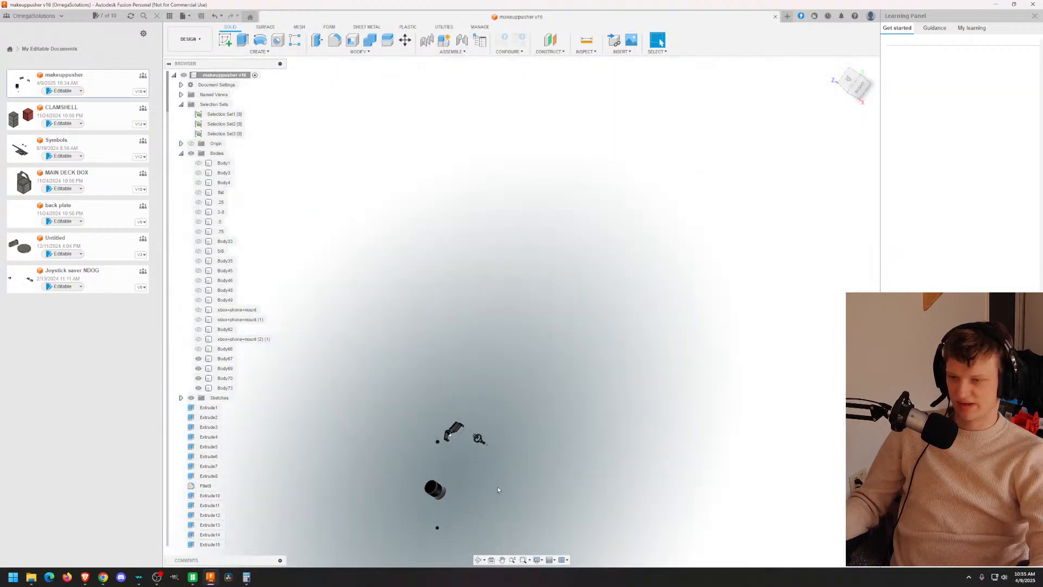
pyautogui.moveTo(495, 489); pyautogui.dragTo(618, 267, button='middle')
pyautogui.scroll(8, 600, 276)
pyautogui.keyDown('shift'); pyautogui.moveTo(555, 234); pyautogui.dragTo(521, 245, button='middle'); pyautogui.keyUp('shift')
pyautogui.keyDown('shift'); pyautogui.moveTo(764, 351); pyautogui.dragTo(721, 369, button='middle'); pyautogui.keyUp('shift')
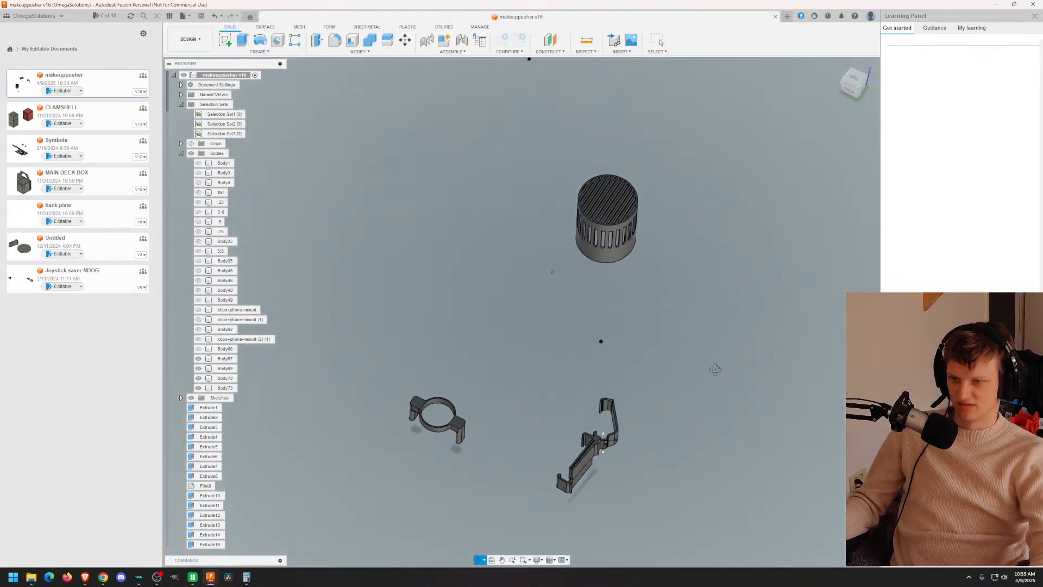